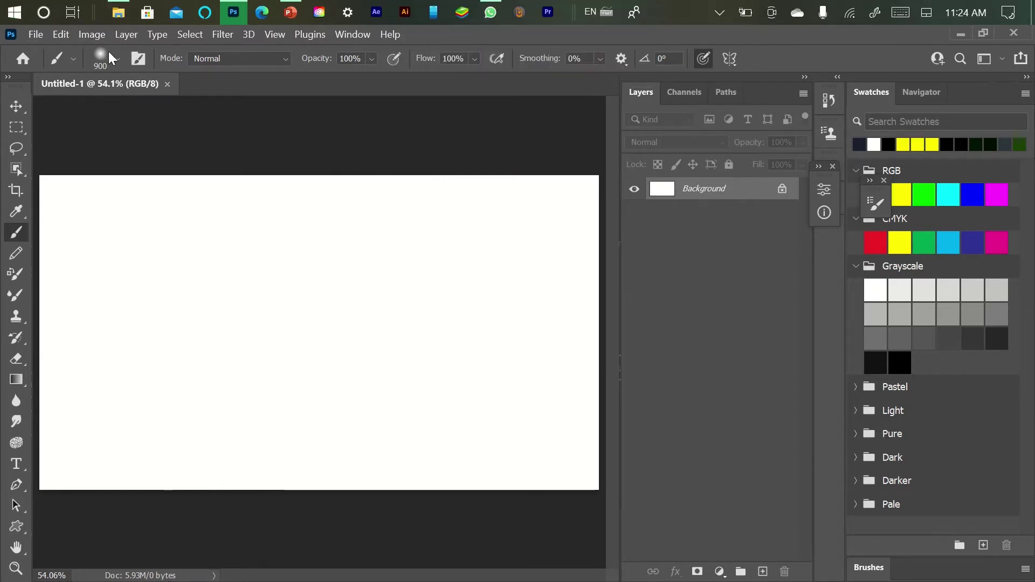
Switch to File Explorer and place the desert track photo (Pm76JzhW-ps-unsplash) from the belending road folder into the blank document
{"action": "left_click", "coordinate": [118, 12]}
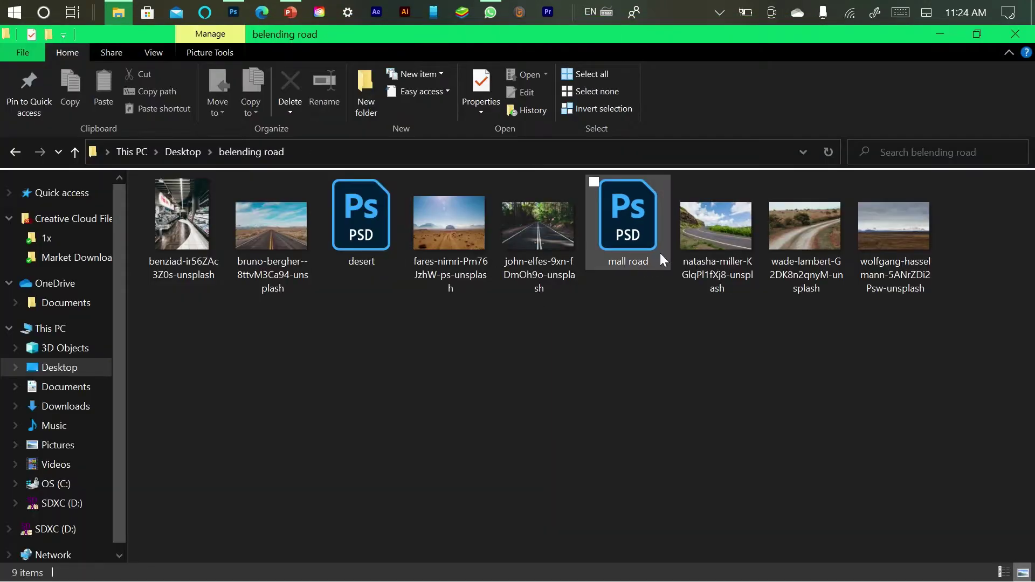
{"action": "left_click", "coordinate": [969, 36]}
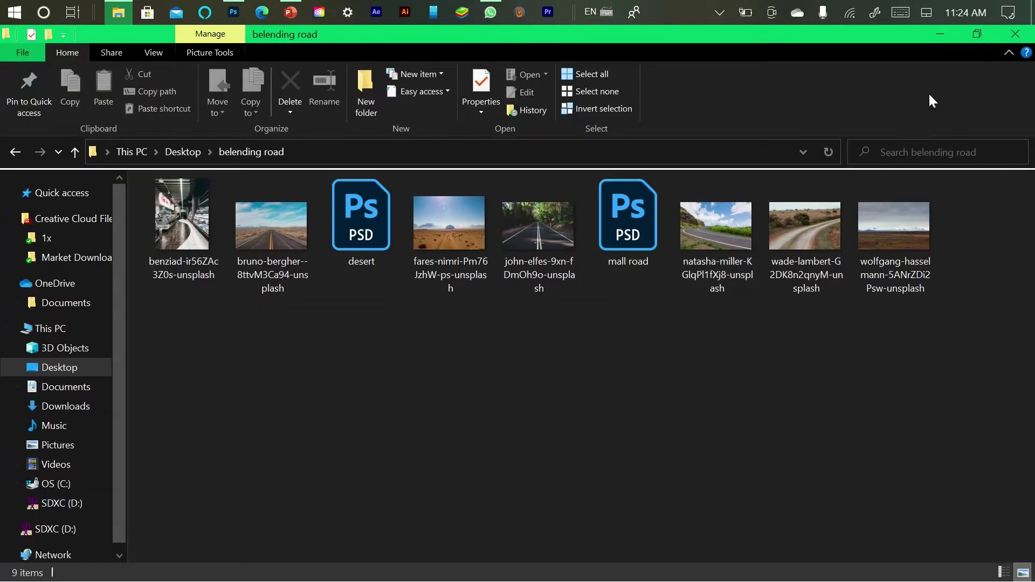
{"action": "left_click", "coordinate": [969, 36]}
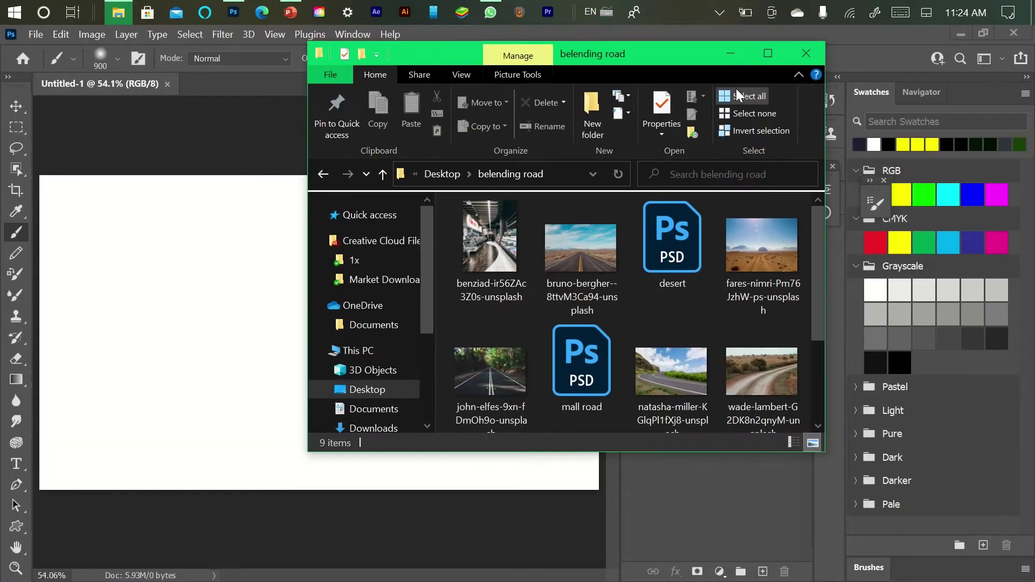
{"action": "left_click_drag", "start_coordinate": [668, 62], "coordinate": [783, 63]}
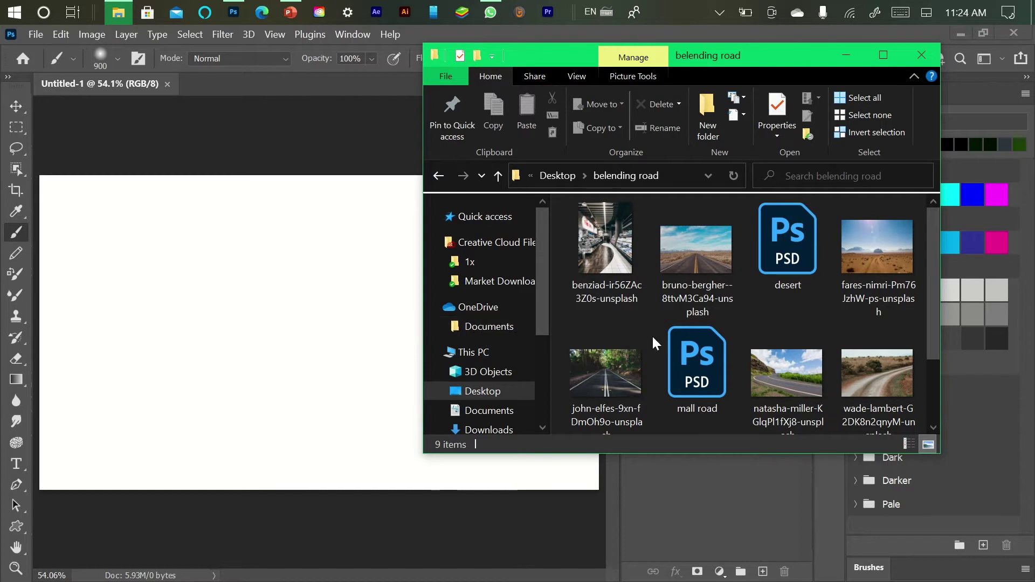
{"action": "scroll", "coordinate": [749, 340], "scroll_direction": "down", "scroll_amount": 2}
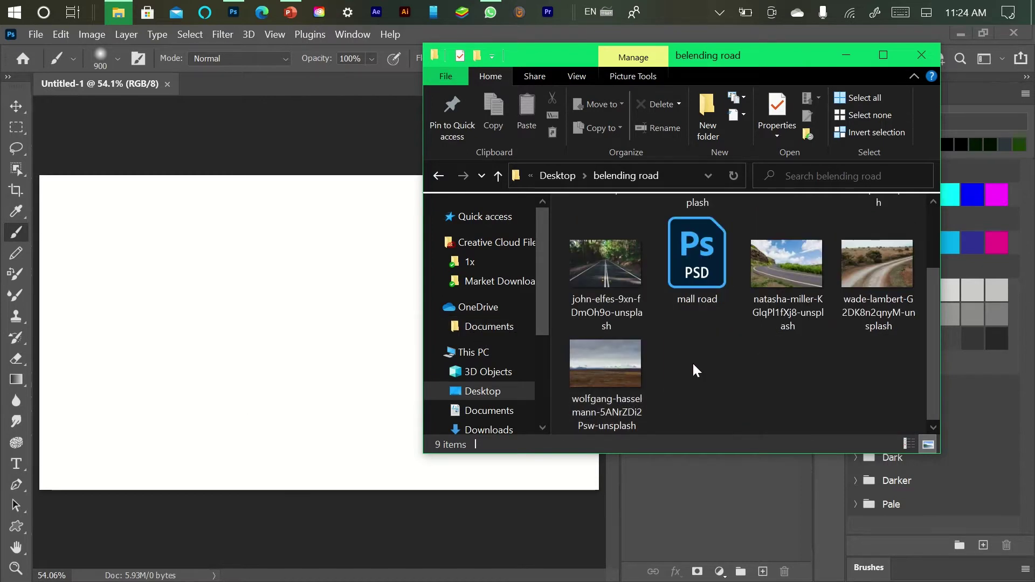
{"action": "scroll", "coordinate": [695, 367], "scroll_direction": "up", "scroll_amount": 2}
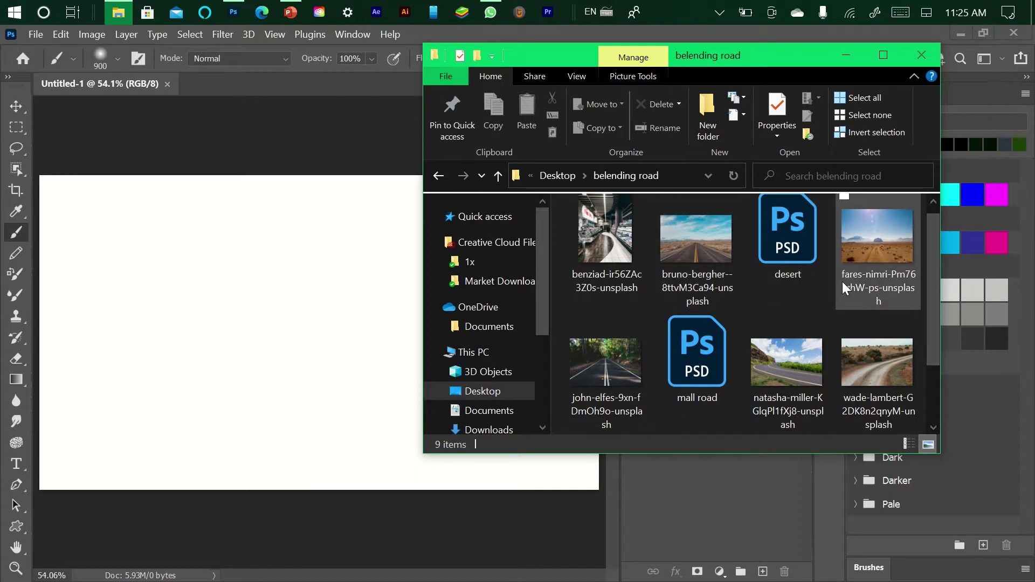
{"action": "scroll", "coordinate": [600, 356], "scroll_direction": "down", "scroll_amount": 3}
{"action": "scroll", "coordinate": [701, 363], "scroll_direction": "up", "scroll_amount": 3}
{"action": "left_click_drag", "start_coordinate": [879, 266], "coordinate": [537, 285]}
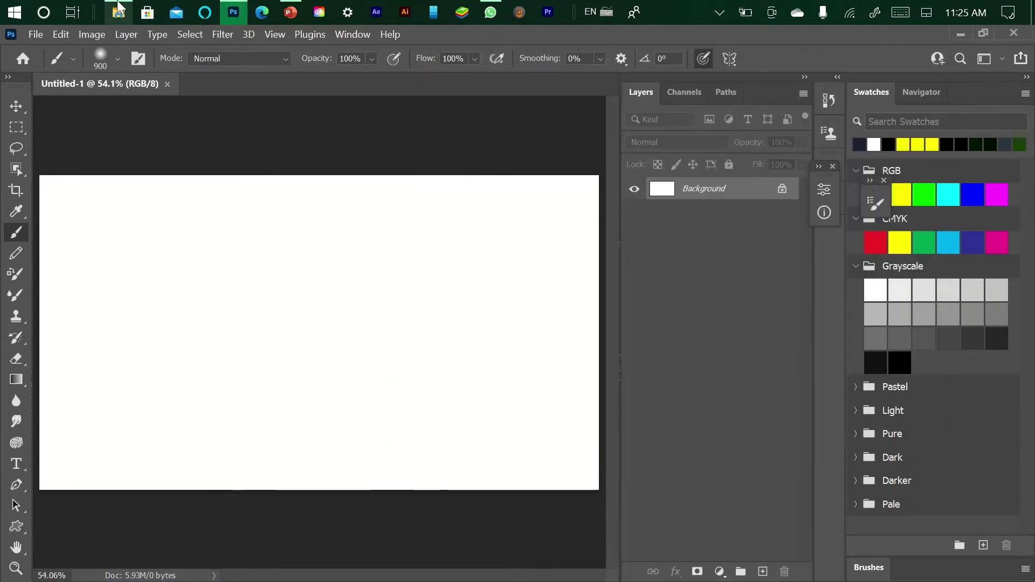
{"action": "mouse_move", "coordinate": [118, 12]}
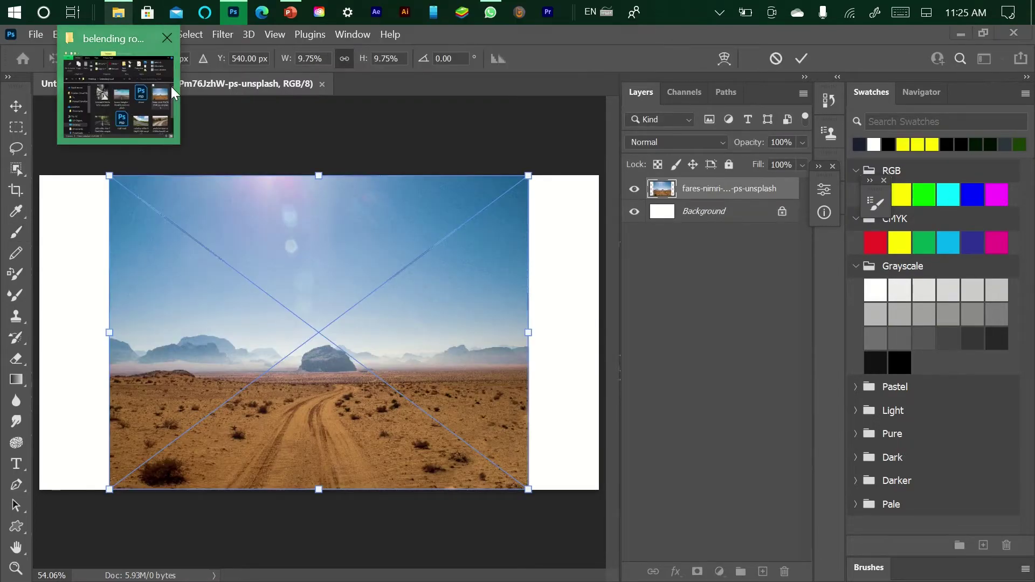
{"action": "left_click", "coordinate": [170, 86]}
{"action": "left_click_drag", "start_coordinate": [692, 264], "coordinate": [674, 315]}
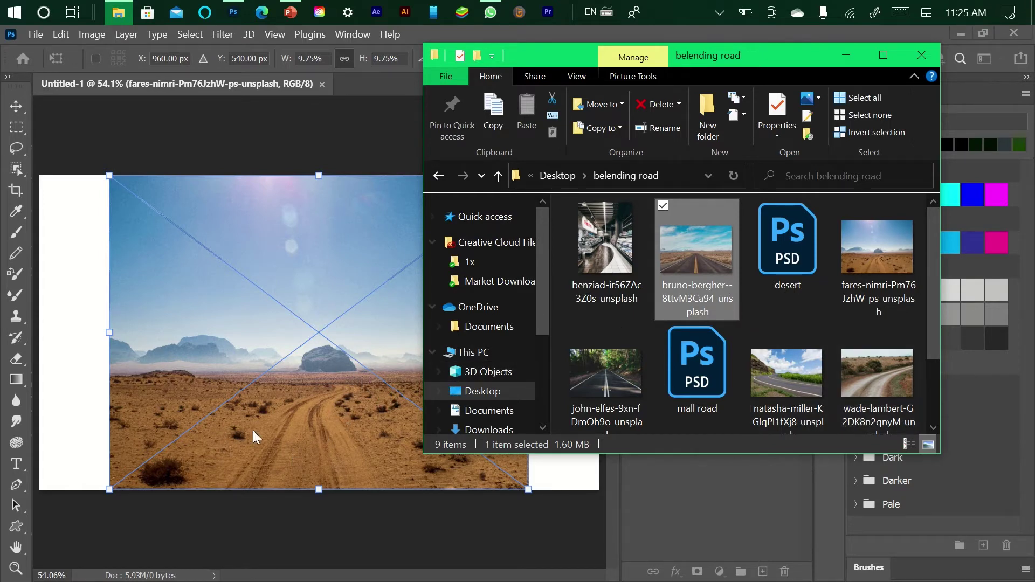
{"action": "left_click_drag", "start_coordinate": [868, 403], "coordinate": [275, 373]}
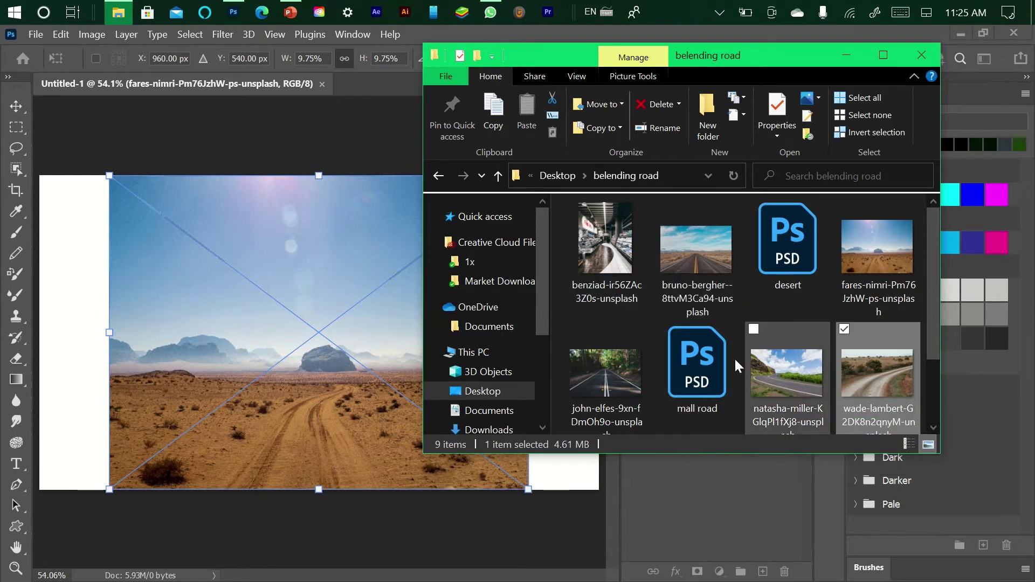
{"action": "left_click", "coordinate": [16, 172]}
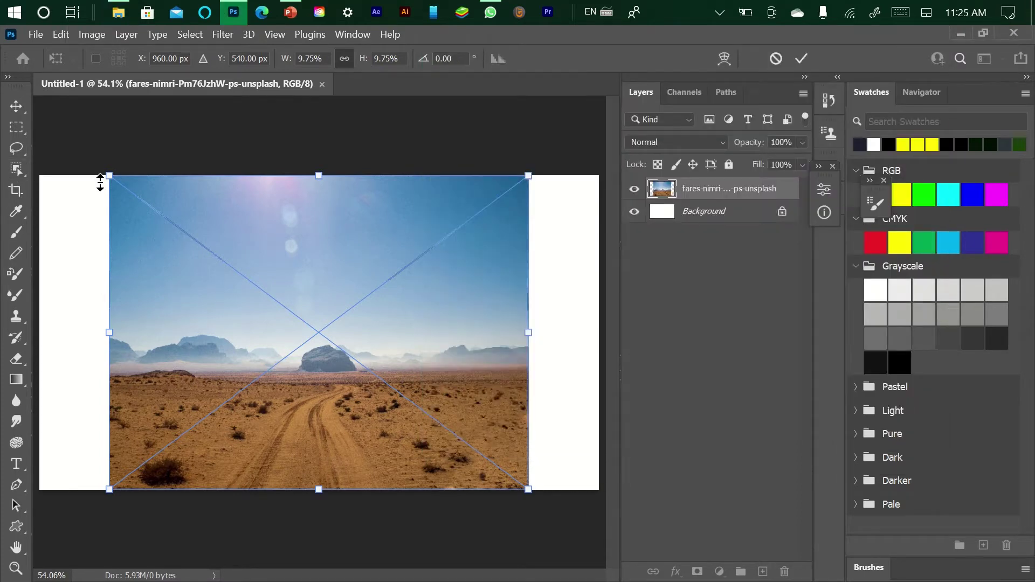
Commit the desert photo's placement and place the curved dirt road photo (G2DK8n2qnyM-unsplash) from the belending road folder
{"action": "key", "text": "Return"}
{"action": "key", "text": "b"}
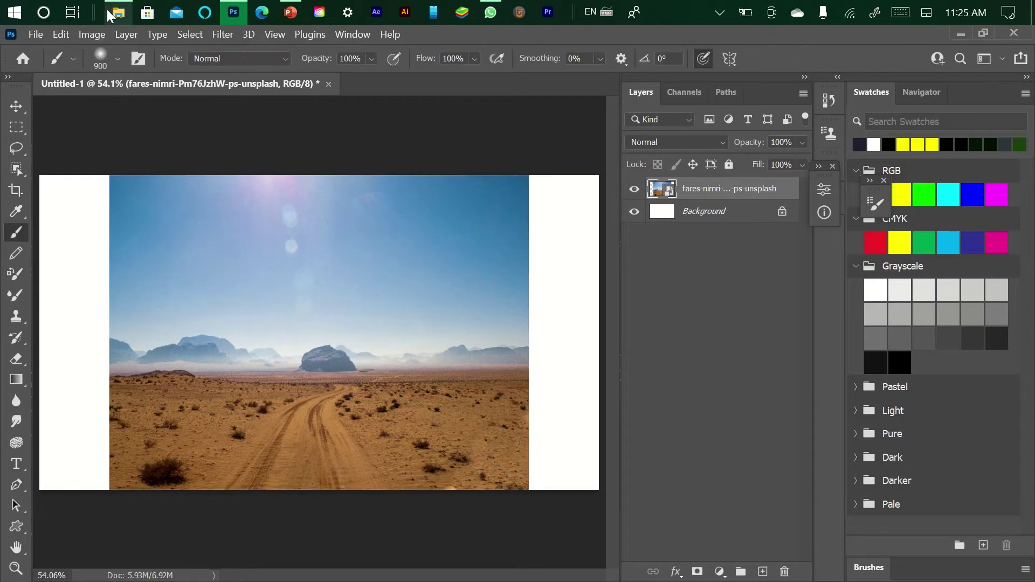
{"action": "left_click", "coordinate": [126, 12]}
{"action": "left_click_drag", "start_coordinate": [882, 354], "coordinate": [290, 324]}
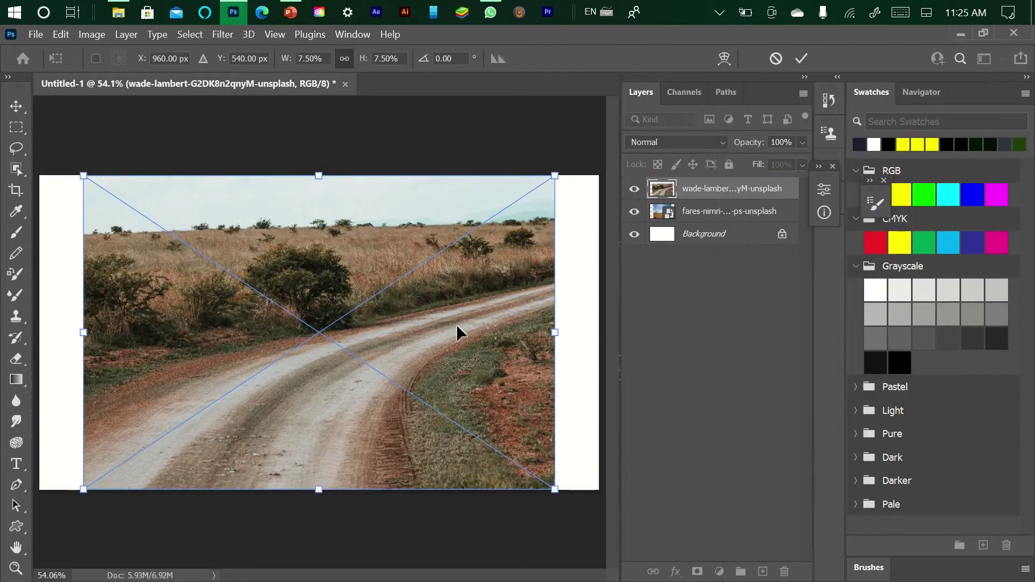
Hide the dirt road photo layer and select the desert photo layer, keeping it visible
{"action": "left_click_drag", "start_coordinate": [634, 189], "coordinate": [635, 212]}
{"action": "left_click", "coordinate": [693, 215]}
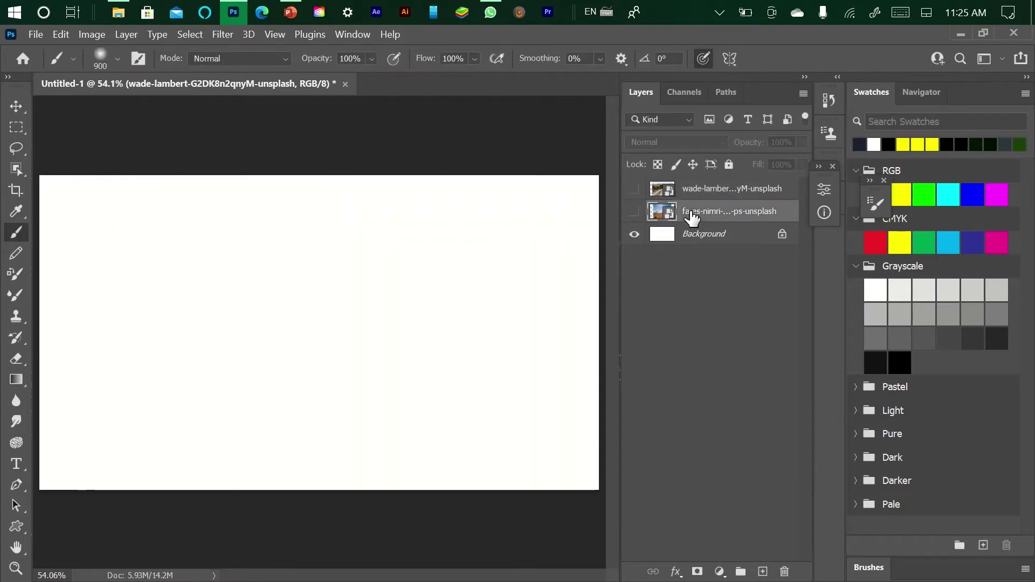
{"action": "left_click", "coordinate": [634, 212]}
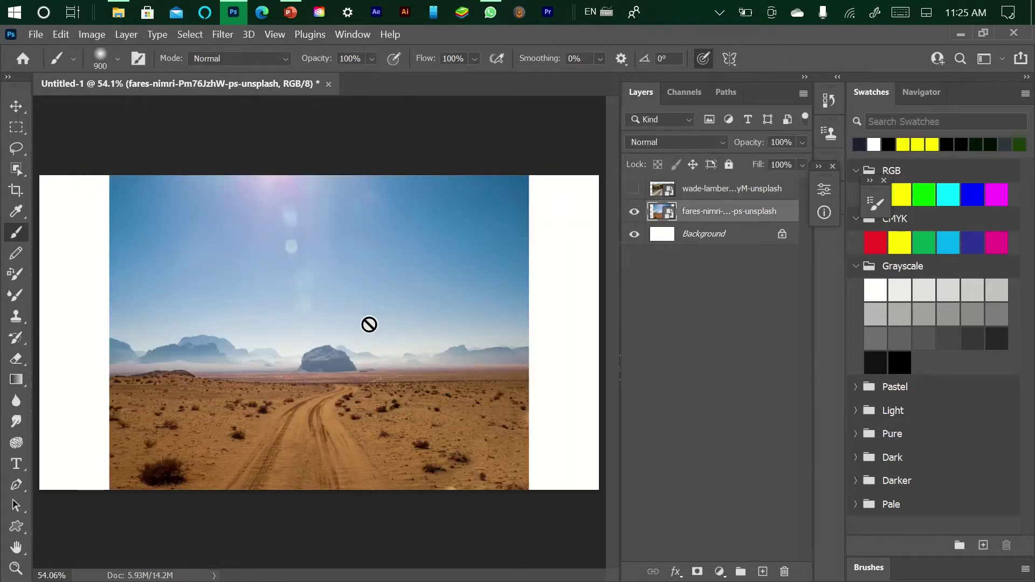
Scale the desert photo to 9.78% and align it with the canvas's left edge
{"action": "key", "text": "v"}
{"action": "left_click_drag", "start_coordinate": [528, 333], "coordinate": [659, 350]}
{"action": "left_click_drag", "start_coordinate": [483, 337], "coordinate": [416, 336]}
{"action": "left_click_drag", "start_coordinate": [581, 330], "coordinate": [461, 323]}
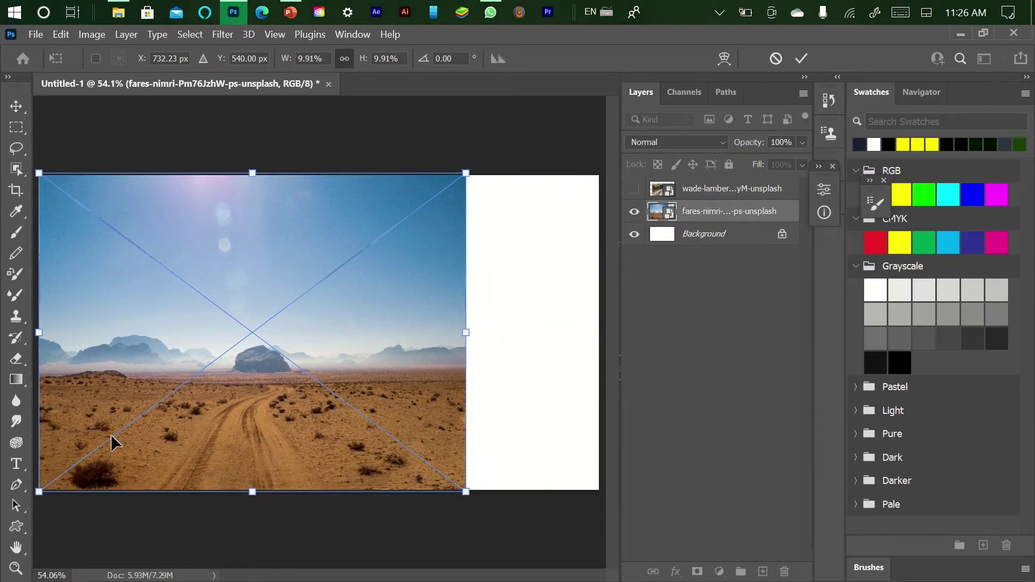
{"action": "mouse_move", "coordinate": [467, 348]}
{"action": "left_mouse_down"}
{"action": "mouse_move", "coordinate": [576, 346]}
{"action": "mouse_move", "coordinate": [511, 356]}
{"action": "mouse_move", "coordinate": [606, 365]}
{"action": "mouse_move", "coordinate": [392, 373]}
{"action": "mouse_move", "coordinate": [474, 367]}
{"action": "mouse_move", "coordinate": [463, 367]}
{"action": "left_mouse_up"}
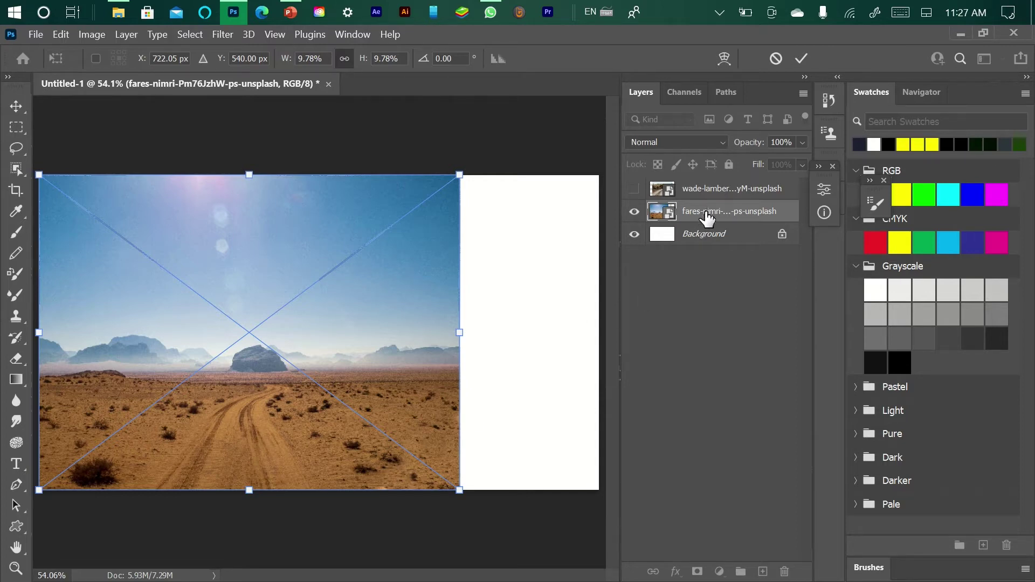
{"action": "key", "text": "Return"}
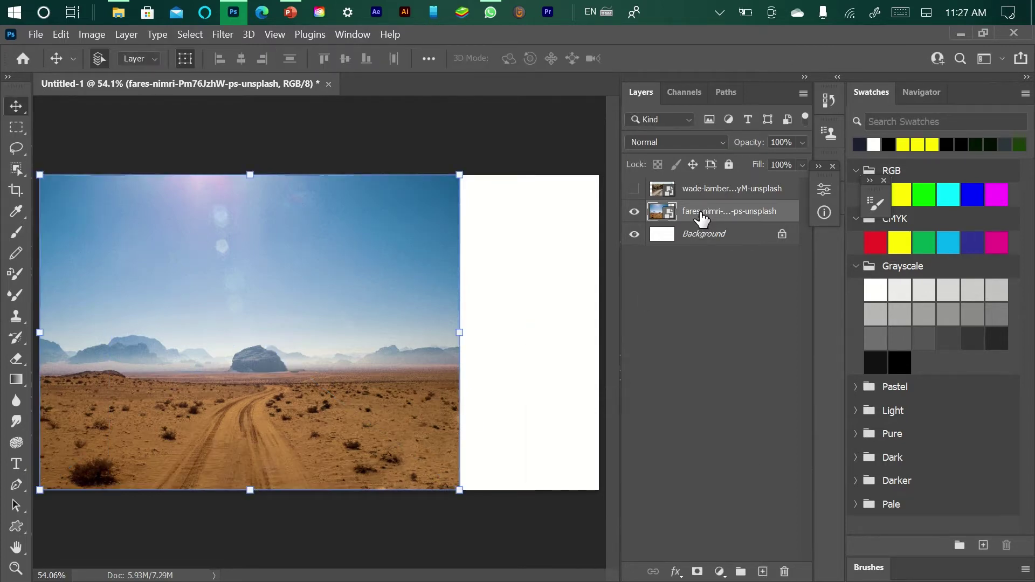
Convert the desert layer to a smart object and centre the photo horizontally on the canvas
{"action": "right_click", "coordinate": [702, 214]}
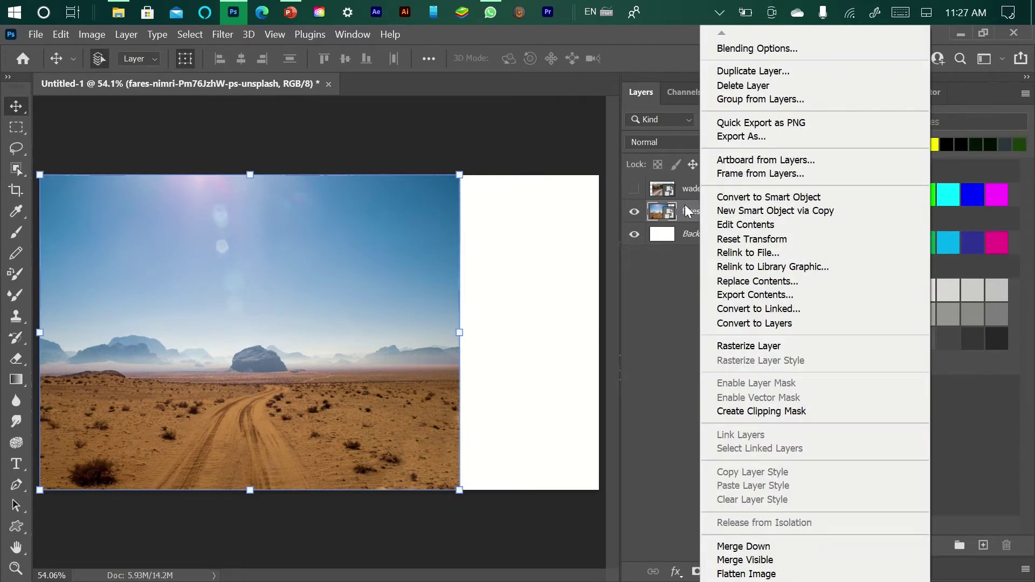
{"action": "left_click", "coordinate": [740, 195]}
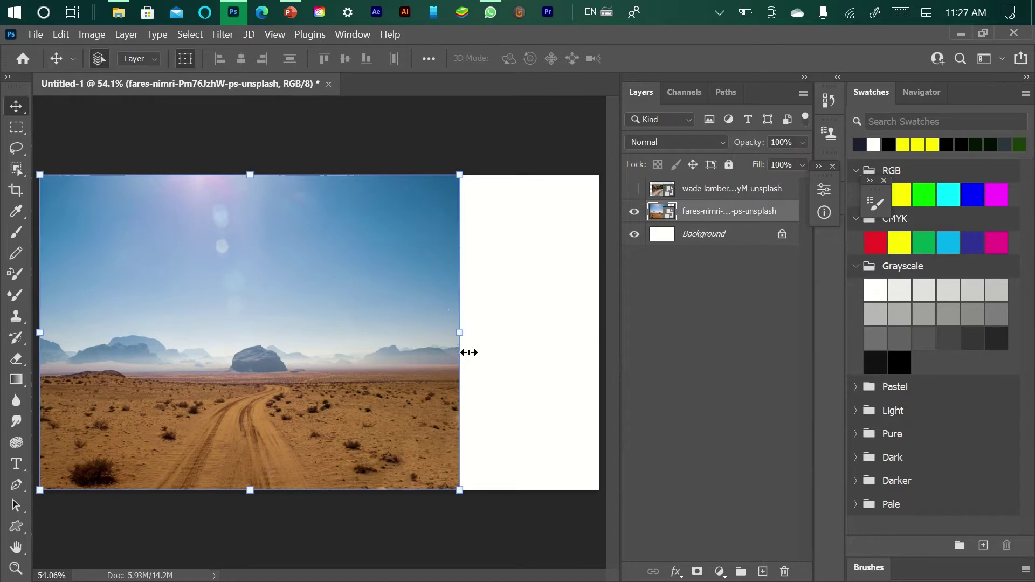
{"action": "left_click_drag", "start_coordinate": [248, 387], "coordinate": [312, 383]}
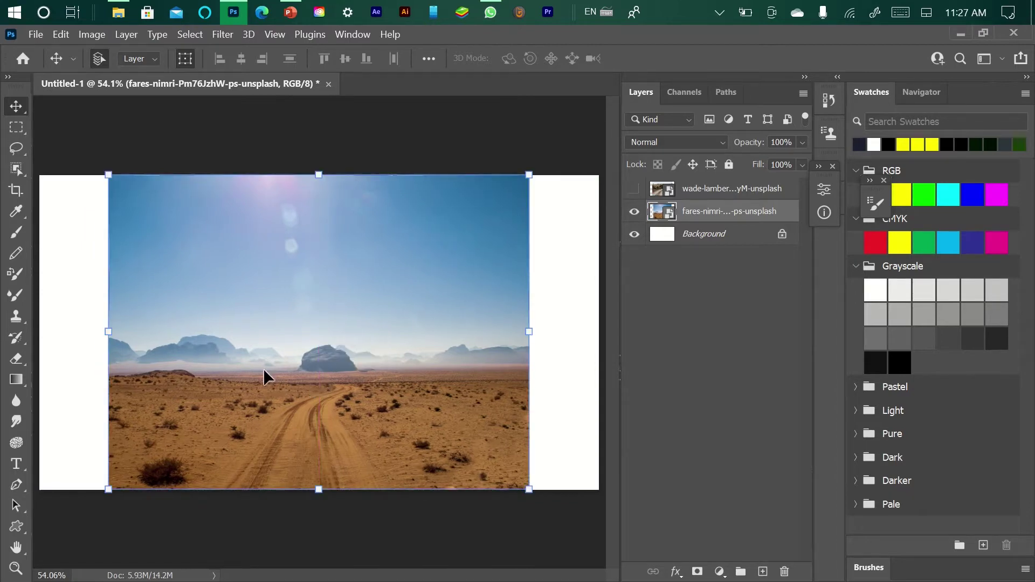
Choose the Clone Stamp tool and rasterize the desert photo layer
{"action": "left_click", "coordinate": [16, 317]}
{"action": "left_click", "coordinate": [197, 303]}
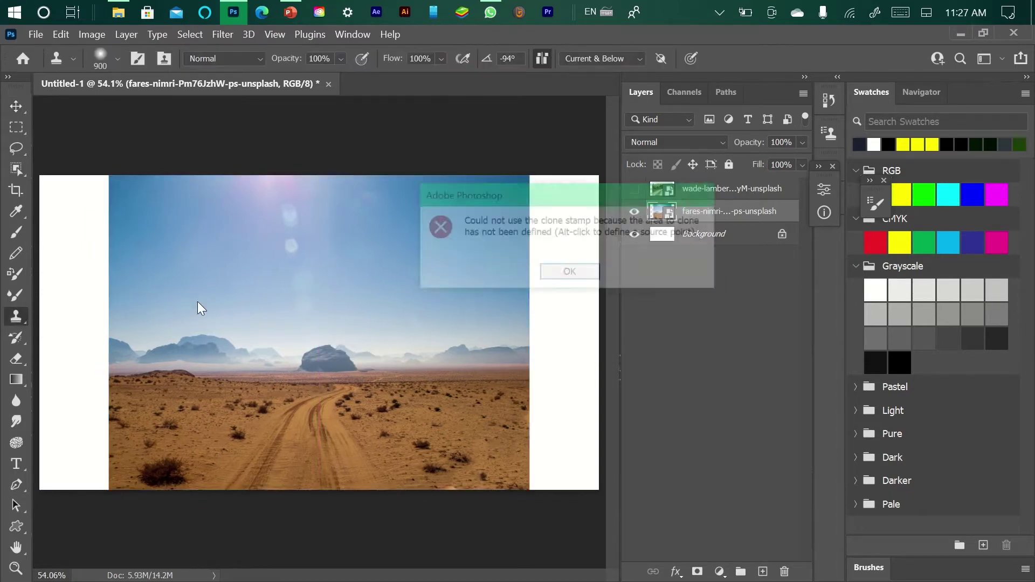
{"action": "left_click", "coordinate": [569, 273]}
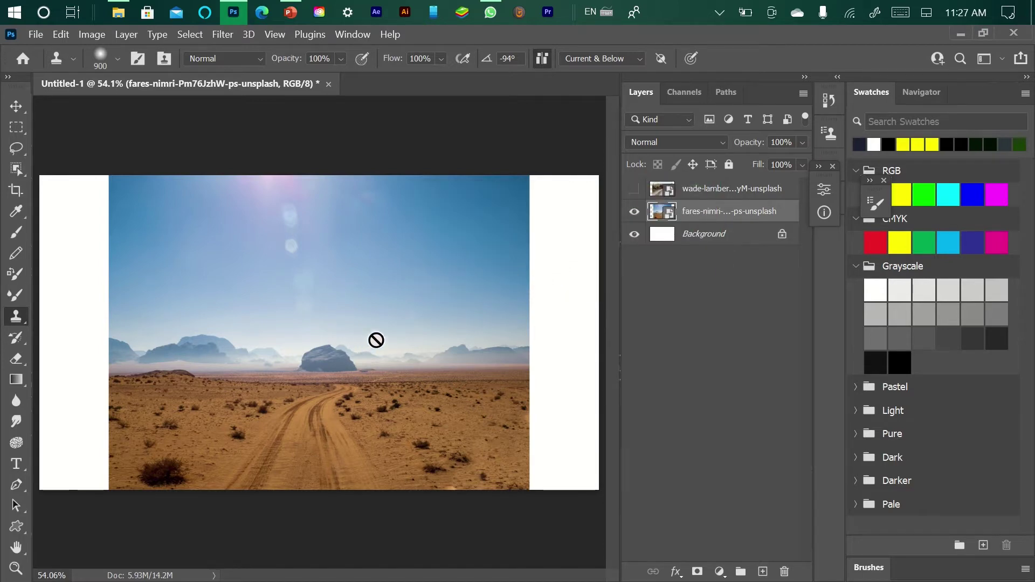
{"action": "right_click", "coordinate": [733, 222]}
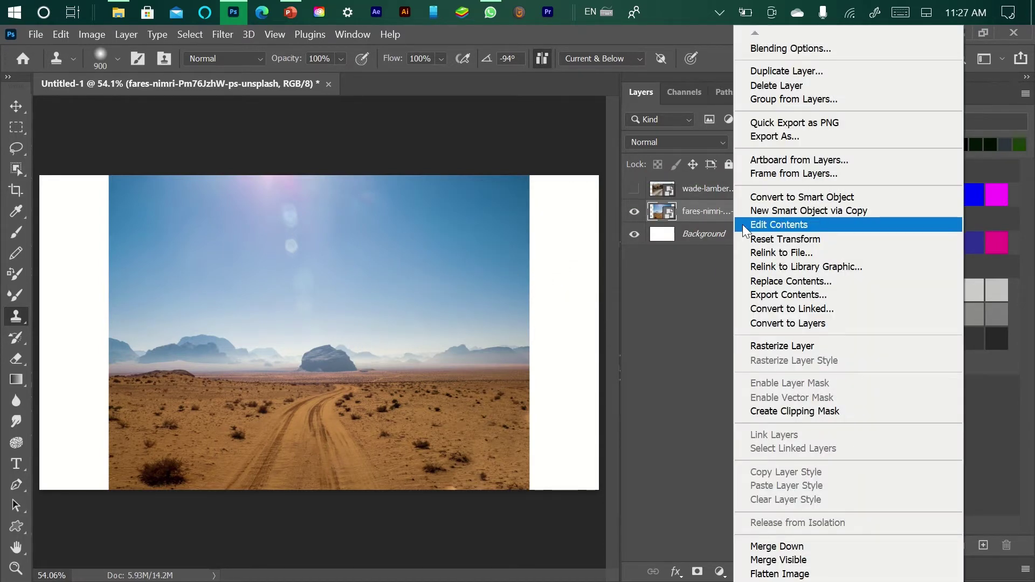
{"action": "left_click", "coordinate": [797, 346]}
{"action": "right_click", "coordinate": [720, 318]}
{"action": "left_click", "coordinate": [790, 342]}
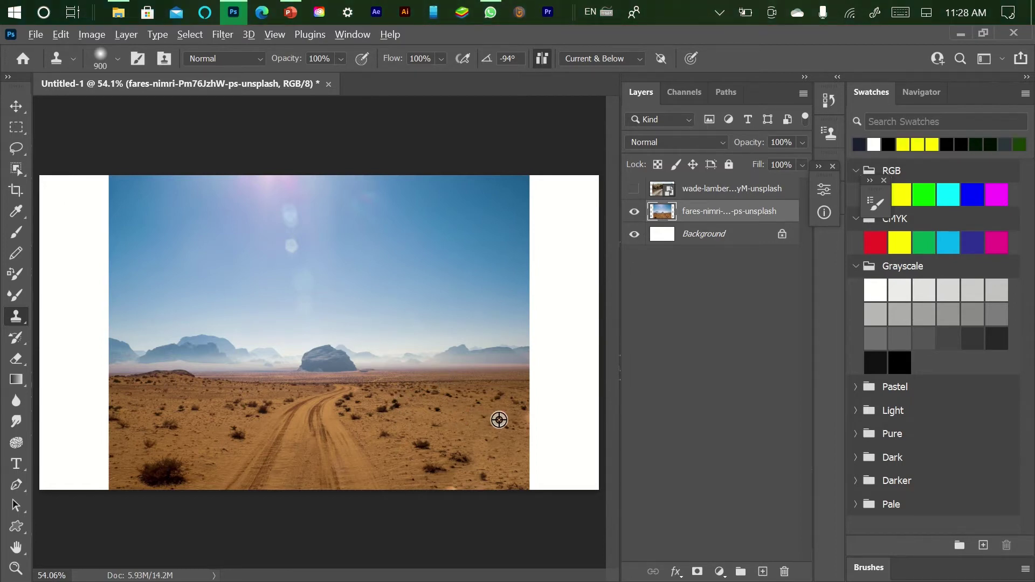
Clone the desert sand into the blank area beside the photo's lower right edge with a 175 px Clone Stamp brush
{"action": "left_click", "coordinate": [510, 432], "text": "alt"}
{"action": "key", "text": "bracketleft"}
{"action": "key", "text": "bracketleft"}
{"action": "key", "text": "bracketleft"}
{"action": "key", "text": "bracketleft"}
{"action": "key", "text": "bracketleft"}
{"action": "mouse_move", "coordinate": [544, 484]}
{"action": "left_mouse_down"}
{"action": "mouse_move", "coordinate": [542, 505]}
{"action": "mouse_move", "coordinate": [516, 458]}
{"action": "mouse_move", "coordinate": [522, 474]}
{"action": "mouse_move", "coordinate": [557, 484]}
{"action": "mouse_move", "coordinate": [611, 482]}
{"action": "mouse_move", "coordinate": [487, 486]}
{"action": "mouse_move", "coordinate": [541, 443]}
{"action": "left_mouse_up"}
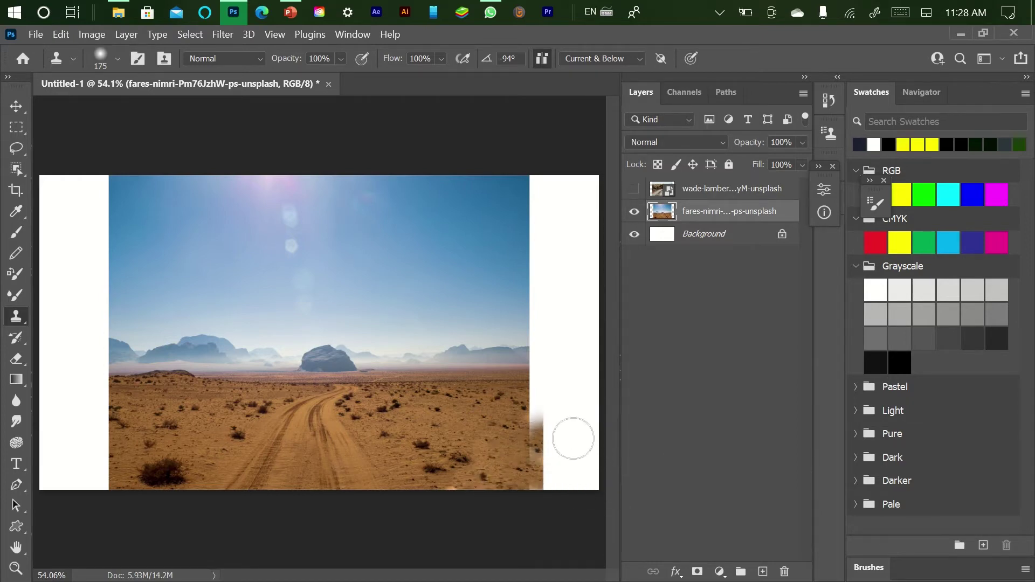
{"action": "mouse_move", "coordinate": [531, 412]}
{"action": "left_mouse_down"}
{"action": "mouse_move", "coordinate": [608, 412]}
{"action": "mouse_move", "coordinate": [537, 419]}
{"action": "mouse_move", "coordinate": [509, 454]}
{"action": "mouse_move", "coordinate": [525, 430]}
{"action": "mouse_move", "coordinate": [526, 489]}
{"action": "mouse_move", "coordinate": [548, 462]}
{"action": "left_mouse_up"}
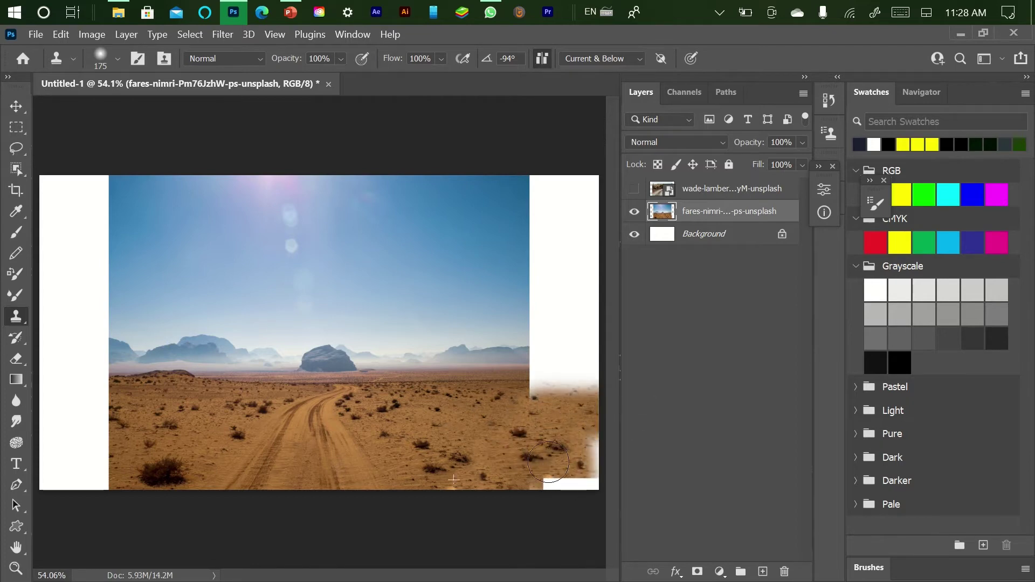
{"action": "left_click", "coordinate": [500, 406], "text": "alt"}
{"action": "mouse_move", "coordinate": [519, 438]}
{"action": "left_mouse_down"}
{"action": "mouse_move", "coordinate": [568, 450]}
{"action": "mouse_move", "coordinate": [552, 472]}
{"action": "mouse_move", "coordinate": [593, 476]}
{"action": "mouse_move", "coordinate": [540, 482]}
{"action": "mouse_move", "coordinate": [611, 450]}
{"action": "mouse_move", "coordinate": [593, 466]}
{"action": "mouse_move", "coordinate": [604, 415]}
{"action": "mouse_move", "coordinate": [601, 446]}
{"action": "mouse_move", "coordinate": [579, 416]}
{"action": "mouse_move", "coordinate": [598, 414]}
{"action": "mouse_move", "coordinate": [576, 425]}
{"action": "left_mouse_up"}
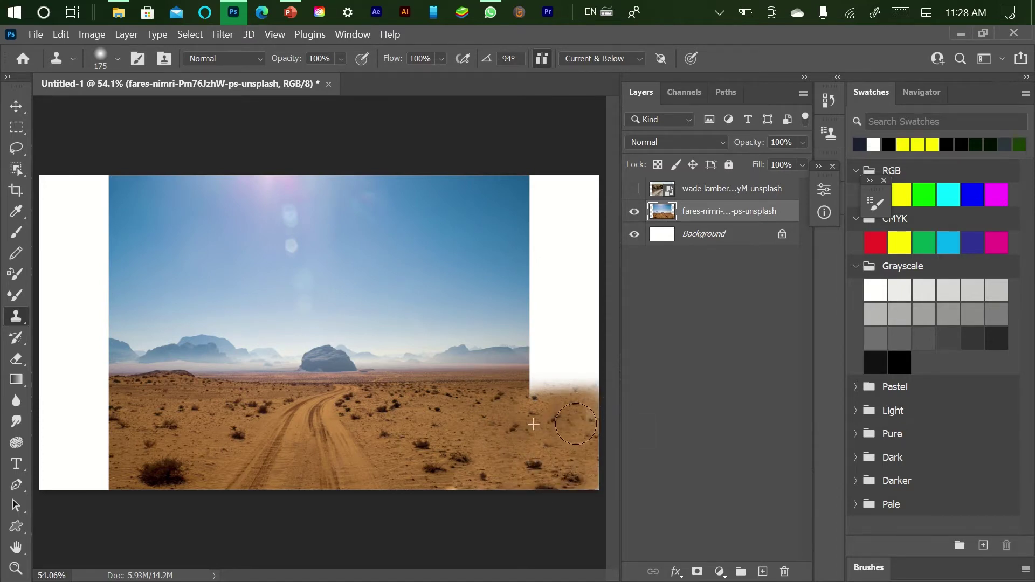
Set the Clone Stamp to sample from the Current Layer
{"action": "left_click", "coordinate": [588, 55]}
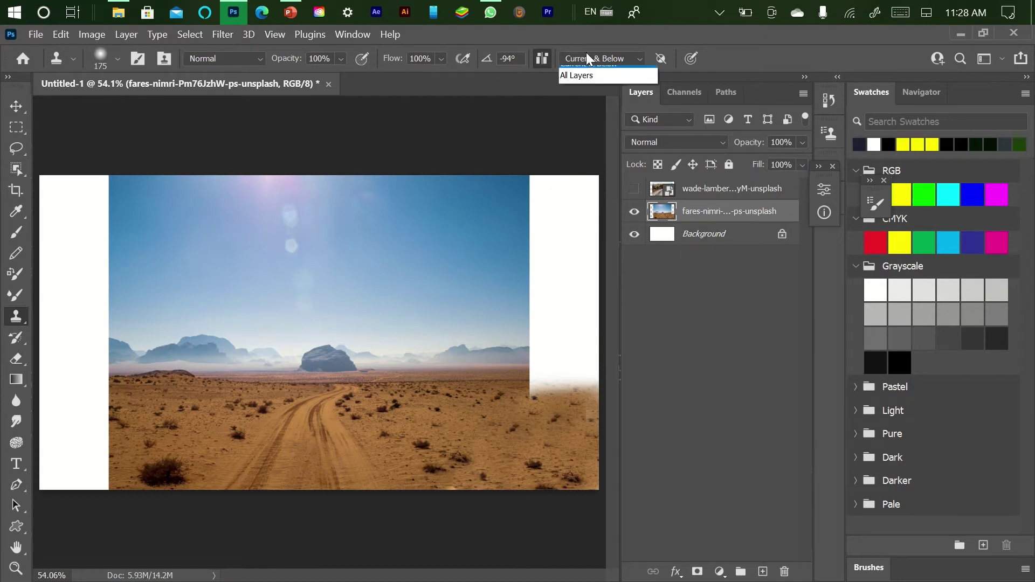
{"action": "left_click", "coordinate": [585, 69]}
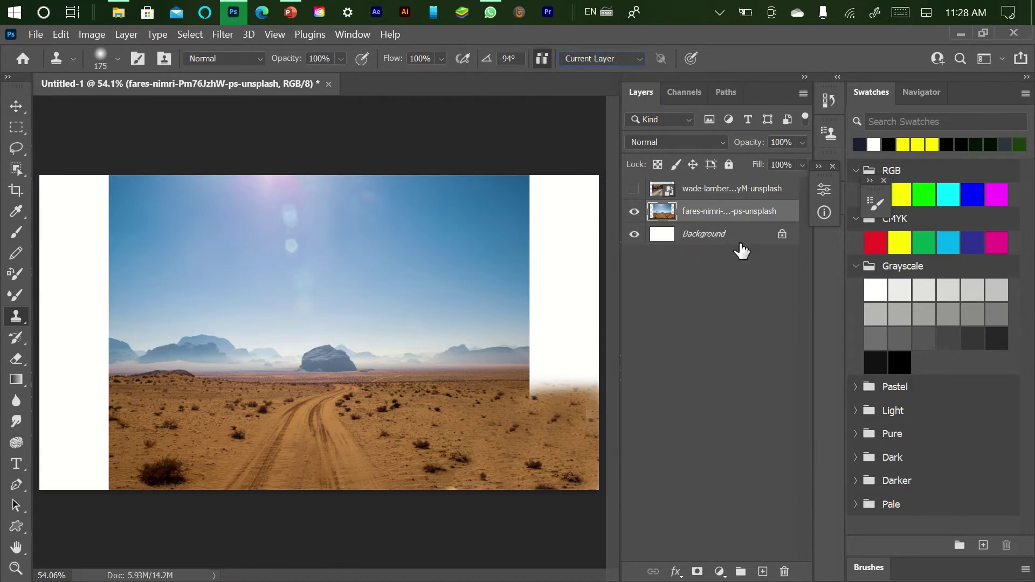
{"action": "left_click", "coordinate": [620, 61]}
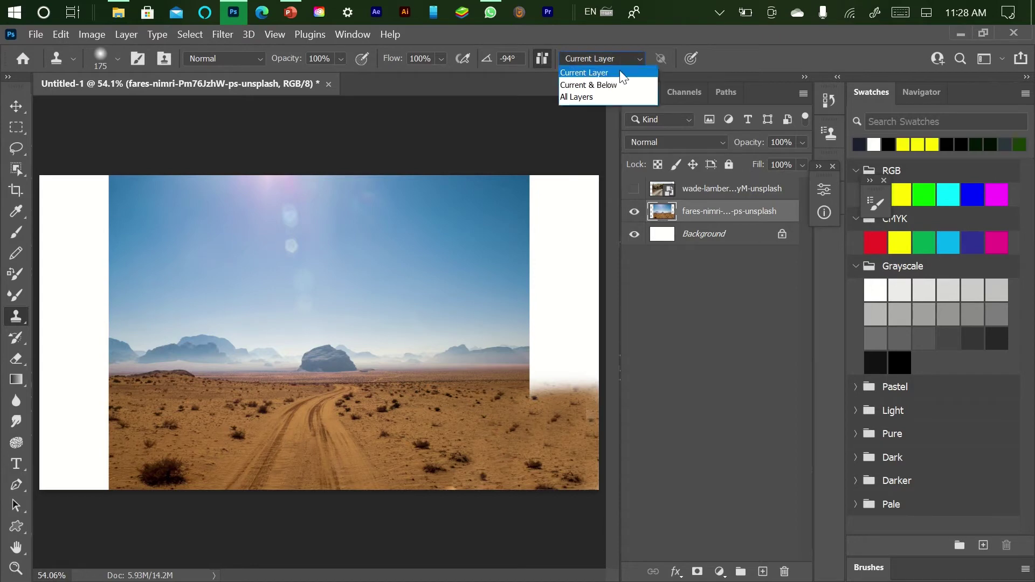
{"action": "left_click", "coordinate": [646, 415]}
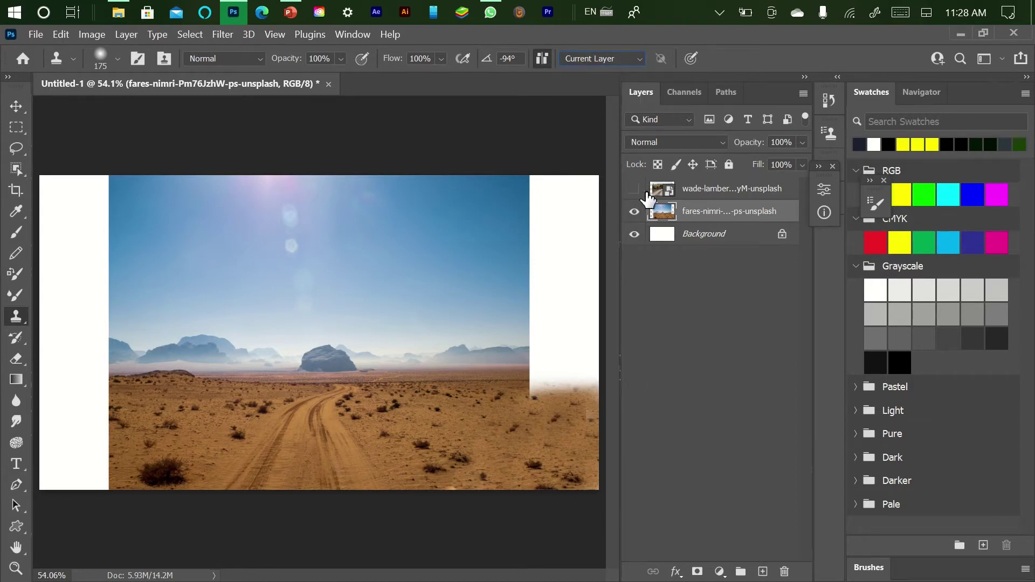
Show the dirt road photo beneath the desert layer and move it against the canvas's right edge
{"action": "left_click_drag", "start_coordinate": [695, 195], "coordinate": [704, 220]}
{"action": "left_click", "coordinate": [712, 201]}
{"action": "left_click", "coordinate": [710, 213]}
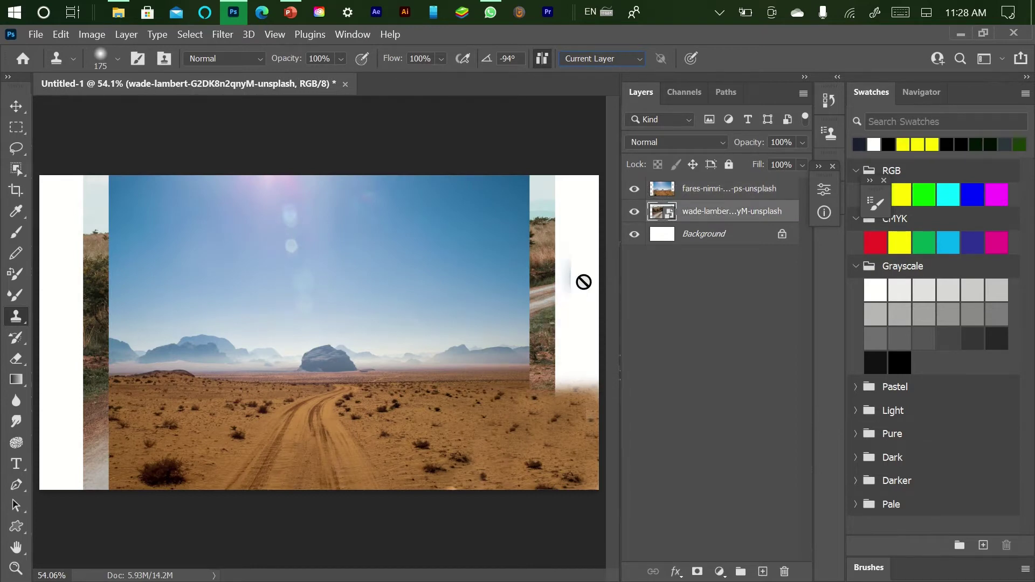
{"action": "left_click", "coordinate": [17, 126]}
{"action": "left_click", "coordinate": [15, 114]}
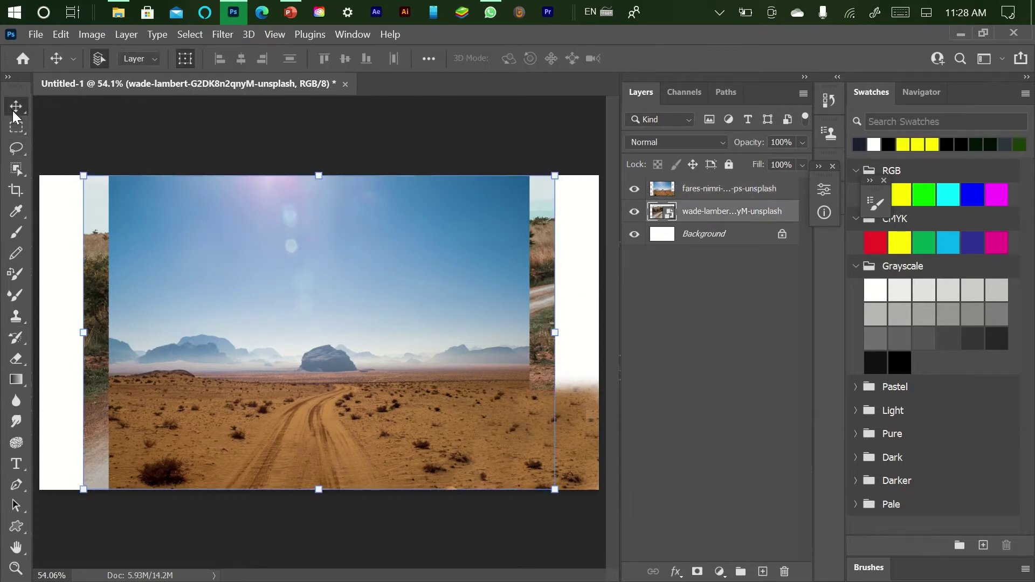
{"action": "left_click_drag", "start_coordinate": [542, 306], "coordinate": [588, 305]}
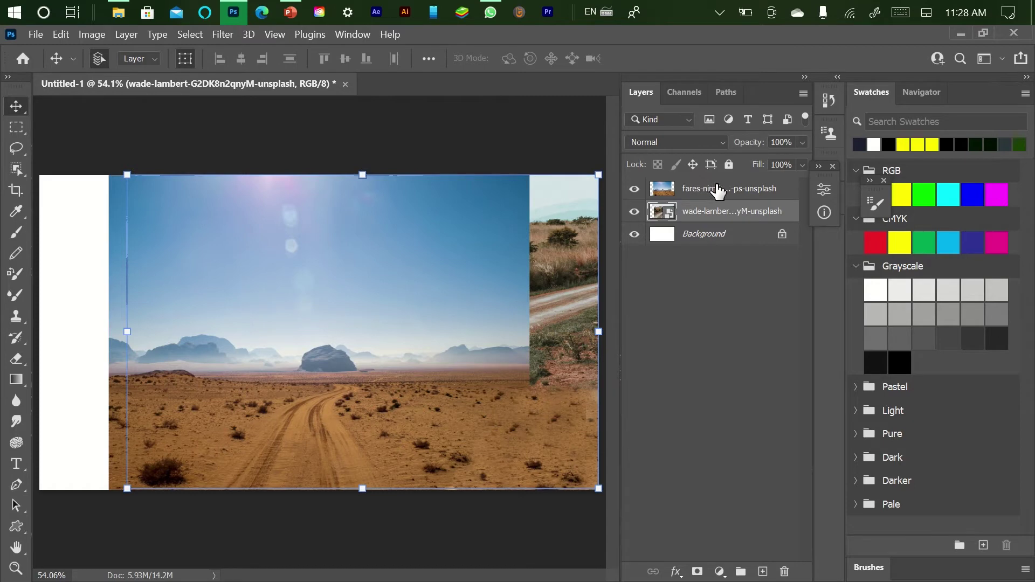
Try cloning the dirt road photo onto the desert layer with Current & Below sampling, then return the sampling to Current Layer
{"action": "left_click", "coordinate": [661, 186]}
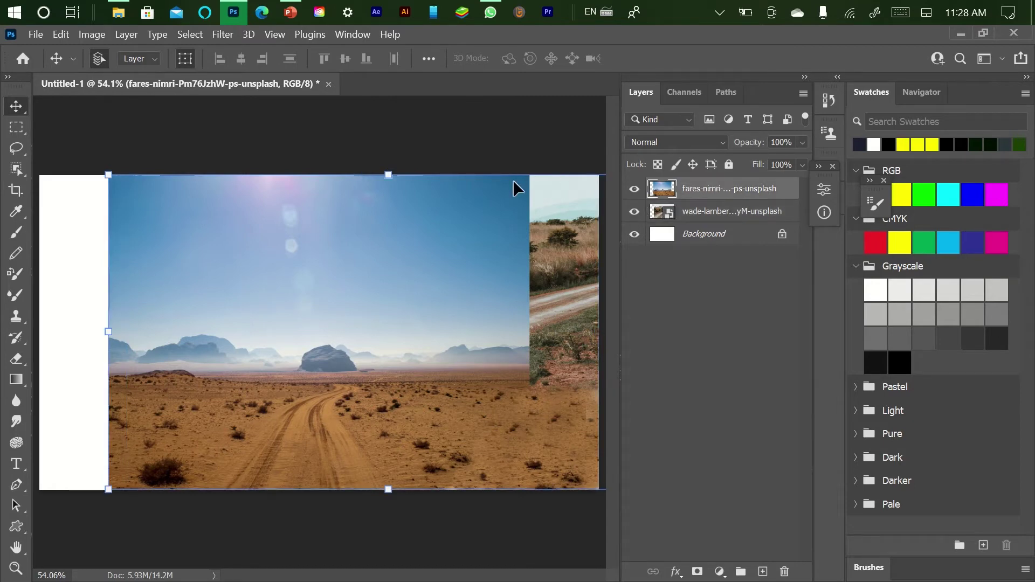
{"action": "key", "text": "s"}
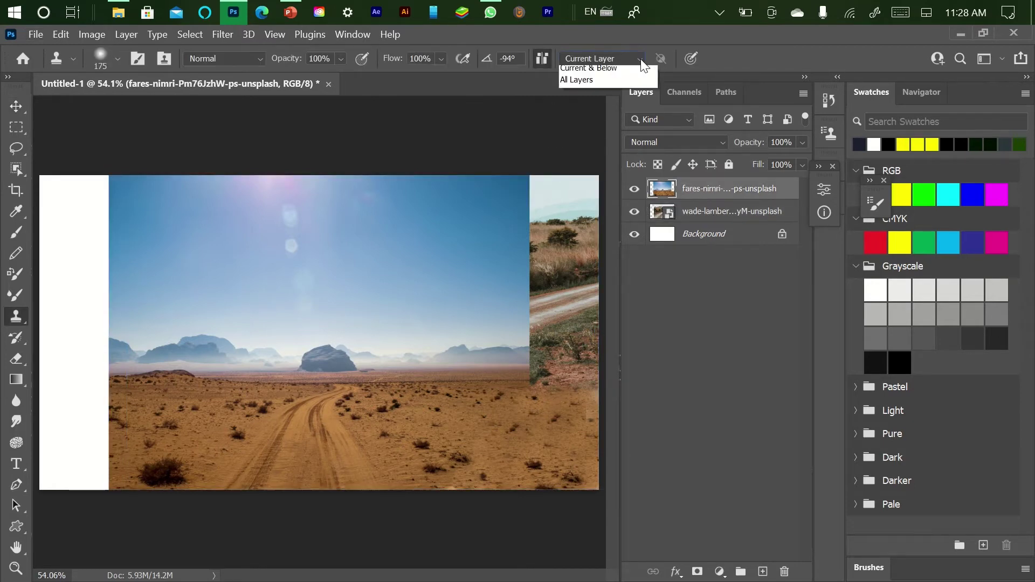
{"action": "left_click", "coordinate": [634, 60]}
{"action": "left_click", "coordinate": [610, 84]}
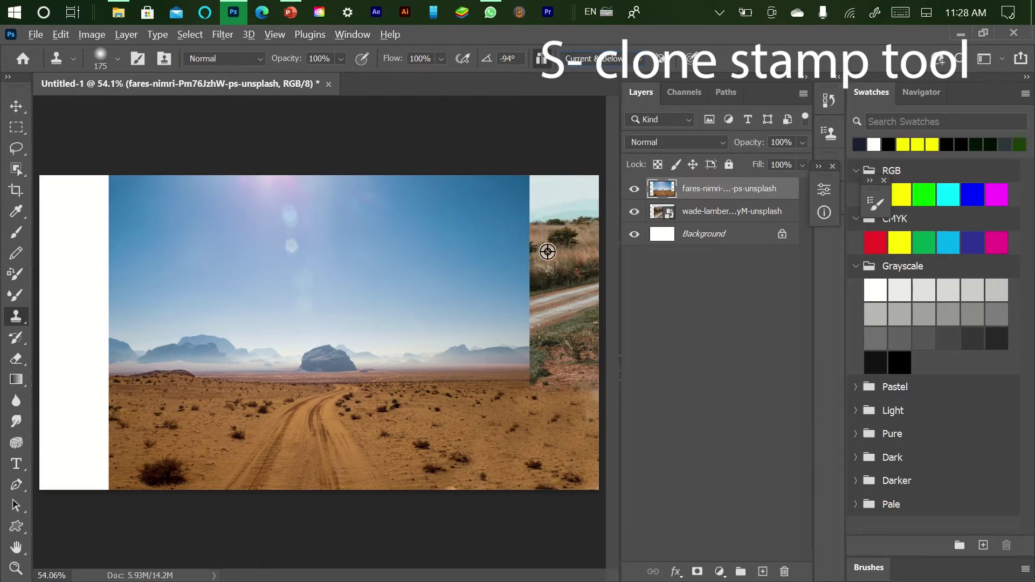
{"action": "left_click", "coordinate": [550, 249], "text": "alt"}
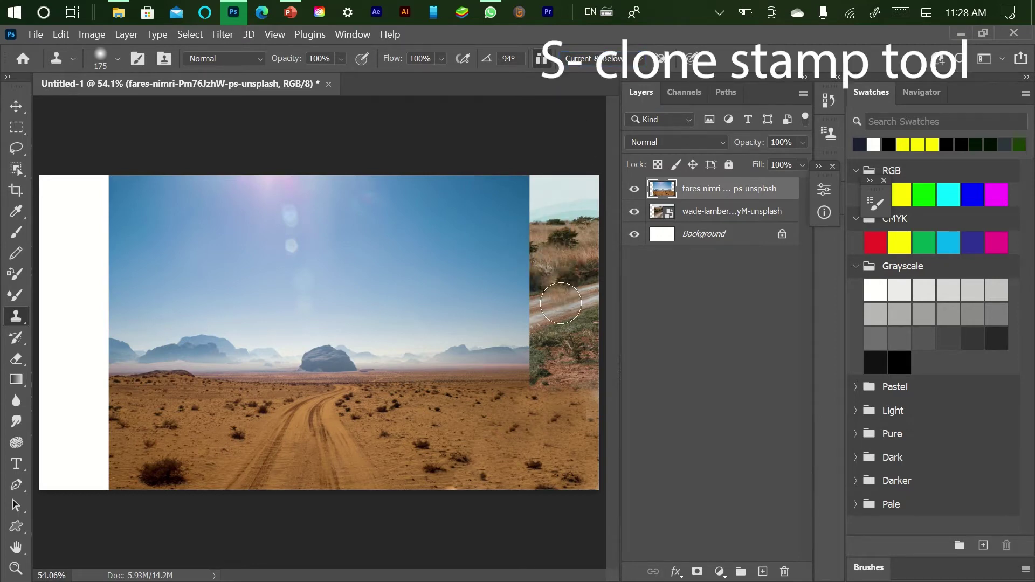
{"action": "left_click_drag", "start_coordinate": [561, 243], "coordinate": [568, 258]}
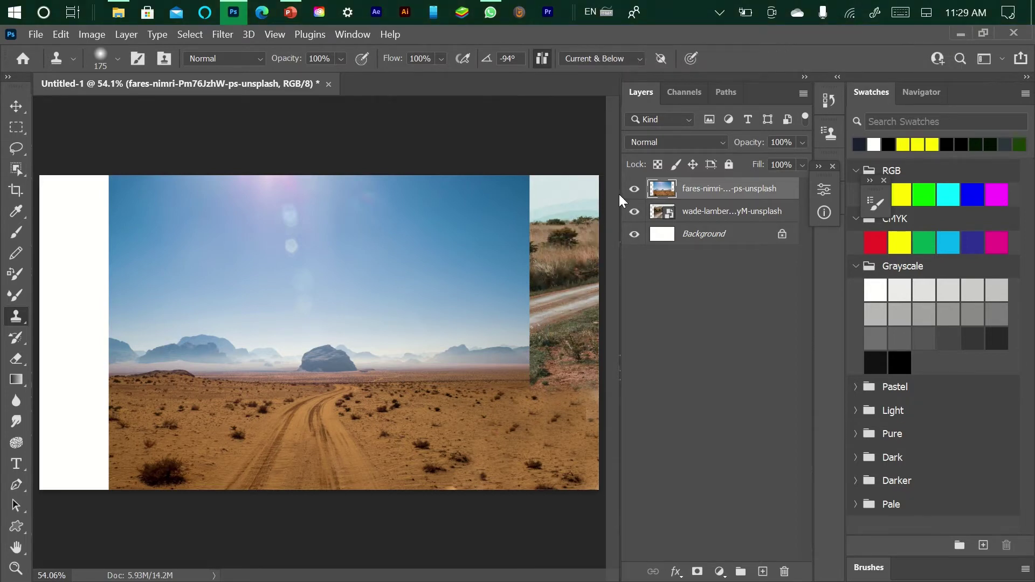
{"action": "left_click", "coordinate": [622, 58]}
{"action": "left_click", "coordinate": [622, 72]}
Move the dirt road layer above the desert layer, hide it, and make the desert layer active
{"action": "left_click_drag", "start_coordinate": [760, 211], "coordinate": [765, 183]}
{"action": "left_click", "coordinate": [748, 211]}
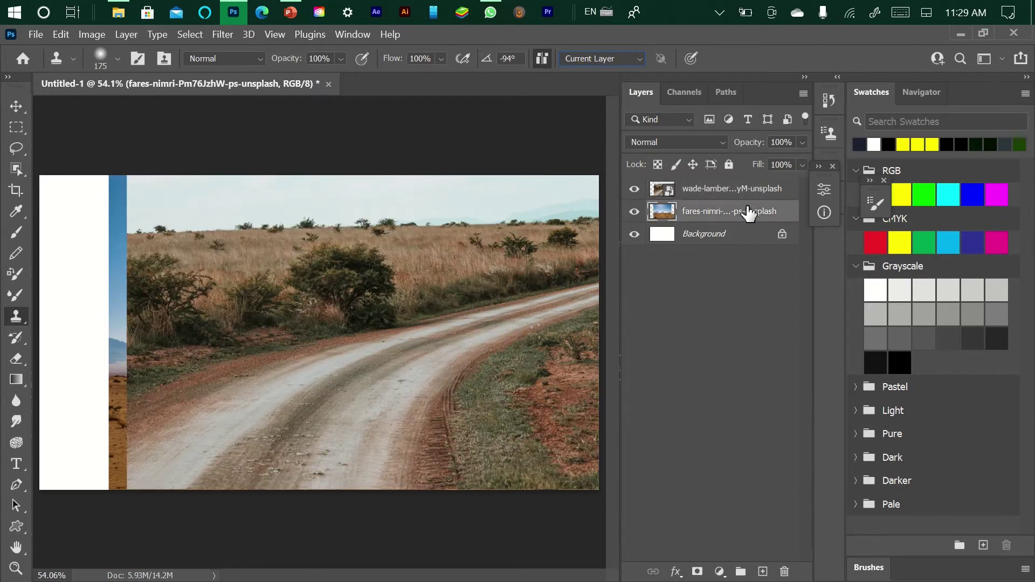
{"action": "left_click", "coordinate": [634, 189]}
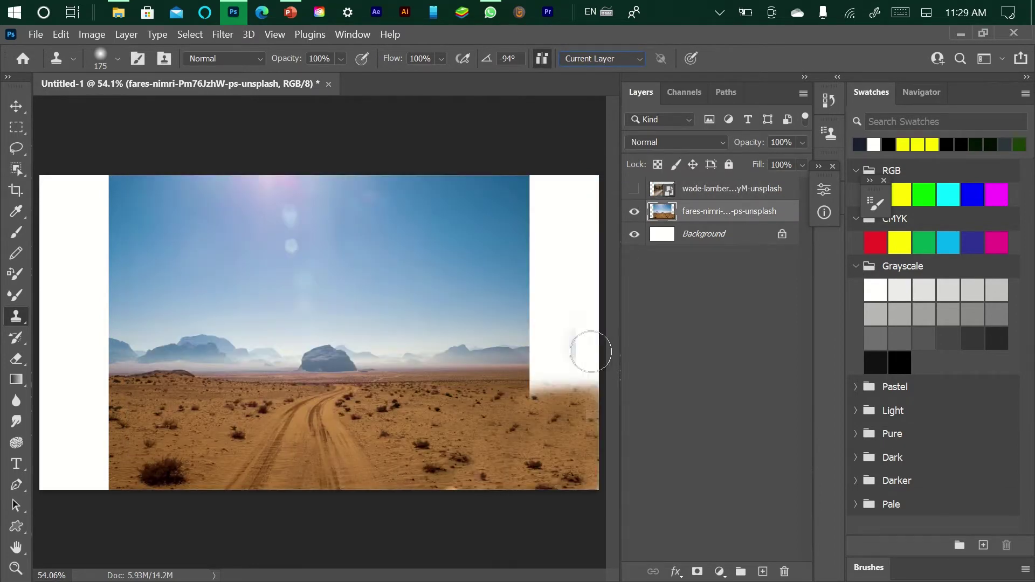
{"action": "key", "text": "alt"}
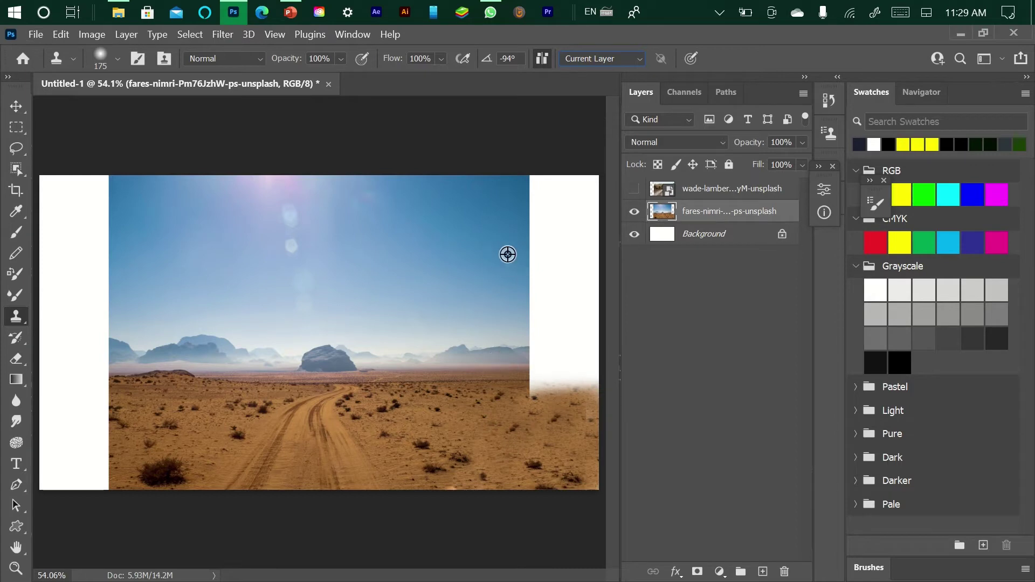
{"action": "left_click_drag", "start_coordinate": [524, 196], "coordinate": [525, 186]}
{"action": "left_click", "coordinate": [511, 195], "text": "alt"}
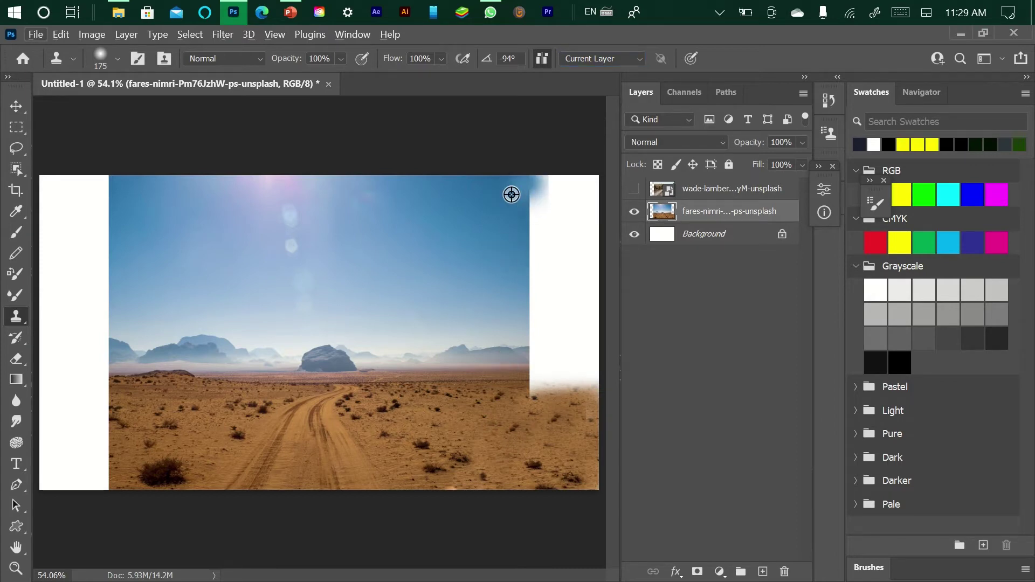
{"action": "left_click", "coordinate": [524, 194]}
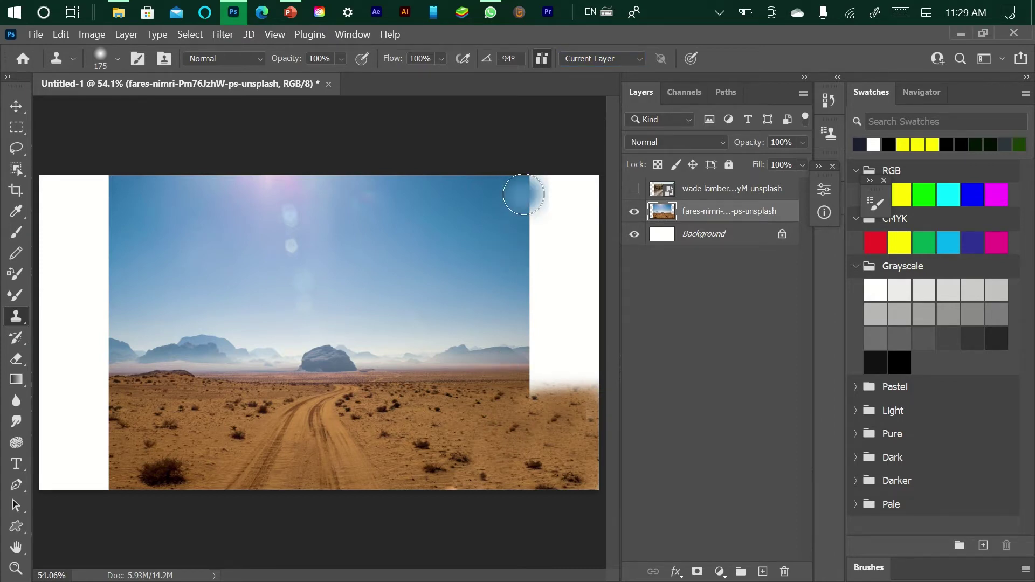
{"action": "key", "text": "ctrl+alt+z"}
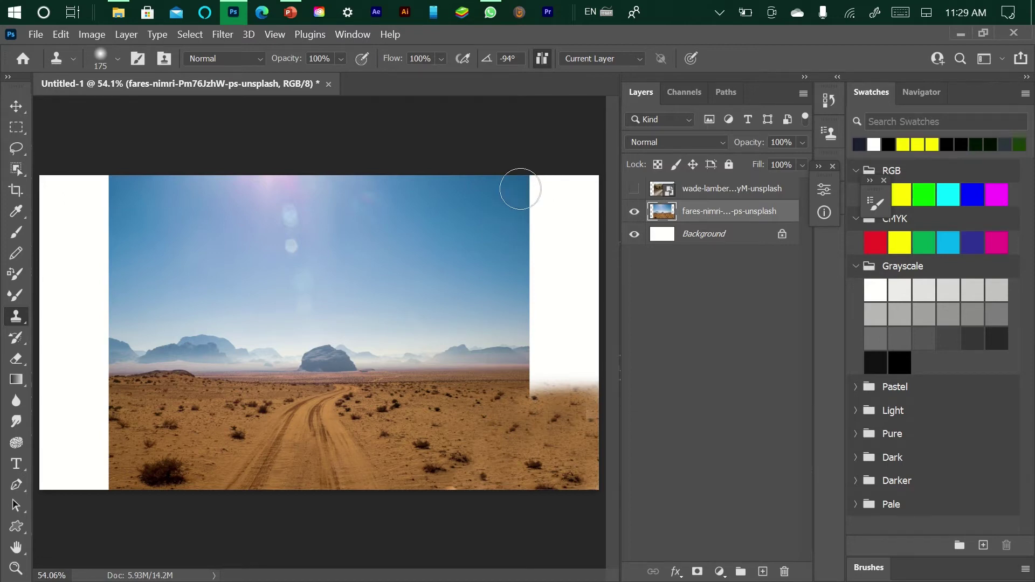
Clone the desert photo's sky, mountains and horizon over the blank strip beside its right edge with the 175 px brush
{"action": "left_click", "coordinate": [532, 190]}
{"action": "left_click", "coordinate": [484, 195], "text": "alt"}
{"action": "mouse_move", "coordinate": [561, 186]}
{"action": "left_mouse_down"}
{"action": "mouse_move", "coordinate": [605, 204]}
{"action": "mouse_move", "coordinate": [596, 262]}
{"action": "mouse_move", "coordinate": [548, 327]}
{"action": "mouse_move", "coordinate": [582, 399]}
{"action": "left_mouse_up"}
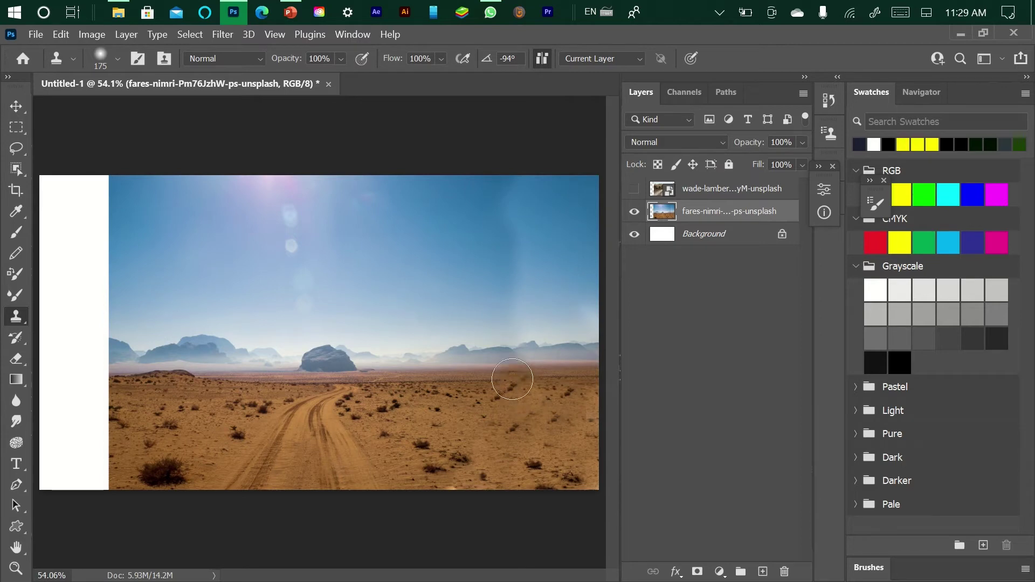
Retouch the cloned sky and mountain horizon on the desert photo's right side with freshly sampled areas, undoing unsuitable strokes
{"action": "left_click", "coordinate": [509, 188], "text": "alt"}
{"action": "mouse_move", "coordinate": [537, 179]}
{"action": "left_mouse_down"}
{"action": "mouse_move", "coordinate": [626, 190]}
{"action": "mouse_move", "coordinate": [566, 227]}
{"action": "left_mouse_up"}
{"action": "left_click", "coordinate": [476, 186], "text": "alt"}
{"action": "key", "text": "ctrl+z"}
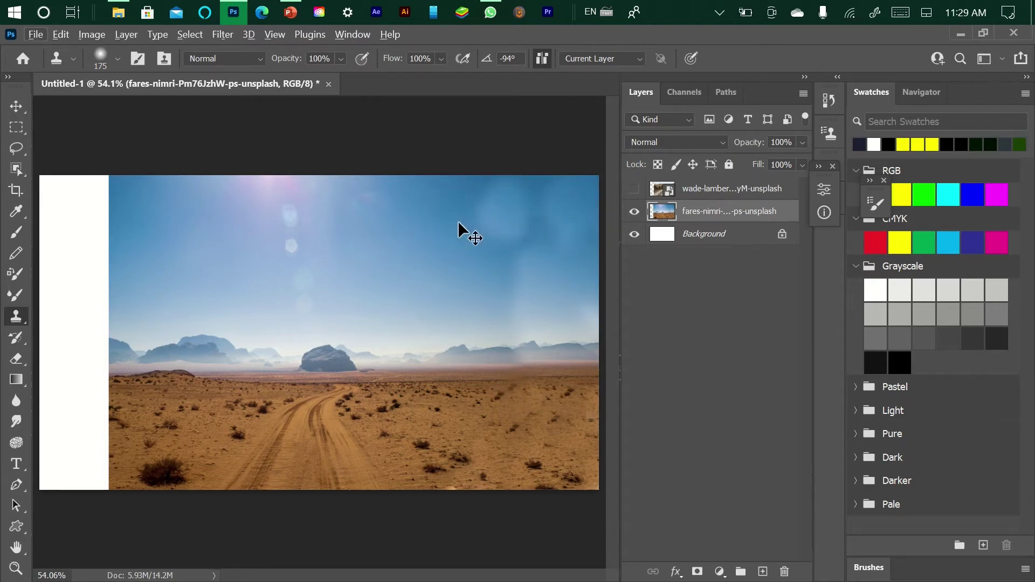
{"action": "key", "text": "super"}
{"action": "left_click", "coordinate": [535, 240]}
{"action": "left_click_drag", "start_coordinate": [541, 182], "coordinate": [521, 280]}
{"action": "mouse_move", "coordinate": [591, 237]}
{"action": "left_mouse_down"}
{"action": "mouse_move", "coordinate": [404, 339]}
{"action": "mouse_move", "coordinate": [106, 358]}
{"action": "left_mouse_up"}
{"action": "key", "text": "ctrl+z"}
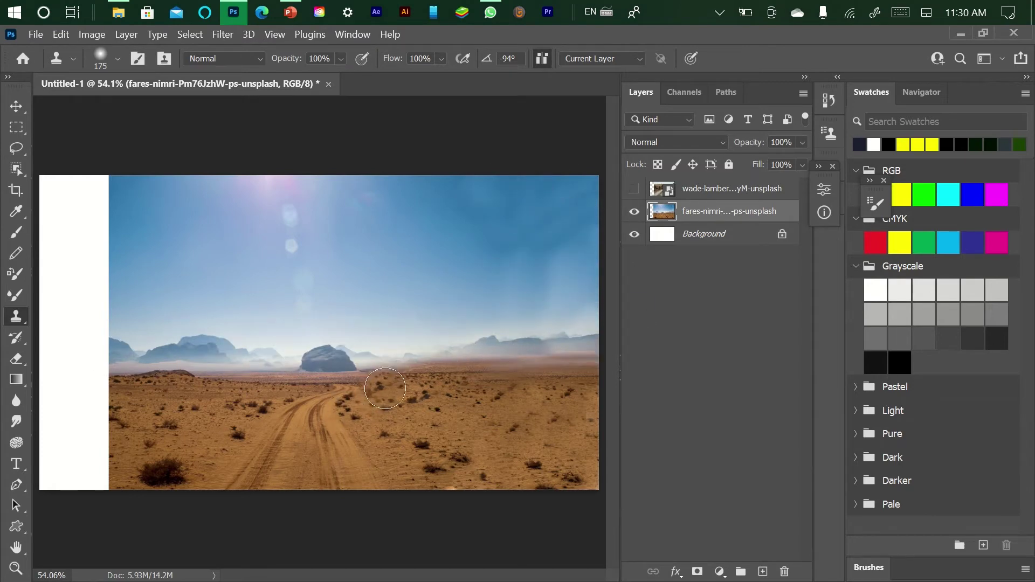
Clone sky into the upper part of the blank strip beside the desert photo's left edge with a larger brush
{"action": "key", "text": "bracketright"}
{"action": "key", "text": "bracketright"}
{"action": "key", "text": "bracketright"}
{"action": "key", "text": "bracketright"}
{"action": "mouse_move", "coordinate": [127, 185]}
{"action": "left_mouse_down"}
{"action": "mouse_move", "coordinate": [107, 203]}
{"action": "mouse_move", "coordinate": [92, 252]}
{"action": "left_mouse_up"}
{"action": "mouse_move", "coordinate": [51, 195]}
{"action": "left_mouse_down"}
{"action": "mouse_move", "coordinate": [97, 286]}
{"action": "mouse_move", "coordinate": [71, 262]}
{"action": "mouse_move", "coordinate": [78, 318]}
{"action": "mouse_move", "coordinate": [48, 190]}
{"action": "mouse_move", "coordinate": [73, 262]}
{"action": "left_mouse_up"}
{"action": "key", "text": "ctrl+z"}
{"action": "key", "text": "ctrl+z"}
Clone the distant mountains into the blank strip beside the desert photo's left edge with a 150 px brush
{"action": "key", "text": "bracketleft"}
{"action": "key", "text": "bracketleft"}
{"action": "key", "text": "bracketleft"}
{"action": "key", "text": "bracketleft"}
{"action": "key", "text": "bracketleft"}
{"action": "left_click", "coordinate": [165, 340], "text": "alt"}
{"action": "mouse_move", "coordinate": [100, 344]}
{"action": "left_mouse_down"}
{"action": "mouse_move", "coordinate": [96, 300]}
{"action": "mouse_move", "coordinate": [261, 360]}
{"action": "left_mouse_up"}
{"action": "key", "text": "ctrl+z"}
{"action": "left_click", "coordinate": [135, 355], "text": "alt"}
{"action": "mouse_move", "coordinate": [62, 353]}
{"action": "left_mouse_down"}
{"action": "mouse_move", "coordinate": [125, 351]}
{"action": "mouse_move", "coordinate": [108, 354]}
{"action": "mouse_move", "coordinate": [155, 338]}
{"action": "left_mouse_up"}
{"action": "key", "text": "ctrl+z"}
{"action": "left_click", "coordinate": [183, 356], "text": "alt"}
Clone desert sand into the lower left blank strip and cover the remaining white sliver along the canvas's left edge
{"action": "left_click", "coordinate": [123, 406], "text": "alt"}
{"action": "mouse_move", "coordinate": [105, 392]}
{"action": "left_mouse_down"}
{"action": "mouse_move", "coordinate": [84, 390]}
{"action": "mouse_move", "coordinate": [57, 423]}
{"action": "mouse_move", "coordinate": [42, 467]}
{"action": "mouse_move", "coordinate": [65, 503]}
{"action": "left_mouse_up"}
{"action": "left_click", "coordinate": [184, 397], "text": "alt"}
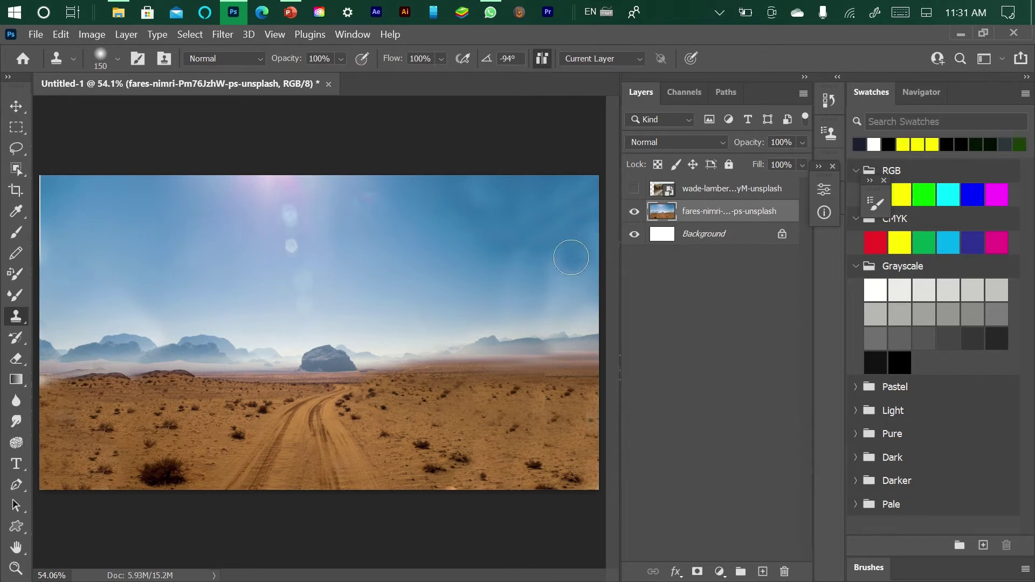
{"action": "left_click", "coordinate": [40, 227], "text": "alt"}
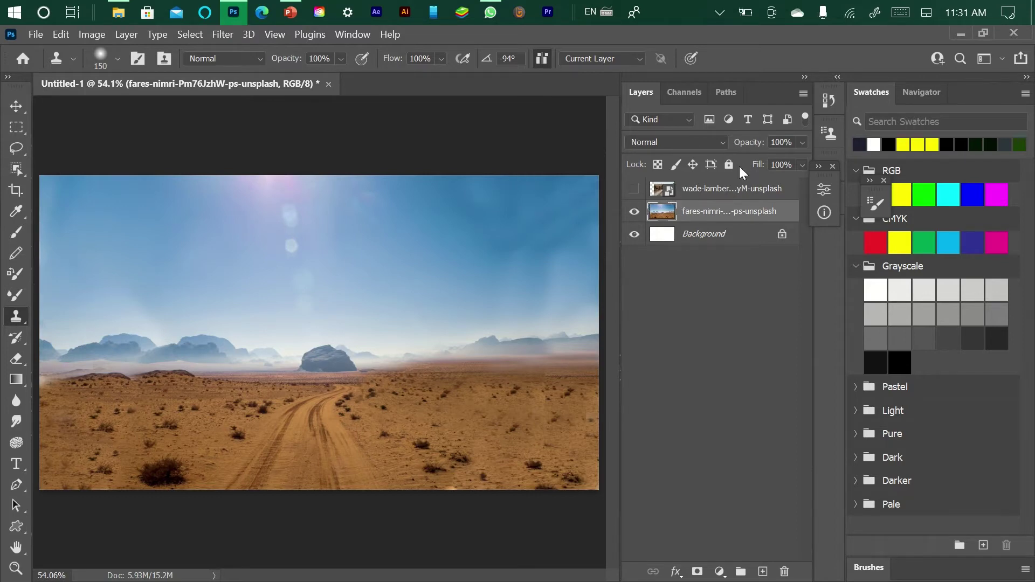
Show the dirt road layer and move it left to the middle of the canvas
{"action": "left_click", "coordinate": [635, 189]}
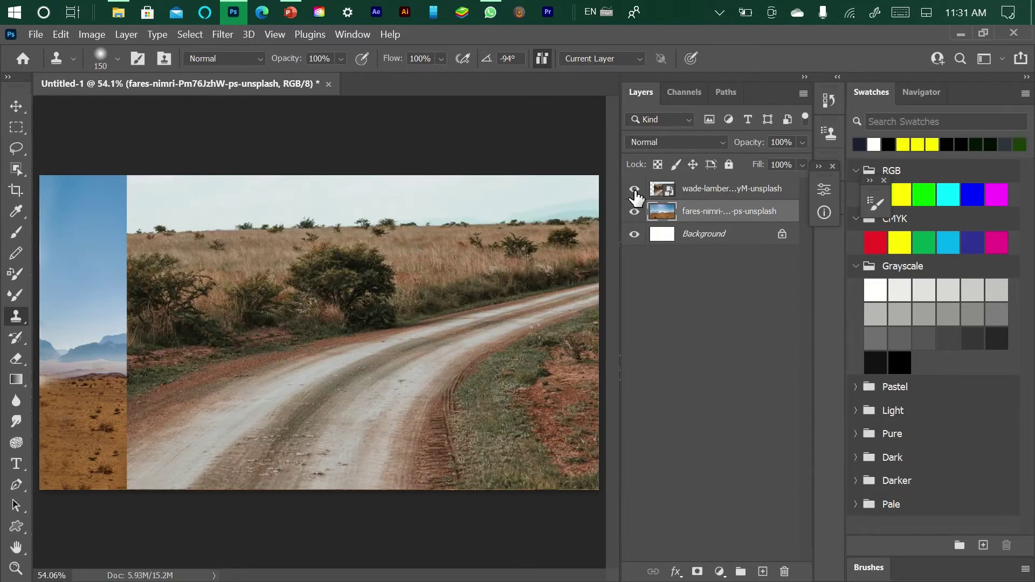
{"action": "left_click", "coordinate": [701, 197]}
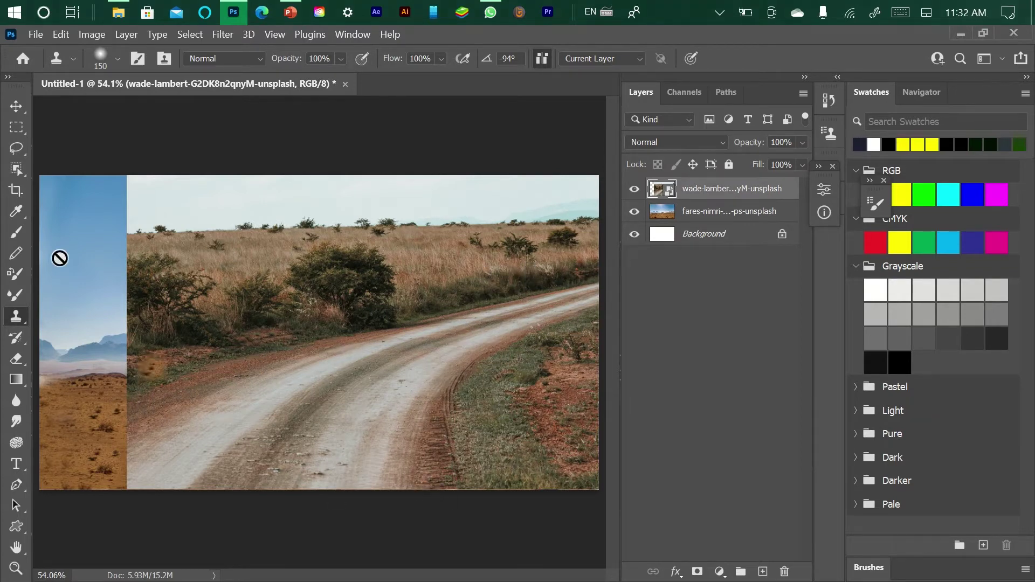
{"action": "left_click", "coordinate": [16, 107]}
{"action": "left_click_drag", "start_coordinate": [218, 298], "coordinate": [189, 315]}
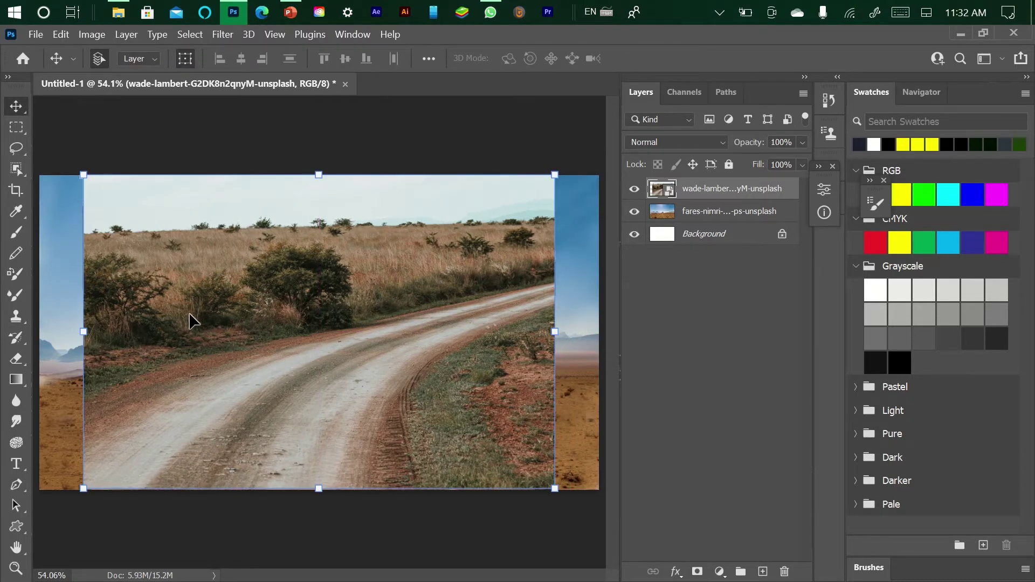
Try selecting the dirt road with the Quick Selection tool, and discard the selection
{"action": "key", "text": "p"}
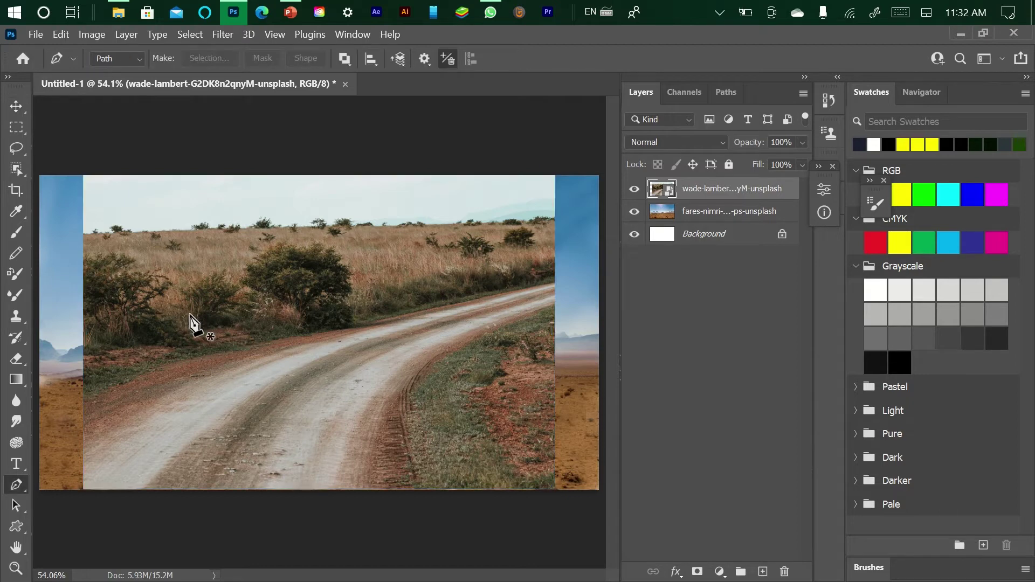
{"action": "left_click", "coordinate": [20, 163]}
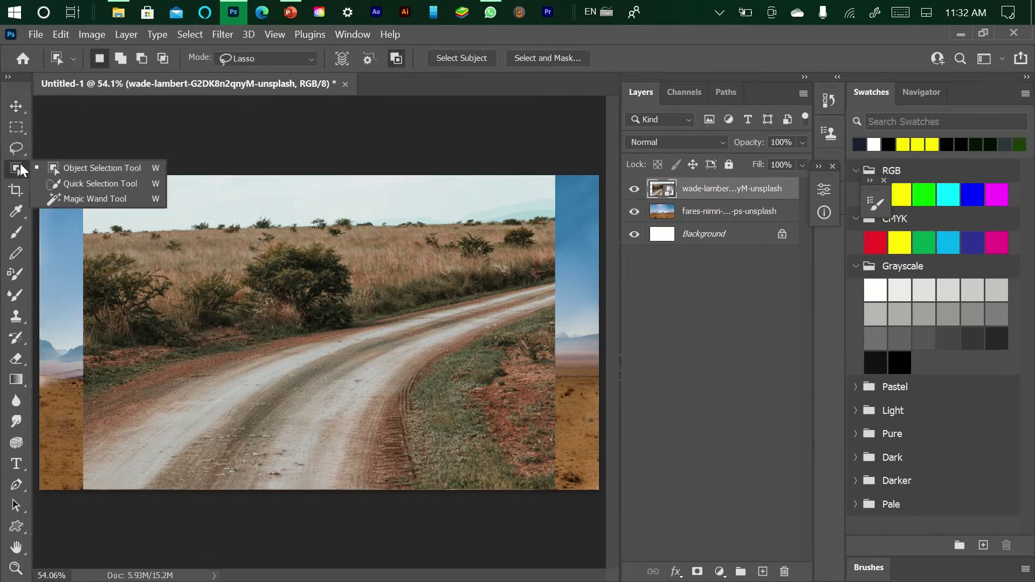
{"action": "left_click", "coordinate": [62, 183]}
{"action": "left_click_drag", "start_coordinate": [134, 468], "coordinate": [375, 363]}
{"action": "mouse_move", "coordinate": [457, 337]}
{"action": "left_mouse_down"}
{"action": "mouse_move", "coordinate": [546, 294]}
{"action": "mouse_move", "coordinate": [527, 302]}
{"action": "left_mouse_up"}
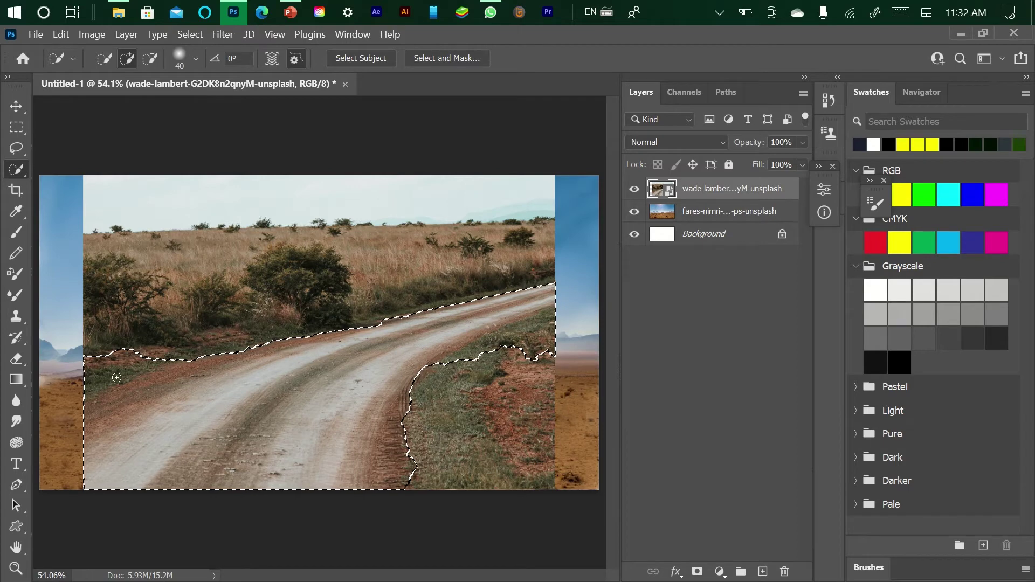
{"action": "key", "text": "ctrl+d"}
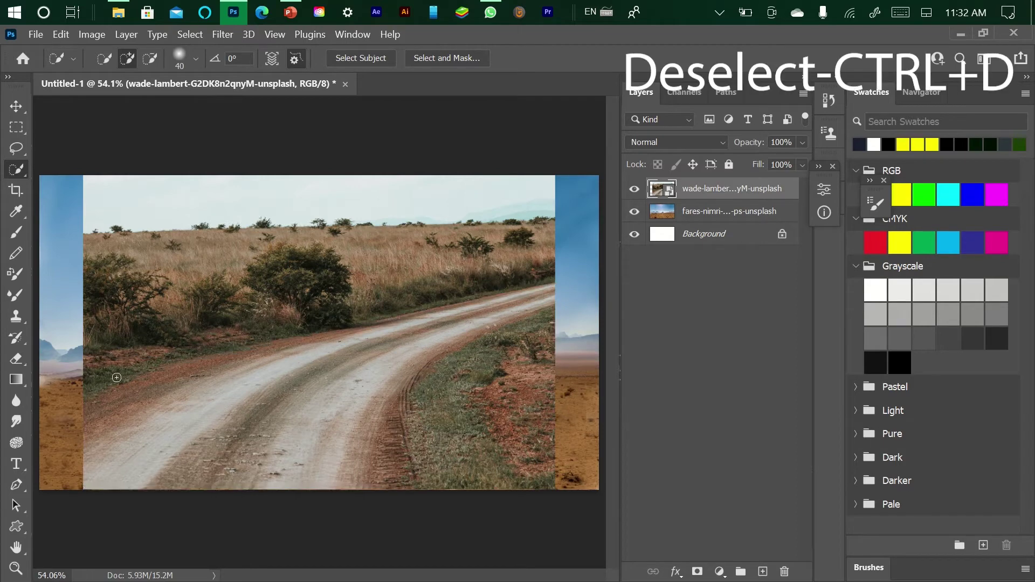
Trace the road's upper edge with a Pen path from beyond the photo's left side around the road's far right end
{"action": "left_click", "coordinate": [15, 485]}
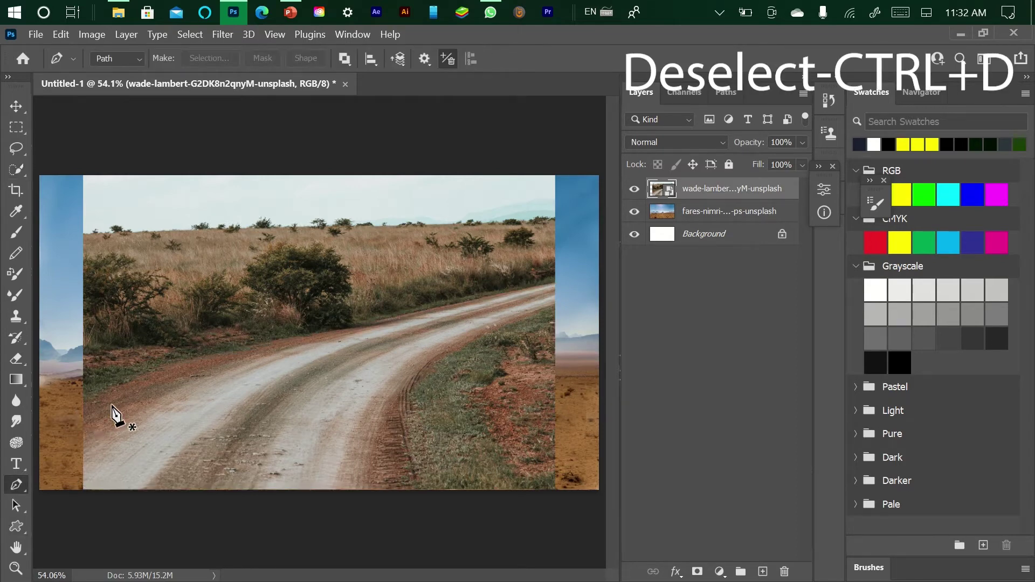
{"action": "left_click", "coordinate": [68, 414]}
{"action": "left_click_drag", "start_coordinate": [330, 335], "coordinate": [430, 318]}
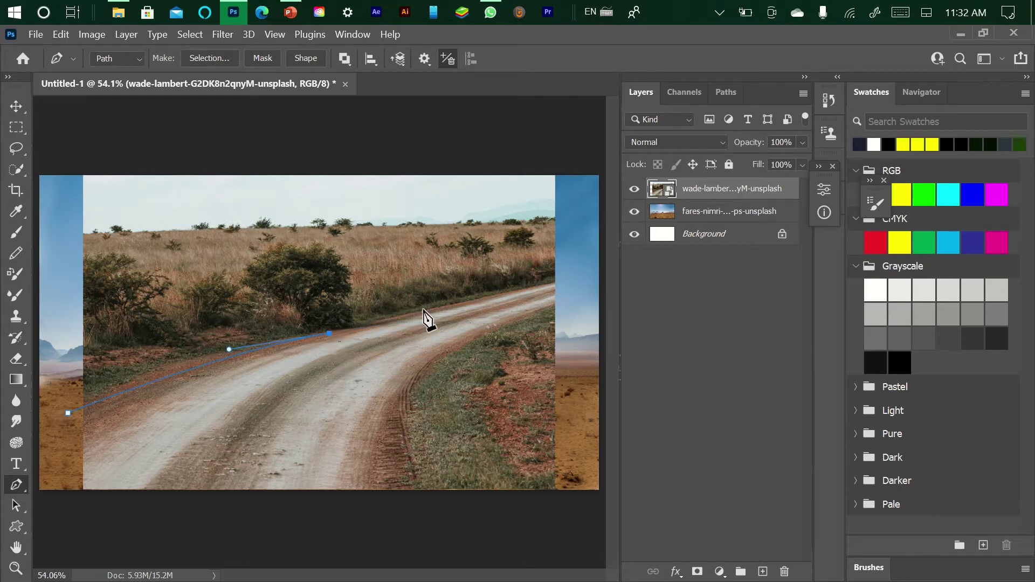
{"action": "left_click", "coordinate": [524, 279]}
{"action": "left_click", "coordinate": [534, 275]}
{"action": "left_click", "coordinate": [551, 270]}
{"action": "left_click", "coordinate": [565, 318]}
{"action": "left_click", "coordinate": [563, 338]}
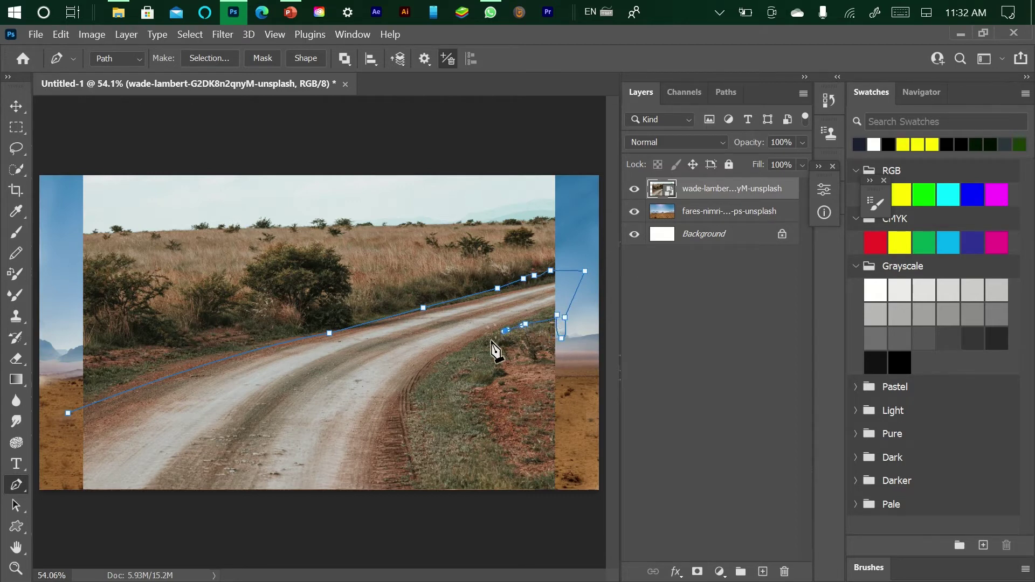
Continue the Pen path down the road's inner curve, around below the canvas, and close it at the starting point
{"action": "left_click", "coordinate": [451, 372]}
{"action": "left_click", "coordinate": [439, 385]}
{"action": "left_click", "coordinate": [433, 391]}
{"action": "left_click", "coordinate": [419, 435]}
{"action": "left_click", "coordinate": [417, 459]}
{"action": "left_click", "coordinate": [423, 503]}
{"action": "left_click", "coordinate": [379, 502]}
{"action": "left_click", "coordinate": [278, 508]}
{"action": "left_click", "coordinate": [188, 517]}
{"action": "left_click", "coordinate": [102, 517]}
{"action": "left_click", "coordinate": [59, 510]}
{"action": "left_click", "coordinate": [53, 504]}
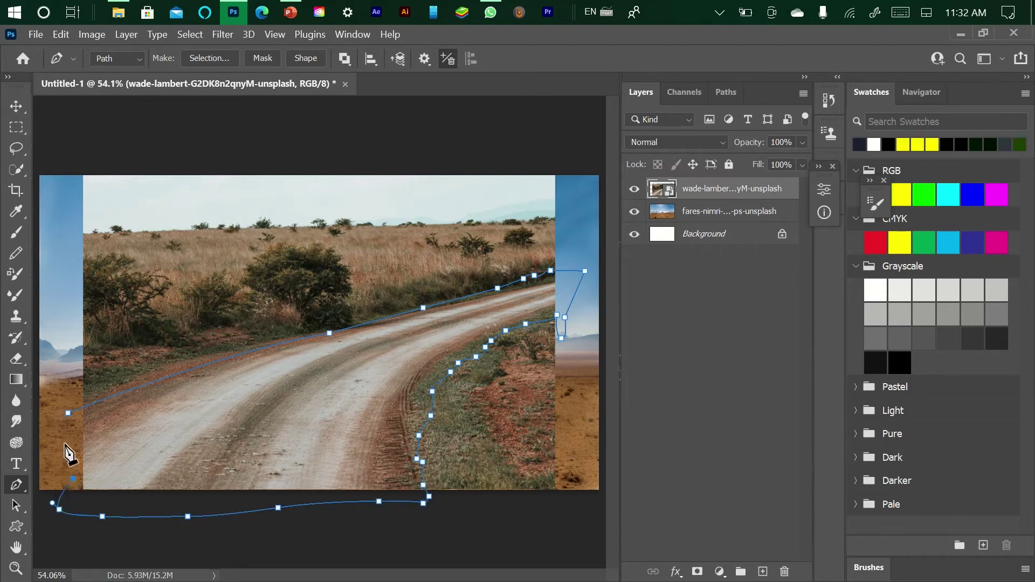
{"action": "left_click", "coordinate": [68, 415]}
Turn the road path into a new selection with a 12-pixel feather radius and mask the dirt road layer with it
{"action": "right_click", "coordinate": [302, 427]}
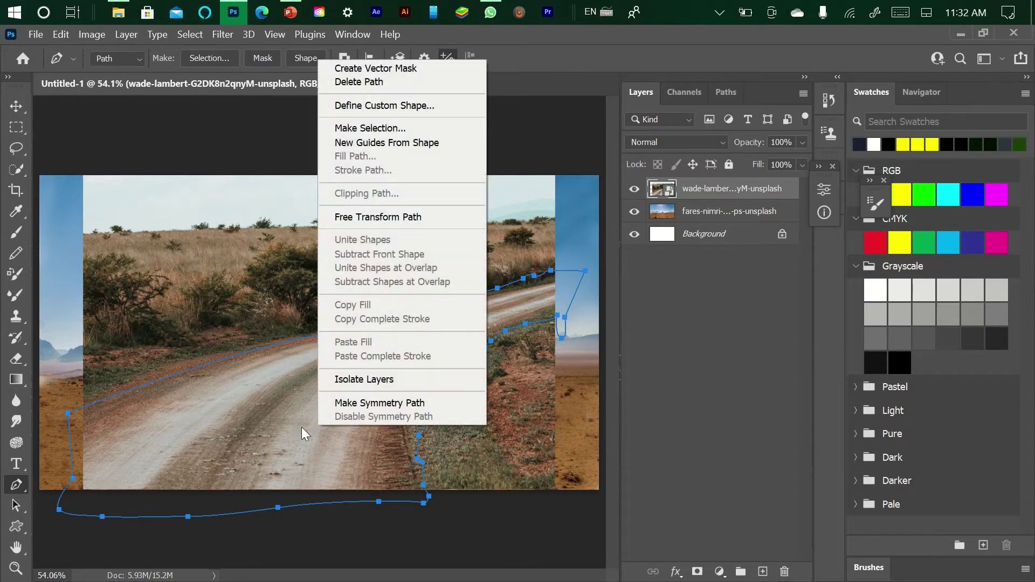
{"action": "left_click", "coordinate": [296, 428]}
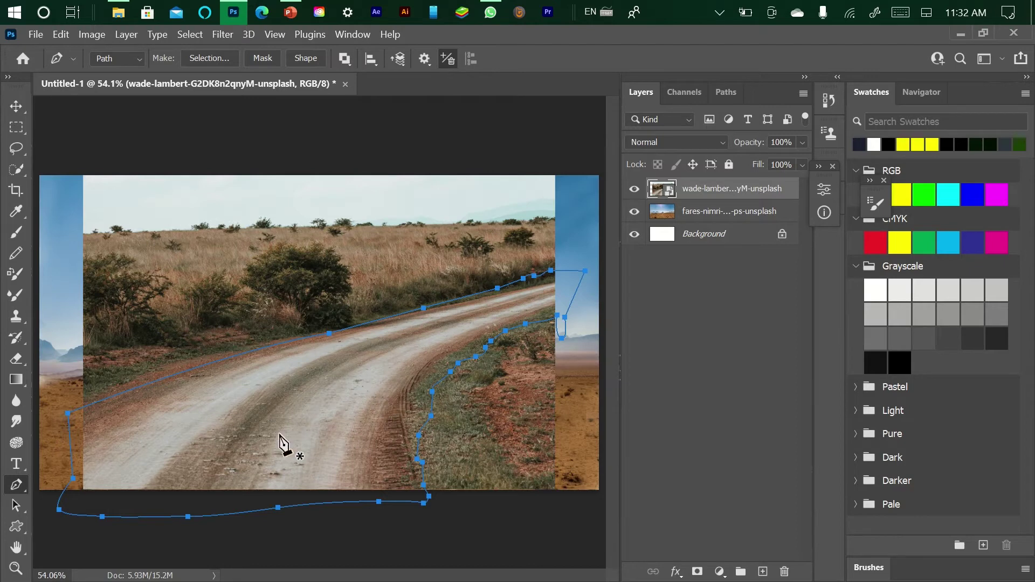
{"action": "right_click", "coordinate": [280, 435]}
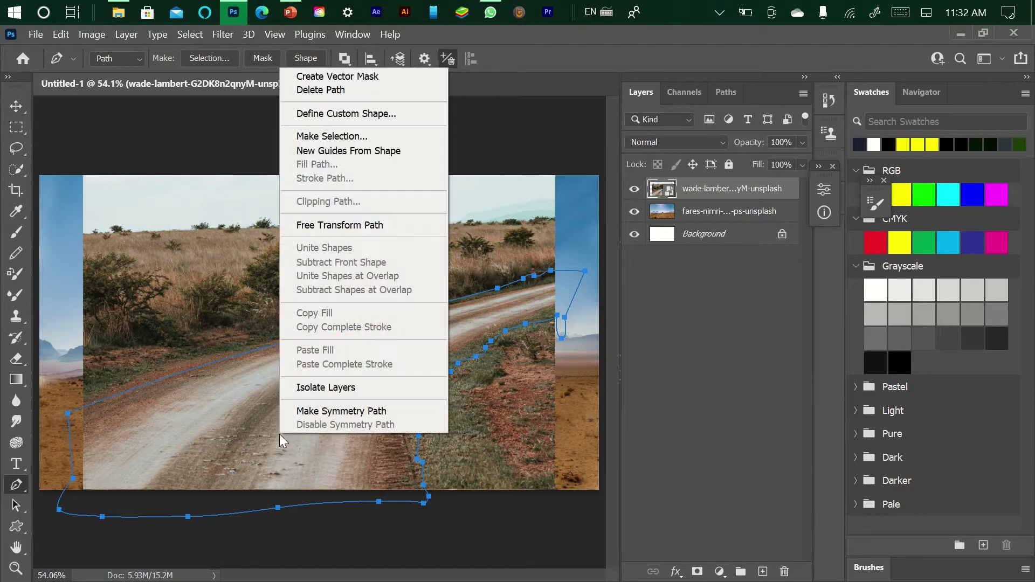
{"action": "left_click", "coordinate": [341, 135]}
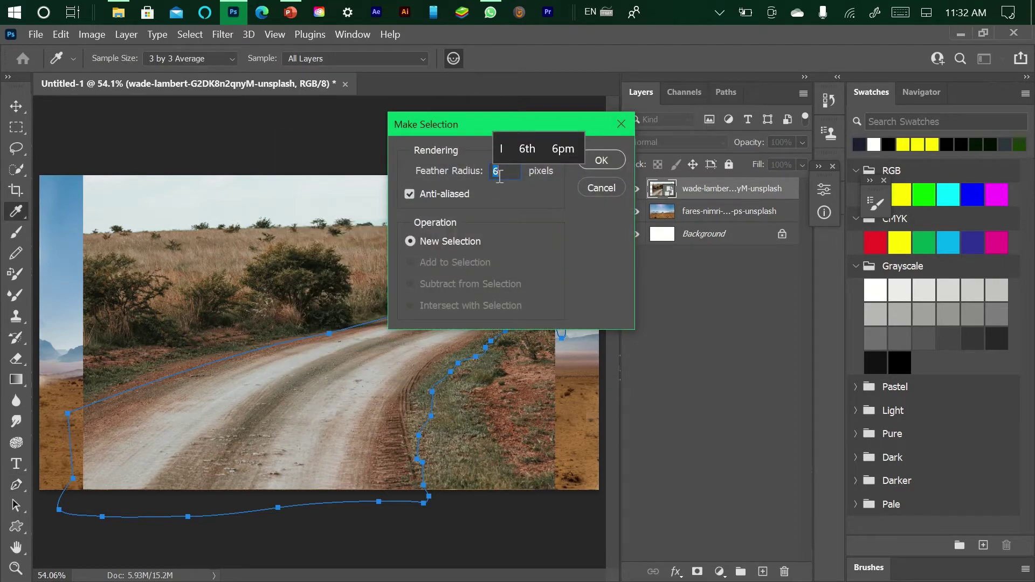
{"action": "type", "text": "12"}
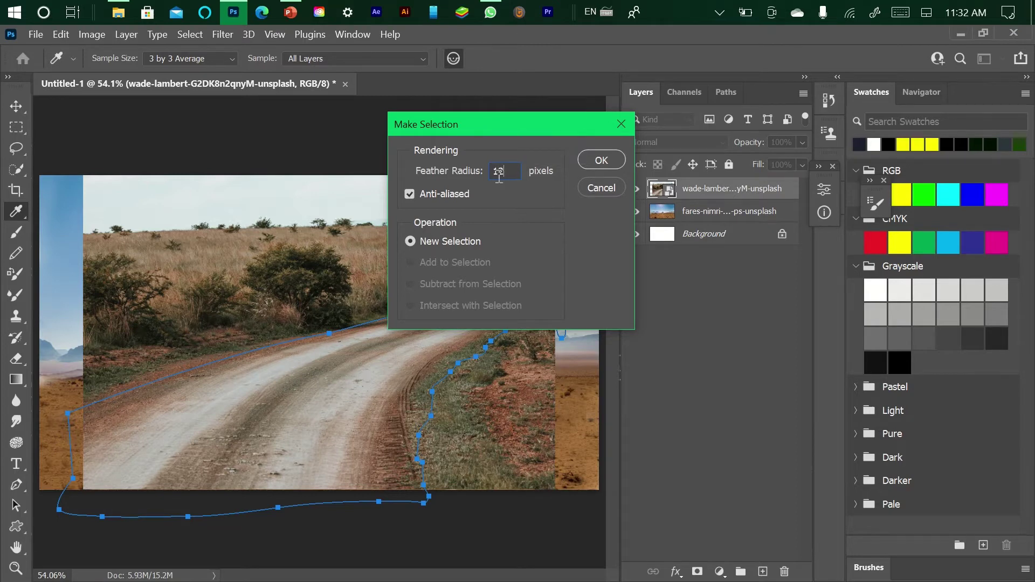
{"action": "left_click", "coordinate": [622, 168]}
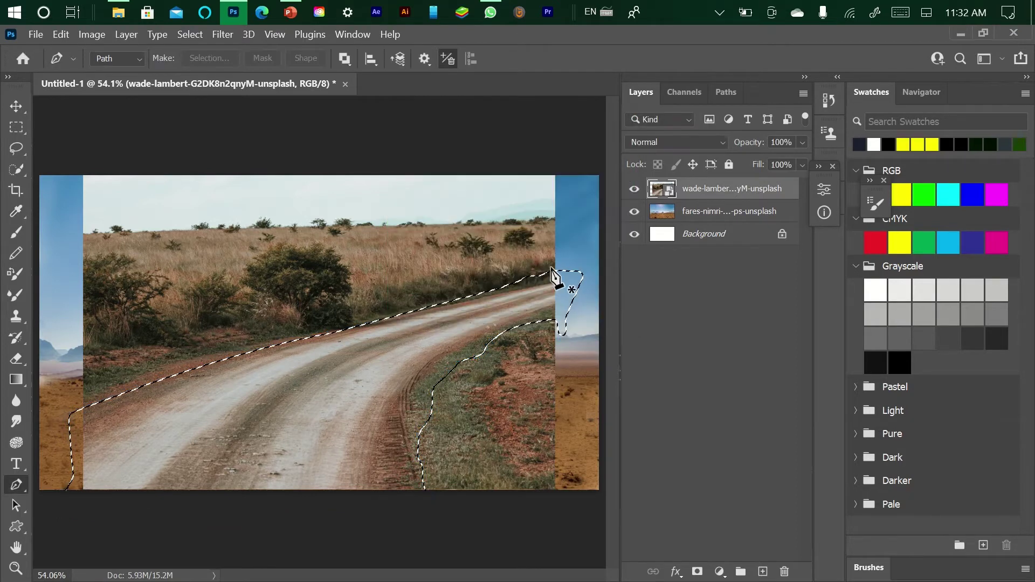
{"action": "left_click", "coordinate": [698, 572]}
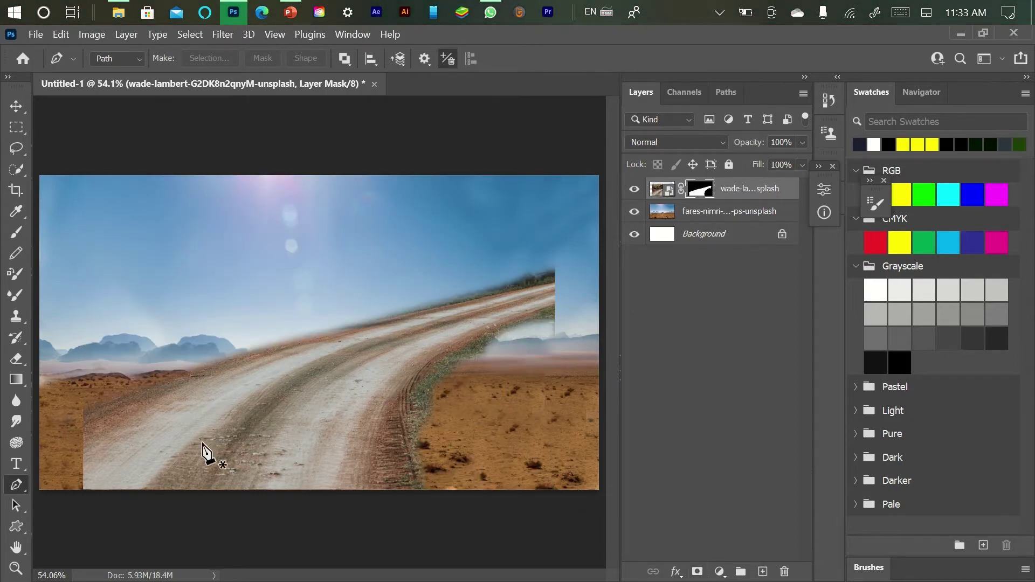
Soften the road's hard left edge on the layer mask with an 800 px Eraser at 74% flow
{"action": "key", "text": "e"}
{"action": "left_click_drag", "start_coordinate": [51, 442], "coordinate": [43, 515]}
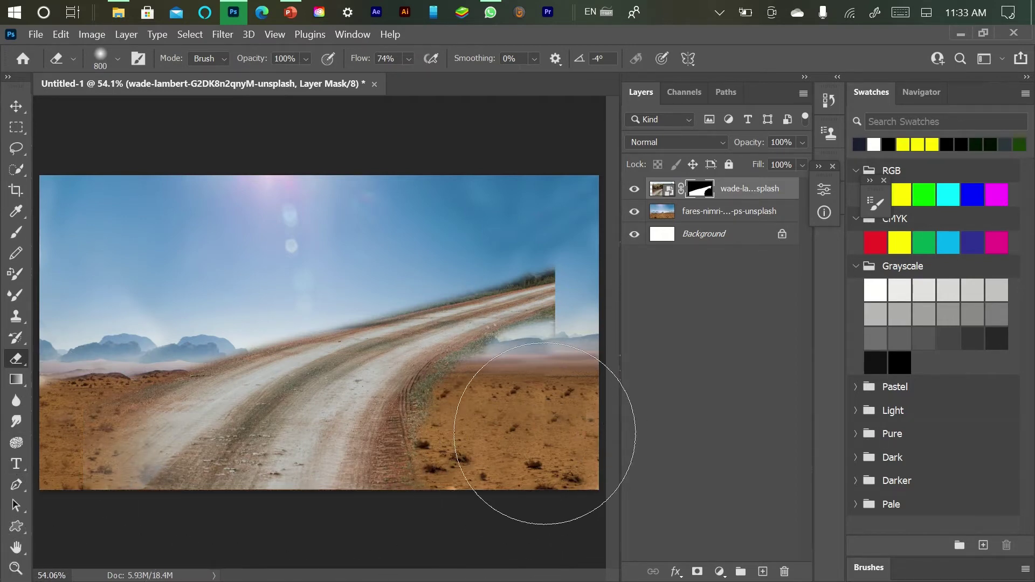
Undo the 800 px erasing and soften the road's far right end and left edge on the layer mask with a 175 px Eraser
{"action": "key", "text": "ctrl+z"}
{"action": "key", "text": "bracketleft"}
{"action": "key", "text": "bracketleft"}
{"action": "key", "text": "bracketleft"}
{"action": "key", "text": "bracketleft"}
{"action": "key", "text": "bracketleft"}
{"action": "key", "text": "bracketleft"}
{"action": "key", "text": "bracketleft"}
{"action": "key", "text": "bracketleft"}
{"action": "mouse_move", "coordinate": [454, 376]}
{"action": "left_mouse_down"}
{"action": "mouse_move", "coordinate": [509, 327]}
{"action": "mouse_move", "coordinate": [565, 308]}
{"action": "left_mouse_up"}
{"action": "key", "text": "ctrl+z"}
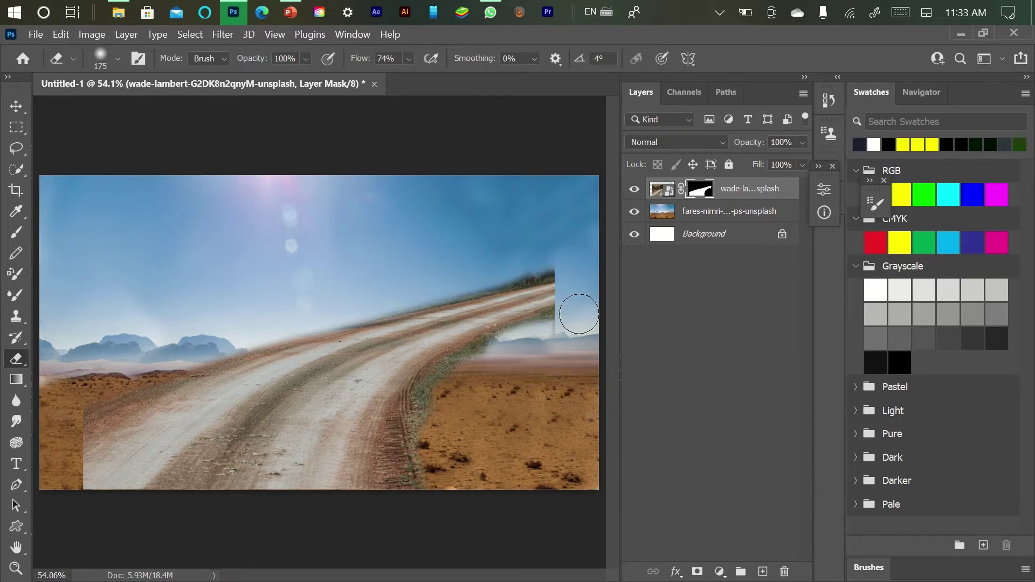
{"action": "left_click_drag", "start_coordinate": [527, 262], "coordinate": [545, 267]}
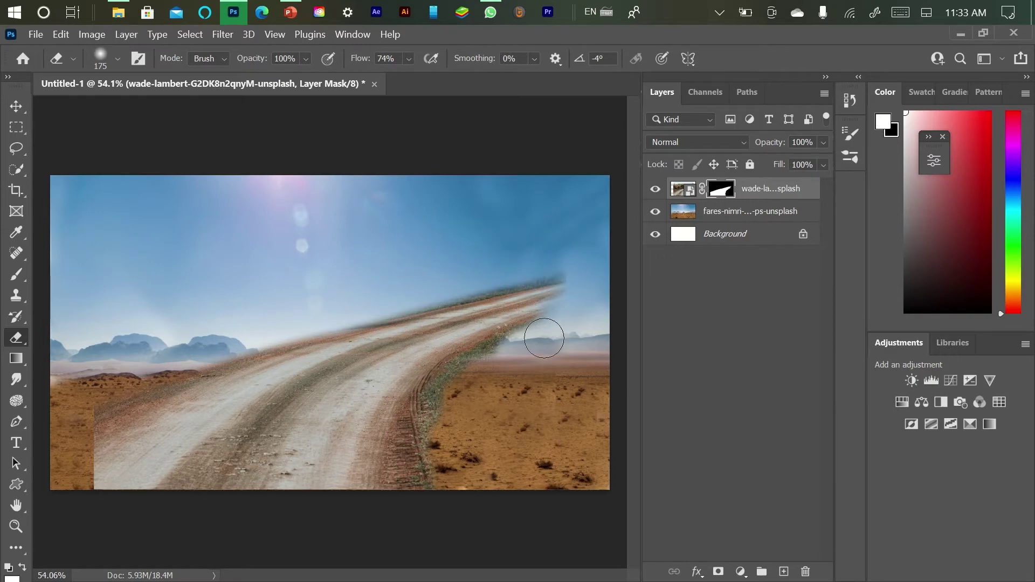
{"action": "left_click_drag", "start_coordinate": [533, 343], "coordinate": [486, 381]}
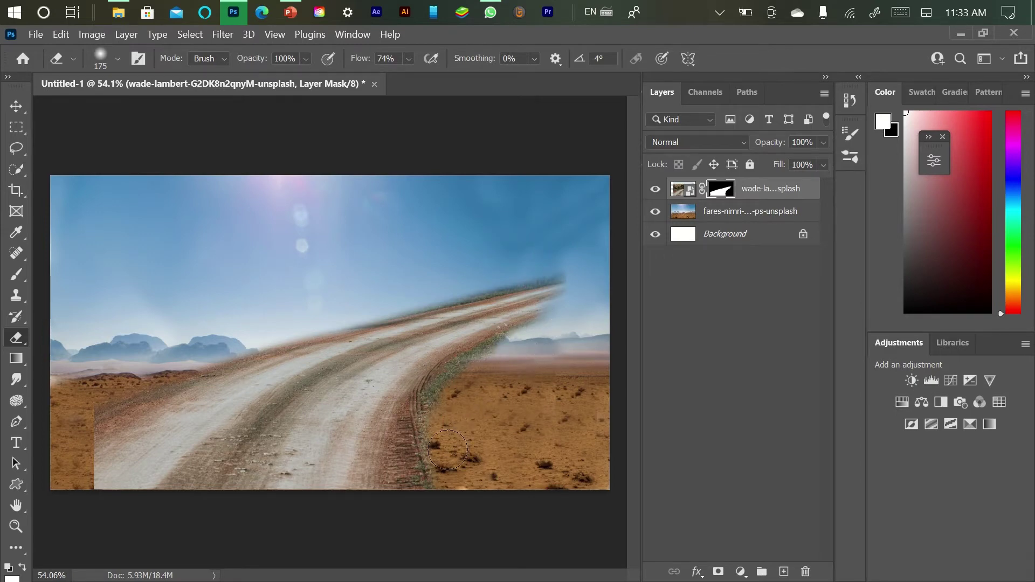
{"action": "mouse_move", "coordinate": [73, 437]}
{"action": "left_mouse_down"}
{"action": "mouse_move", "coordinate": [90, 505]}
{"action": "mouse_move", "coordinate": [93, 404]}
{"action": "mouse_move", "coordinate": [118, 392]}
{"action": "left_mouse_up"}
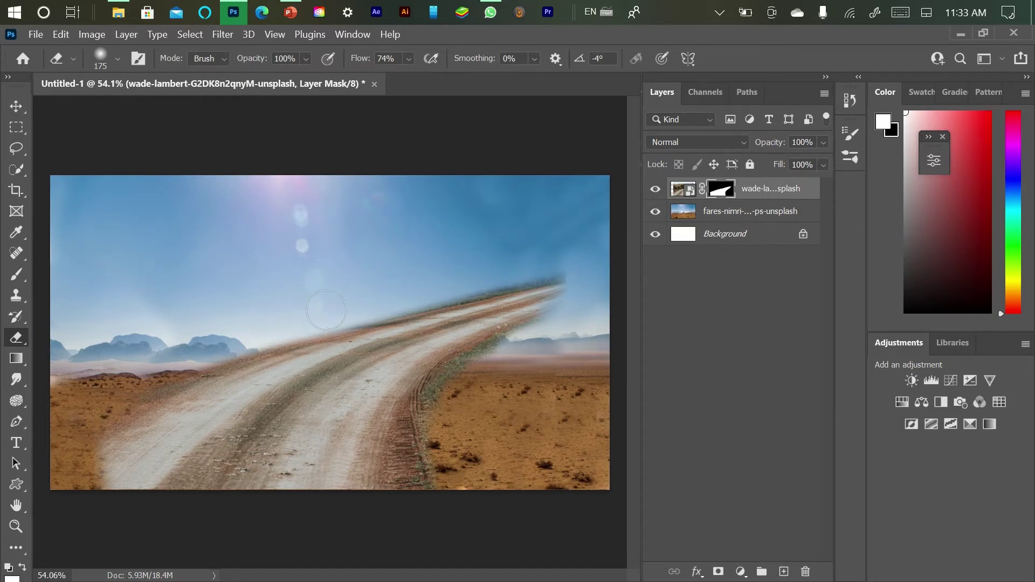
Scale the masked road layer to 62.22% and move it down onto the desert ground below the horizon
{"action": "left_click", "coordinate": [16, 106]}
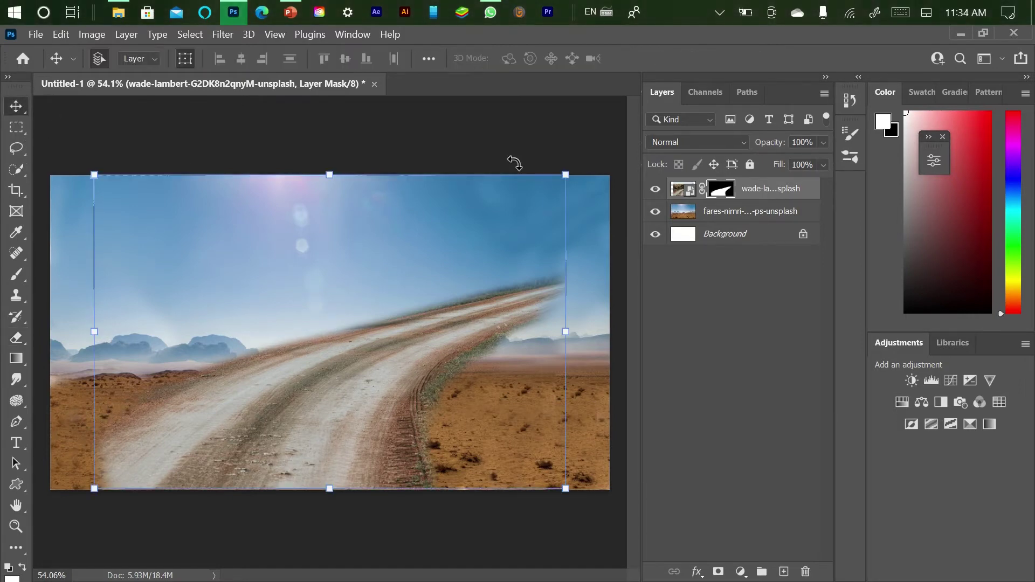
{"action": "left_click_drag", "start_coordinate": [567, 185], "coordinate": [387, 325]}
{"action": "left_click_drag", "start_coordinate": [305, 399], "coordinate": [395, 393]}
{"action": "key", "text": "Return"}
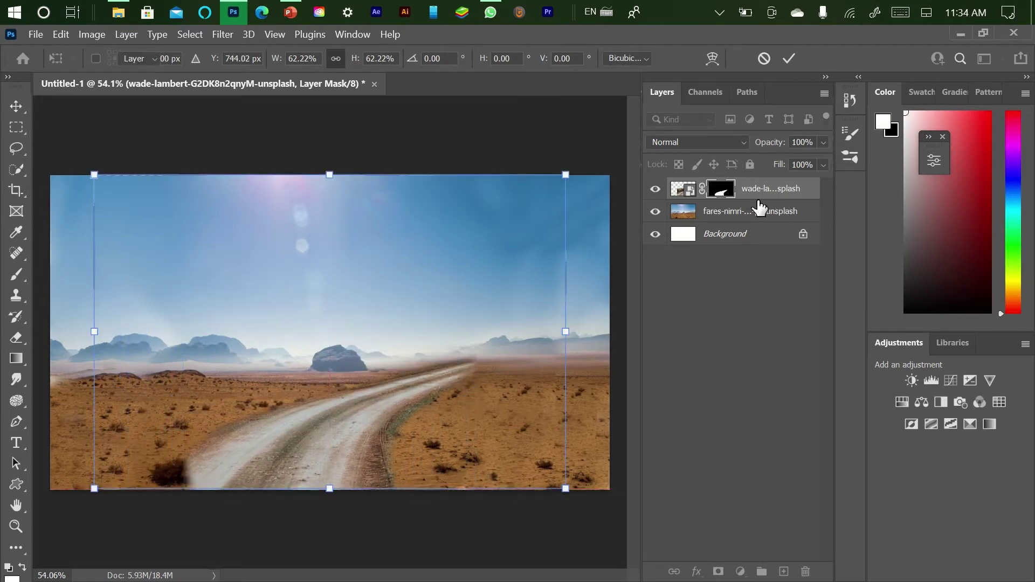
Convert the road layer and the desert layer to separate Smart Objects
{"action": "right_click", "coordinate": [761, 194]}
{"action": "left_click", "coordinate": [788, 202]}
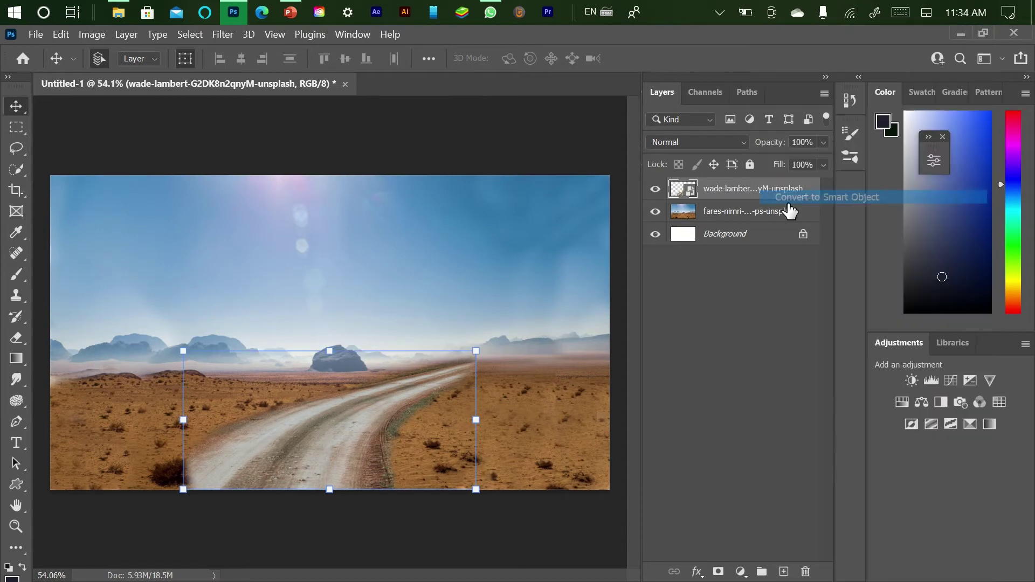
{"action": "left_click", "coordinate": [777, 213]}
{"action": "right_click", "coordinate": [777, 213]}
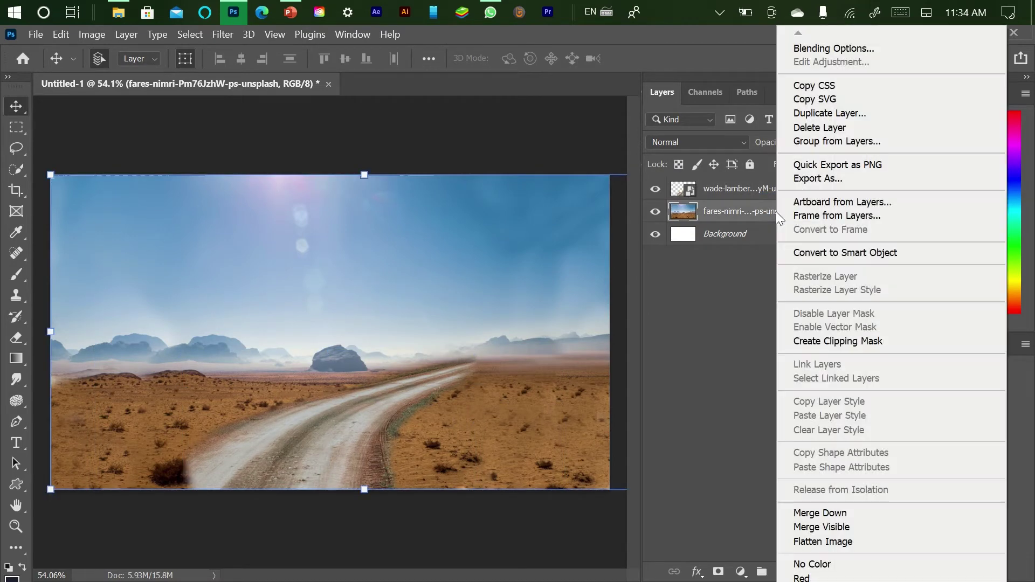
{"action": "left_click", "coordinate": [804, 251]}
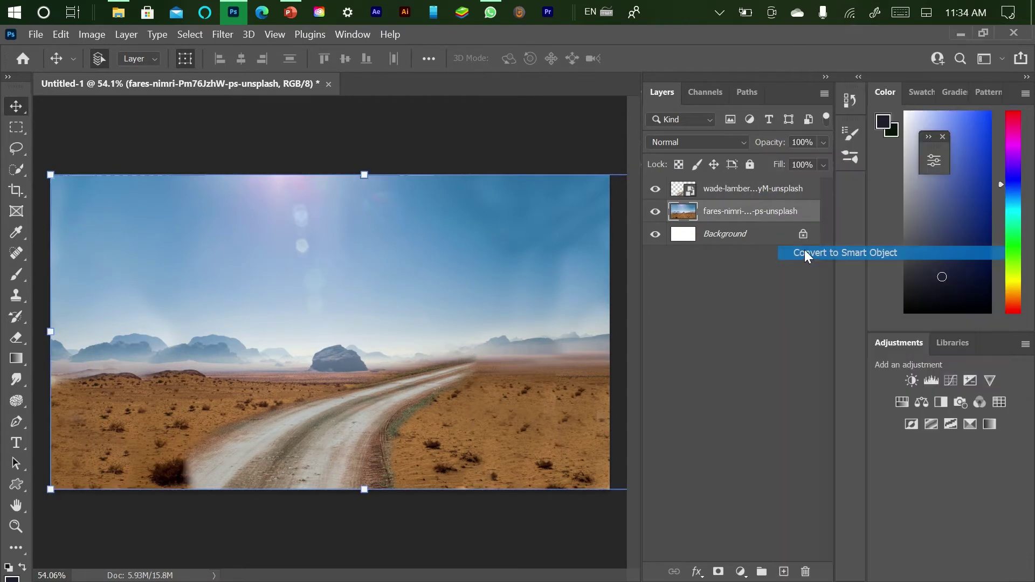
Move the road layer slightly to the right, near the middle of the desert foreground
{"action": "left_click", "coordinate": [723, 198]}
{"action": "left_click_drag", "start_coordinate": [363, 393], "coordinate": [502, 418]}
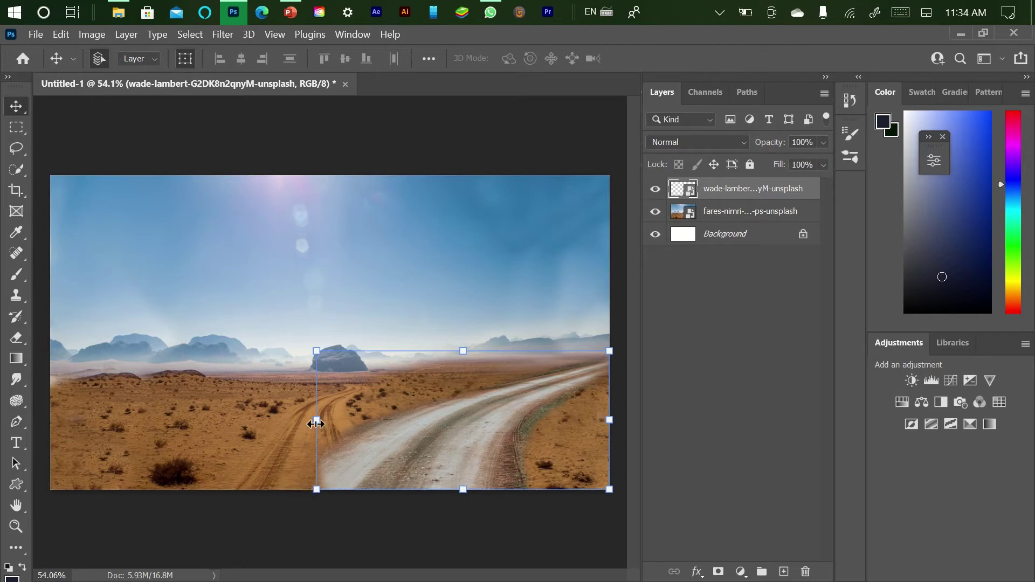
{"action": "left_click_drag", "start_coordinate": [452, 444], "coordinate": [358, 452]}
Warp the road with a 300 px Liquify Forward Warp brush, bending its far end into an S-curve and pulling its lower left corner outward
{"action": "left_click", "coordinate": [223, 34]}
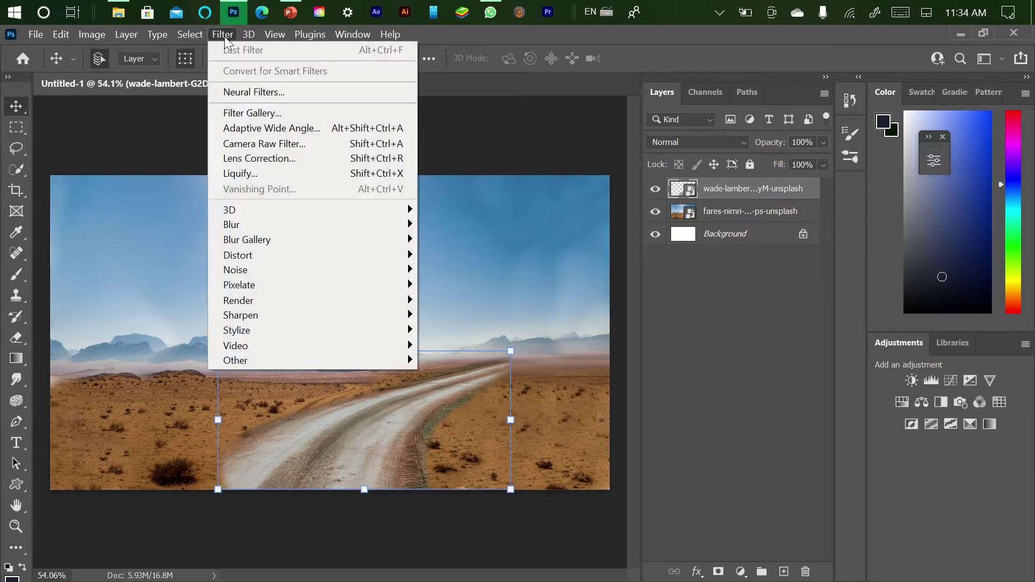
{"action": "left_click", "coordinate": [264, 169]}
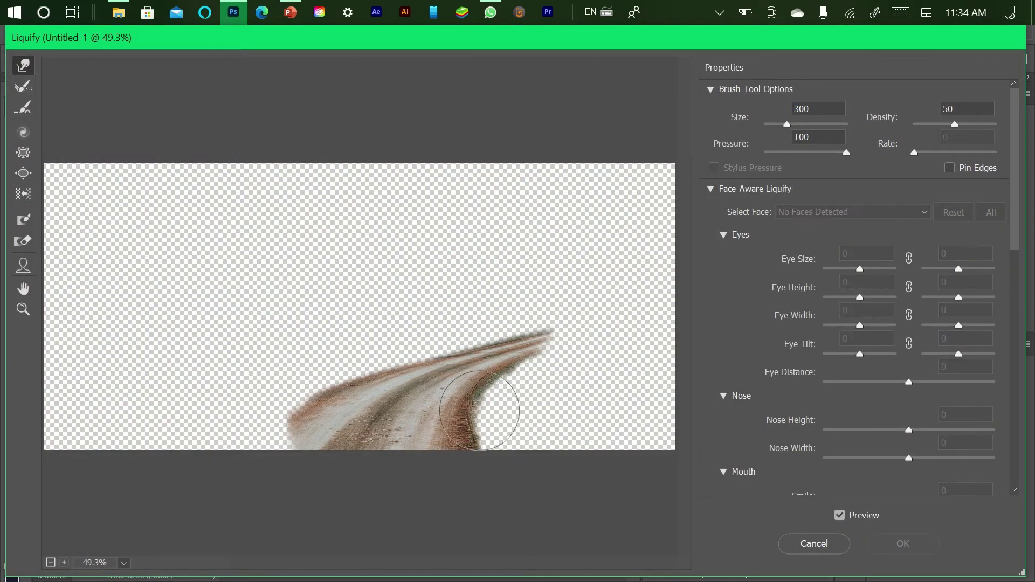
{"action": "mouse_move", "coordinate": [293, 432]}
{"action": "left_mouse_down"}
{"action": "mouse_move", "coordinate": [282, 427]}
{"action": "mouse_move", "coordinate": [238, 463]}
{"action": "left_mouse_up"}
{"action": "mouse_move", "coordinate": [472, 445]}
{"action": "left_mouse_down"}
{"action": "mouse_move", "coordinate": [507, 372]}
{"action": "mouse_move", "coordinate": [540, 354]}
{"action": "mouse_move", "coordinate": [479, 336]}
{"action": "mouse_move", "coordinate": [541, 328]}
{"action": "mouse_move", "coordinate": [504, 315]}
{"action": "mouse_move", "coordinate": [424, 323]}
{"action": "mouse_move", "coordinate": [439, 378]}
{"action": "mouse_move", "coordinate": [415, 378]}
{"action": "mouse_move", "coordinate": [401, 403]}
{"action": "mouse_move", "coordinate": [369, 388]}
{"action": "mouse_move", "coordinate": [408, 389]}
{"action": "mouse_move", "coordinate": [369, 407]}
{"action": "mouse_move", "coordinate": [354, 393]}
{"action": "mouse_move", "coordinate": [423, 378]}
{"action": "left_mouse_up"}
{"action": "key", "text": "ctrl+z"}
{"action": "key", "text": "ctrl+z"}
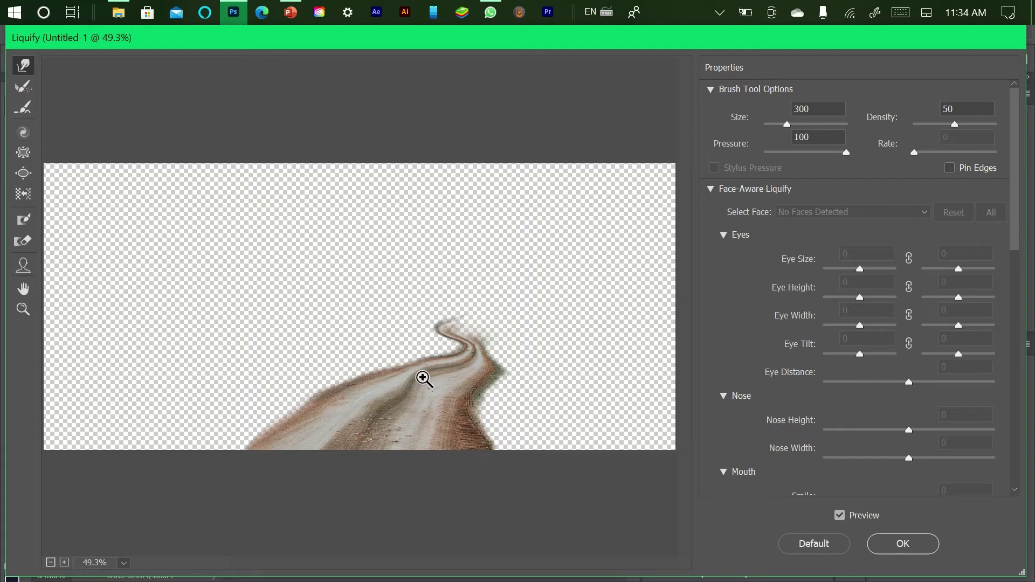
Widen the road's lower part toward the left with a 500 px Forward Warp brush and apply the Liquify filter
{"action": "key", "text": "bracketright"}
{"action": "key", "text": "bracketright"}
{"action": "key", "text": "bracketright"}
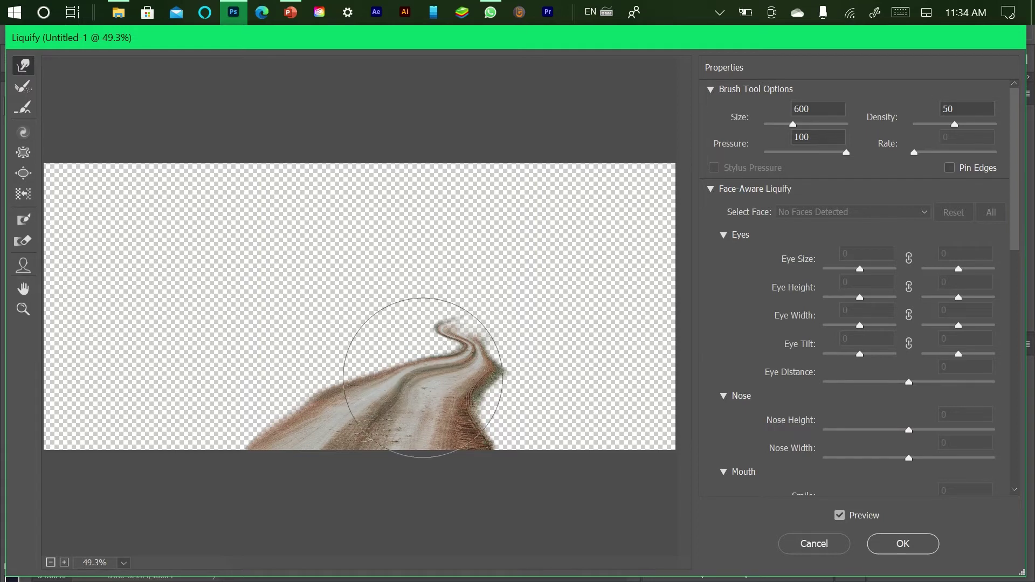
{"action": "key", "text": "bracketleft"}
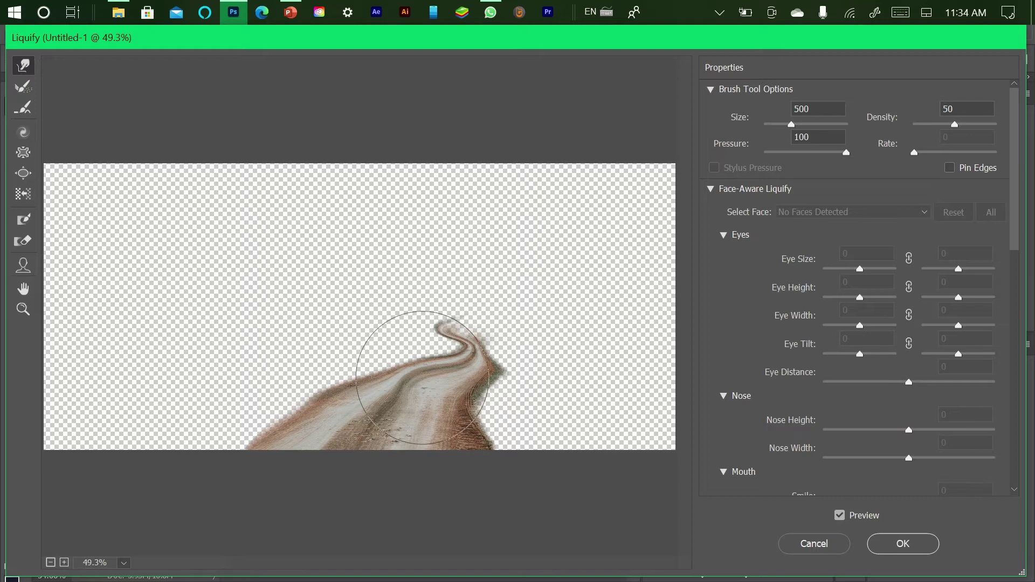
{"action": "key", "text": "ctrl+z"}
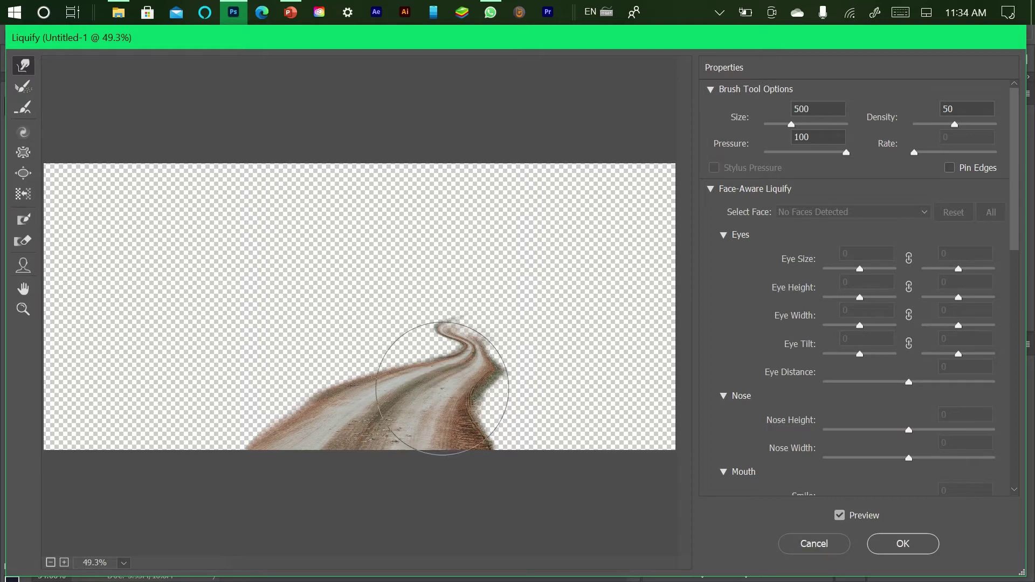
{"action": "mouse_move", "coordinate": [442, 389]}
{"action": "left_mouse_down"}
{"action": "mouse_move", "coordinate": [394, 372]}
{"action": "mouse_move", "coordinate": [364, 381]}
{"action": "mouse_move", "coordinate": [363, 394]}
{"action": "mouse_move", "coordinate": [306, 393]}
{"action": "mouse_move", "coordinate": [312, 414]}
{"action": "mouse_move", "coordinate": [243, 412]}
{"action": "mouse_move", "coordinate": [250, 421]}
{"action": "mouse_move", "coordinate": [356, 413]}
{"action": "mouse_move", "coordinate": [372, 429]}
{"action": "mouse_move", "coordinate": [398, 394]}
{"action": "mouse_move", "coordinate": [411, 407]}
{"action": "mouse_move", "coordinate": [333, 390]}
{"action": "mouse_move", "coordinate": [331, 405]}
{"action": "mouse_move", "coordinate": [298, 414]}
{"action": "mouse_move", "coordinate": [311, 417]}
{"action": "mouse_move", "coordinate": [283, 434]}
{"action": "mouse_move", "coordinate": [253, 434]}
{"action": "mouse_move", "coordinate": [270, 437]}
{"action": "mouse_move", "coordinate": [256, 456]}
{"action": "mouse_move", "coordinate": [211, 447]}
{"action": "left_mouse_up"}
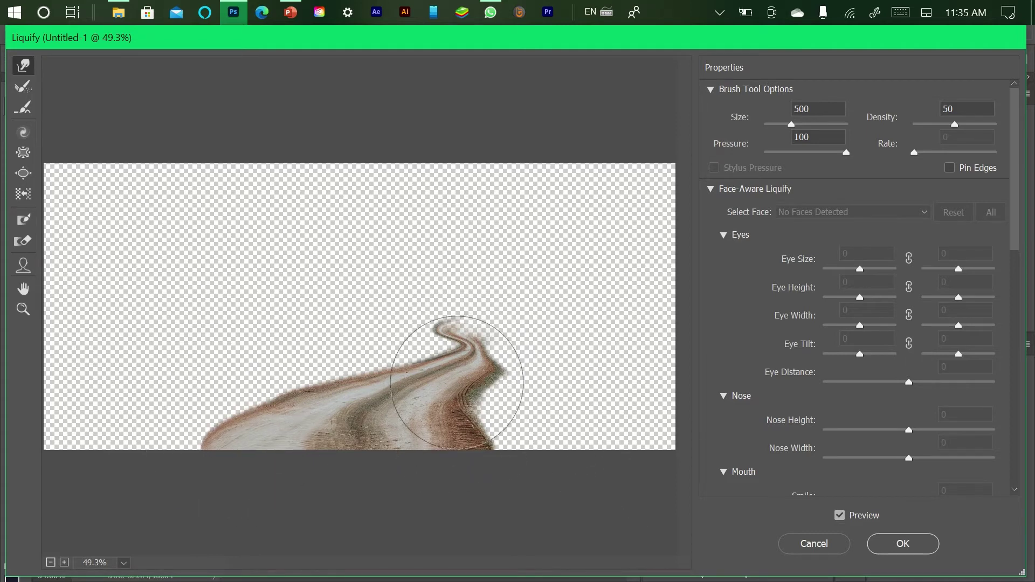
{"action": "left_click", "coordinate": [919, 551]}
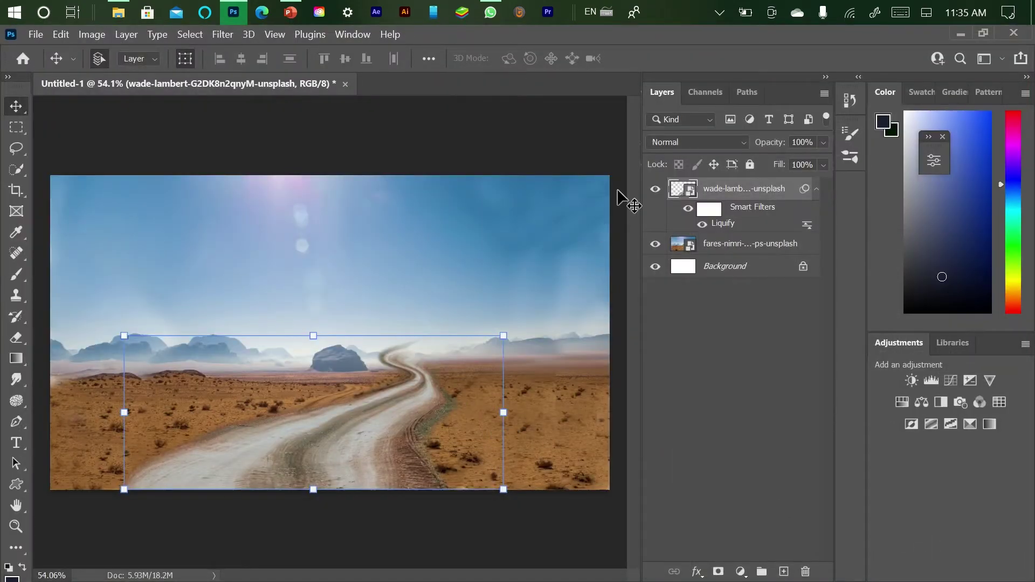
{"action": "left_click", "coordinate": [654, 192]}
{"action": "left_click_drag", "start_coordinate": [507, 330], "coordinate": [480, 341]}
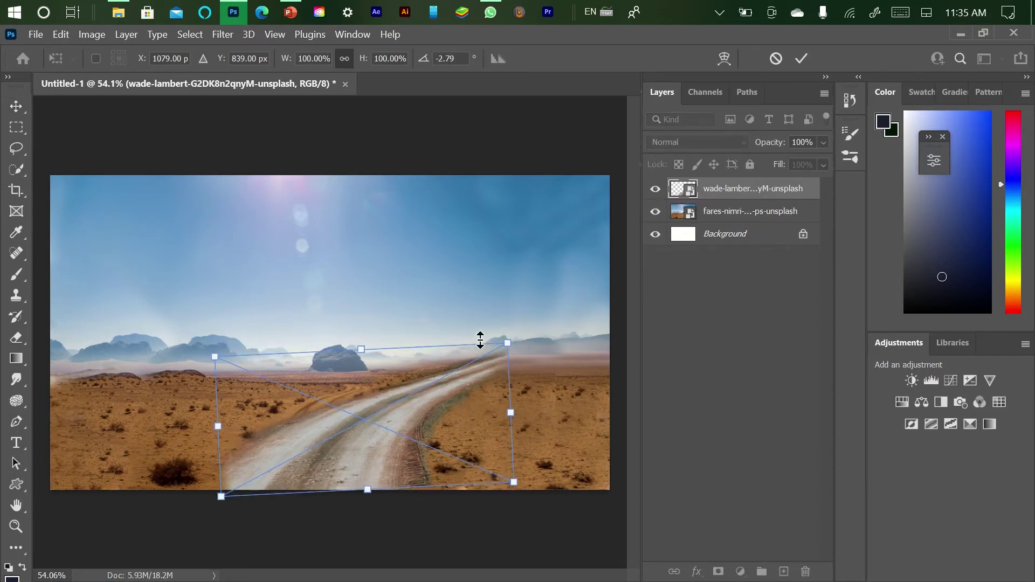
{"action": "key", "text": "ctrl+z"}
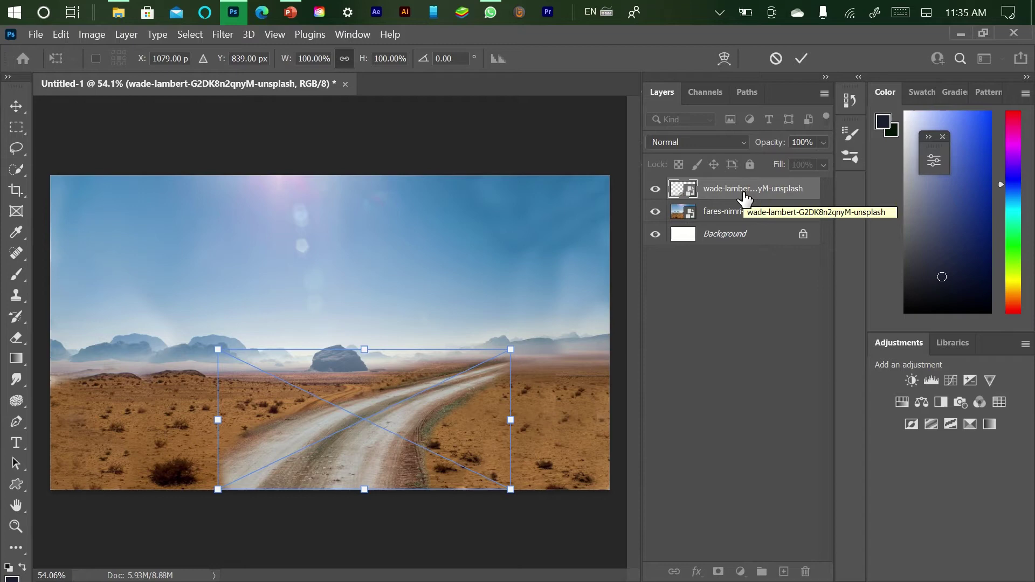
{"action": "key", "text": "ctrl+shift+z"}
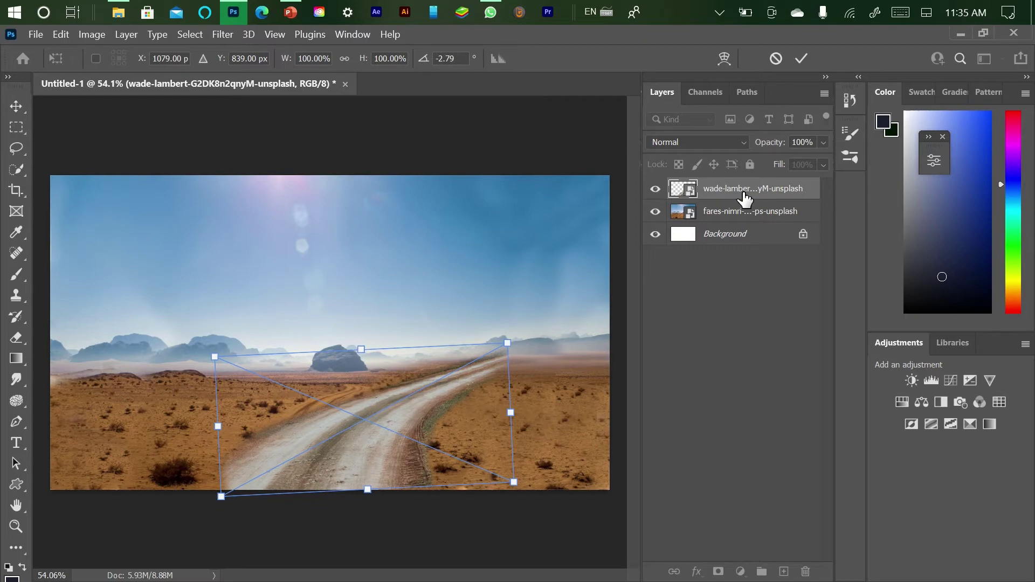
{"action": "key", "text": "Escape"}
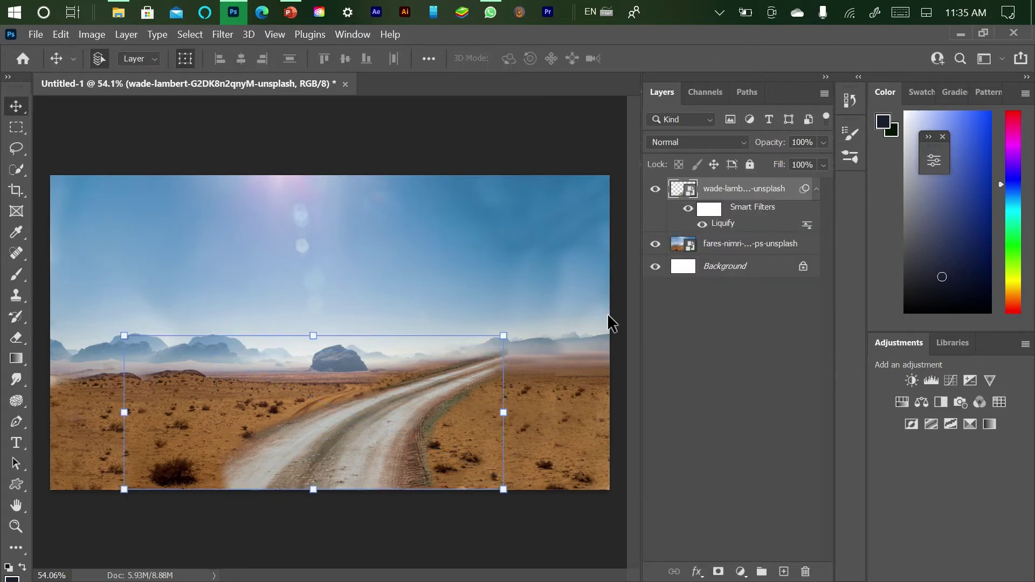
Convert the liquified road layer to a Smart Object again and scale it to 75.73%, placed with its far end below the central rock
{"action": "right_click", "coordinate": [745, 197]}
{"action": "left_click", "coordinate": [750, 197]}
{"action": "left_click_drag", "start_coordinate": [499, 335], "coordinate": [463, 371]}
{"action": "left_click_drag", "start_coordinate": [575, 213], "coordinate": [391, 314]}
{"action": "left_click_drag", "start_coordinate": [288, 437], "coordinate": [390, 405]}
{"action": "left_click_drag", "start_coordinate": [497, 384], "coordinate": [512, 385]}
{"action": "left_click_drag", "start_coordinate": [366, 427], "coordinate": [362, 421]}
{"action": "left_click_drag", "start_coordinate": [518, 381], "coordinate": [539, 380]}
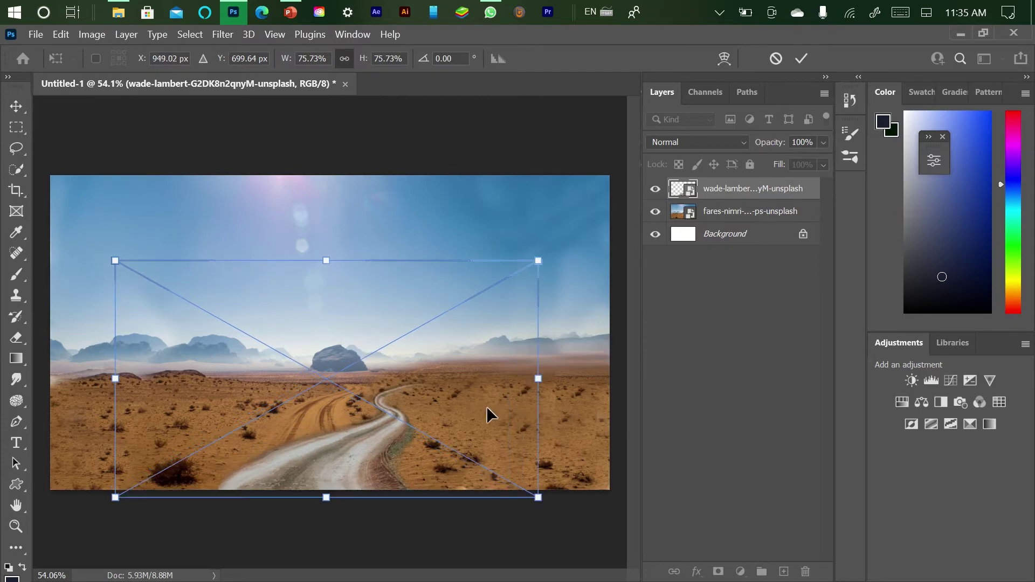
{"action": "left_click_drag", "start_coordinate": [380, 429], "coordinate": [370, 428]}
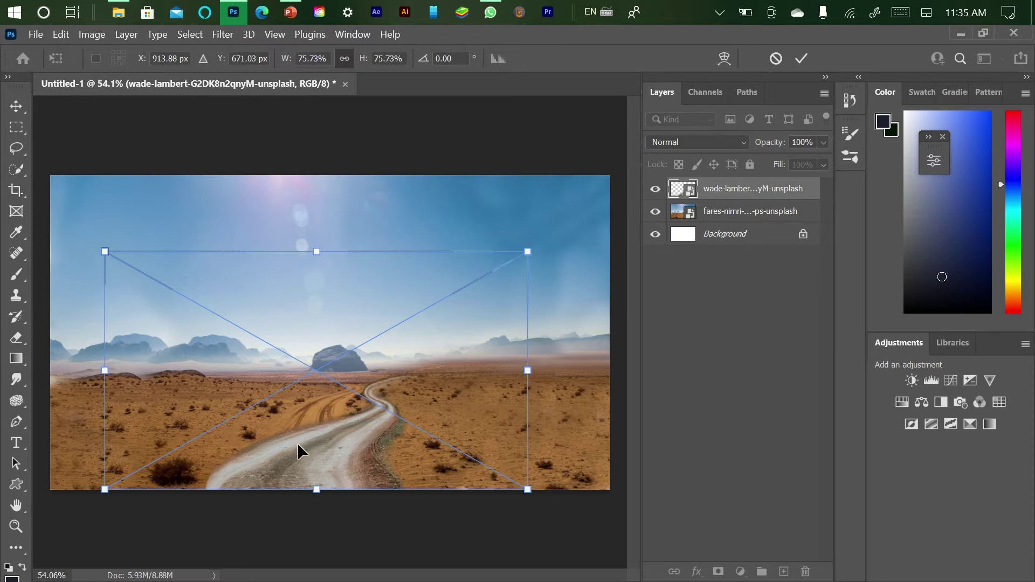
{"action": "left_click", "coordinate": [224, 35]}
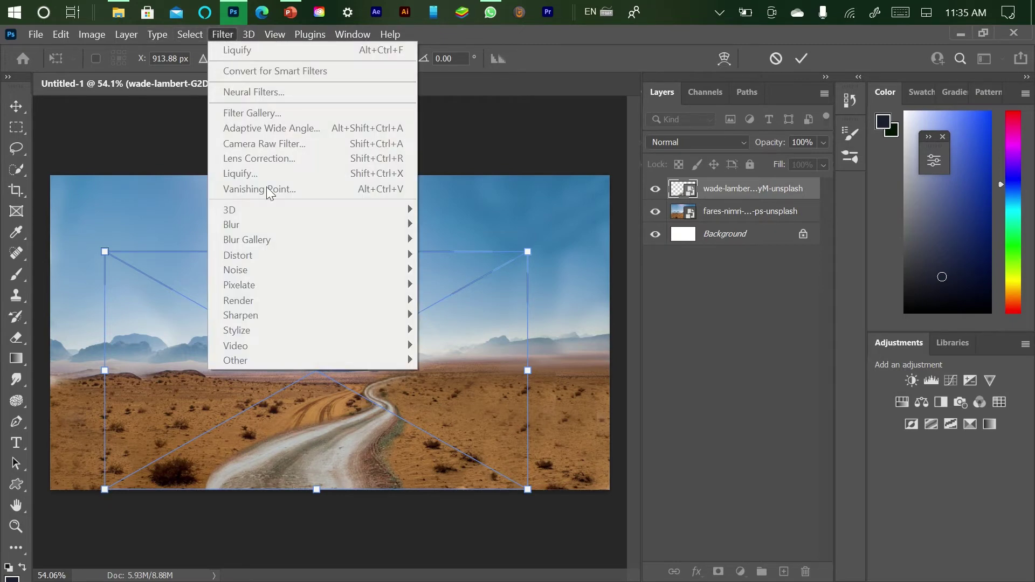
{"action": "left_click", "coordinate": [752, 189]}
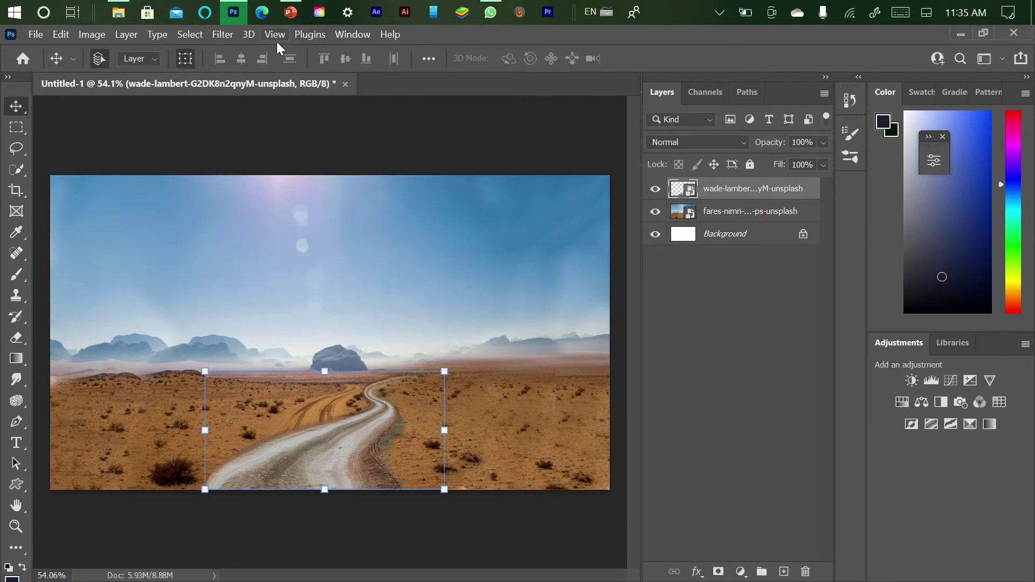
Stretch the road's lower left corner outward in Liquify with a 250 px Forward Warp brush
{"action": "left_click", "coordinate": [221, 35]}
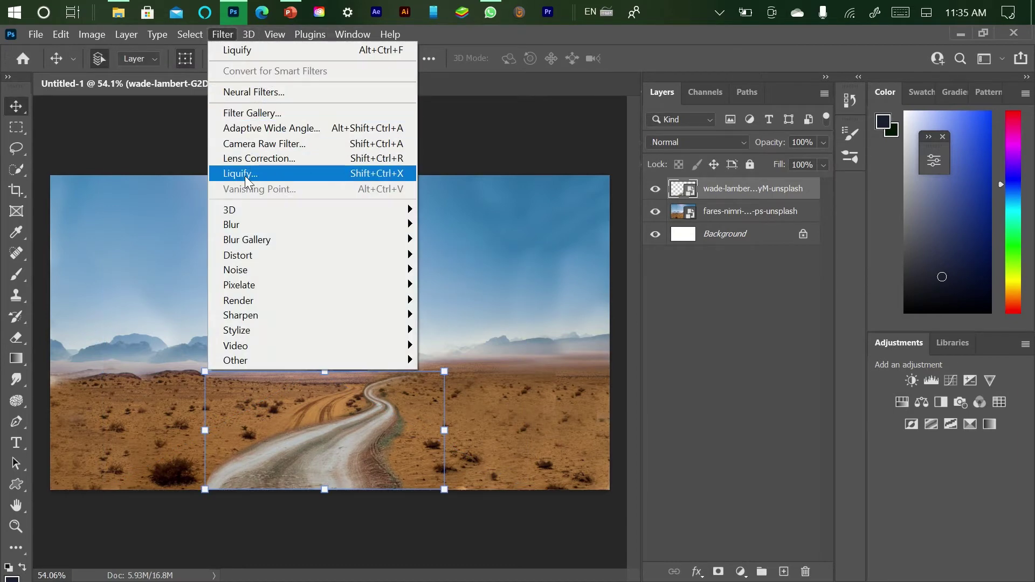
{"action": "left_click", "coordinate": [245, 174]}
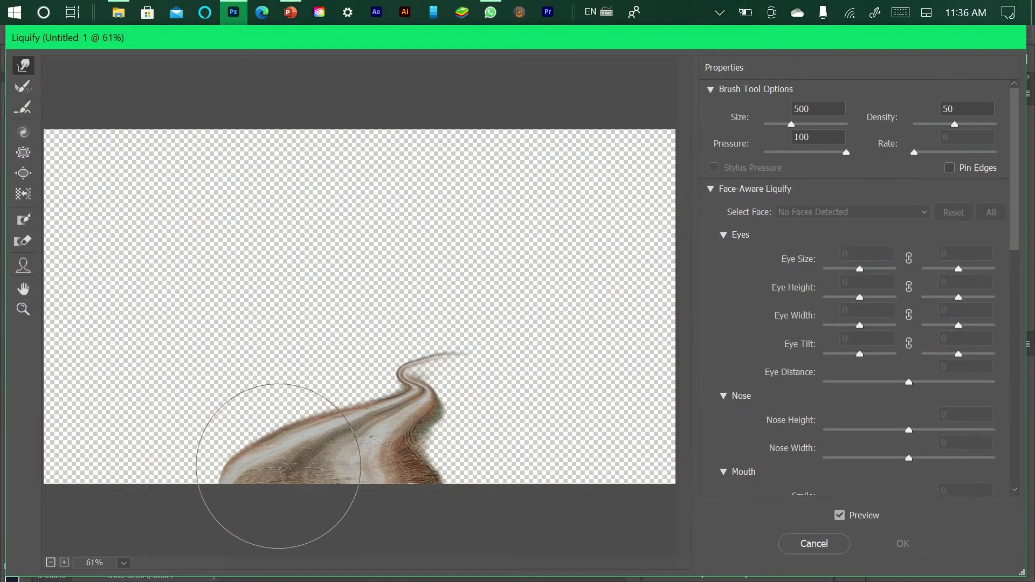
{"action": "key", "text": "bracketleft"}
{"action": "key", "text": "bracketleft"}
{"action": "key", "text": "bracketleft"}
{"action": "key", "text": "bracketleft"}
{"action": "key", "text": "bracketleft"}
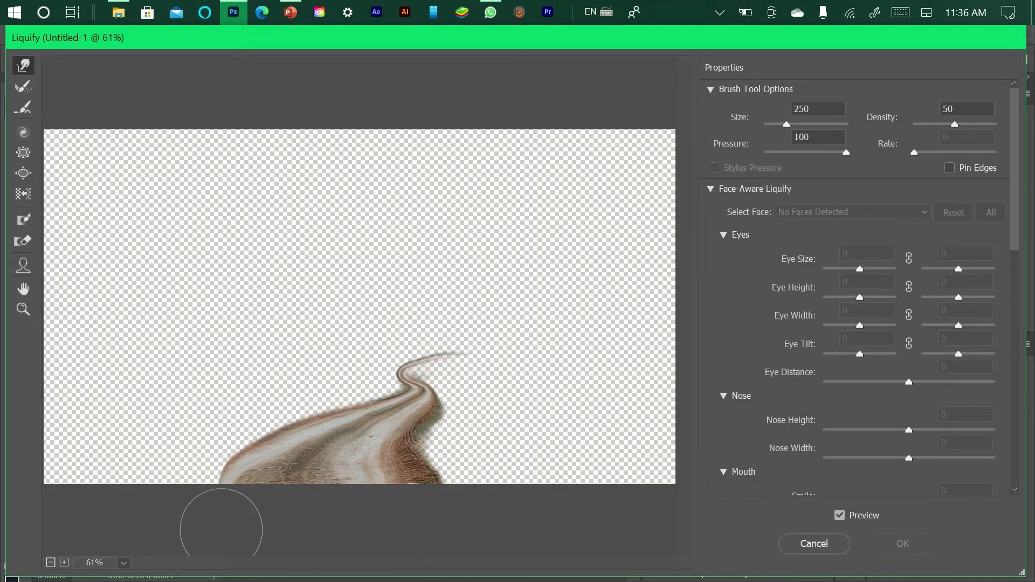
{"action": "mouse_move", "coordinate": [192, 507]}
{"action": "left_mouse_down"}
{"action": "mouse_move", "coordinate": [218, 507]}
{"action": "mouse_move", "coordinate": [150, 511]}
{"action": "mouse_move", "coordinate": [220, 492]}
{"action": "mouse_move", "coordinate": [161, 501]}
{"action": "left_mouse_up"}
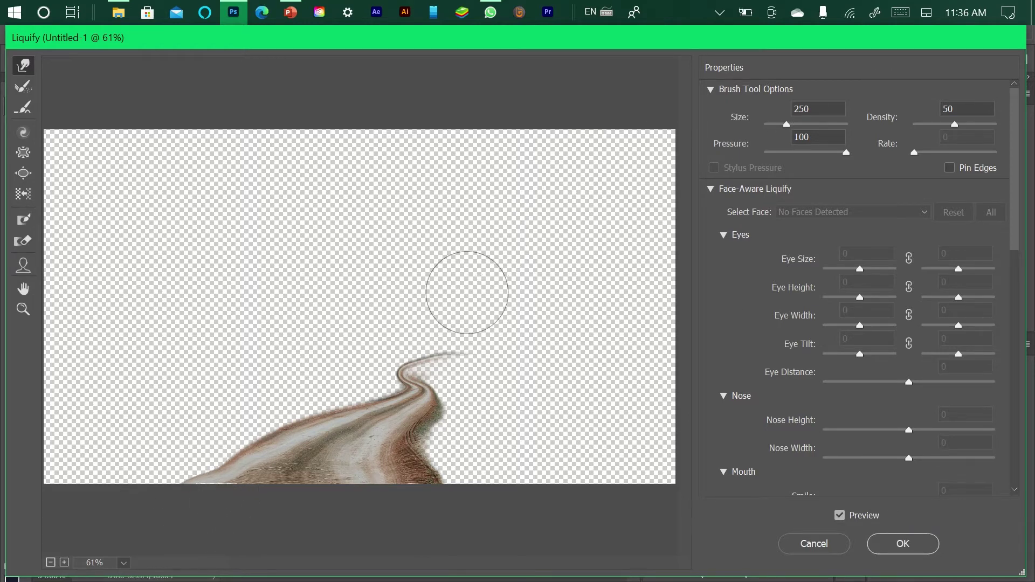
Reshape the road's upper bend and smooth its left edge with the 250 px Forward Warp brush, undoing the excessive bend, and apply Liquify
{"action": "mouse_move", "coordinate": [414, 395]}
{"action": "left_mouse_down"}
{"action": "mouse_move", "coordinate": [372, 386]}
{"action": "mouse_move", "coordinate": [372, 403]}
{"action": "mouse_move", "coordinate": [324, 377]}
{"action": "mouse_move", "coordinate": [282, 412]}
{"action": "mouse_move", "coordinate": [294, 436]}
{"action": "mouse_move", "coordinate": [256, 425]}
{"action": "mouse_move", "coordinate": [247, 469]}
{"action": "mouse_move", "coordinate": [273, 520]}
{"action": "left_mouse_up"}
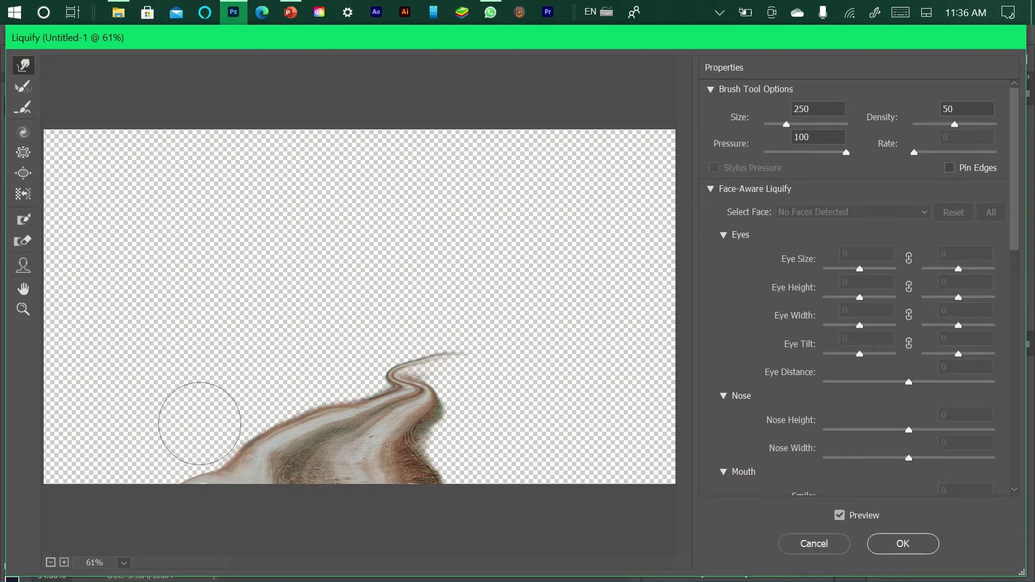
{"action": "mouse_move", "coordinate": [223, 474]}
{"action": "left_mouse_down"}
{"action": "mouse_move", "coordinate": [203, 469]}
{"action": "mouse_move", "coordinate": [187, 495]}
{"action": "mouse_move", "coordinate": [259, 442]}
{"action": "mouse_move", "coordinate": [238, 428]}
{"action": "mouse_move", "coordinate": [303, 433]}
{"action": "mouse_move", "coordinate": [350, 391]}
{"action": "mouse_move", "coordinate": [324, 391]}
{"action": "mouse_move", "coordinate": [340, 409]}
{"action": "left_mouse_up"}
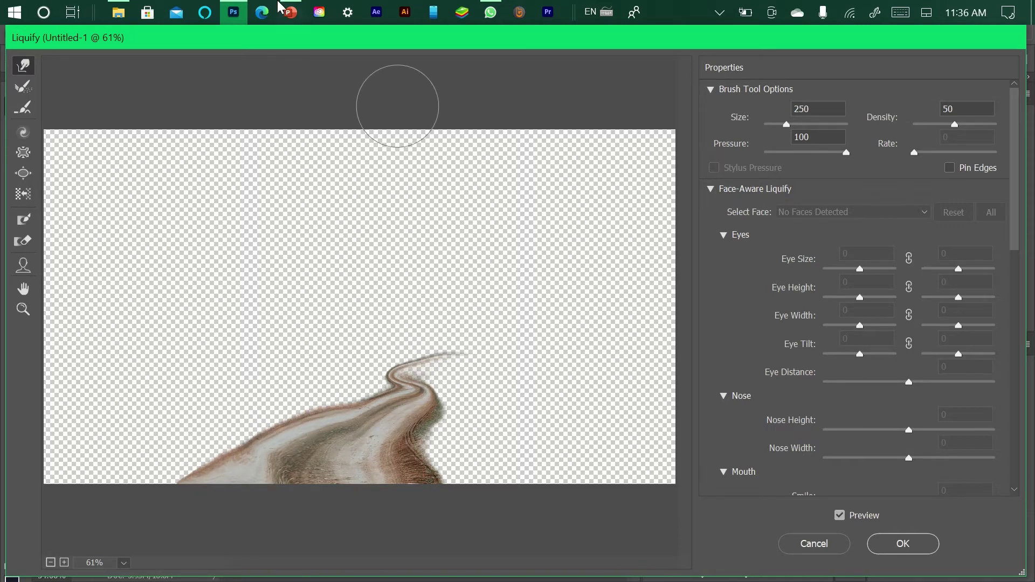
{"action": "mouse_move", "coordinate": [466, 391]}
{"action": "left_mouse_down"}
{"action": "mouse_move", "coordinate": [429, 353]}
{"action": "mouse_move", "coordinate": [378, 371]}
{"action": "mouse_move", "coordinate": [437, 446]}
{"action": "left_mouse_up"}
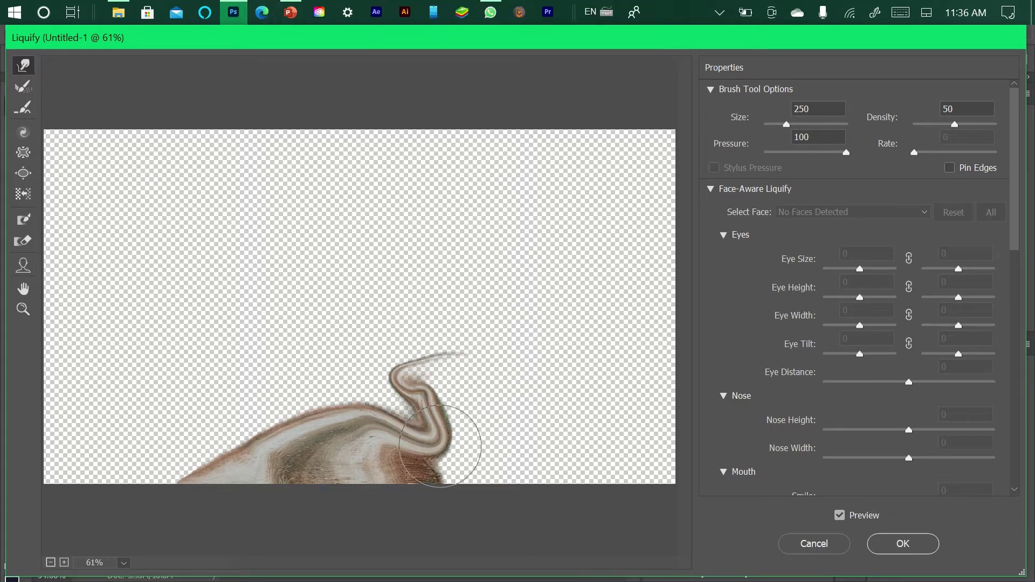
{"action": "key", "text": "ctrl+alt+z"}
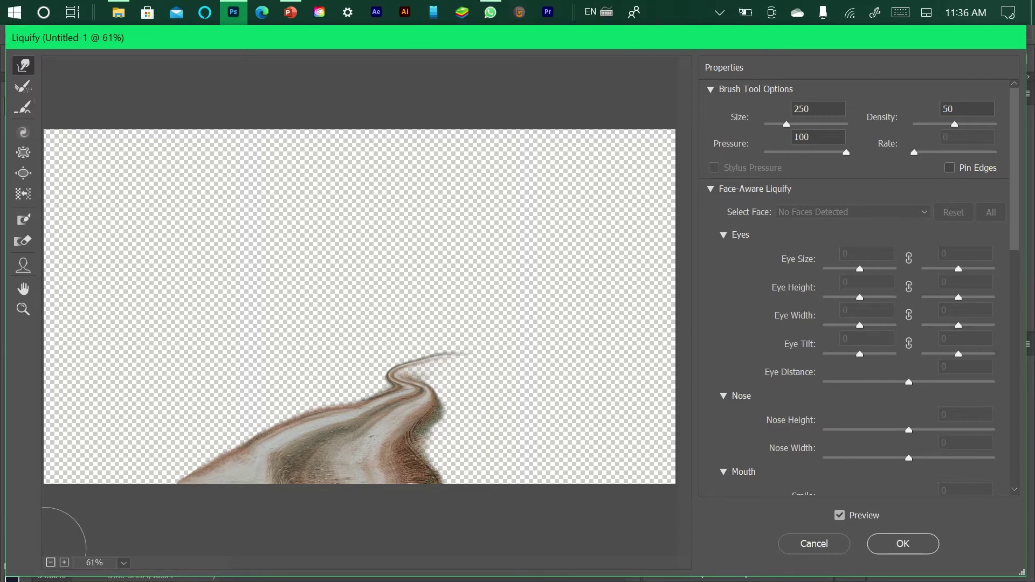
{"action": "mouse_move", "coordinate": [300, 410]}
{"action": "left_mouse_down"}
{"action": "mouse_move", "coordinate": [330, 408]}
{"action": "mouse_move", "coordinate": [254, 429]}
{"action": "left_mouse_up"}
{"action": "left_click", "coordinate": [934, 545]}
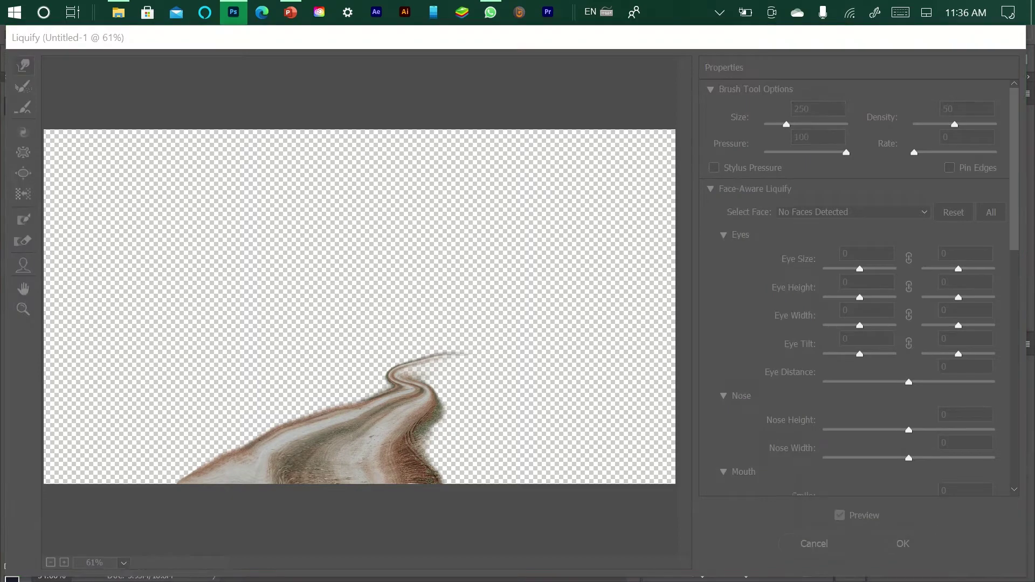
Hide the road layer and rasterize the desert photo layer so the Clone Stamp can work on it
{"action": "left_click", "coordinate": [656, 190]}
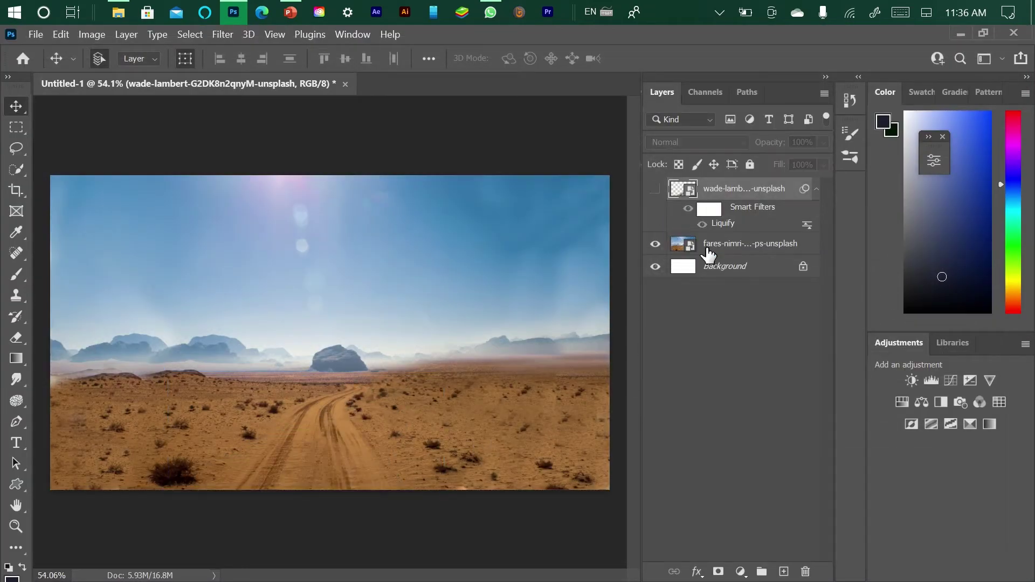
{"action": "left_click", "coordinate": [708, 247]}
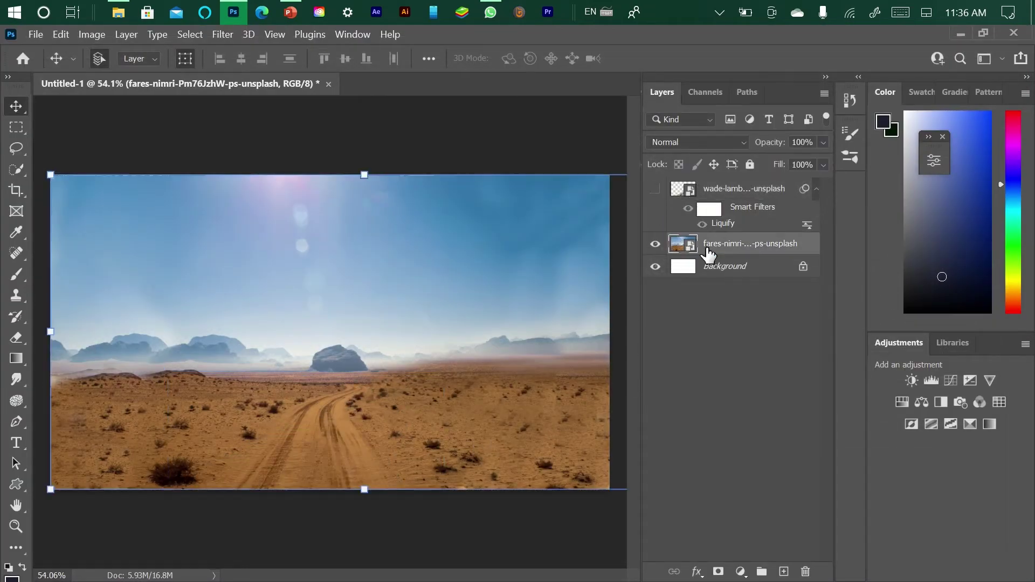
{"action": "key", "text": "s"}
{"action": "left_click", "coordinate": [172, 366]}
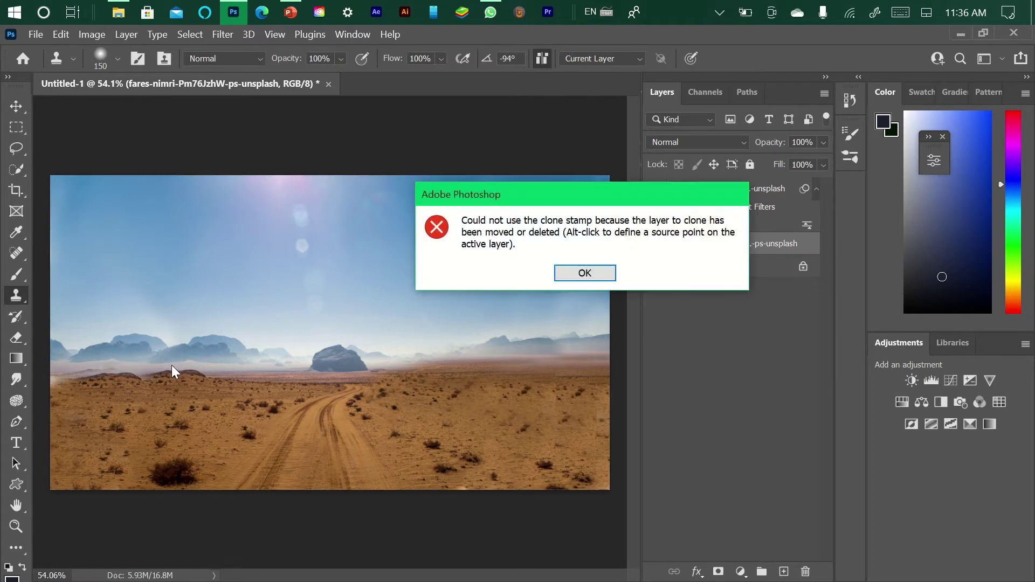
{"action": "left_click", "coordinate": [571, 277]}
{"action": "right_click", "coordinate": [750, 253]}
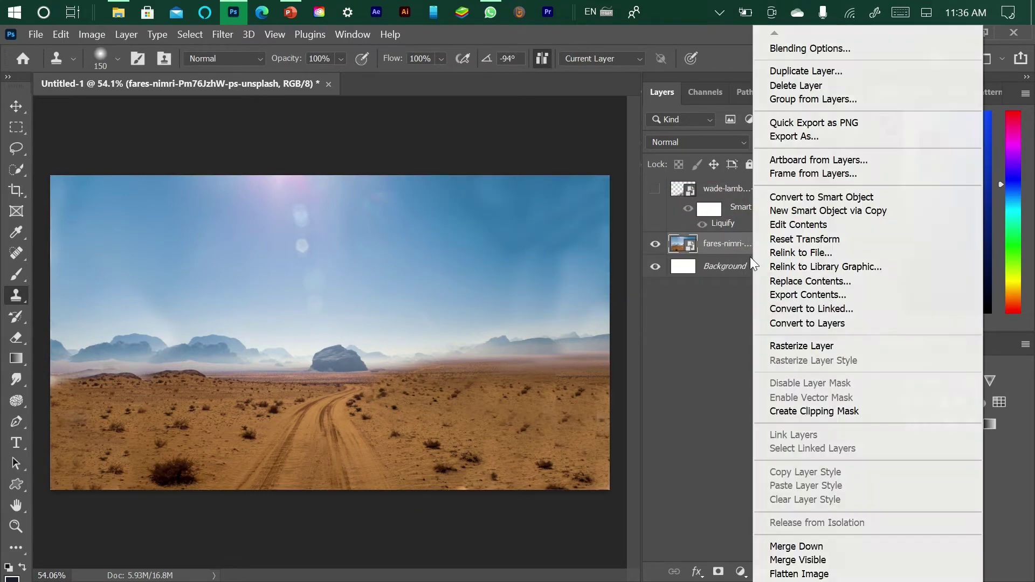
{"action": "left_click", "coordinate": [812, 346]}
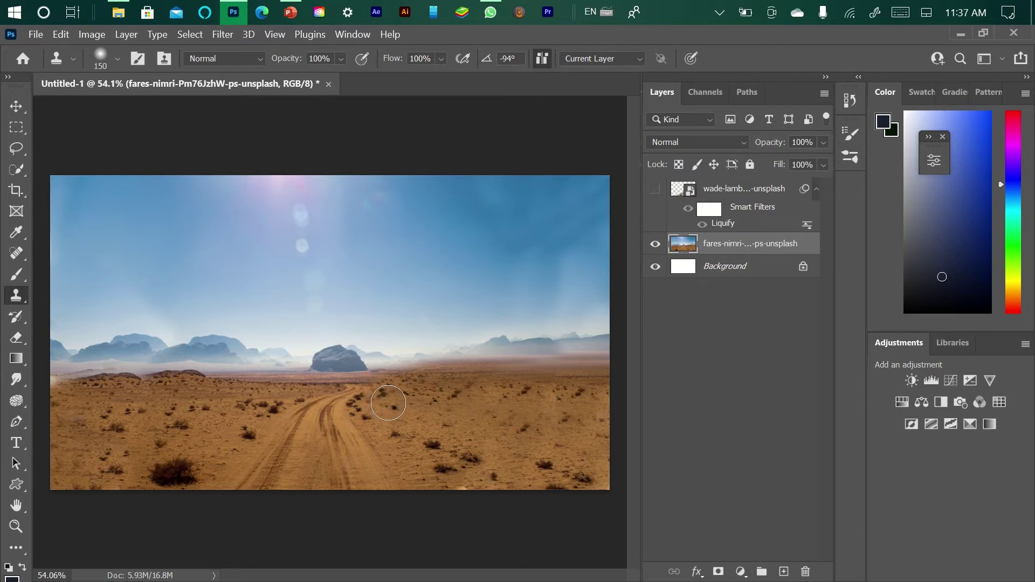
Clone nearby sand and shrubs over the tyre tracks in the desert photo with a 150 px Clone Stamp
{"action": "key", "text": "alt"}
{"action": "left_click", "coordinate": [322, 454], "text": "alt"}
{"action": "left_click", "coordinate": [381, 404], "text": "alt"}
{"action": "mouse_move", "coordinate": [373, 404]}
{"action": "left_mouse_down"}
{"action": "mouse_move", "coordinate": [351, 440]}
{"action": "mouse_move", "coordinate": [371, 477]}
{"action": "mouse_move", "coordinate": [366, 420]}
{"action": "mouse_move", "coordinate": [396, 490]}
{"action": "mouse_move", "coordinate": [326, 447]}
{"action": "mouse_move", "coordinate": [368, 481]}
{"action": "mouse_move", "coordinate": [306, 479]}
{"action": "mouse_move", "coordinate": [308, 467]}
{"action": "mouse_move", "coordinate": [367, 486]}
{"action": "mouse_move", "coordinate": [226, 475]}
{"action": "mouse_move", "coordinate": [275, 482]}
{"action": "mouse_move", "coordinate": [234, 486]}
{"action": "mouse_move", "coordinate": [434, 478]}
{"action": "left_mouse_up"}
{"action": "left_click", "coordinate": [373, 454], "text": "alt"}
{"action": "left_click", "coordinate": [167, 472], "text": "alt"}
{"action": "left_click", "coordinate": [416, 451], "text": "alt"}
{"action": "mouse_move", "coordinate": [376, 466]}
{"action": "left_mouse_down"}
{"action": "mouse_move", "coordinate": [317, 477]}
{"action": "mouse_move", "coordinate": [404, 482]}
{"action": "mouse_move", "coordinate": [287, 485]}
{"action": "mouse_move", "coordinate": [347, 439]}
{"action": "mouse_move", "coordinate": [268, 453]}
{"action": "mouse_move", "coordinate": [287, 417]}
{"action": "mouse_move", "coordinate": [310, 444]}
{"action": "mouse_move", "coordinate": [254, 439]}
{"action": "mouse_move", "coordinate": [303, 427]}
{"action": "mouse_move", "coordinate": [271, 447]}
{"action": "mouse_move", "coordinate": [326, 447]}
{"action": "mouse_move", "coordinate": [322, 404]}
{"action": "mouse_move", "coordinate": [325, 416]}
{"action": "mouse_move", "coordinate": [352, 389]}
{"action": "mouse_move", "coordinate": [401, 396]}
{"action": "mouse_move", "coordinate": [277, 416]}
{"action": "mouse_move", "coordinate": [344, 419]}
{"action": "left_mouse_up"}
{"action": "left_click", "coordinate": [368, 433], "text": "alt"}
{"action": "left_click", "coordinate": [317, 451], "text": "alt"}
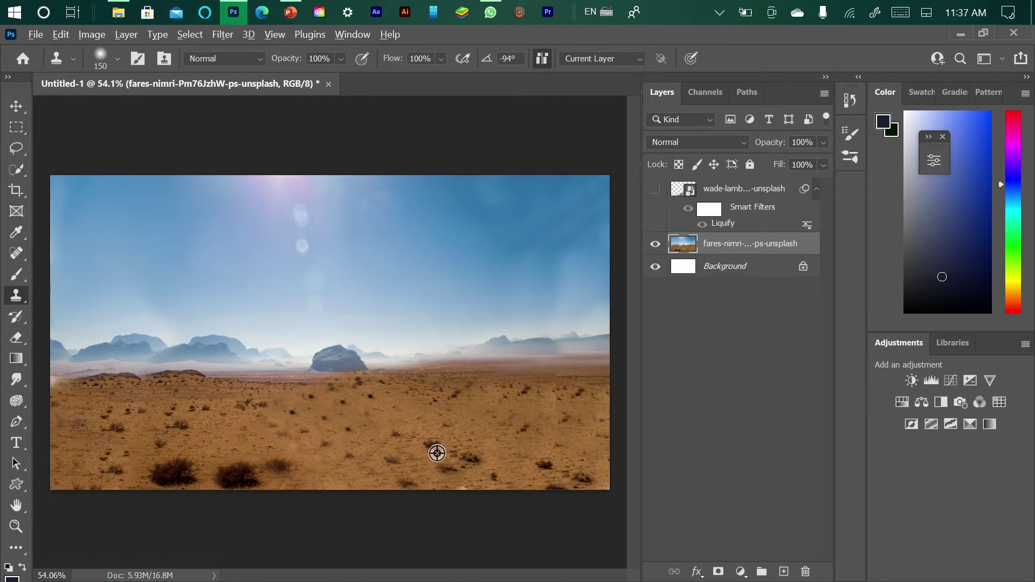
Clone sand and small shrubs over the remaining track traces below the central rock, undoing the mismatched patch
{"action": "left_click", "coordinate": [264, 404], "text": "alt"}
{"action": "left_click_drag", "start_coordinate": [292, 408], "coordinate": [390, 414]}
{"action": "left_click", "coordinate": [453, 399], "text": "alt"}
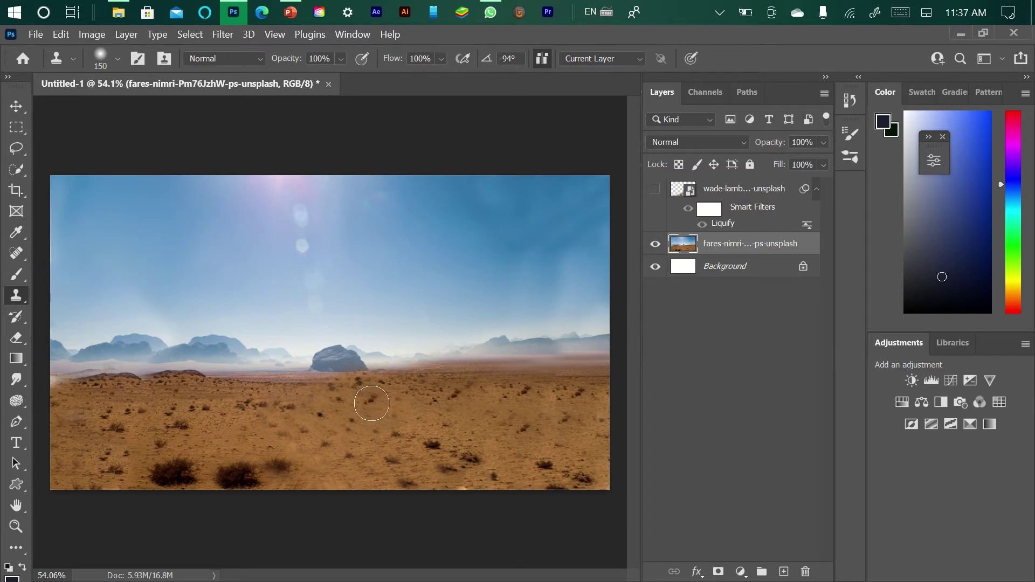
{"action": "mouse_move", "coordinate": [372, 403]}
{"action": "left_mouse_down"}
{"action": "mouse_move", "coordinate": [340, 393]}
{"action": "mouse_move", "coordinate": [345, 385]}
{"action": "mouse_move", "coordinate": [356, 396]}
{"action": "mouse_move", "coordinate": [340, 407]}
{"action": "left_mouse_up"}
{"action": "left_click", "coordinate": [128, 387], "text": "alt"}
{"action": "left_click_drag", "start_coordinate": [348, 376], "coordinate": [343, 391]}
{"action": "left_click", "coordinate": [342, 397]}
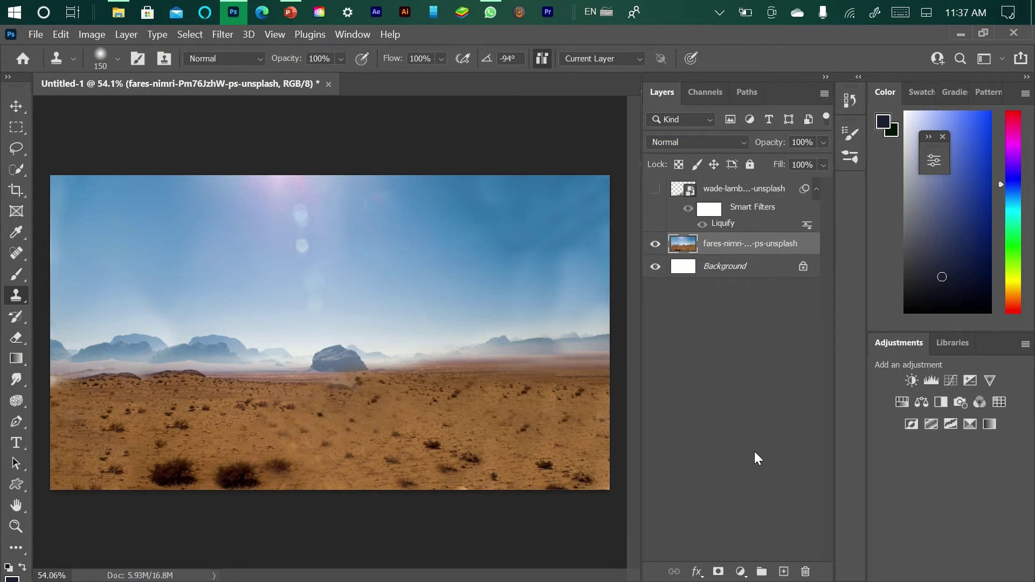
{"action": "key", "text": "ctrl+z"}
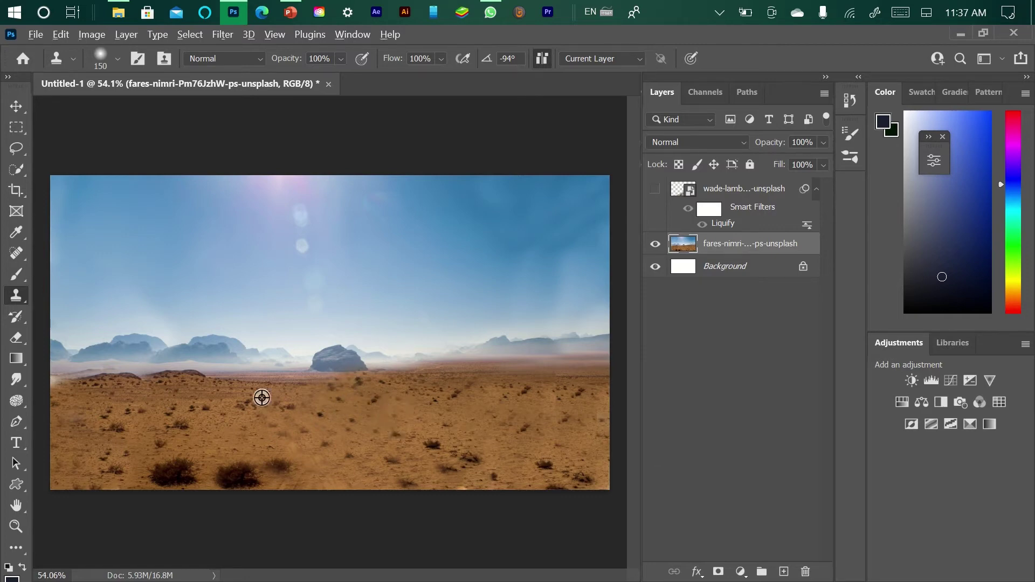
{"action": "left_click", "coordinate": [114, 429], "text": "alt"}
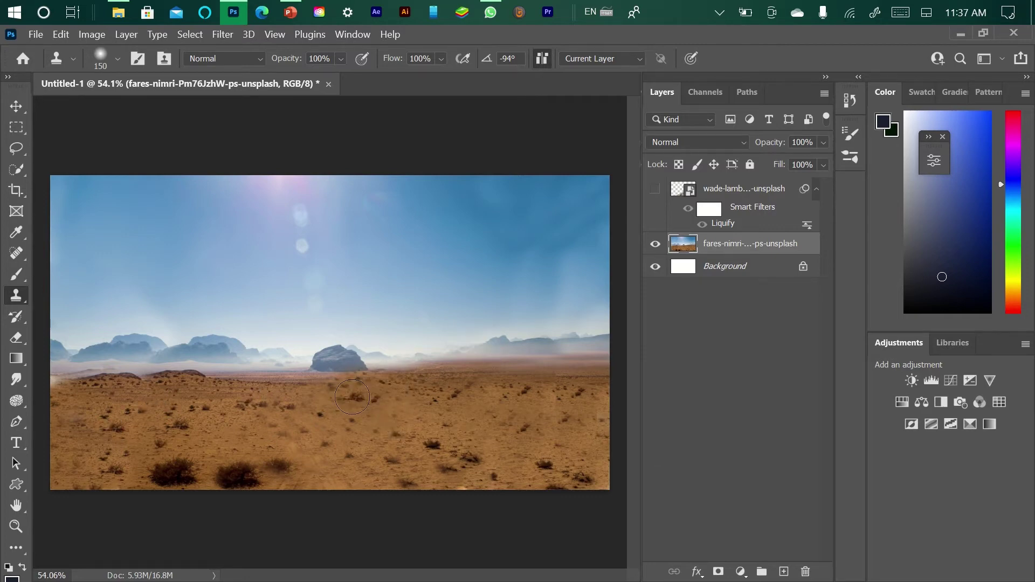
{"action": "left_click", "coordinate": [340, 399]}
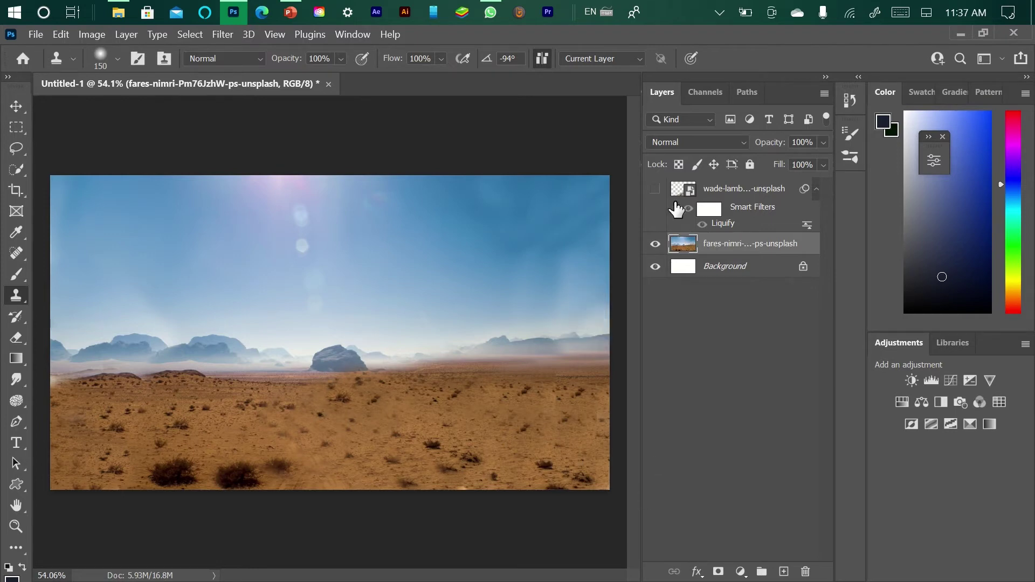
Show the road layer again, convert it to a Smart Object and add a layer mask
{"action": "left_click", "coordinate": [656, 189]}
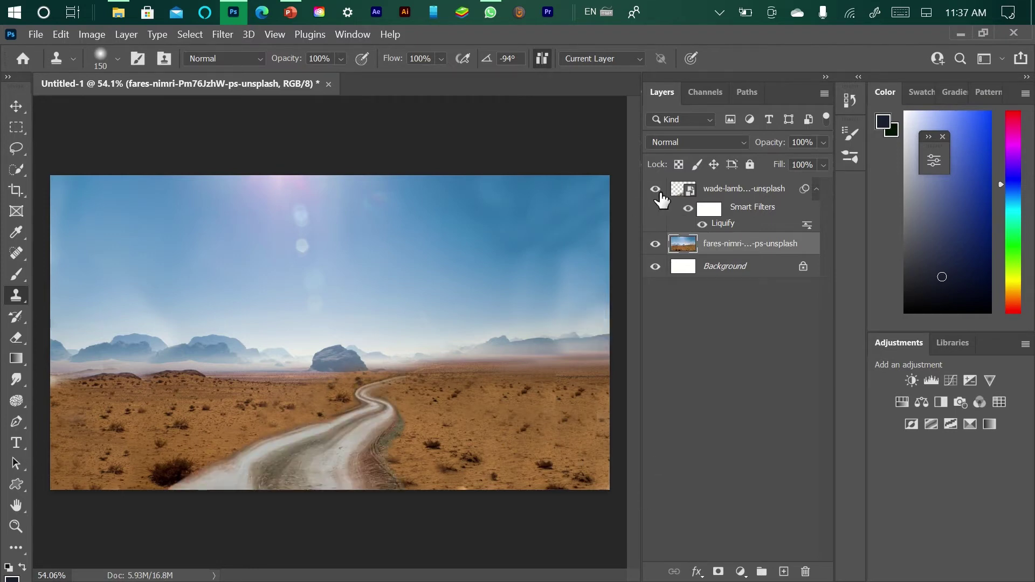
{"action": "left_click_drag", "start_coordinate": [360, 460], "coordinate": [360, 448]}
{"action": "key", "text": "v"}
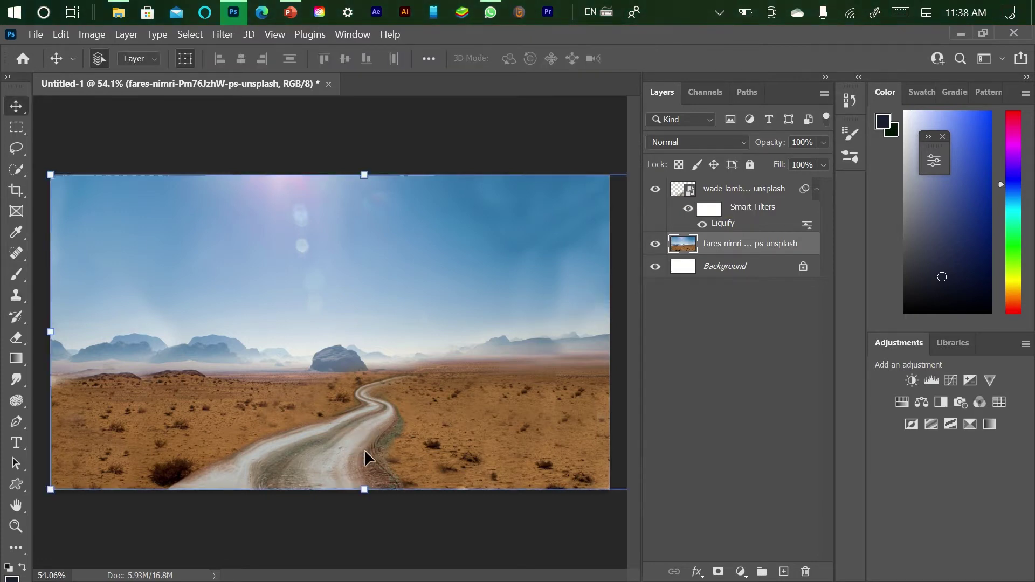
{"action": "left_click", "coordinate": [733, 193]}
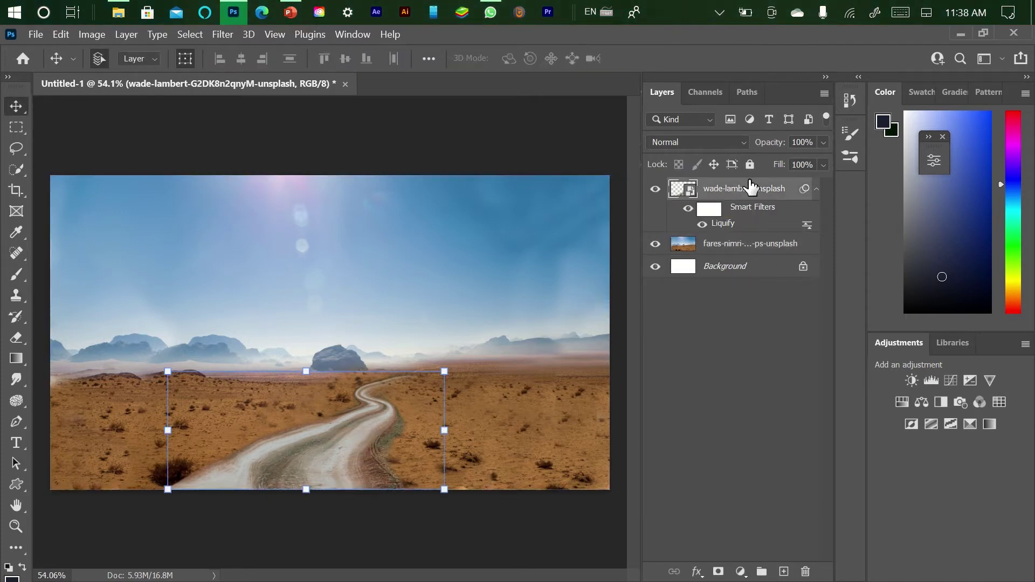
{"action": "right_click", "coordinate": [728, 197]}
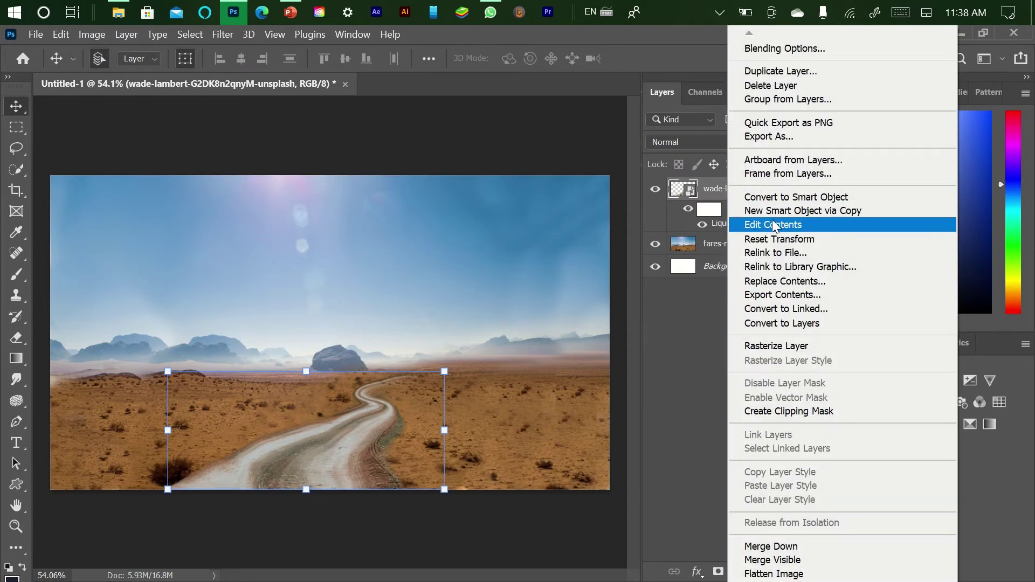
{"action": "left_click", "coordinate": [796, 195]}
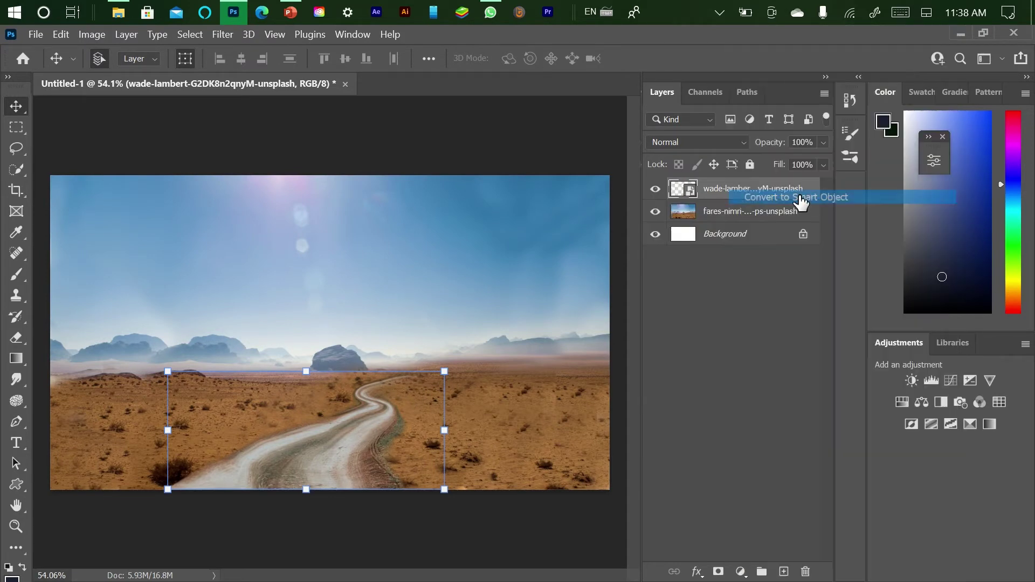
{"action": "left_click", "coordinate": [717, 573]}
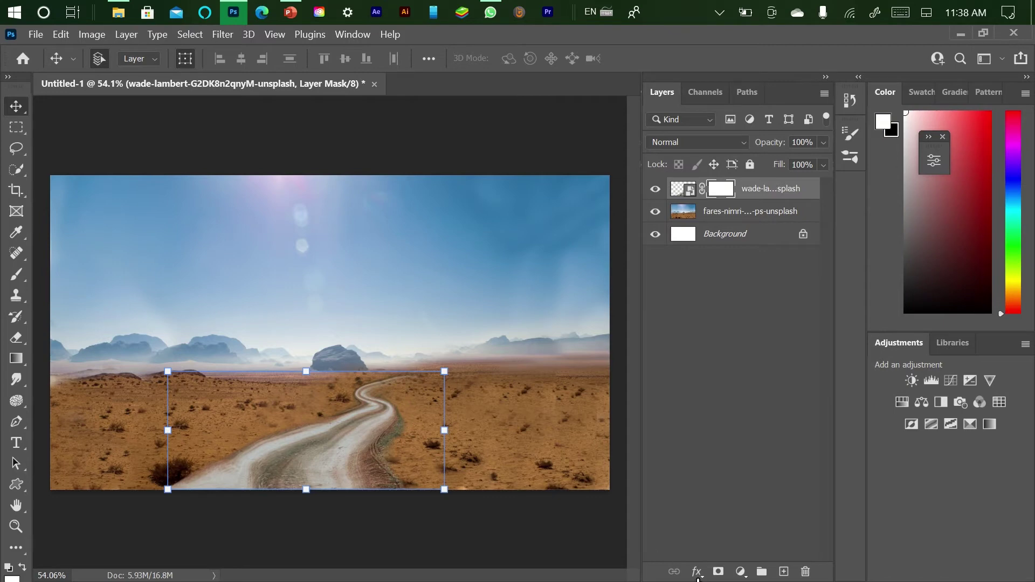
Shift the road slightly to the left and lower its layer opacity to 49%
{"action": "mouse_move", "coordinate": [363, 432]}
{"action": "left_mouse_down"}
{"action": "mouse_move", "coordinate": [310, 436]}
{"action": "mouse_move", "coordinate": [349, 438]}
{"action": "left_mouse_up"}
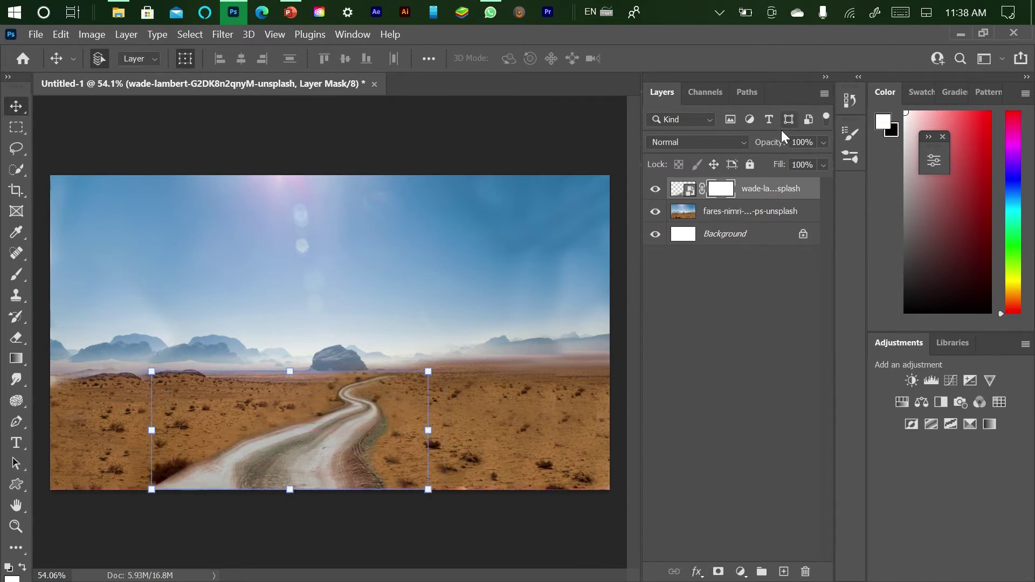
{"action": "left_click_drag", "start_coordinate": [770, 141], "coordinate": [711, 155]}
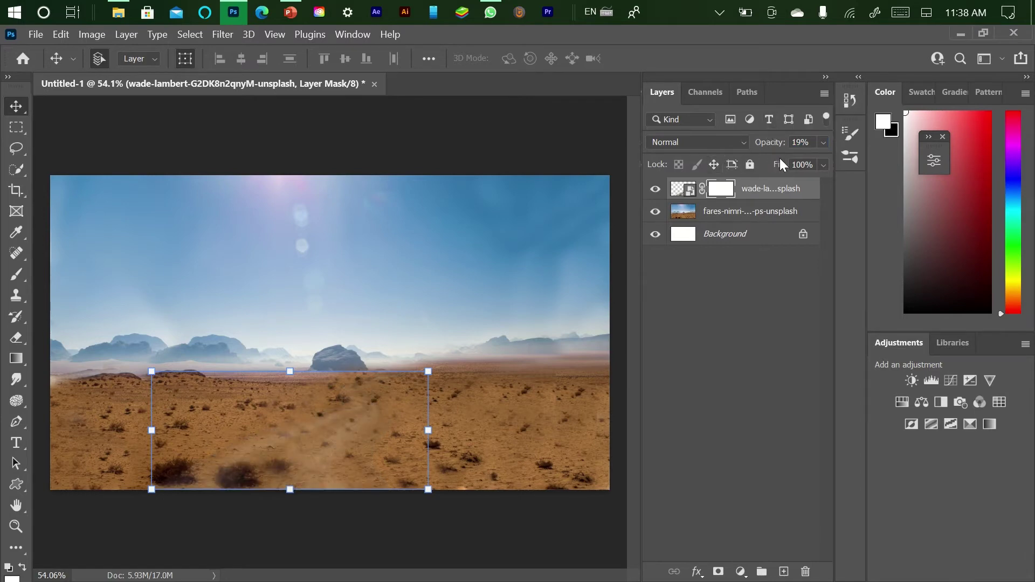
{"action": "left_click_drag", "start_coordinate": [775, 144], "coordinate": [800, 145]}
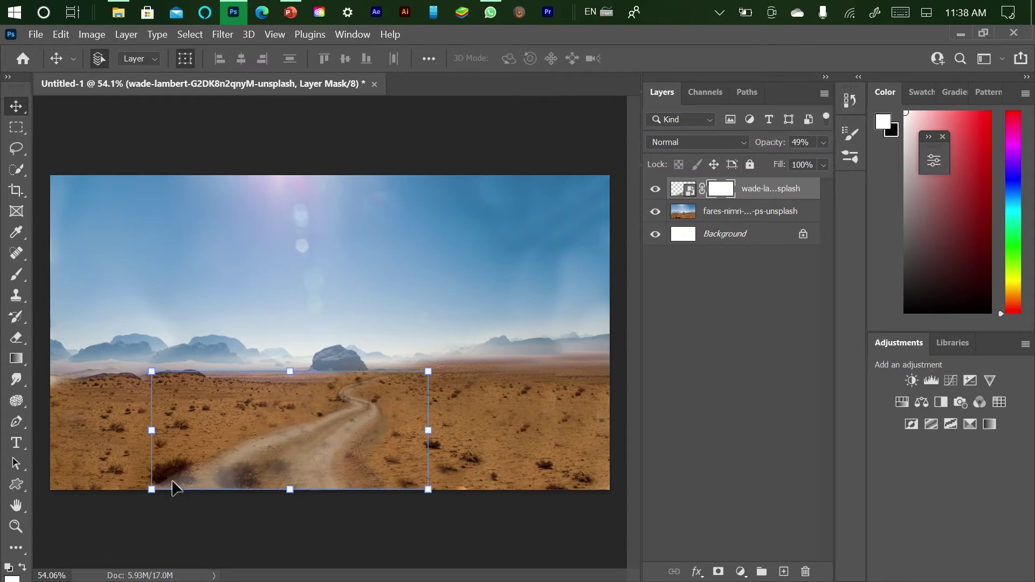
Flatten the 175 px soft round Eraser tip into a wide ellipse for working on the road mask
{"action": "key", "text": "e"}
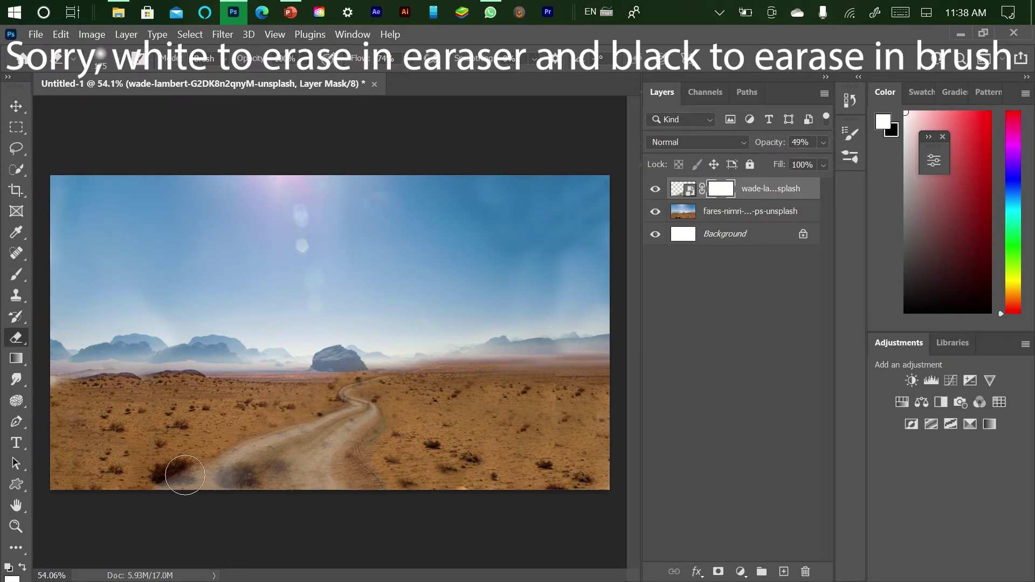
{"action": "scroll", "coordinate": [230, 471], "scroll_direction": "up", "scroll_amount": 9}
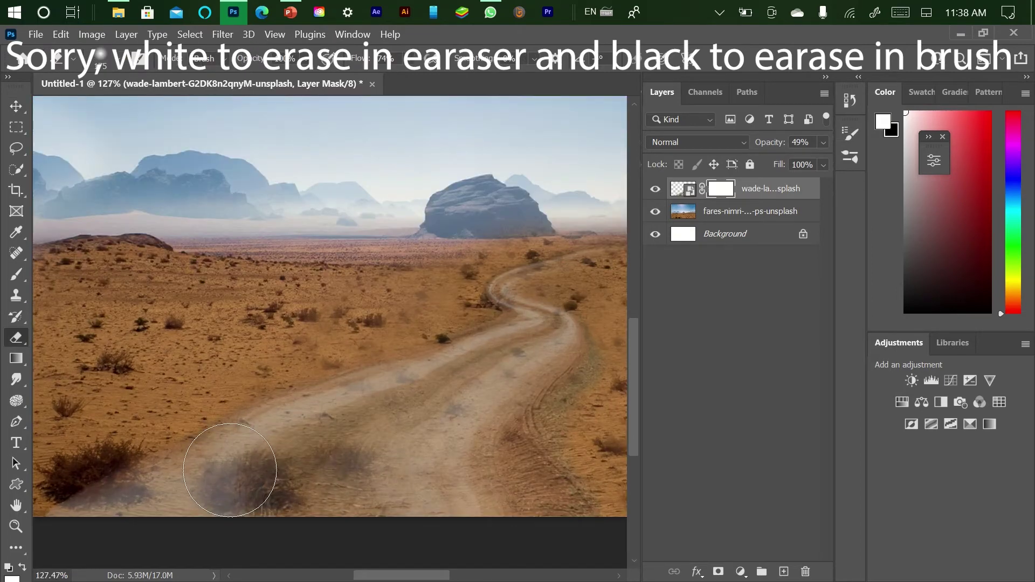
{"action": "scroll", "coordinate": [231, 471], "scroll_direction": "down", "scroll_amount": 3}
{"action": "right_click", "coordinate": [231, 473]}
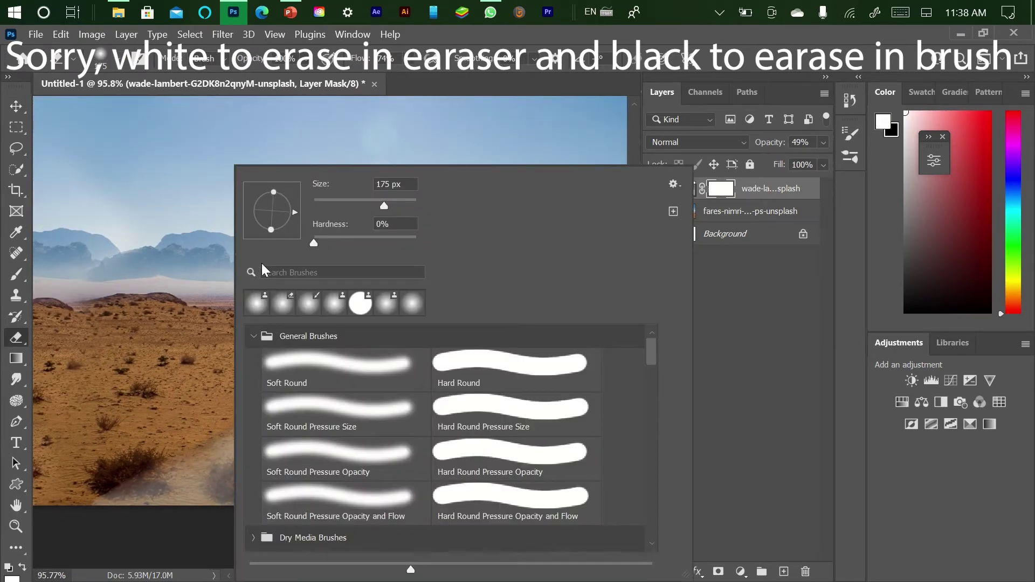
{"action": "left_click_drag", "start_coordinate": [267, 232], "coordinate": [273, 218]}
{"action": "left_click", "coordinate": [144, 485]}
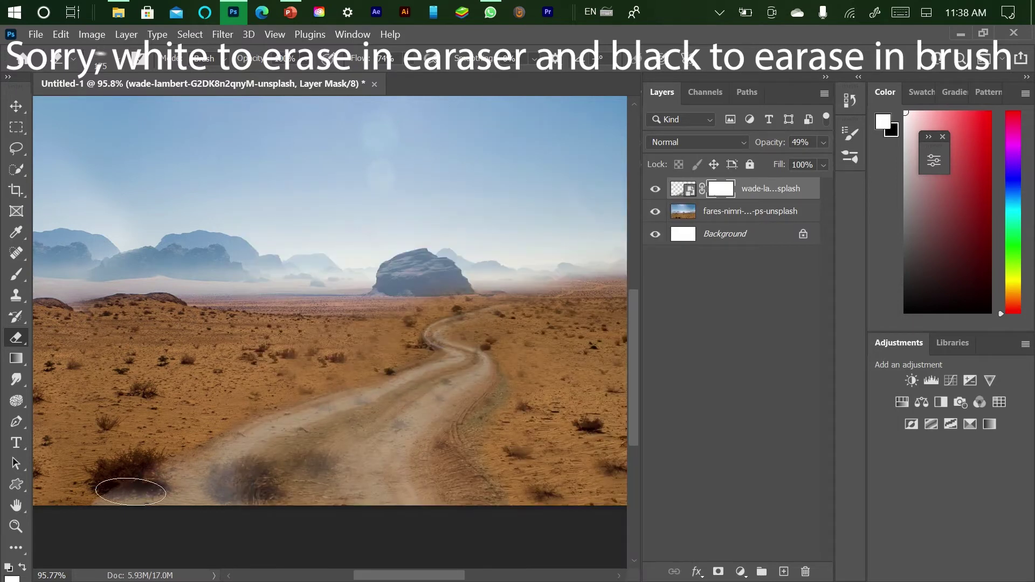
Try to reveal the bushes along the road's lower left edge by erasing on the mask with the elliptical soft tip
{"action": "left_click", "coordinate": [137, 492]}
{"action": "key", "text": "ctrl+z"}
{"action": "left_click", "coordinate": [138, 488]}
{"action": "left_click", "coordinate": [241, 486]}
{"action": "left_click", "coordinate": [237, 479]}
{"action": "left_click", "coordinate": [237, 492]}
{"action": "left_click", "coordinate": [297, 465]}
{"action": "left_click", "coordinate": [309, 465]}
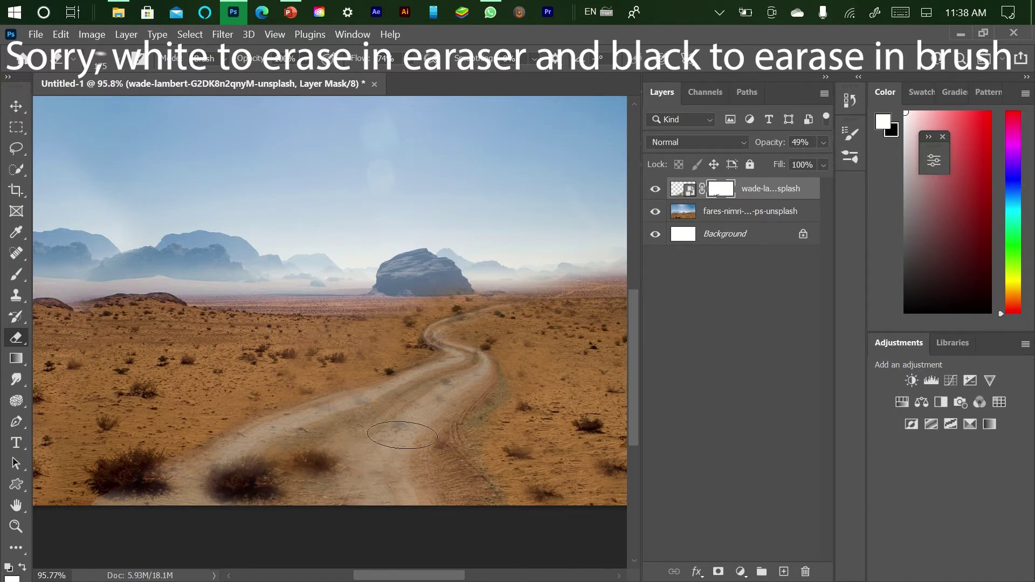
Undo the soft erasing strokes made over the bushes on the road mask
{"action": "key", "text": "ctrl+z"}
{"action": "key", "text": "ctrl+z"}
{"action": "key", "text": "ctrl+z"}
{"action": "key", "text": "ctrl+z"}
{"action": "key", "text": "ctrl+z"}
{"action": "key", "text": "ctrl+z"}
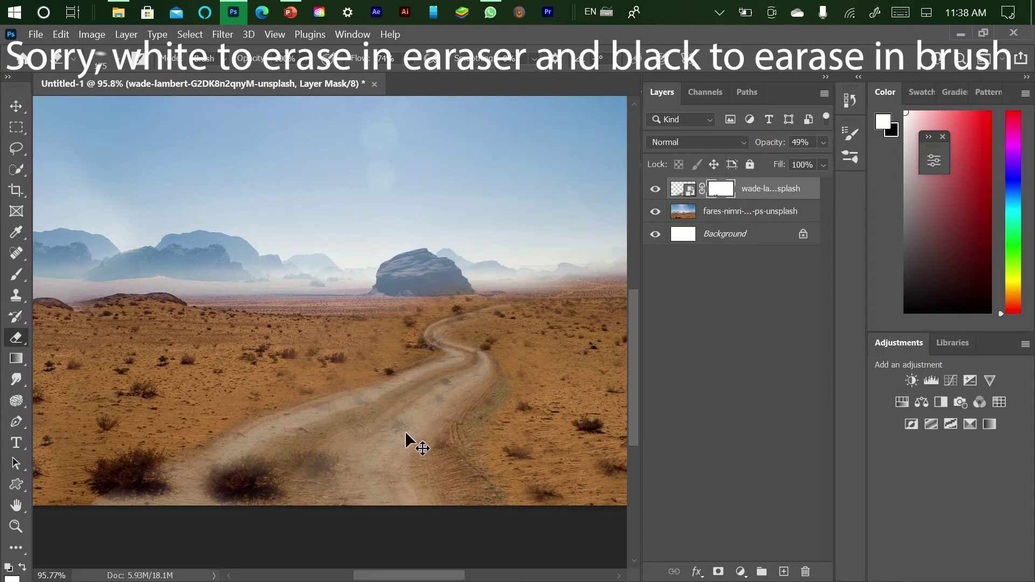
{"action": "key", "text": "ctrl+z"}
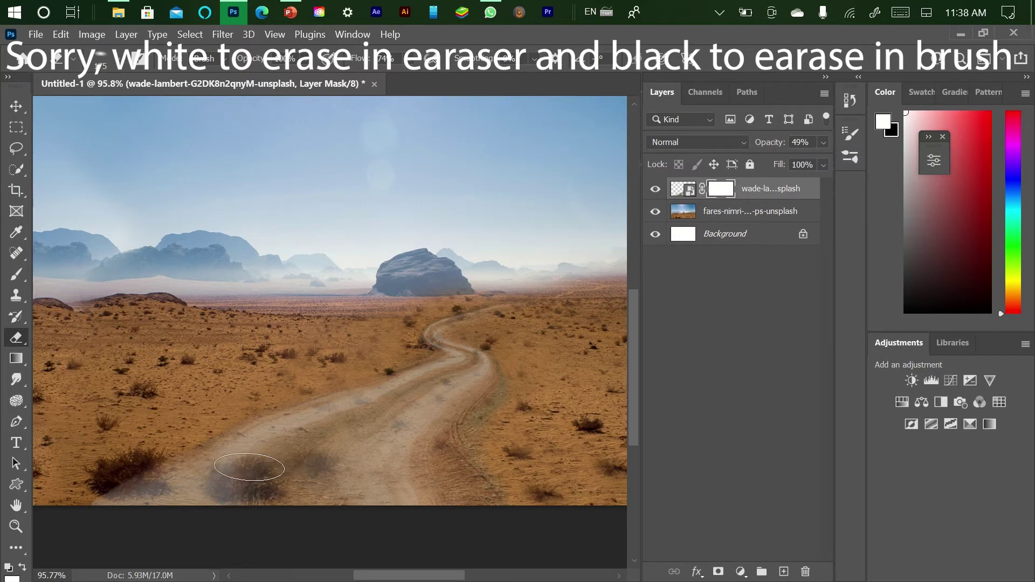
Choose the bristly brush preset 4 for the Eraser and set its size to 155 px
{"action": "right_click", "coordinate": [249, 467]}
{"action": "scroll", "coordinate": [322, 397], "scroll_direction": "down", "scroll_amount": 10}
{"action": "scroll", "coordinate": [323, 395], "scroll_direction": "down", "scroll_amount": 4}
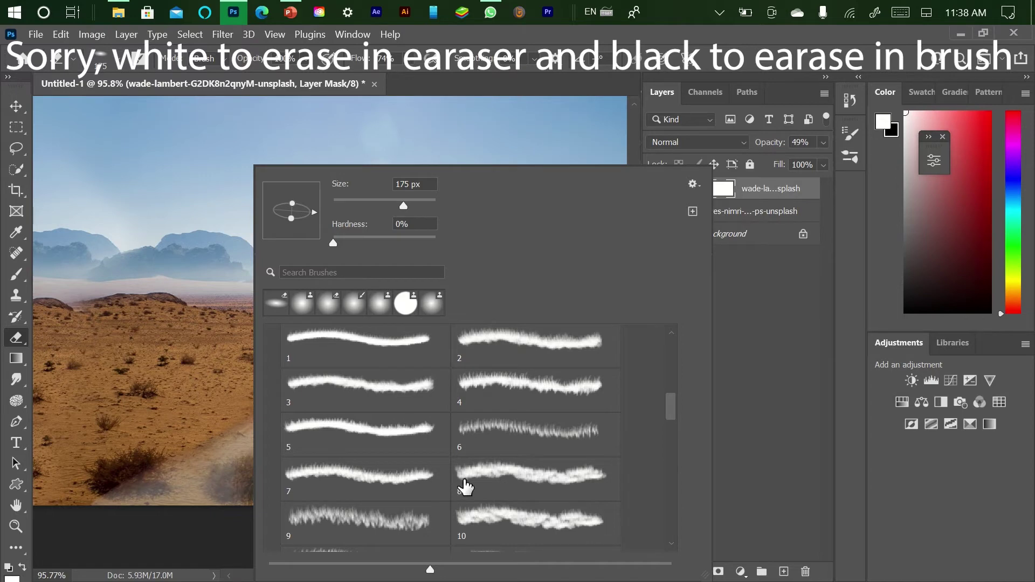
{"action": "left_click", "coordinate": [497, 400]}
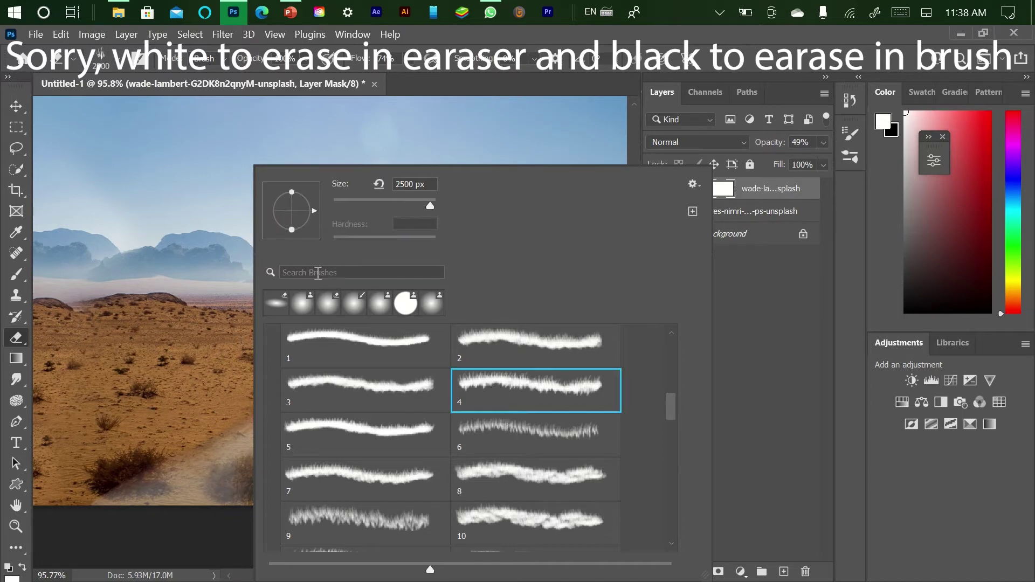
{"action": "left_click_drag", "start_coordinate": [404, 200], "coordinate": [400, 201]}
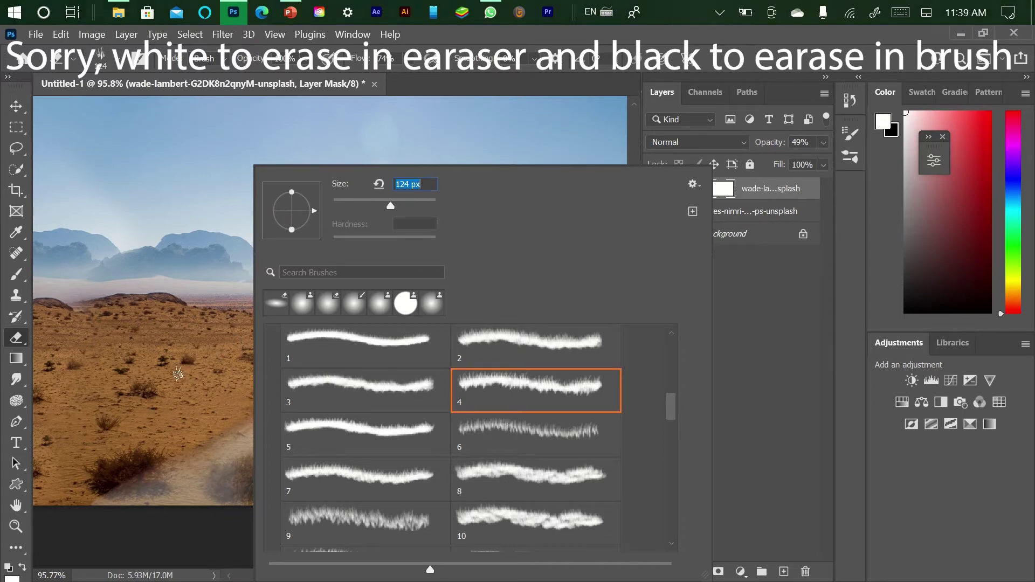
{"action": "left_click_drag", "start_coordinate": [399, 204], "coordinate": [408, 205]}
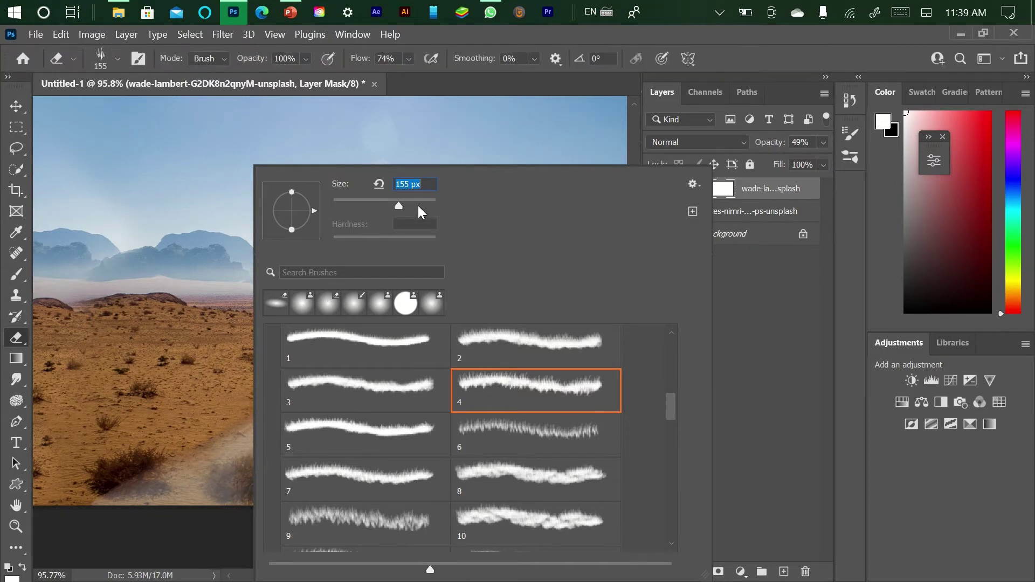
Reduce the Eraser to 50 px and erase on the road mask to reveal the bushes across the road's lower part
{"action": "left_click", "coordinate": [140, 480]}
{"action": "left_click_drag", "start_coordinate": [139, 480], "coordinate": [121, 475]}
{"action": "key", "text": "bracketleft"}
{"action": "key", "text": "bracketleft"}
{"action": "key", "text": "bracketleft"}
{"action": "key", "text": "bracketleft"}
{"action": "key", "text": "bracketleft"}
{"action": "key", "text": "bracketleft"}
{"action": "key", "text": "bracketleft"}
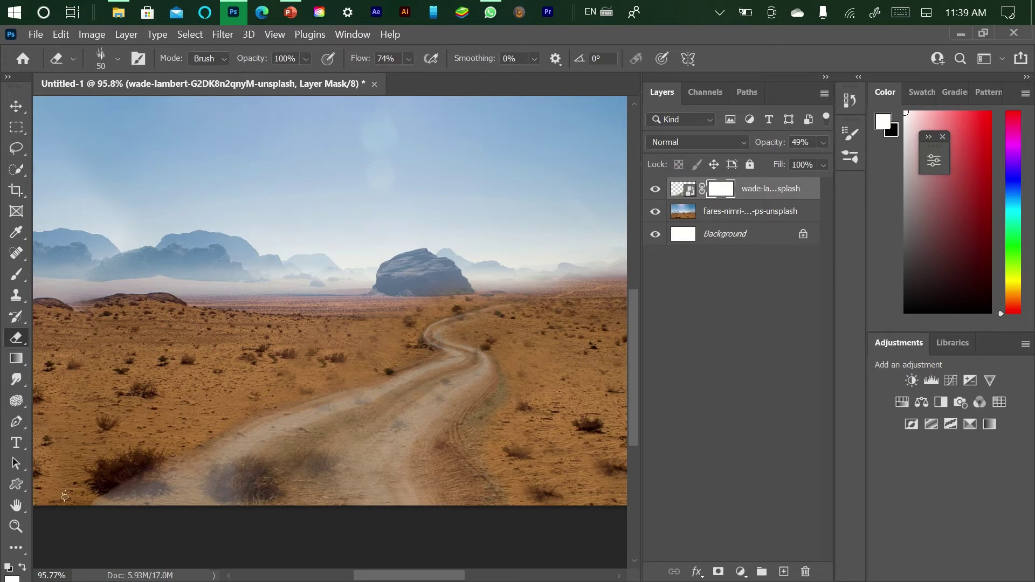
{"action": "mouse_move", "coordinate": [123, 487]}
{"action": "left_mouse_down"}
{"action": "mouse_move", "coordinate": [161, 489]}
{"action": "mouse_move", "coordinate": [141, 472]}
{"action": "left_mouse_up"}
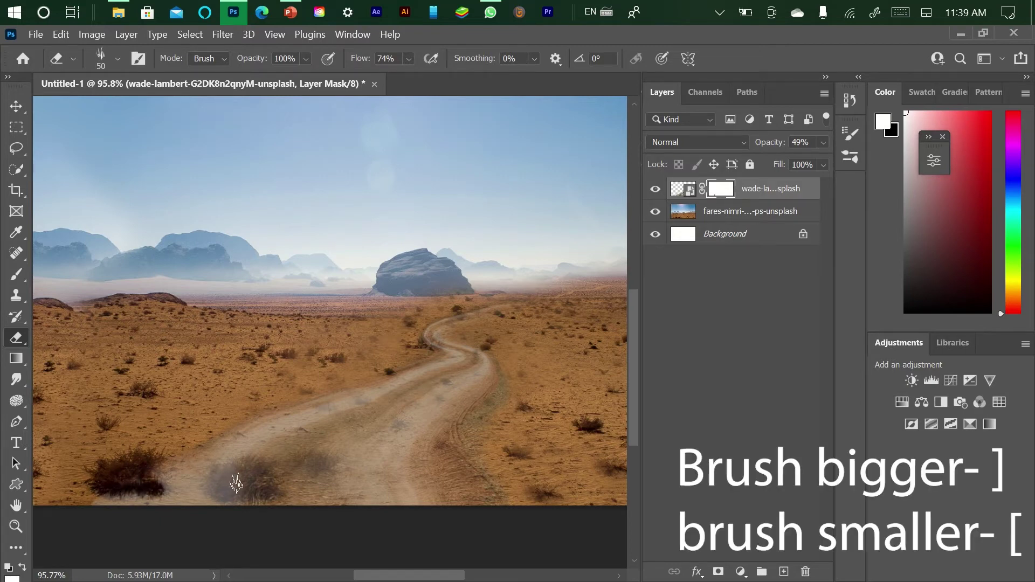
{"action": "mouse_move", "coordinate": [228, 480]}
{"action": "left_mouse_down"}
{"action": "mouse_move", "coordinate": [262, 467]}
{"action": "mouse_move", "coordinate": [275, 483]}
{"action": "mouse_move", "coordinate": [217, 485]}
{"action": "mouse_move", "coordinate": [224, 471]}
{"action": "mouse_move", "coordinate": [213, 487]}
{"action": "mouse_move", "coordinate": [234, 494]}
{"action": "left_mouse_up"}
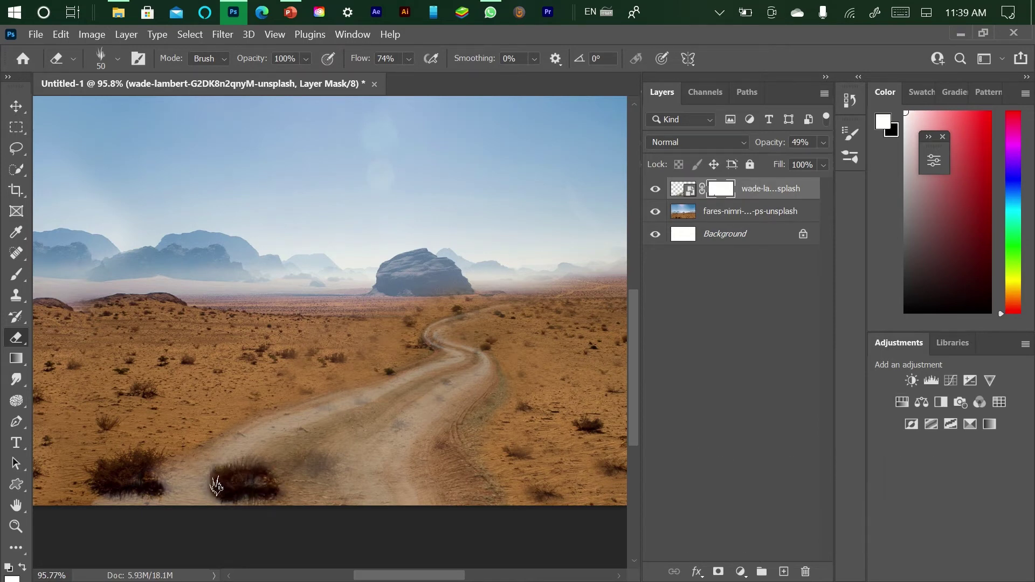
{"action": "left_click_drag", "start_coordinate": [297, 467], "coordinate": [338, 456]}
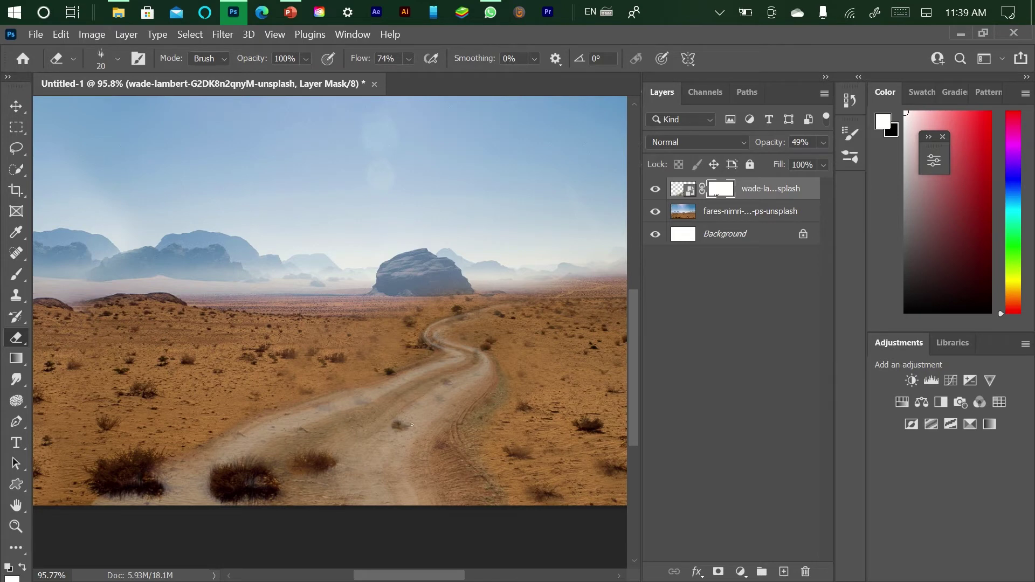
Erase on the road mask with the 35 px bristly tip to reveal the small bushes, with the road layer at 37% opacity
{"action": "key", "text": "z"}
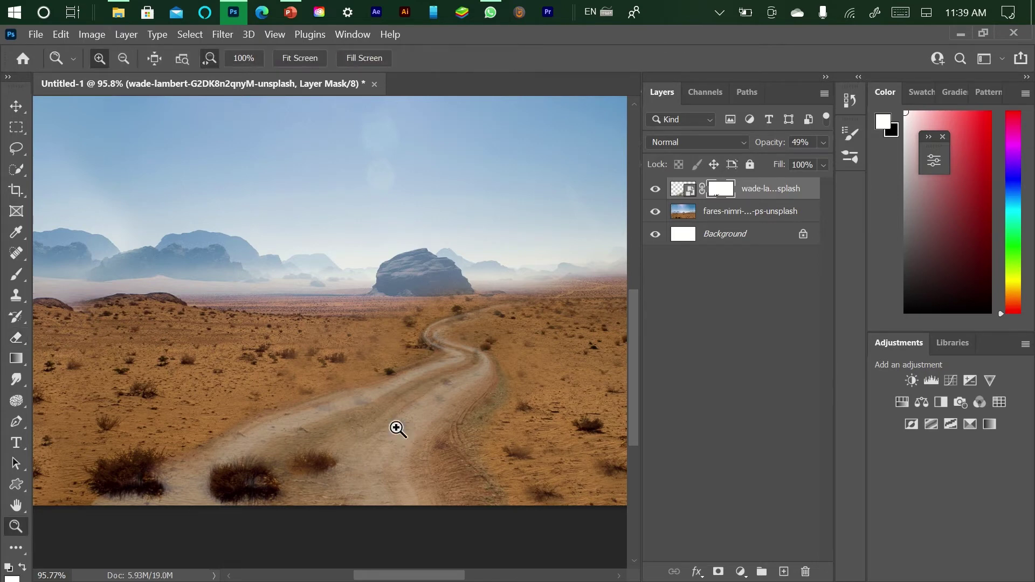
{"action": "key", "text": "e"}
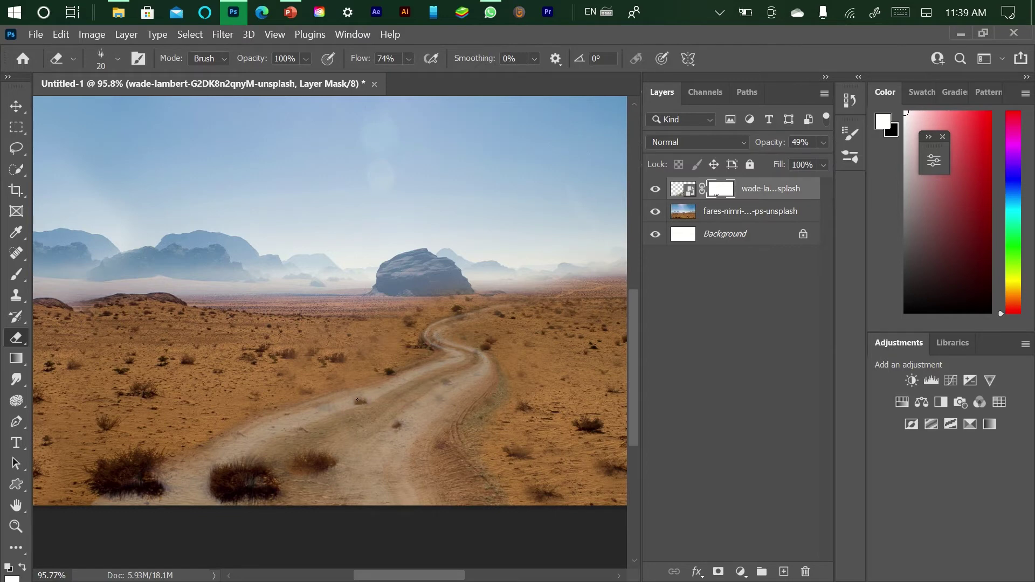
{"action": "left_click", "coordinate": [360, 403]}
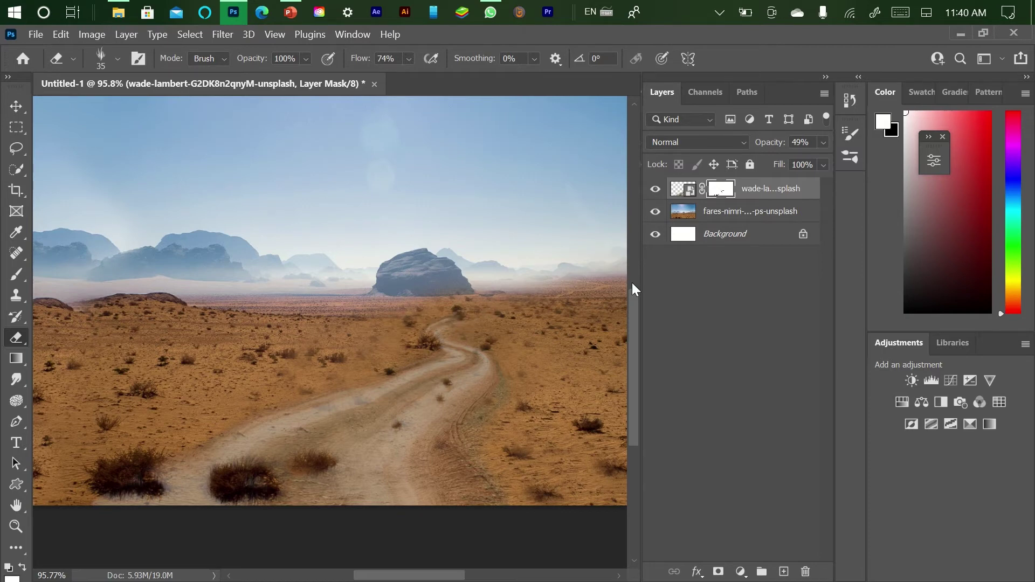
{"action": "left_click_drag", "start_coordinate": [782, 144], "coordinate": [847, 167]}
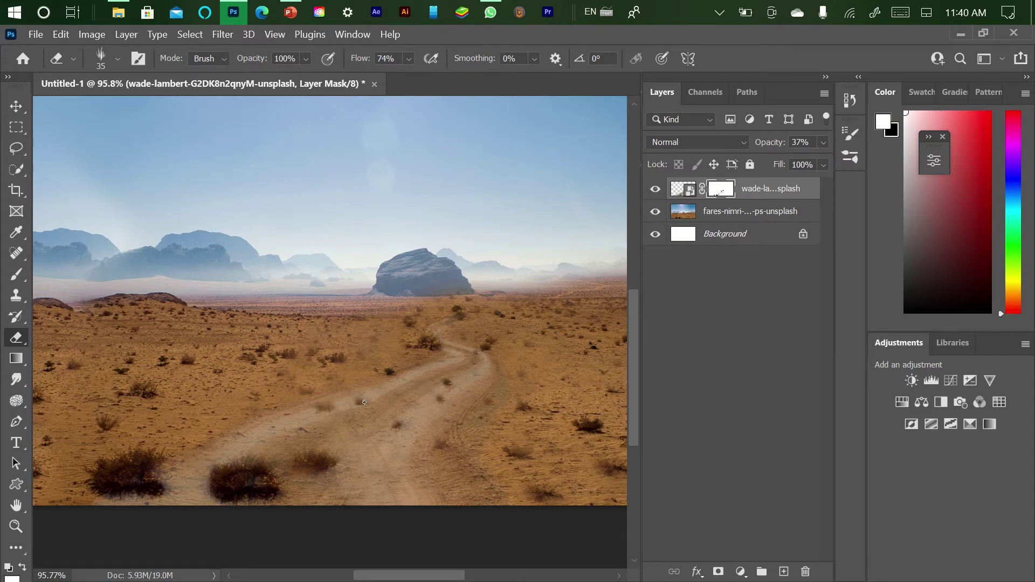
{"action": "key", "text": "x"}
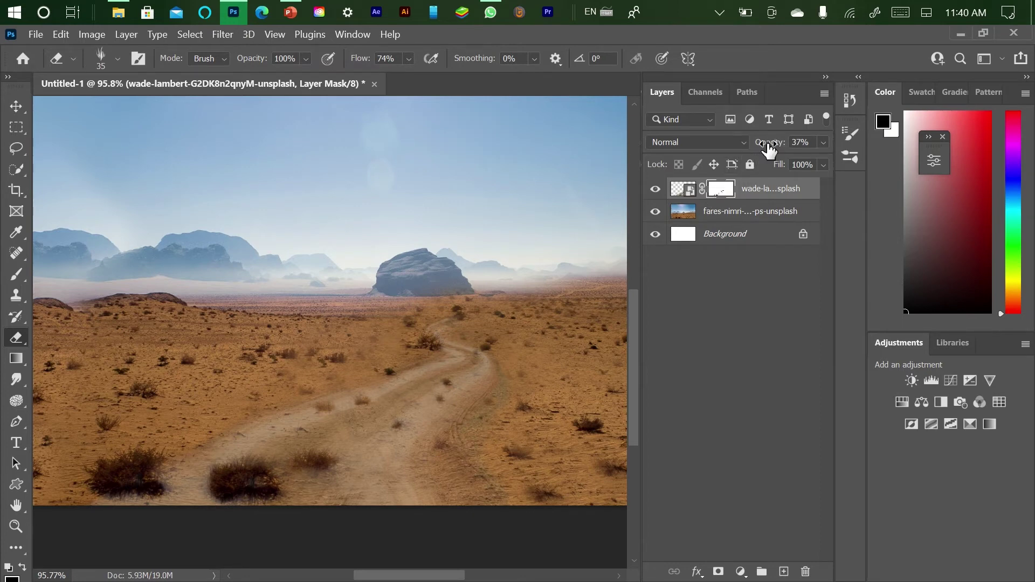
Set the road layer's opacity to 100%
{"action": "left_click", "coordinate": [801, 142]}
{"action": "type", "text": "100"}
{"action": "key", "text": "Return"}
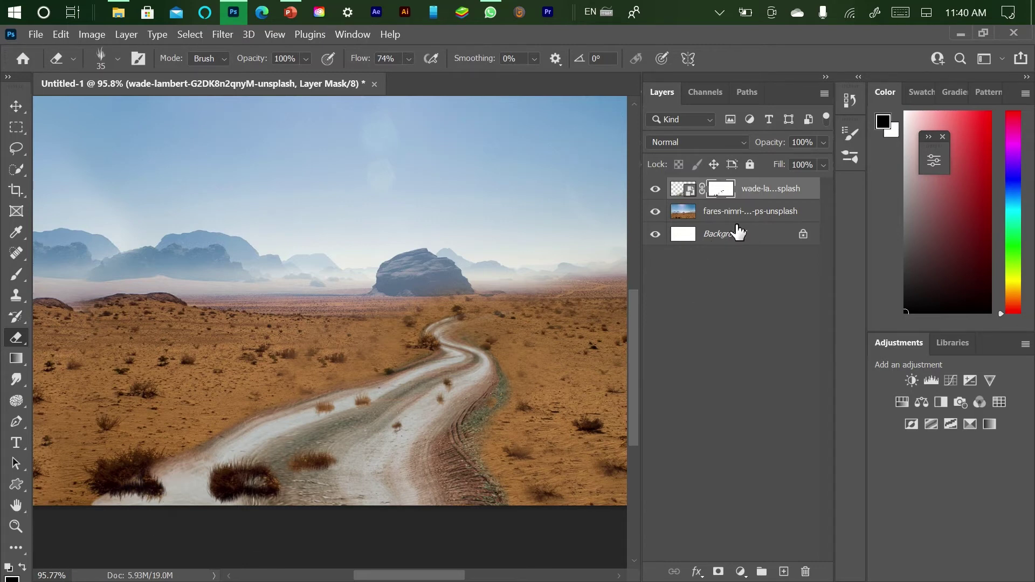
Add a Hue/Saturation adjustment above the desert photo with Saturation -100 and Lightness -89, and invert its mask to black
{"action": "left_click", "coordinate": [737, 220]}
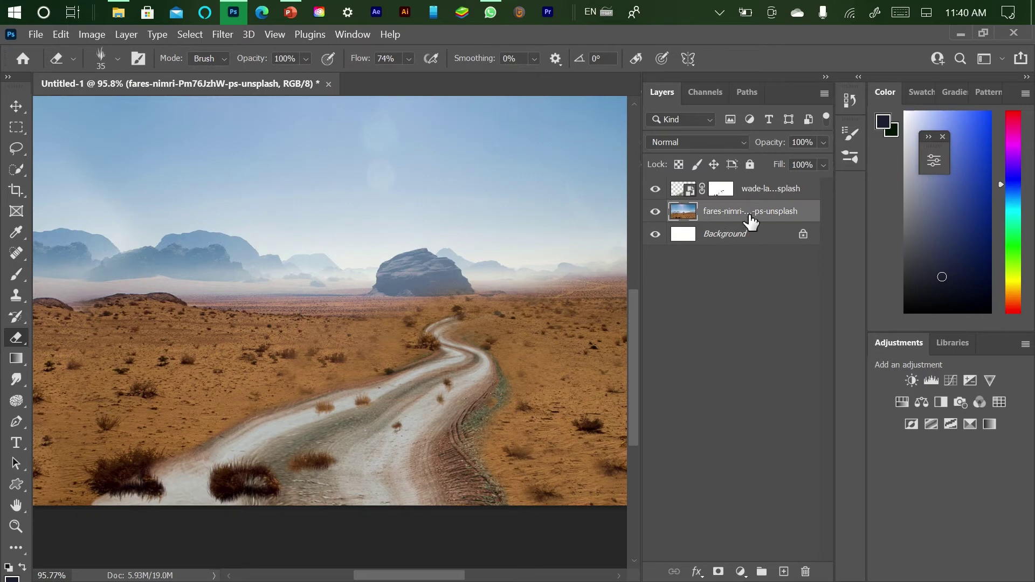
{"action": "left_click", "coordinate": [741, 572]}
{"action": "left_click", "coordinate": [773, 422]}
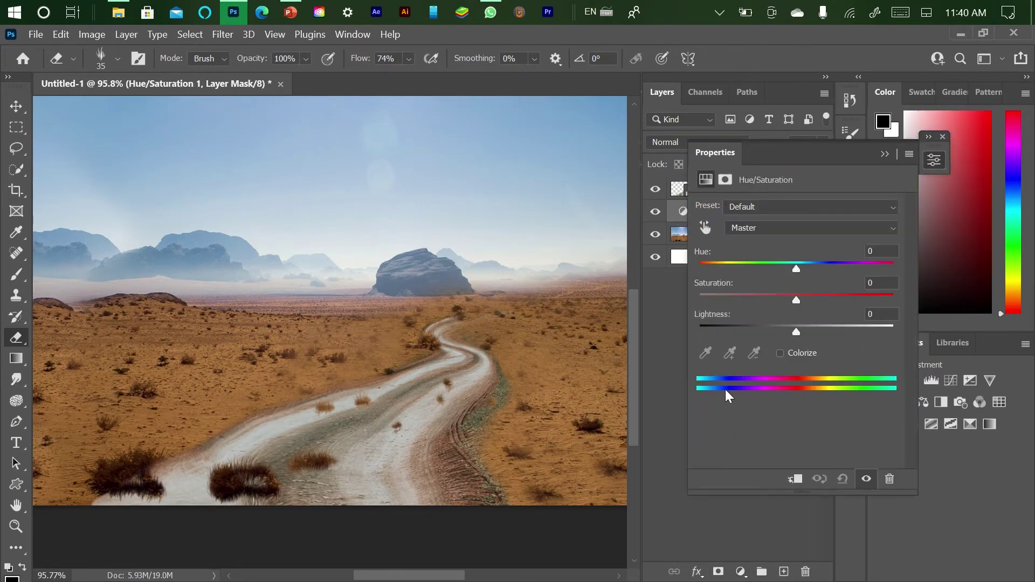
{"action": "left_click_drag", "start_coordinate": [729, 300], "coordinate": [711, 333]}
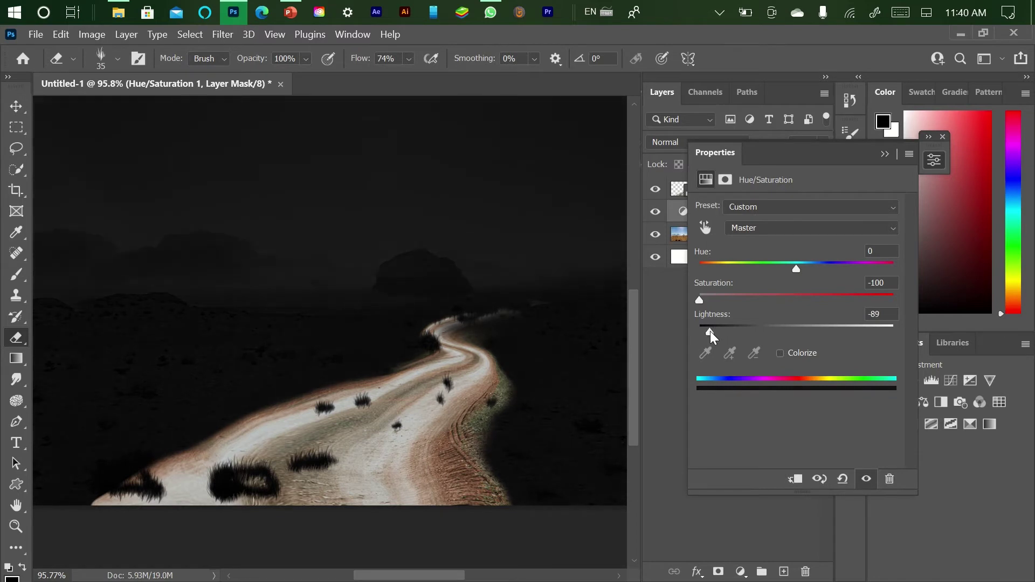
{"action": "left_click", "coordinate": [885, 155]}
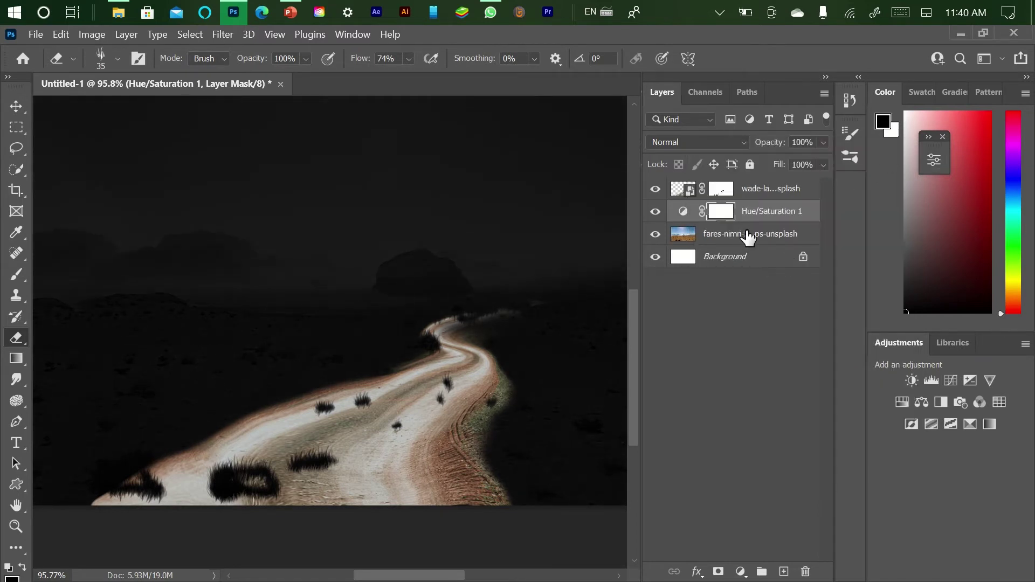
{"action": "key", "text": "ctrl+i"}
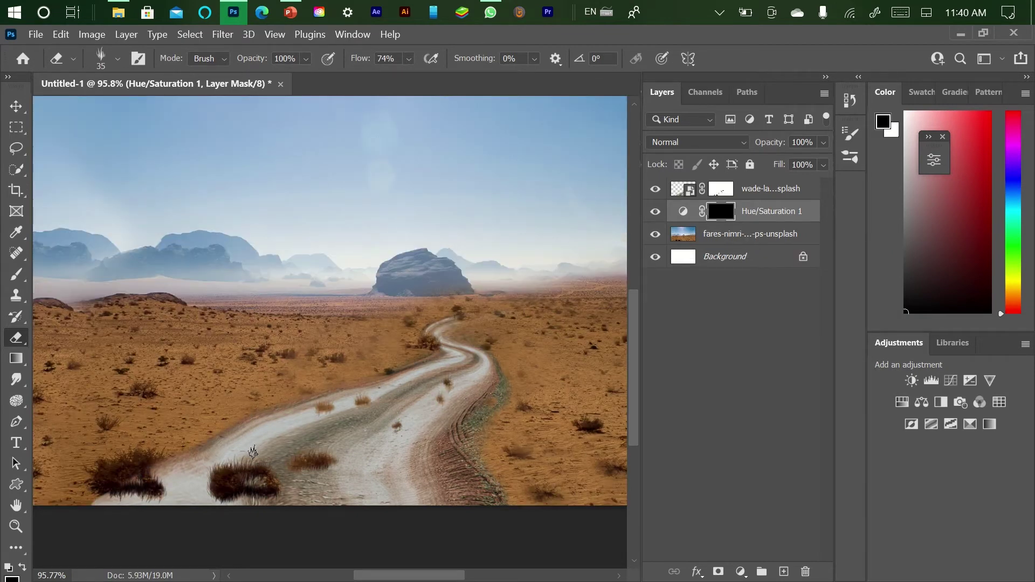
Set up the Brush at 250 px with a soft, flattened elliptical tip angled at -7°
{"action": "key", "text": "b"}
{"action": "key", "text": "bracketleft"}
{"action": "key", "text": "bracketleft"}
{"action": "key", "text": "bracketleft"}
{"action": "key", "text": "bracketleft"}
{"action": "key", "text": "bracketleft"}
{"action": "key", "text": "bracketleft"}
{"action": "key", "text": "bracketleft"}
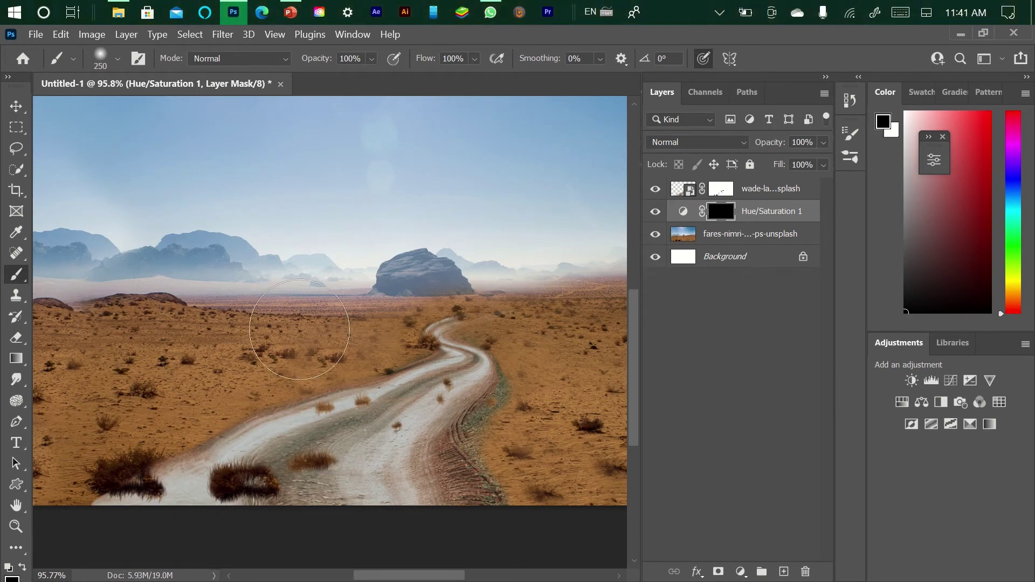
{"action": "right_click", "coordinate": [299, 329]}
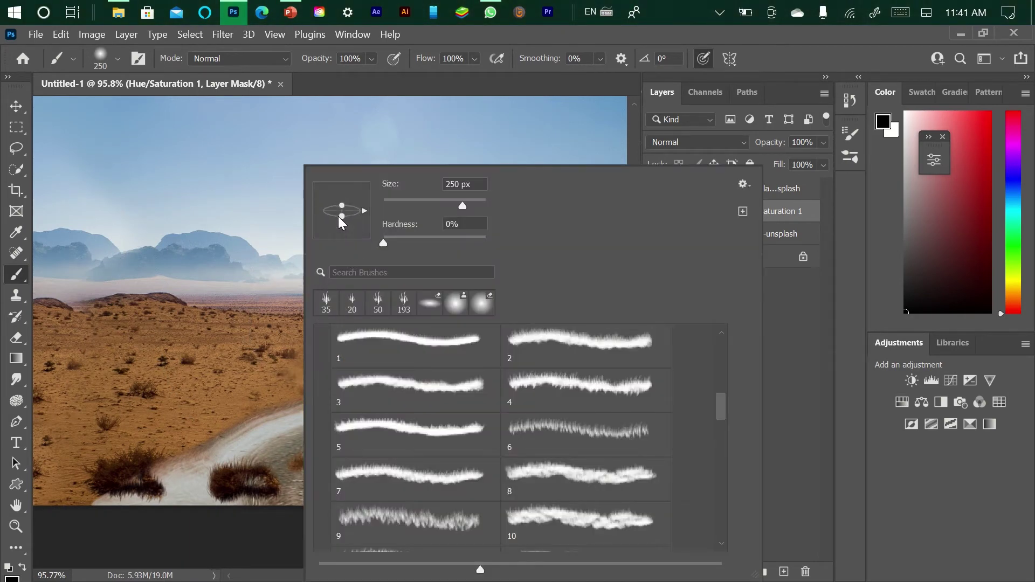
{"action": "left_click_drag", "start_coordinate": [367, 216], "coordinate": [370, 218]}
{"action": "left_click", "coordinate": [246, 484]}
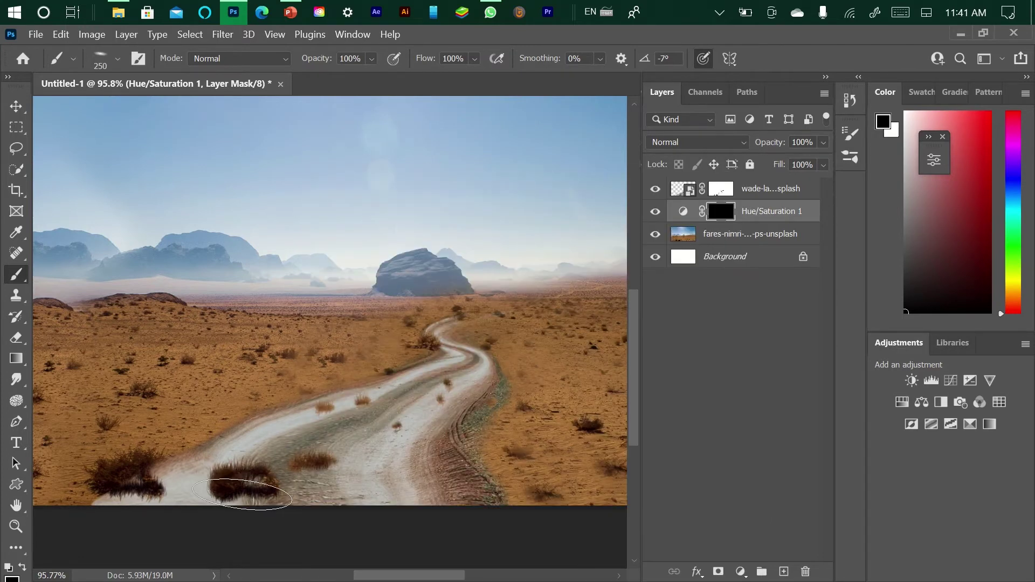
Try to paint a white shadow stroke on the Hue/Saturation mask under the large bush on the road
{"action": "key", "text": "x"}
{"action": "mouse_move", "coordinate": [242, 494]}
{"action": "left_mouse_down"}
{"action": "mouse_move", "coordinate": [215, 472]}
{"action": "mouse_move", "coordinate": [238, 490]}
{"action": "left_mouse_up"}
{"action": "key", "text": "ctrl+z"}
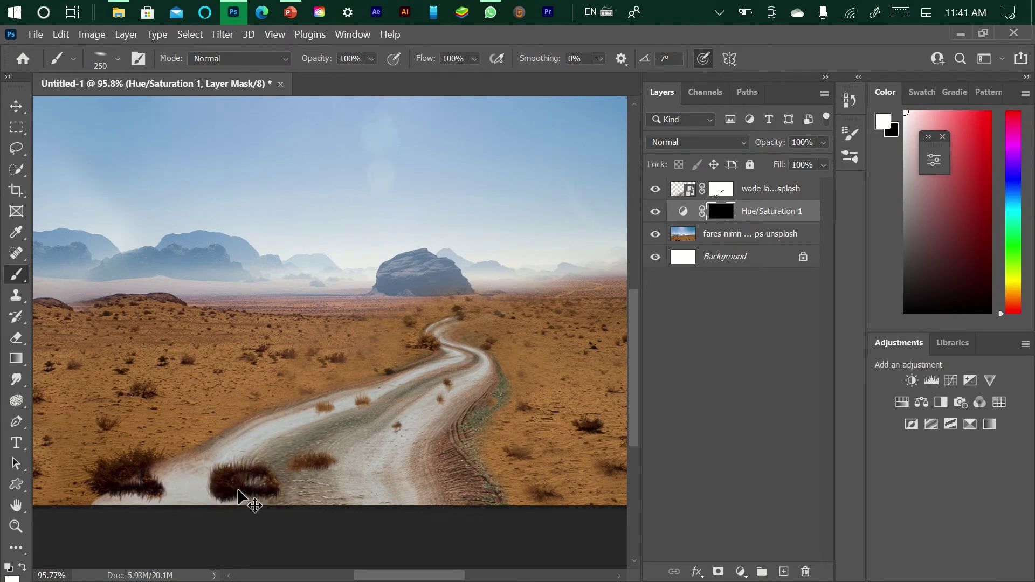
{"action": "key", "text": "ctrl+z"}
Move the Hue/Saturation adjustment above the road layer and clip it to that layer
{"action": "left_click_drag", "start_coordinate": [766, 219], "coordinate": [772, 190]}
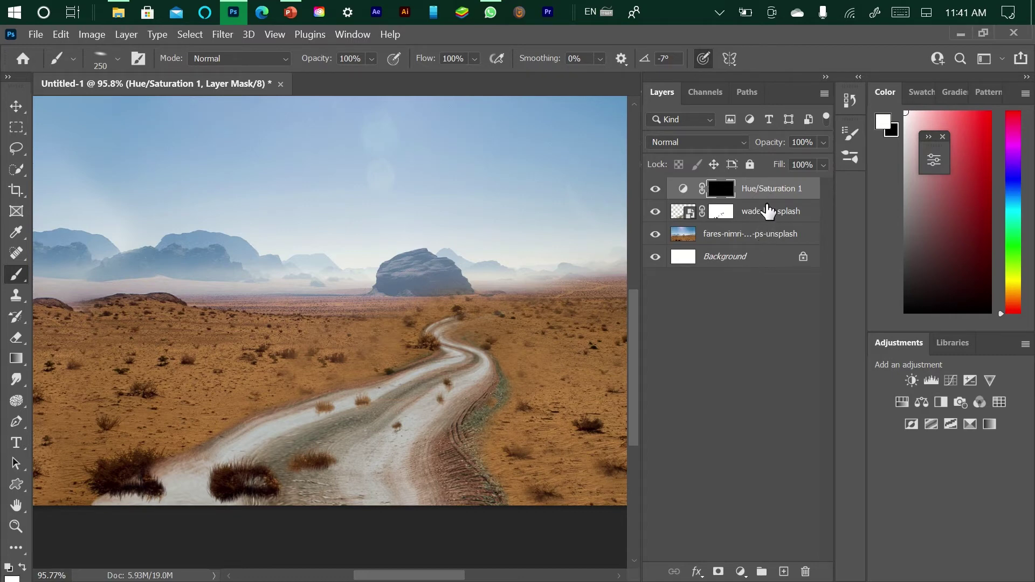
{"action": "left_click", "coordinate": [766, 200], "text": "alt"}
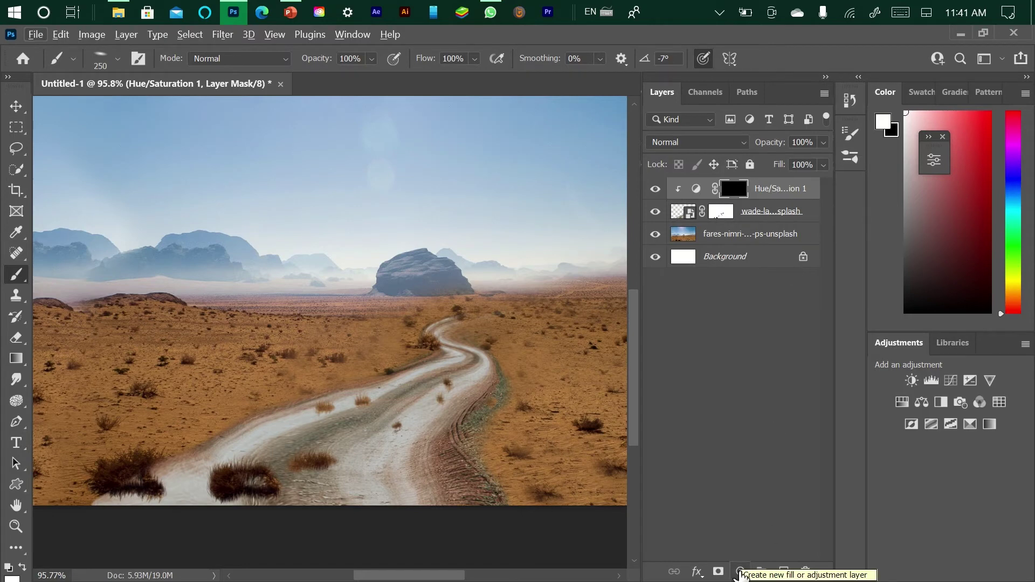
Release the Hue/Saturation adjustment from the road layer and recreate its clipping mask
{"action": "double_click", "coordinate": [691, 188]}
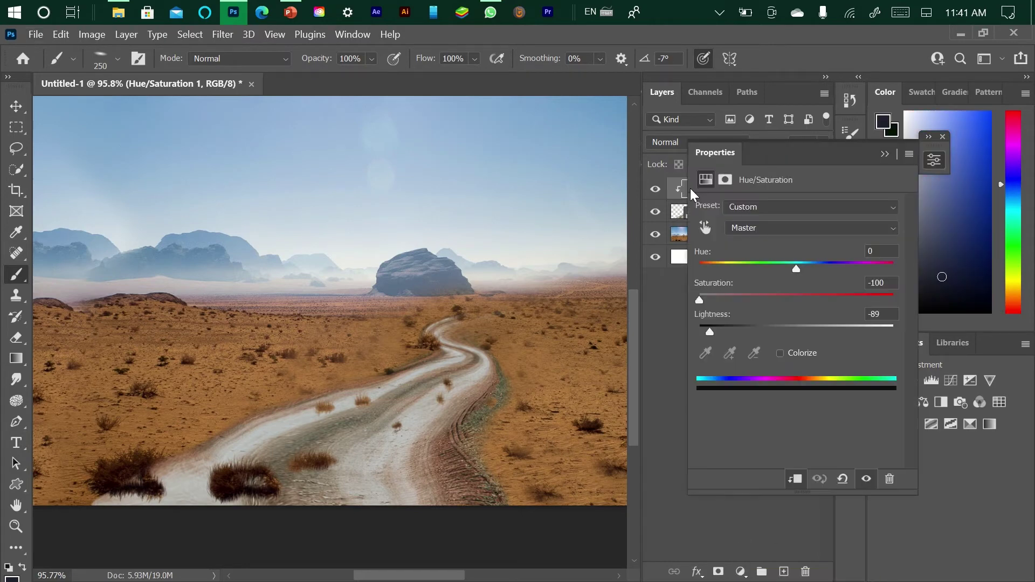
{"action": "left_click", "coordinate": [797, 481]}
{"action": "left_click", "coordinate": [797, 480]}
{"action": "left_click", "coordinate": [885, 154]}
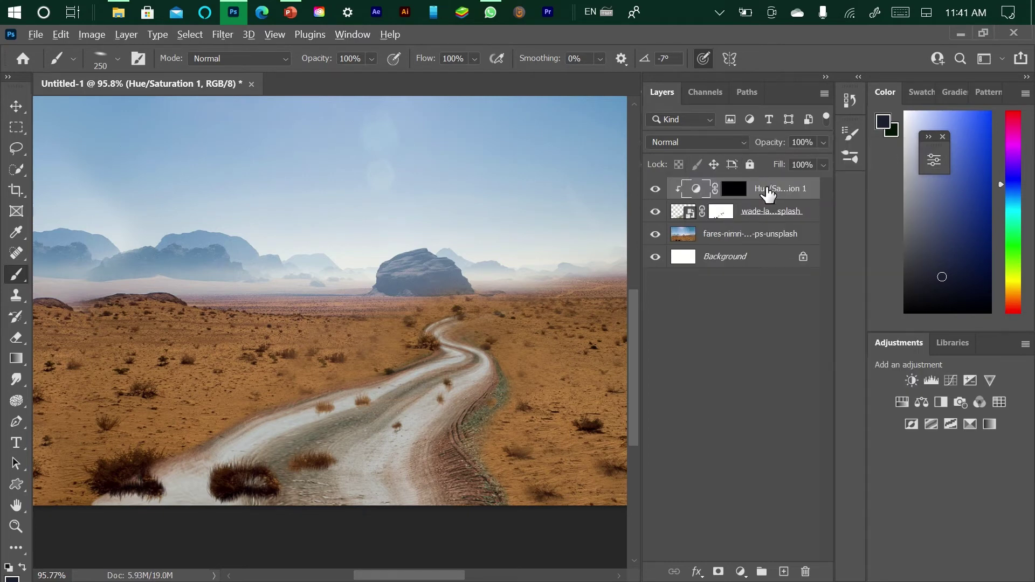
{"action": "left_click", "coordinate": [772, 200], "text": "alt"}
{"action": "right_click", "coordinate": [773, 202]}
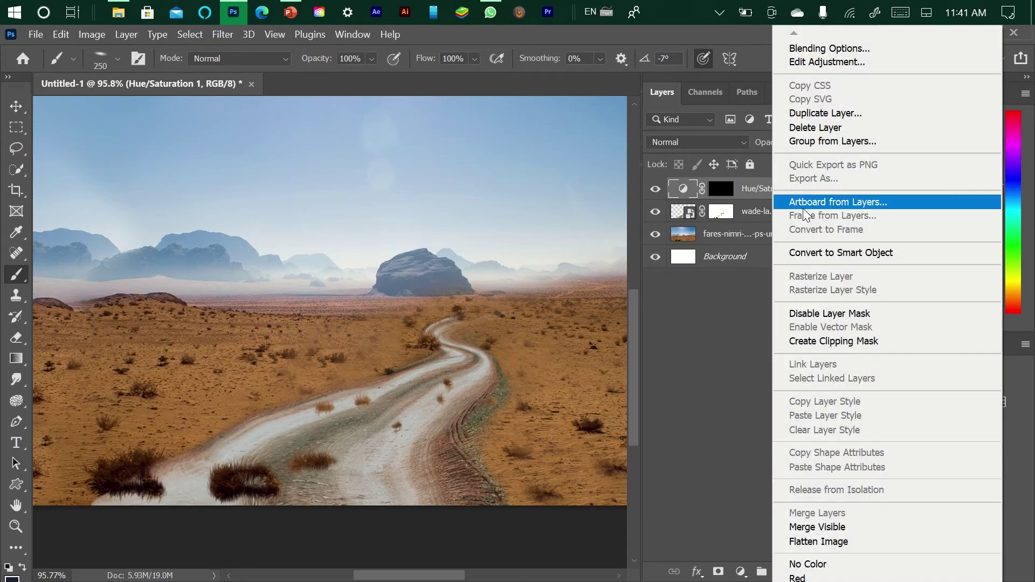
{"action": "left_click", "coordinate": [825, 341]}
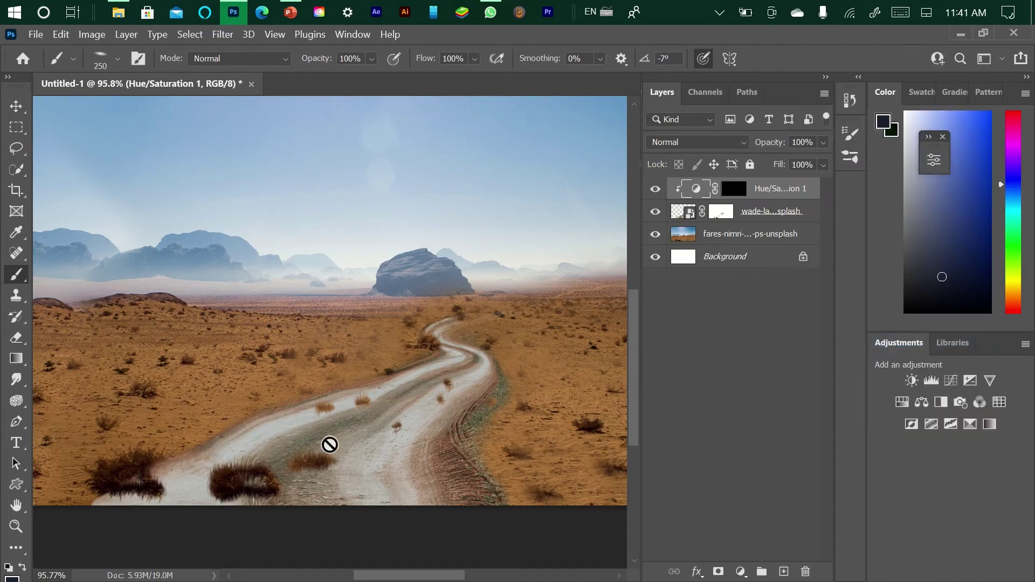
Paint white on the Hue/Saturation mask with a 150 px tip angled at 1° to shadow the large bush and its smaller neighbour
{"action": "left_click", "coordinate": [733, 188]}
{"action": "key", "text": "x"}
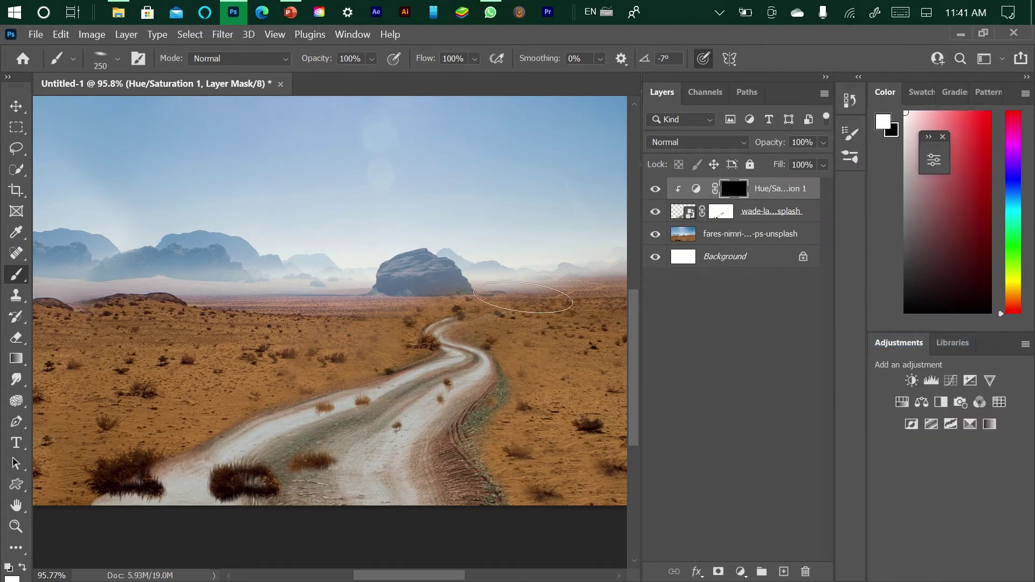
{"action": "left_click", "coordinate": [246, 490]}
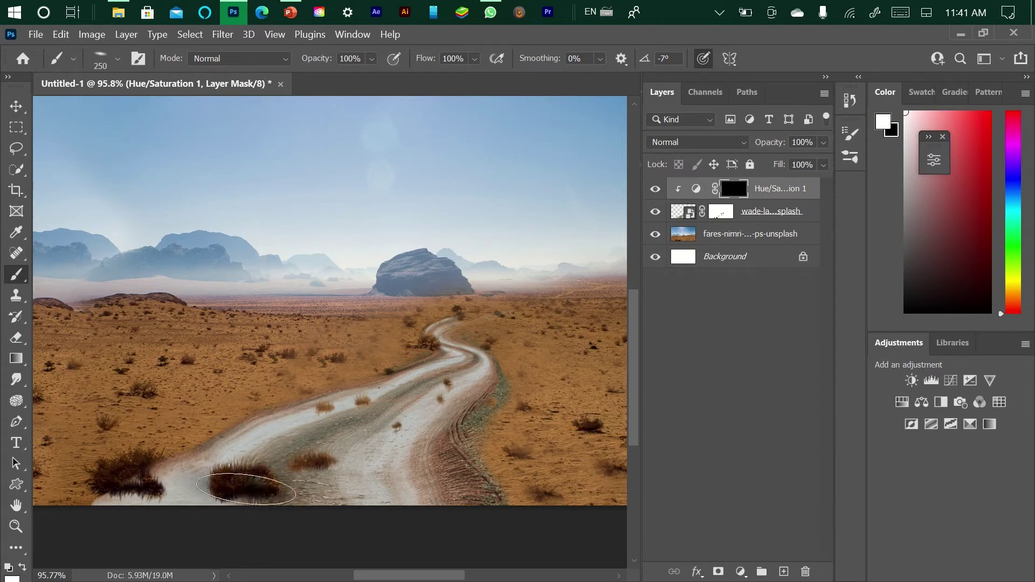
{"action": "left_click_drag", "start_coordinate": [246, 489], "coordinate": [254, 505]}
{"action": "key", "text": "bracketleft"}
{"action": "key", "text": "bracketleft"}
{"action": "key", "text": "bracketleft"}
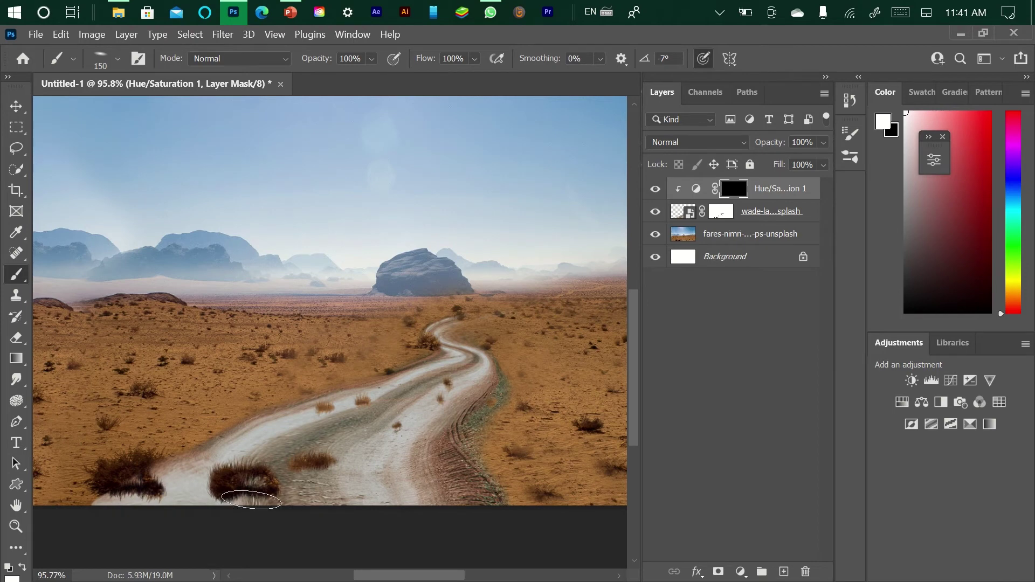
{"action": "right_click", "coordinate": [224, 480]}
{"action": "left_click_drag", "start_coordinate": [280, 215], "coordinate": [283, 210]}
{"action": "left_click_drag", "start_coordinate": [205, 487], "coordinate": [256, 492]}
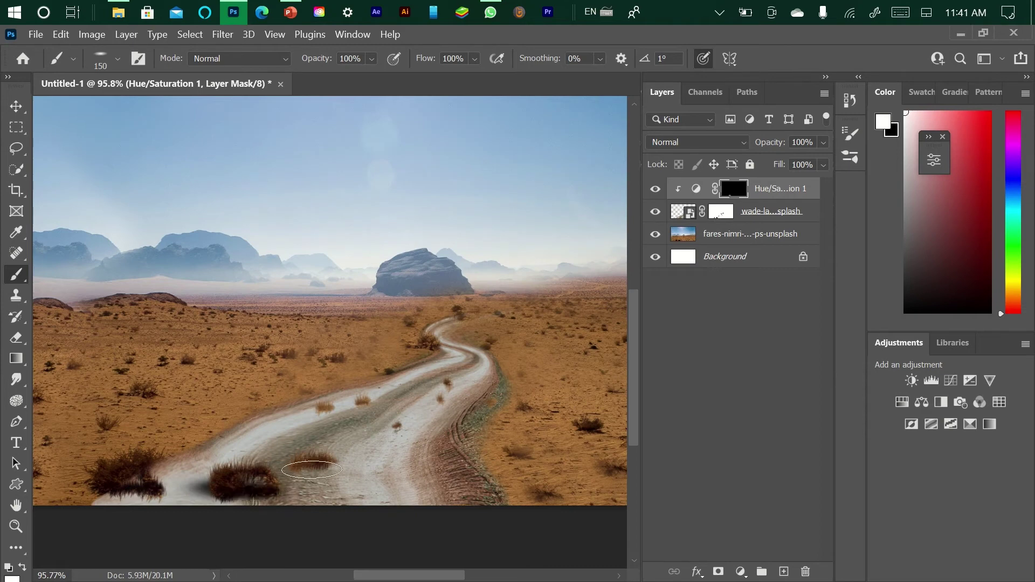
{"action": "left_click_drag", "start_coordinate": [312, 470], "coordinate": [326, 467]}
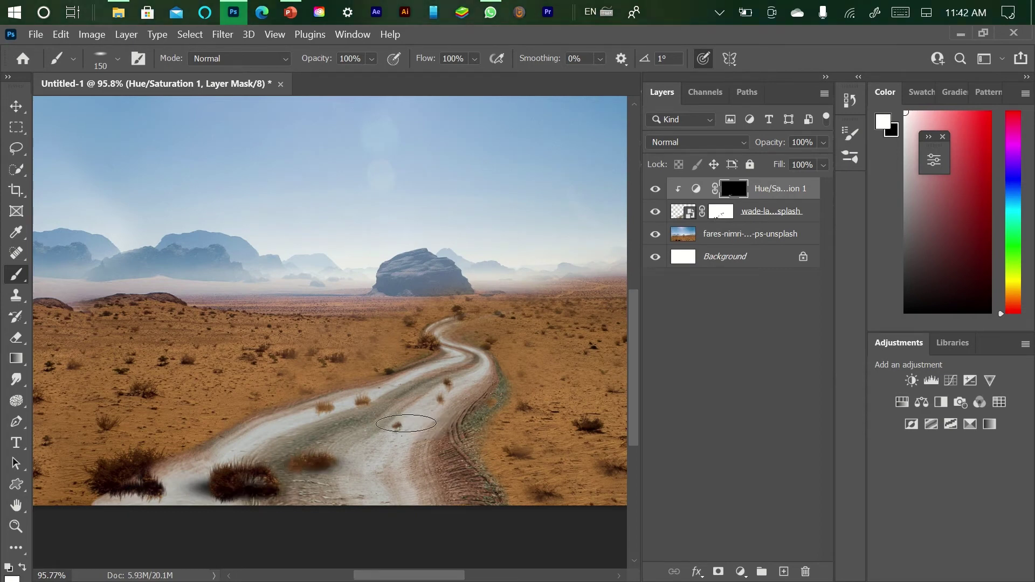
Shrink the brush and paint a shadow under the tiny bush in the middle of the road
{"action": "key", "text": "bracketleft"}
{"action": "key", "text": "bracketleft"}
{"action": "key", "text": "bracketleft"}
{"action": "key", "text": "bracketleft"}
{"action": "key", "text": "bracketleft"}
{"action": "key", "text": "bracketleft"}
{"action": "key", "text": "bracketleft"}
{"action": "left_click_drag", "start_coordinate": [394, 429], "coordinate": [398, 429]}
{"action": "key", "text": "ctrl+z"}
Try to paint a shadow under the big bush at the road's lower left edge with an 80 px brush
{"action": "key", "text": "bracketright"}
{"action": "key", "text": "bracketright"}
{"action": "mouse_move", "coordinate": [123, 494]}
{"action": "left_mouse_down"}
{"action": "mouse_move", "coordinate": [162, 494]}
{"action": "mouse_move", "coordinate": [135, 493]}
{"action": "left_mouse_up"}
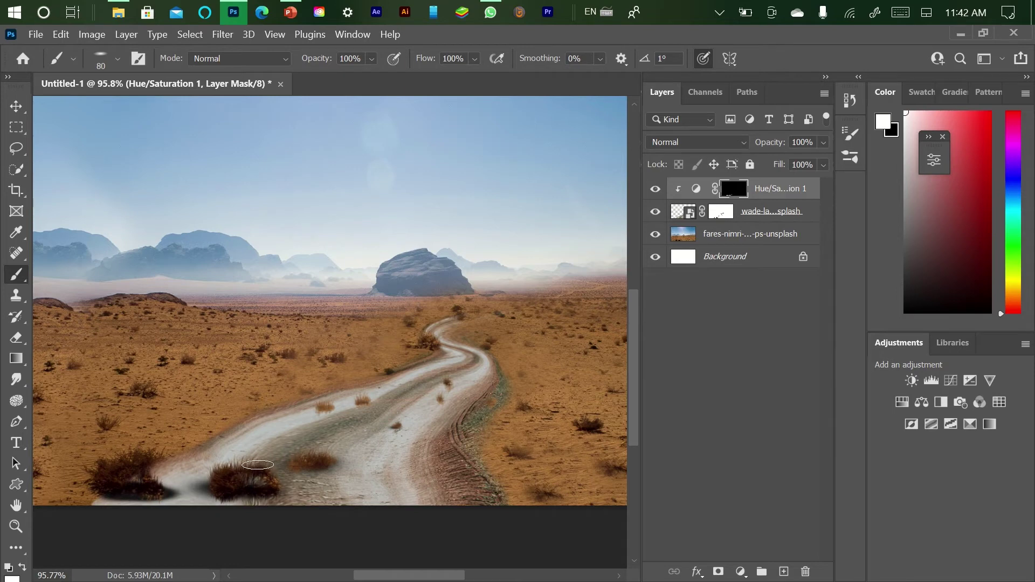
{"action": "key", "text": "ctrl+z"}
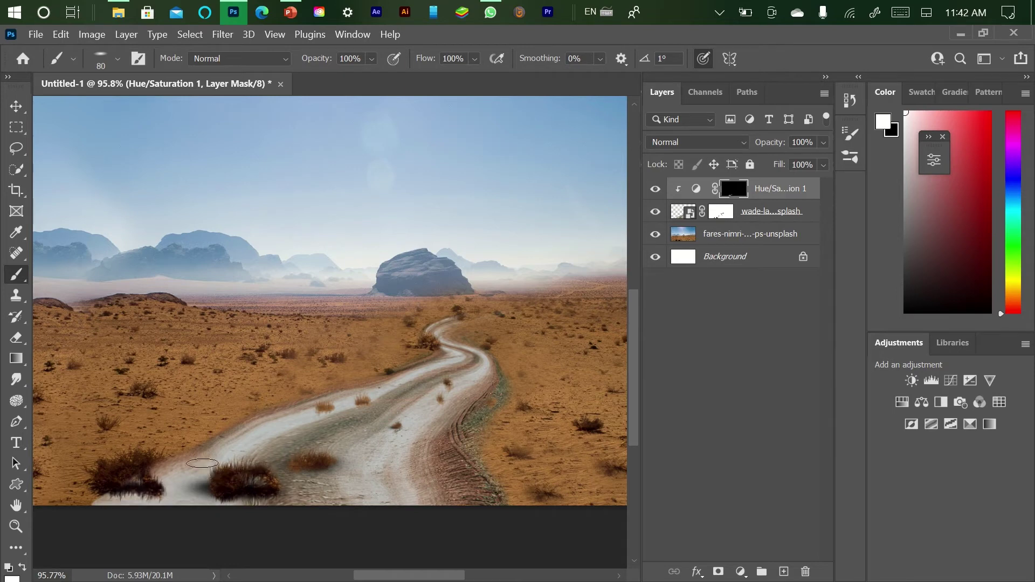
Set the brush to 60 px, adjust its roundness, and dab shadows under the small bushes along the road's middle and upper stretches
{"action": "key", "text": "bracketright"}
{"action": "key", "text": "bracketright"}
{"action": "key", "text": "bracketright"}
{"action": "key", "text": "bracketright"}
{"action": "key", "text": "bracketright"}
{"action": "key", "text": "bracketleft"}
{"action": "key", "text": "bracketleft"}
{"action": "key", "text": "bracketleft"}
{"action": "key", "text": "bracketleft"}
{"action": "key", "text": "bracketleft"}
{"action": "key", "text": "bracketleft"}
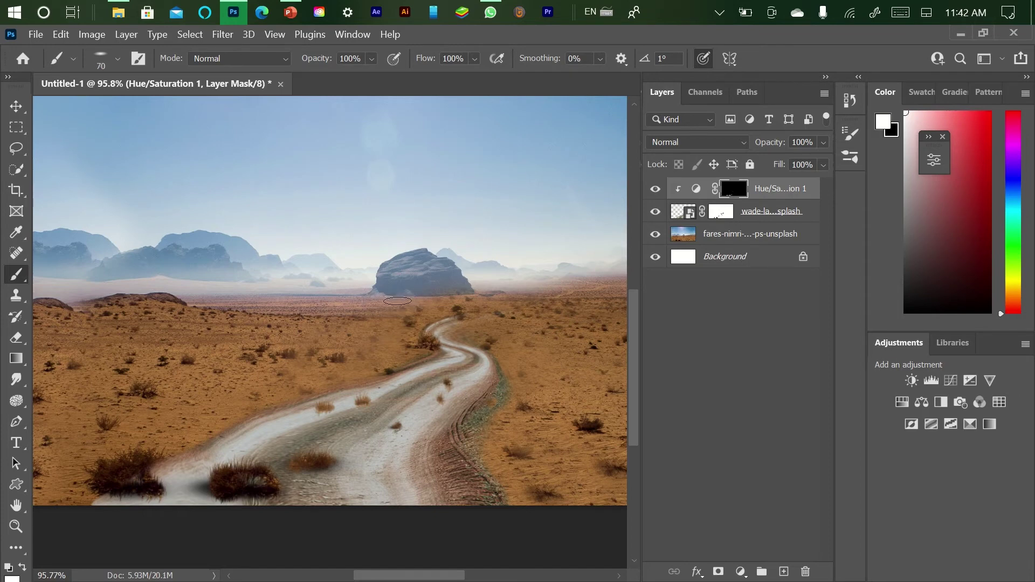
{"action": "right_click", "coordinate": [398, 300]}
{"action": "key", "text": "bracketleft"}
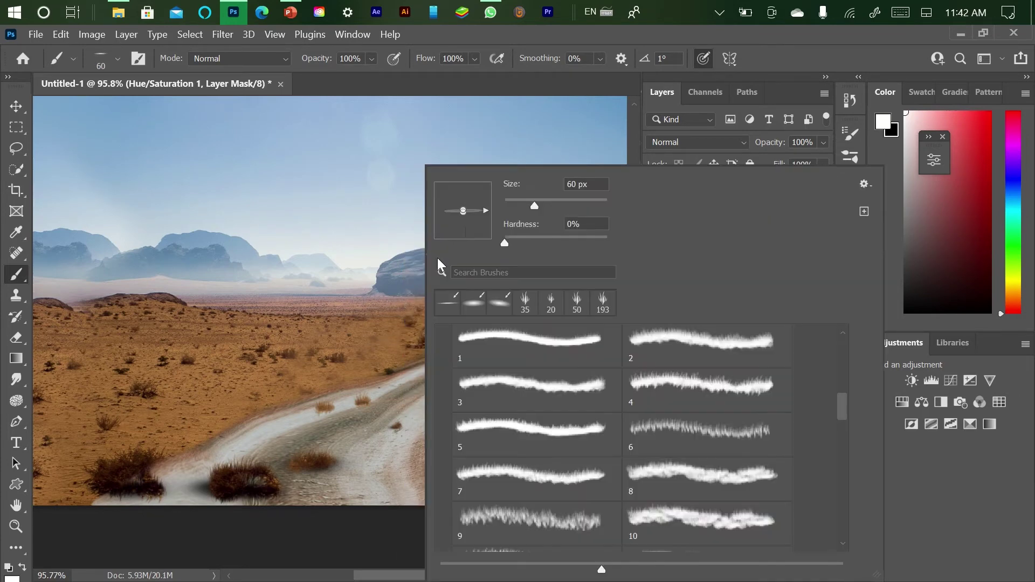
{"action": "left_click_drag", "start_coordinate": [464, 212], "coordinate": [466, 216]}
{"action": "left_click", "coordinate": [415, 323]}
{"action": "left_click", "coordinate": [428, 346]}
{"action": "left_click", "coordinate": [365, 403]}
{"action": "left_click", "coordinate": [327, 411]}
{"action": "left_click", "coordinate": [459, 318]}
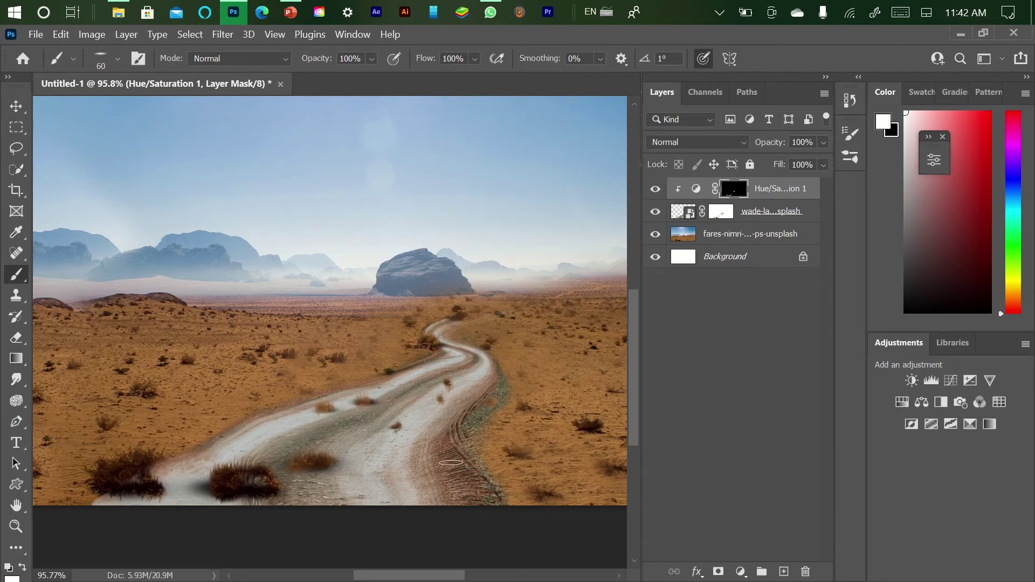
Make the brush tip rounder, enlarge it to 150 px, and shadow the big bush at the road's lower left edge
{"action": "mouse_move", "coordinate": [143, 486]}
{"action": "left_mouse_down"}
{"action": "mouse_move", "coordinate": [159, 497]}
{"action": "mouse_move", "coordinate": [120, 493]}
{"action": "left_mouse_up"}
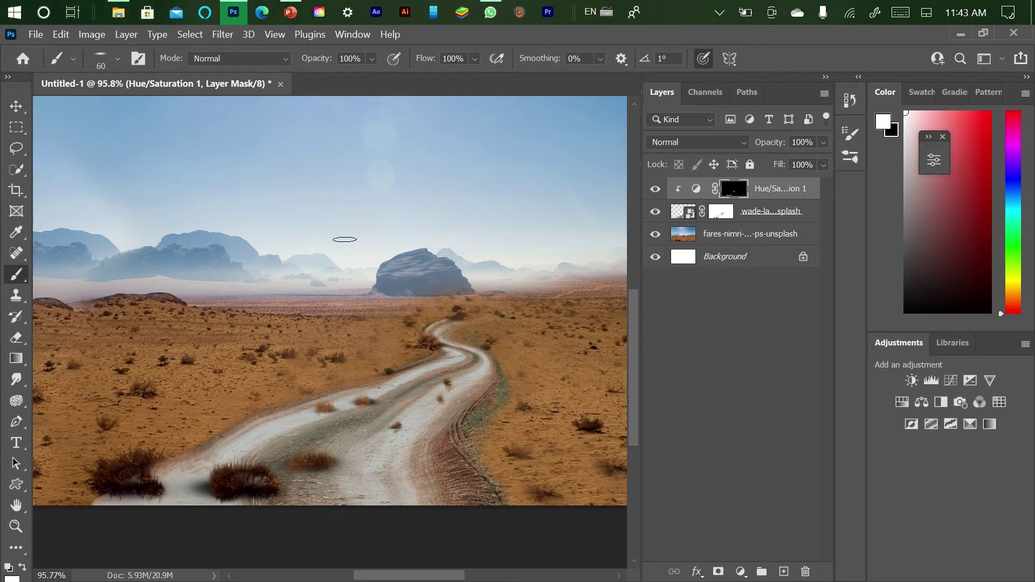
{"action": "right_click", "coordinate": [312, 293]}
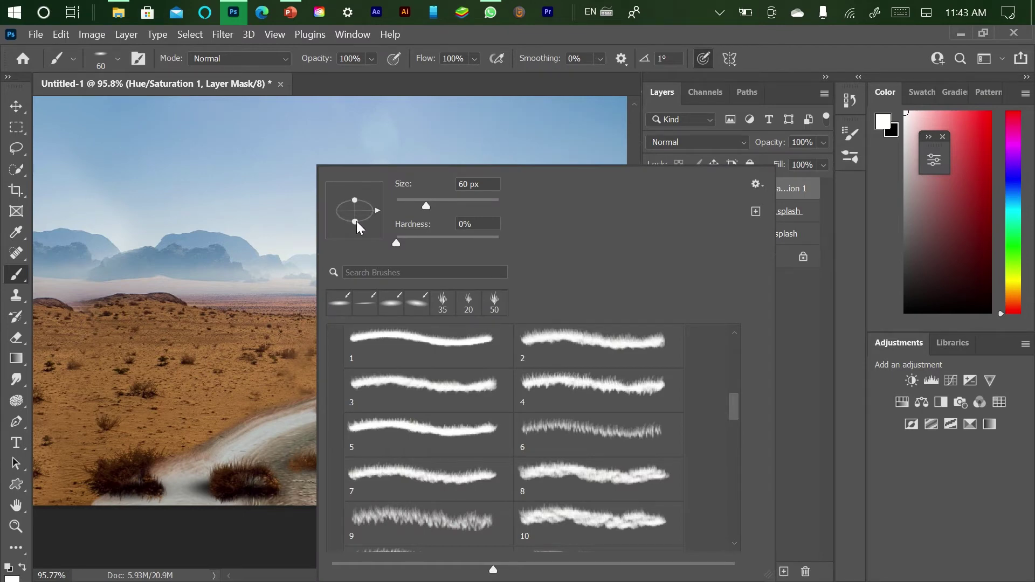
{"action": "left_click", "coordinate": [135, 474]}
{"action": "key", "text": "bracketright"}
{"action": "key", "text": "bracketright"}
{"action": "key", "text": "bracketright"}
{"action": "key", "text": "bracketright"}
{"action": "key", "text": "bracketright"}
{"action": "key", "text": "bracketright"}
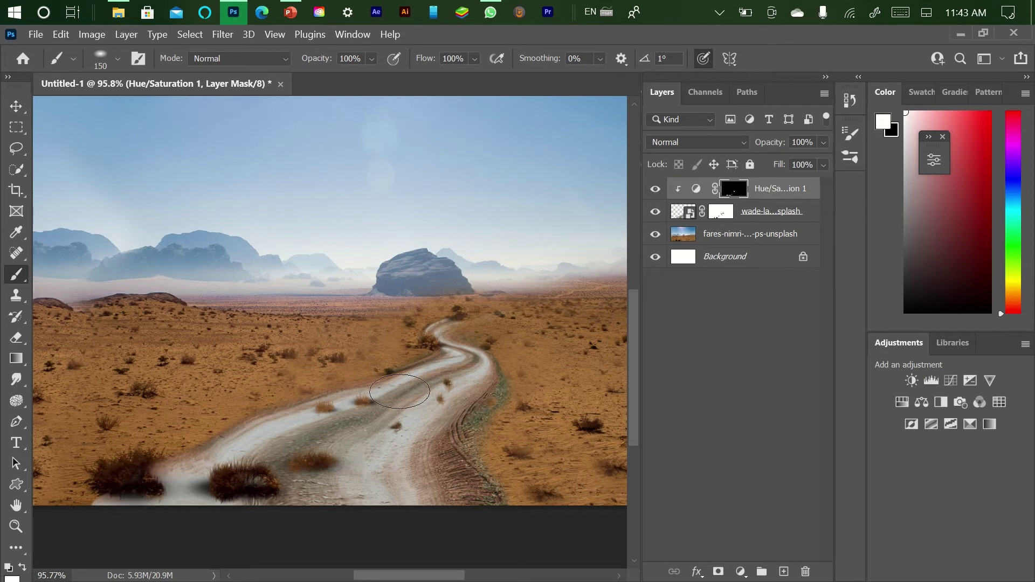
Reduce the shadow brush to 25 px and look over the bushes along the road
{"action": "key", "text": "bracketleft"}
{"action": "key", "text": "bracketleft"}
{"action": "key", "text": "bracketleft"}
{"action": "key", "text": "bracketleft"}
{"action": "key", "text": "bracketleft"}
{"action": "key", "text": "bracketleft"}
{"action": "key", "text": "bracketleft"}
{"action": "key", "text": "bracketleft"}
{"action": "key", "text": "bracketleft"}
{"action": "key", "text": "bracketleft"}
{"action": "scroll", "coordinate": [400, 436], "scroll_direction": "down", "scroll_amount": 2}
{"action": "scroll", "coordinate": [405, 434], "scroll_direction": "up", "scroll_amount": 3}
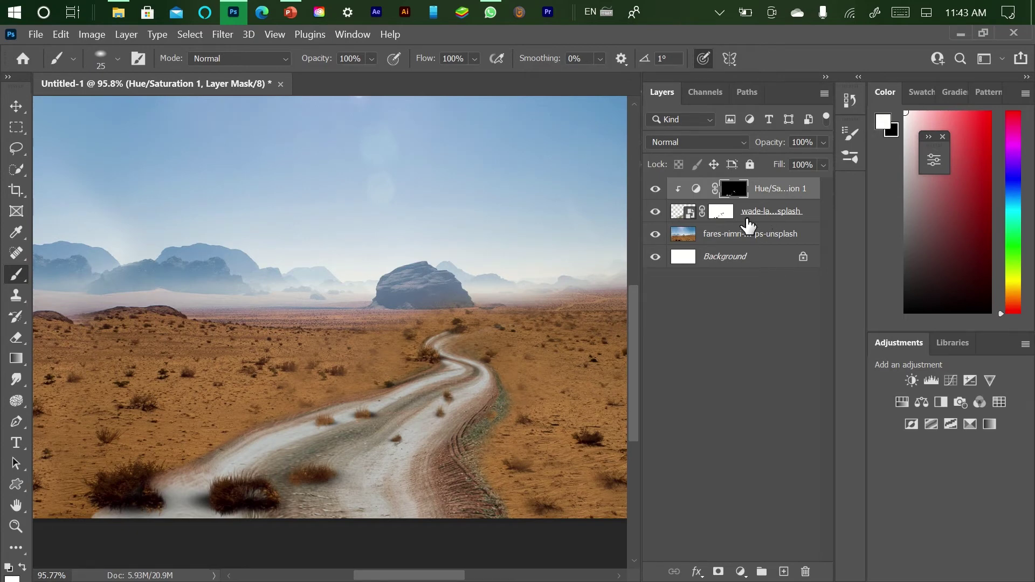
Add a Color Balance layer clipped to the road layers and set its midtones to Cyan-Red -14, Magenta-Green -34 and Yellow-Blue -66
{"action": "left_click", "coordinate": [742, 572]}
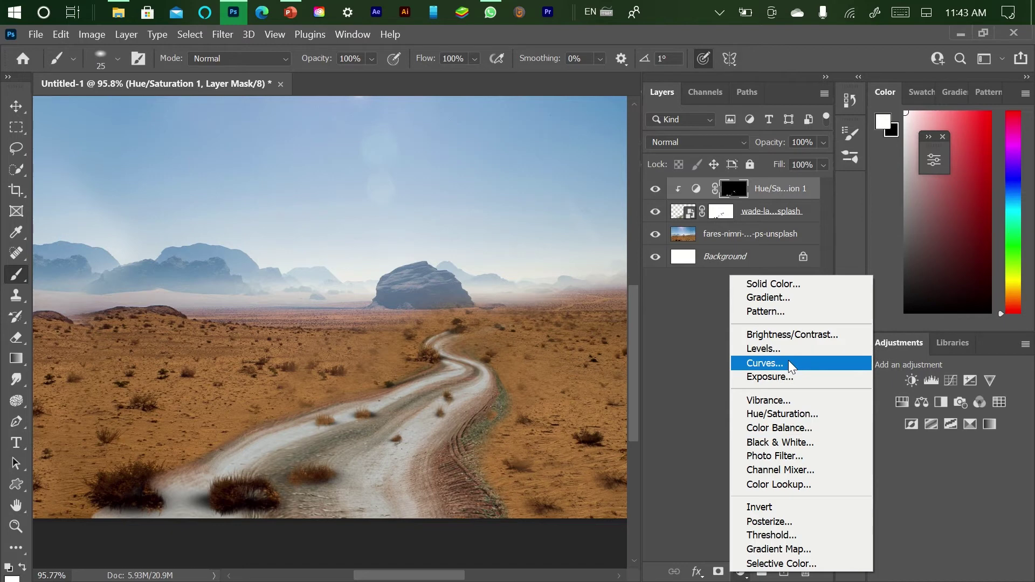
{"action": "left_click", "coordinate": [792, 426]}
{"action": "left_click_drag", "start_coordinate": [767, 270], "coordinate": [750, 270]}
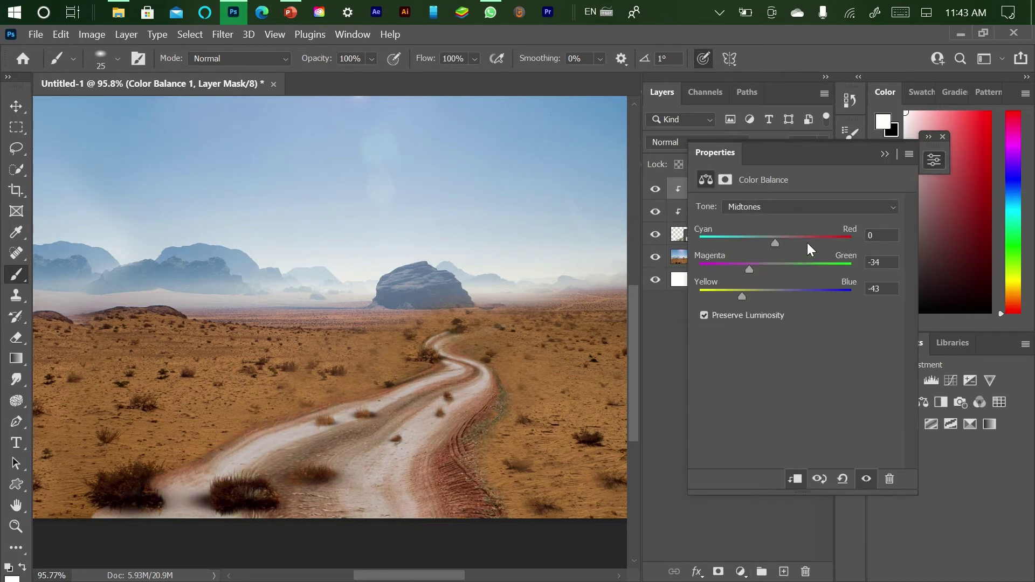
{"action": "left_click_drag", "start_coordinate": [808, 242], "coordinate": [766, 245]}
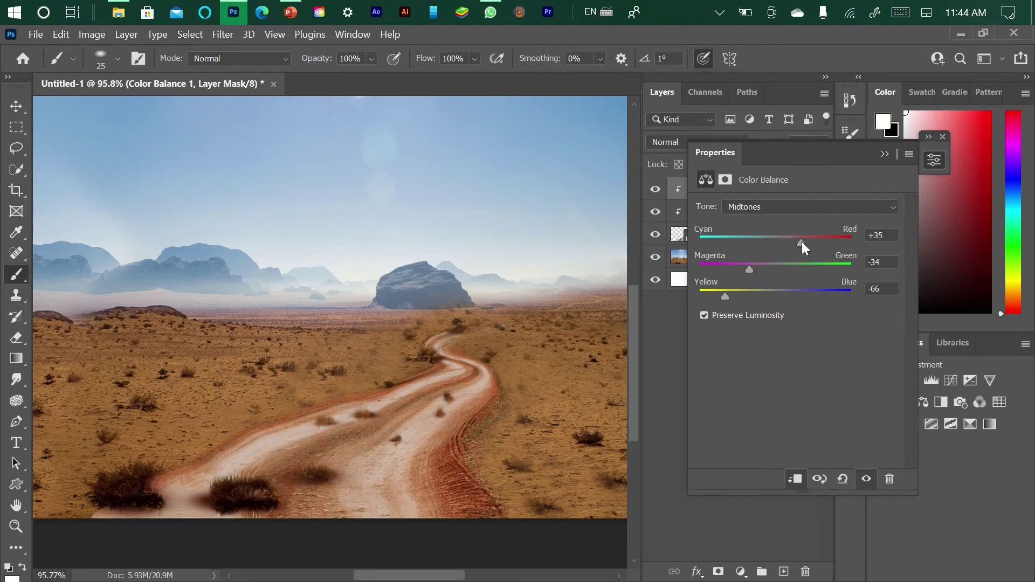
{"action": "left_click_drag", "start_coordinate": [760, 241], "coordinate": [765, 241]}
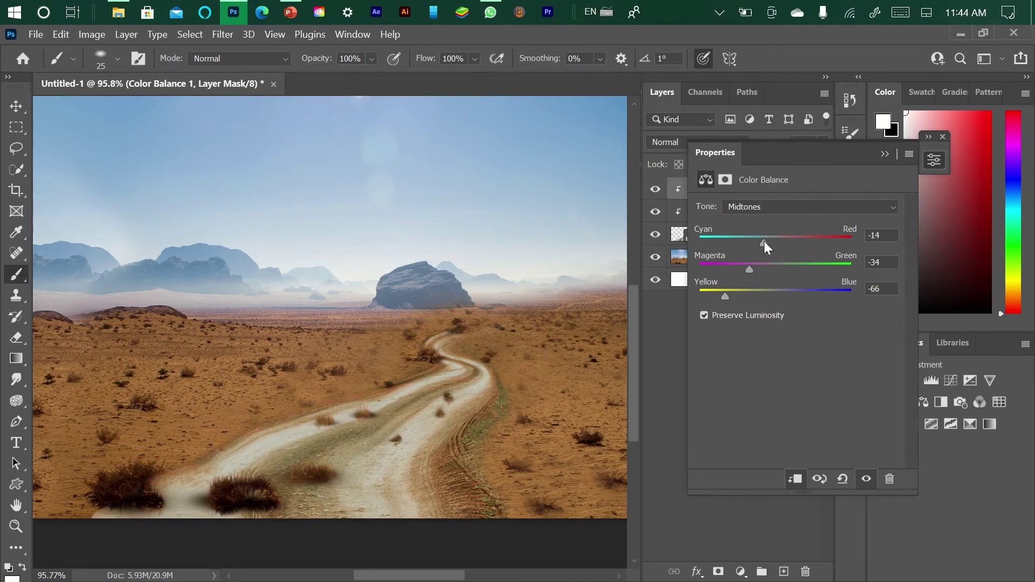
Set the Color Balance highlights to about Cyan-Red +68, Magenta-Green +61 and Yellow-Blue +56
{"action": "left_click", "coordinate": [788, 208]}
{"action": "left_click", "coordinate": [788, 245]}
{"action": "left_click_drag", "start_coordinate": [788, 244], "coordinate": [812, 245]}
{"action": "left_click_drag", "start_coordinate": [755, 296], "coordinate": [827, 238]}
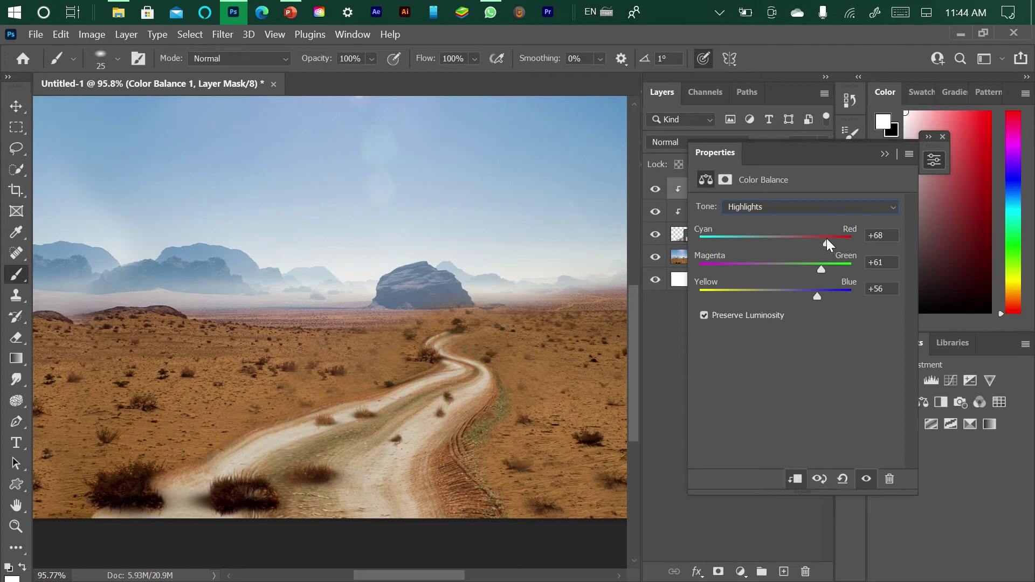
{"action": "left_click", "coordinate": [887, 154]}
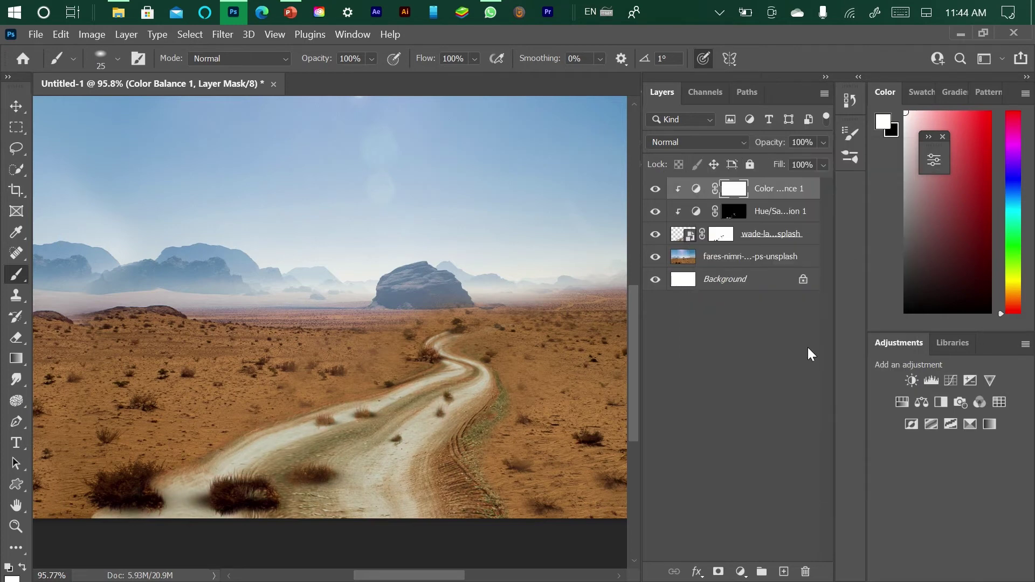
{"action": "left_click", "coordinate": [741, 572]}
{"action": "left_click", "coordinate": [826, 397]}
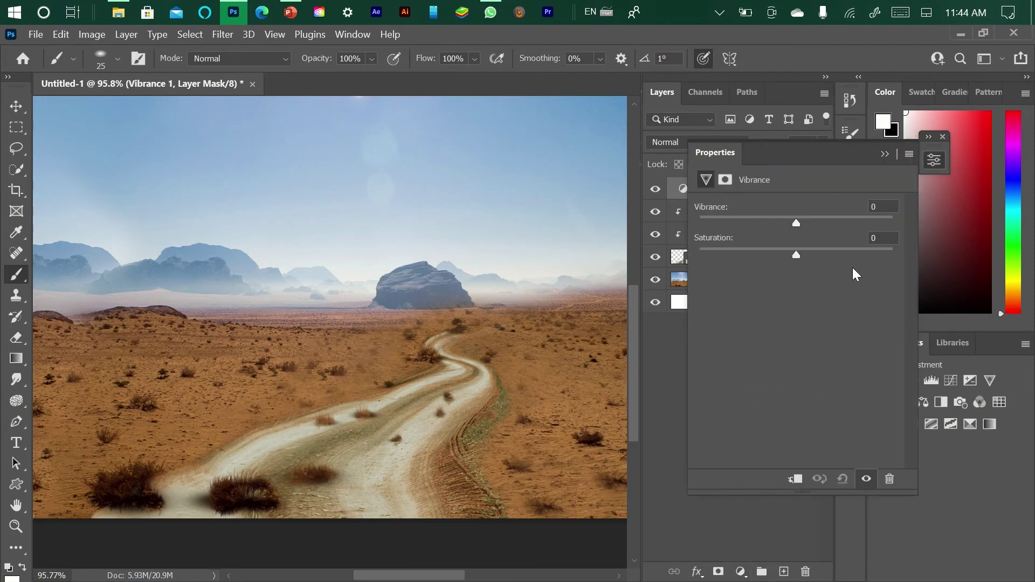
{"action": "left_click", "coordinate": [882, 159]}
{"action": "key", "text": "Delete"}
{"action": "key", "text": "Delete"}
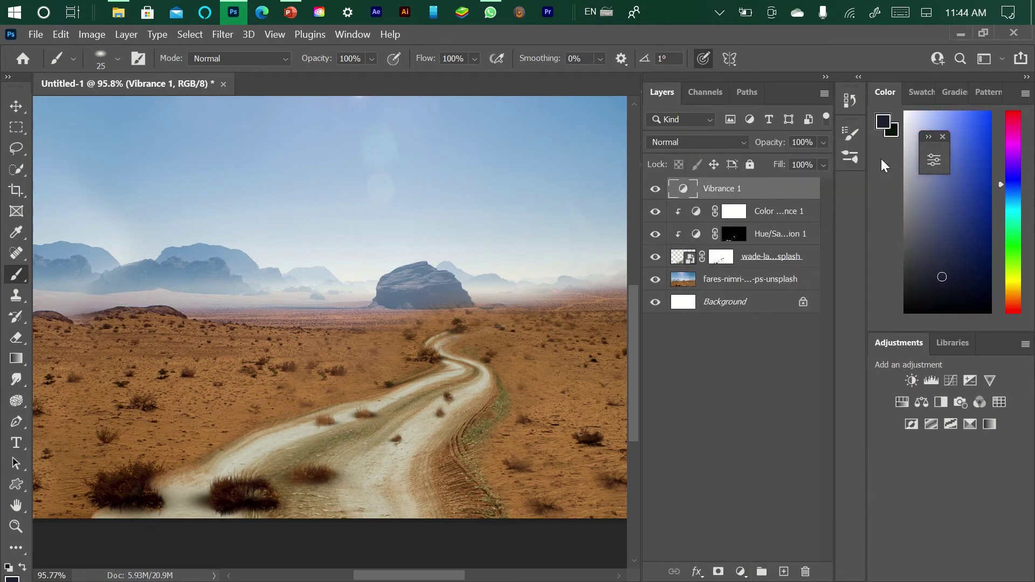
Add a Hue/Saturation layer above the Color Balance layer, clip it to the road, and lower its Saturation to -26
{"action": "left_click", "coordinate": [741, 572]}
{"action": "left_click", "coordinate": [784, 415]}
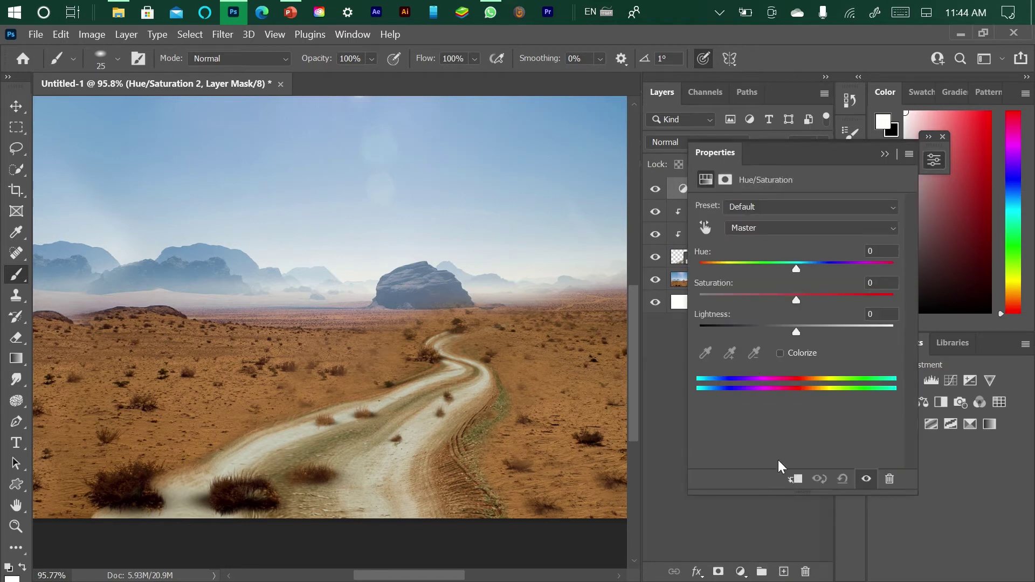
{"action": "left_click", "coordinate": [796, 480]}
{"action": "mouse_move", "coordinate": [796, 301]}
{"action": "left_mouse_down"}
{"action": "mouse_move", "coordinate": [729, 305]}
{"action": "mouse_move", "coordinate": [782, 315]}
{"action": "left_mouse_up"}
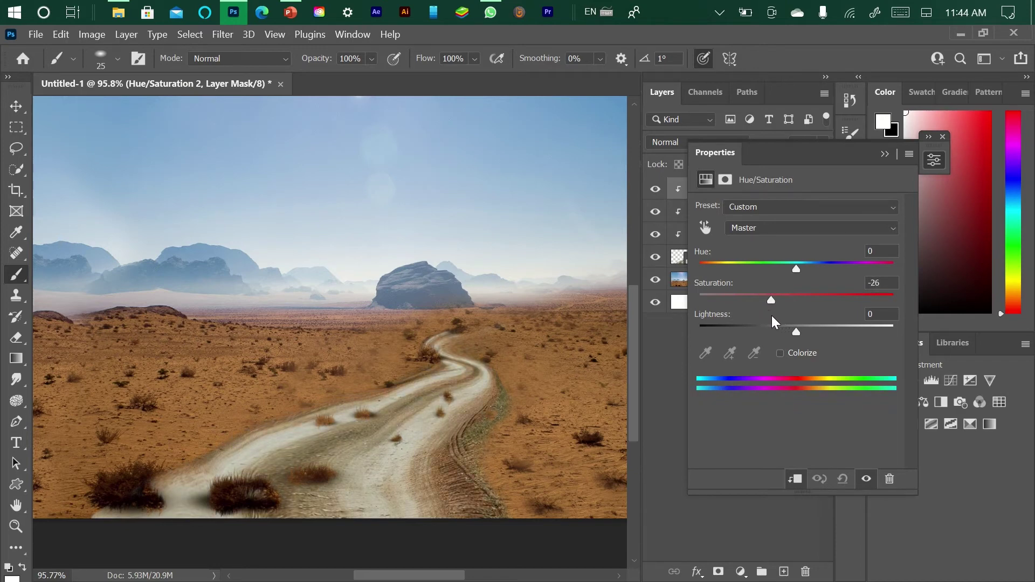
{"action": "left_click", "coordinate": [886, 155]}
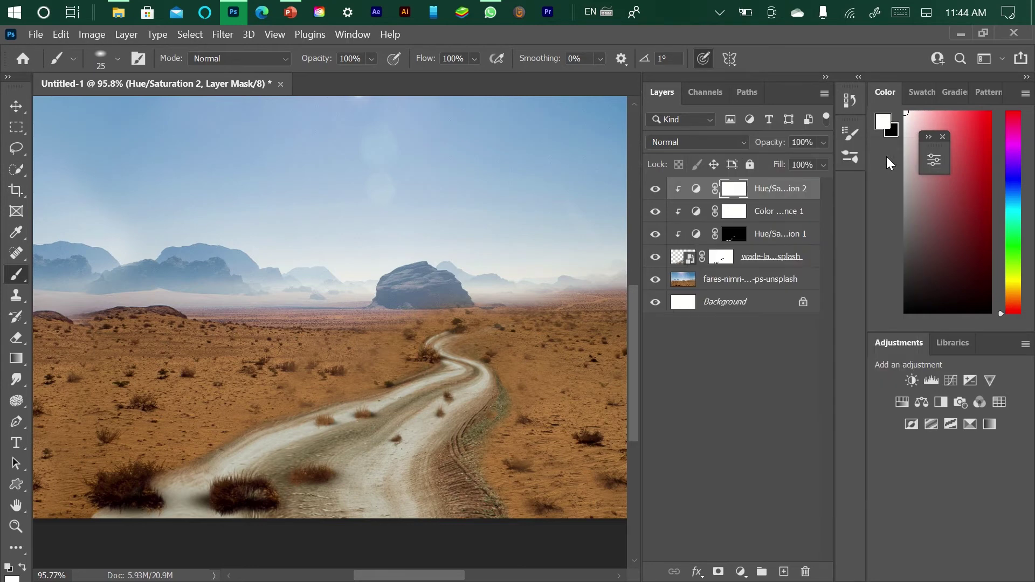
Readjust the Color Balance layer's midtones to Cyan-Red +56, Magenta-Green +2 and Yellow-Blue -85
{"action": "key", "text": "ctrl+0"}
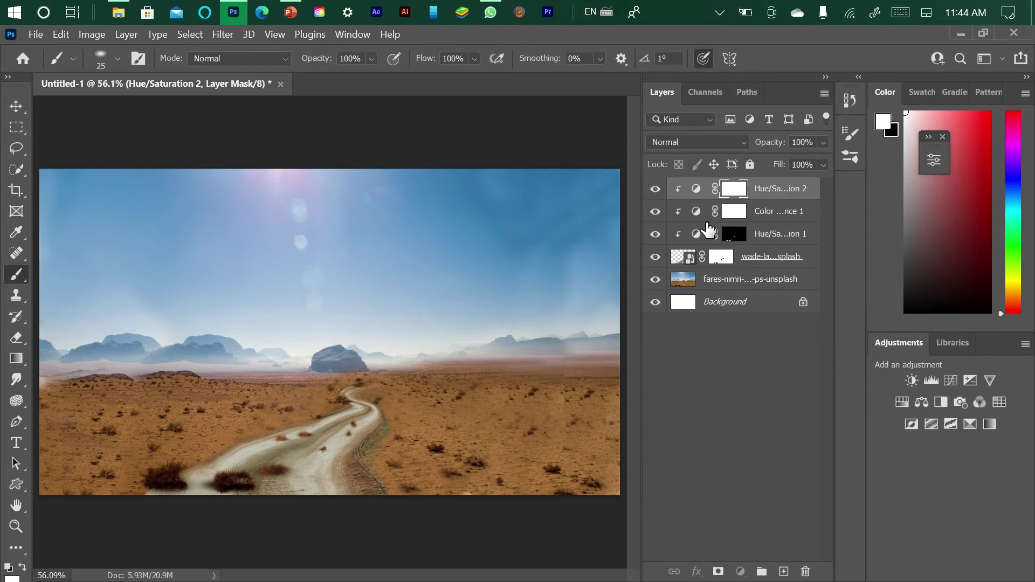
{"action": "left_click", "coordinate": [706, 212]}
{"action": "key", "text": "space"}
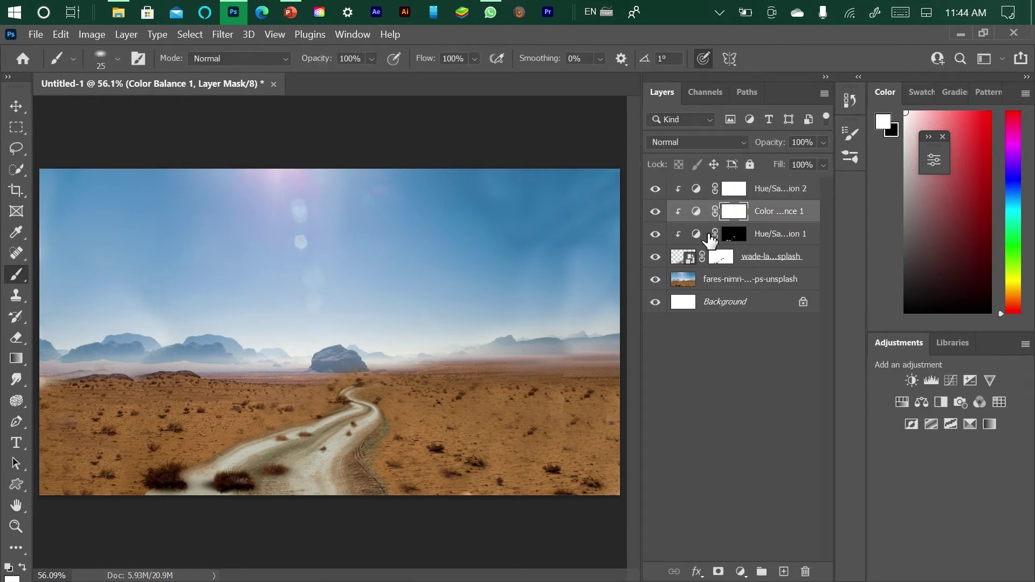
{"action": "left_click", "coordinate": [698, 220]}
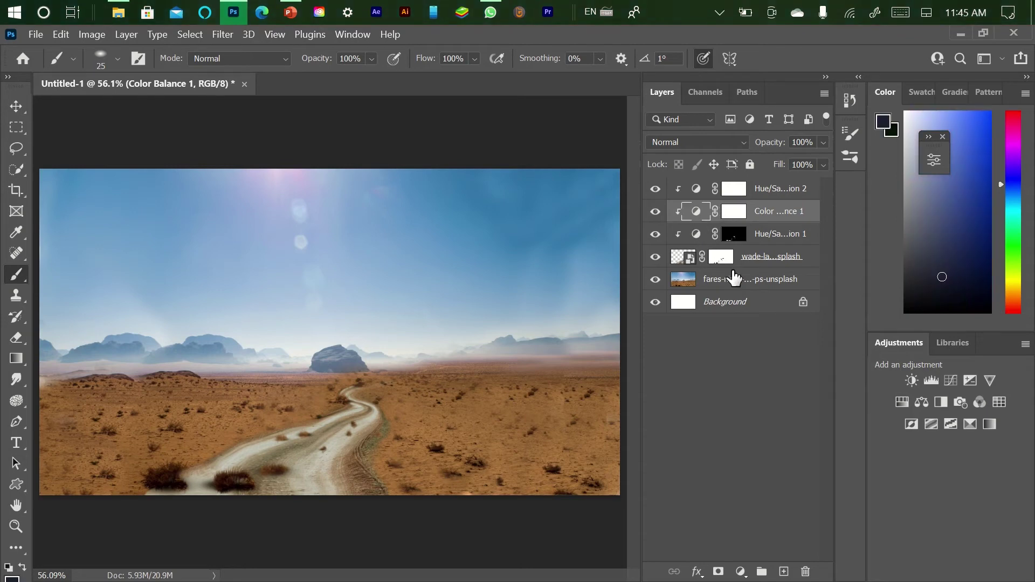
{"action": "key", "text": "space"}
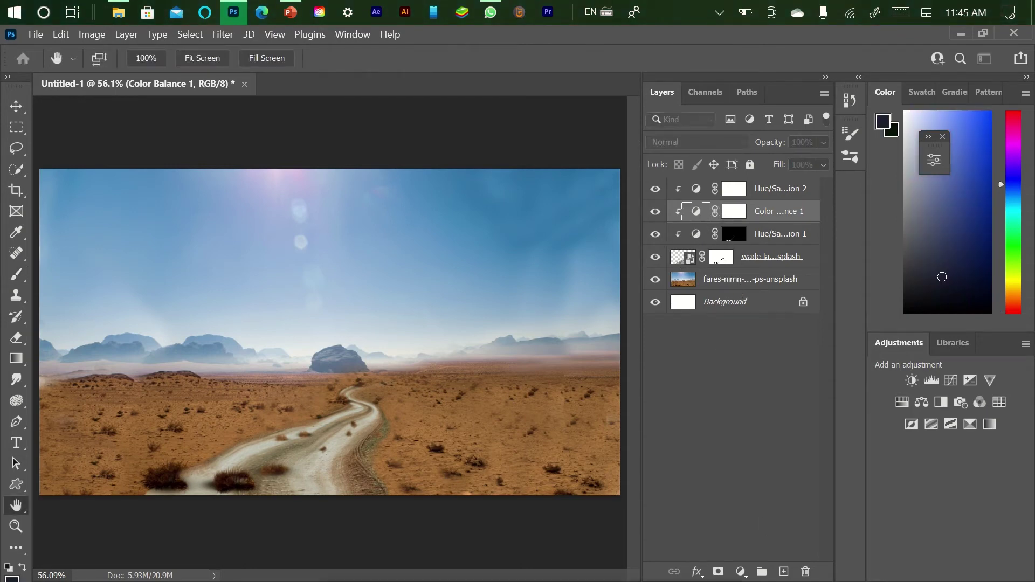
{"action": "double_click", "coordinate": [697, 211]}
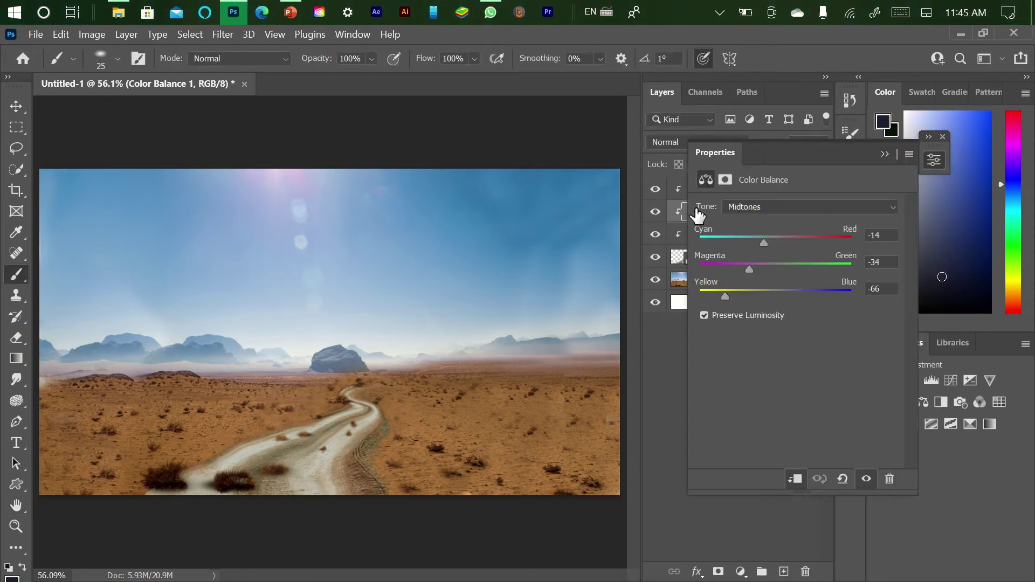
{"action": "left_click_drag", "start_coordinate": [745, 298], "coordinate": [732, 276]}
{"action": "mouse_move", "coordinate": [820, 240]}
{"action": "left_mouse_down"}
{"action": "mouse_move", "coordinate": [791, 241]}
{"action": "mouse_move", "coordinate": [831, 250]}
{"action": "mouse_move", "coordinate": [811, 251]}
{"action": "left_mouse_up"}
{"action": "left_click_drag", "start_coordinate": [714, 271], "coordinate": [701, 291]}
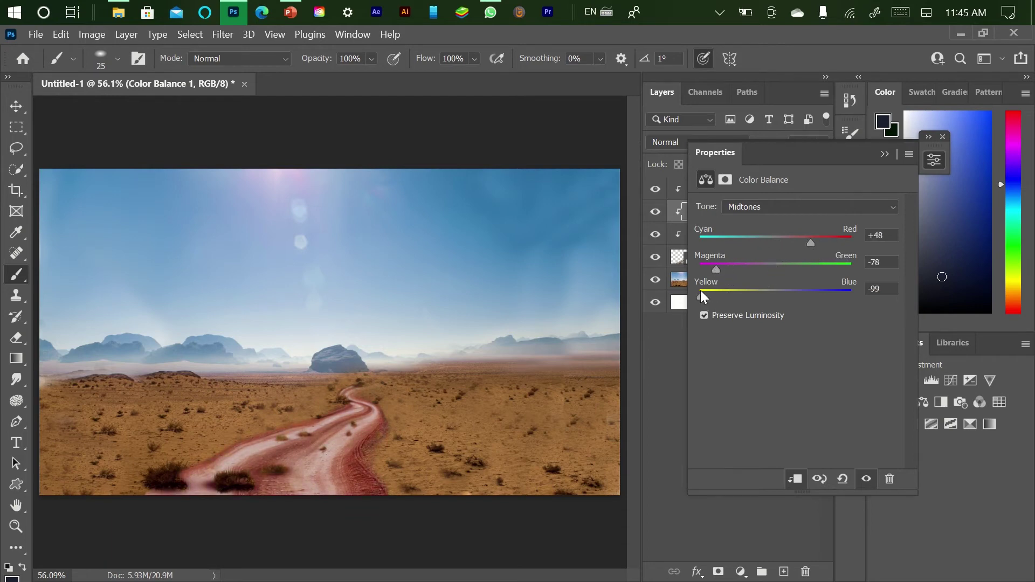
{"action": "left_click_drag", "start_coordinate": [804, 235], "coordinate": [736, 245]}
{"action": "mouse_move", "coordinate": [701, 295]}
{"action": "left_mouse_down"}
{"action": "mouse_move", "coordinate": [721, 291]}
{"action": "mouse_move", "coordinate": [709, 295]}
{"action": "left_mouse_up"}
{"action": "left_click_drag", "start_coordinate": [788, 263], "coordinate": [711, 312]}
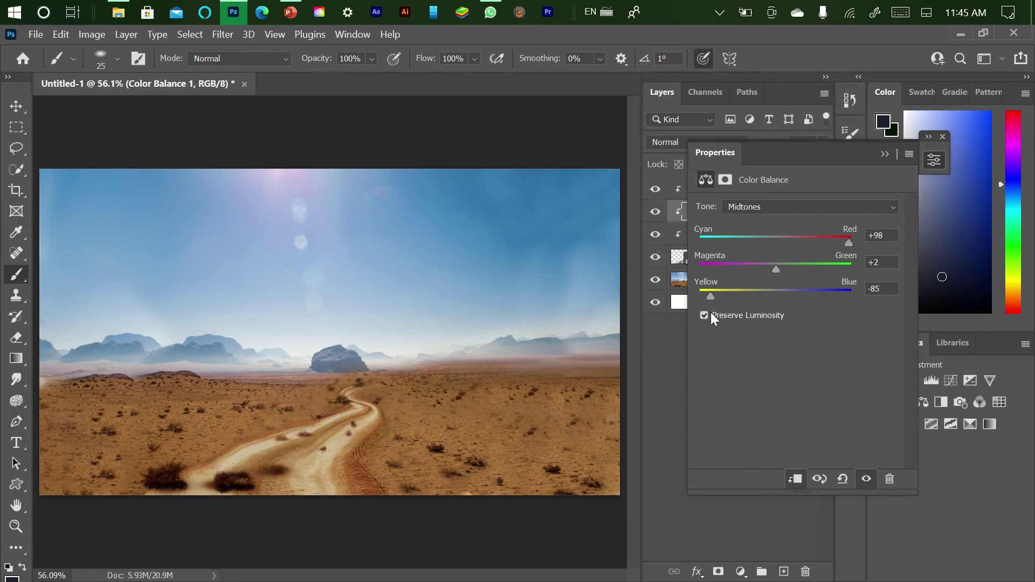
{"action": "mouse_move", "coordinate": [811, 242]}
{"action": "left_mouse_down"}
{"action": "mouse_move", "coordinate": [794, 243]}
{"action": "mouse_move", "coordinate": [818, 247]}
{"action": "left_mouse_up"}
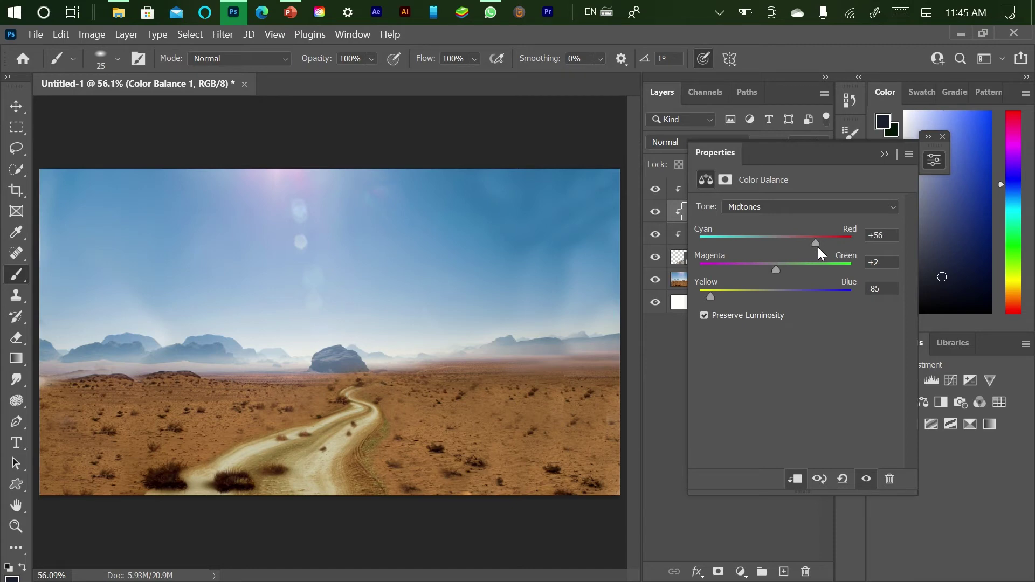
Adjust the Color Balance shadows, setting Magenta-Green to -8 and Yellow-Blue to -6
{"action": "left_click", "coordinate": [814, 211]}
{"action": "left_click", "coordinate": [820, 220]}
{"action": "left_click_drag", "start_coordinate": [817, 237], "coordinate": [771, 312]}
{"action": "mouse_move", "coordinate": [785, 275]}
{"action": "left_mouse_down"}
{"action": "mouse_move", "coordinate": [781, 264]}
{"action": "mouse_move", "coordinate": [799, 265]}
{"action": "mouse_move", "coordinate": [739, 272]}
{"action": "mouse_move", "coordinate": [770, 285]}
{"action": "left_mouse_up"}
Change the Color Balance highlights to Cyan-Red +58, Magenta-Green +26 and Yellow-Blue +22
{"action": "left_click", "coordinate": [785, 202]}
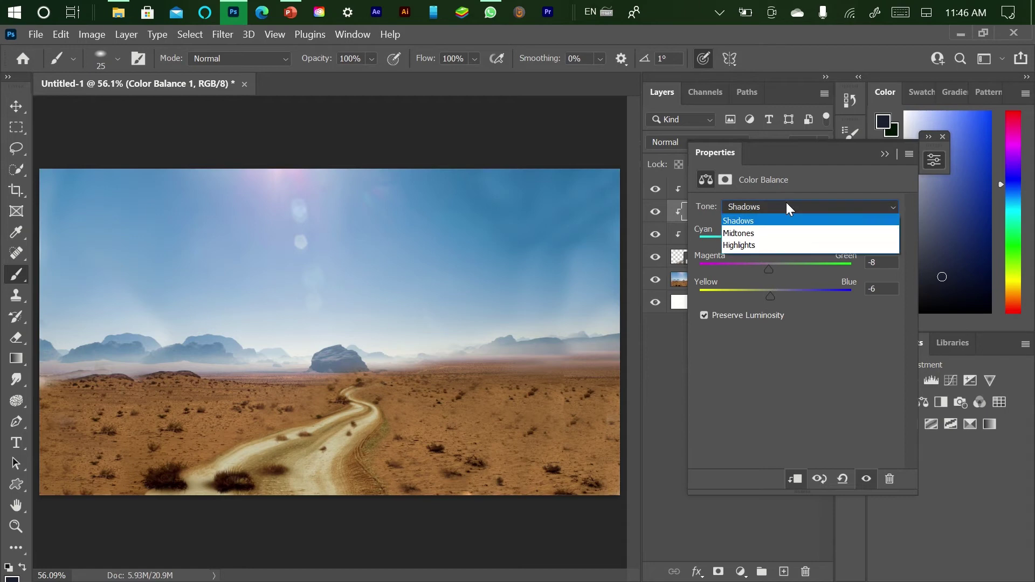
{"action": "left_click", "coordinate": [784, 242]}
{"action": "left_click_drag", "start_coordinate": [798, 241], "coordinate": [751, 287]}
{"action": "left_click_drag", "start_coordinate": [806, 241], "coordinate": [792, 301]}
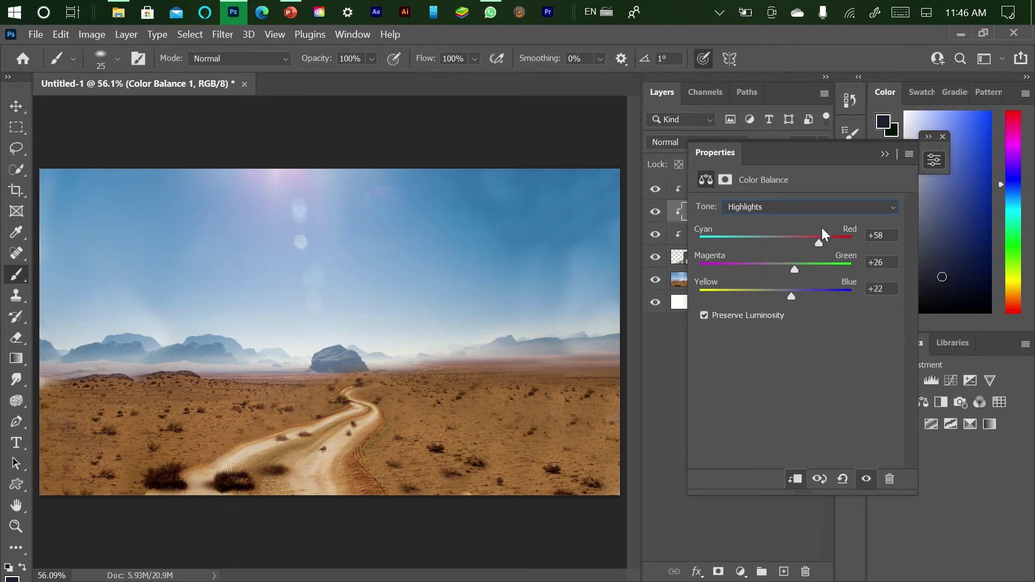
{"action": "left_click", "coordinate": [885, 154]}
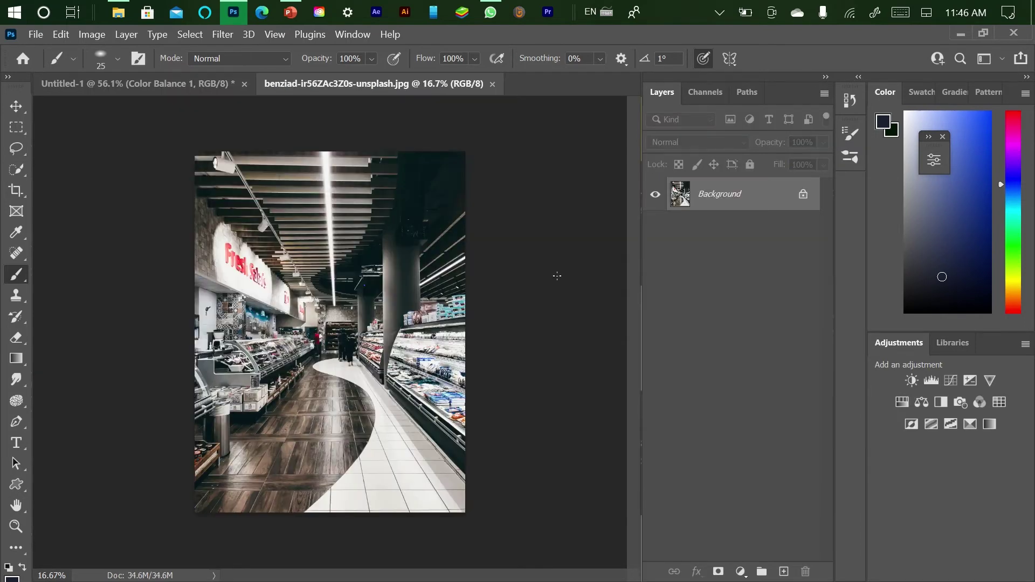
{"action": "left_click", "coordinate": [751, 93]}
{"action": "left_click", "coordinate": [672, 95]}
{"action": "left_click", "coordinate": [118, 12]}
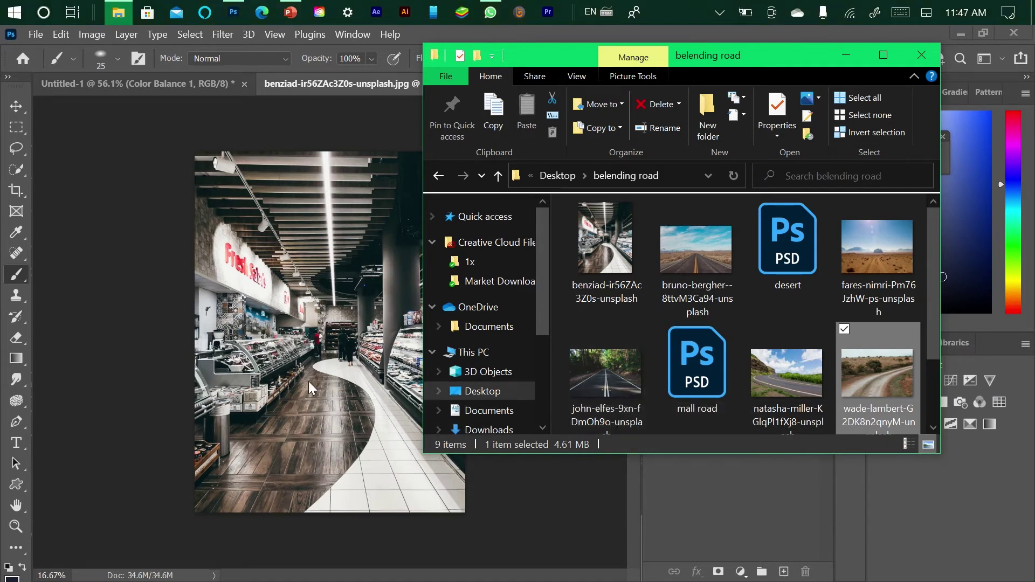
{"action": "left_click", "coordinate": [847, 55]}
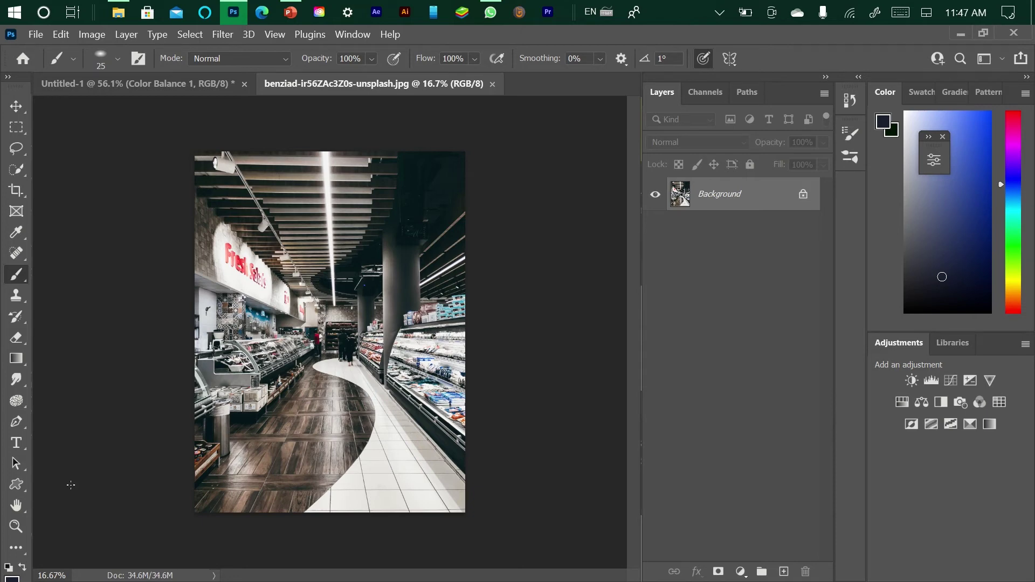
Trace a closed Pen tool path around the supermarket's dark wooden floor, starting under the jar crate at the photo's edge
{"action": "left_click", "coordinate": [16, 422]}
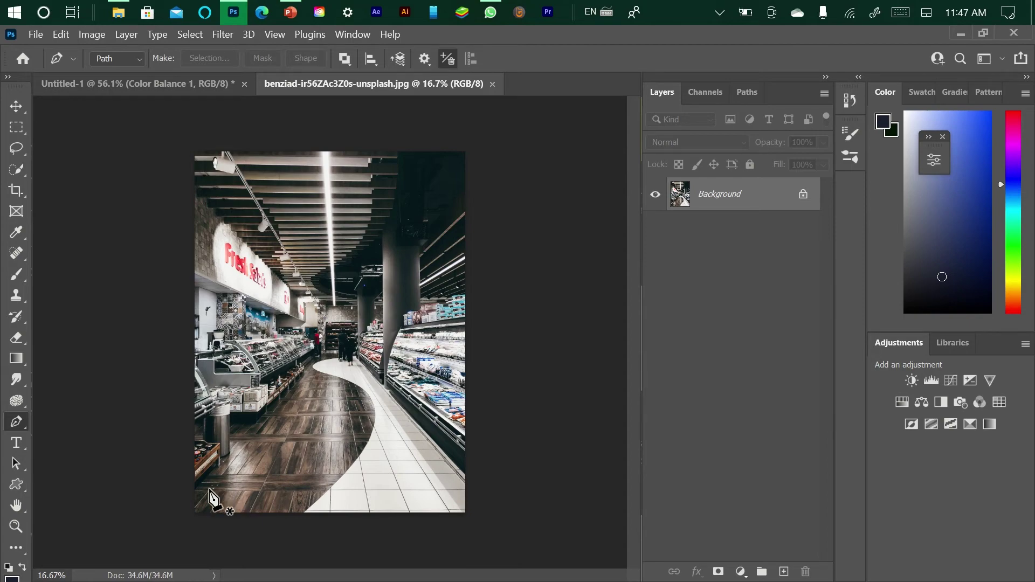
{"action": "scroll", "coordinate": [190, 481], "scroll_direction": "up", "scroll_amount": 1}
{"action": "scroll", "coordinate": [189, 482], "scroll_direction": "up", "scroll_amount": 20}
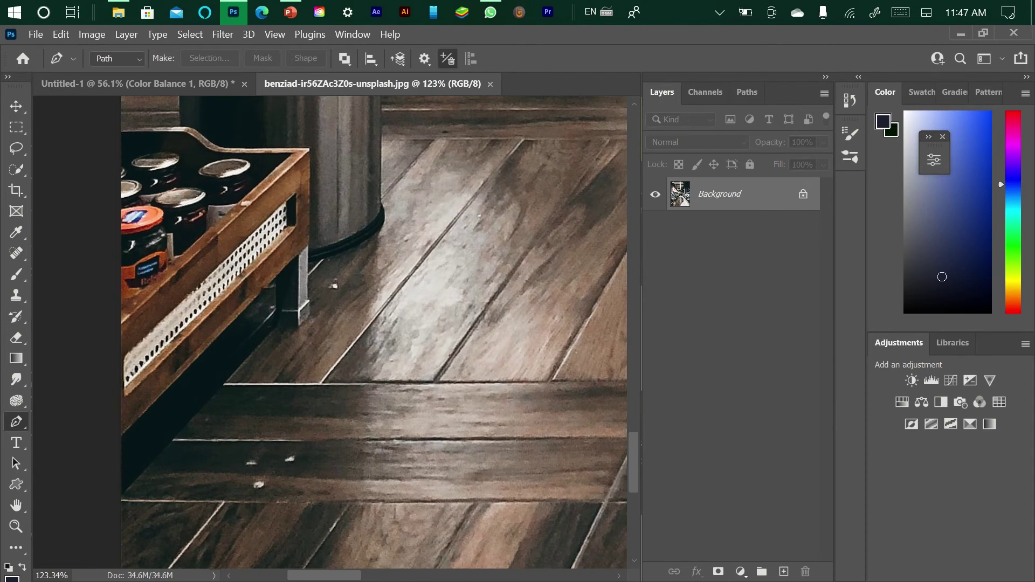
{"action": "left_click", "coordinate": [118, 439]}
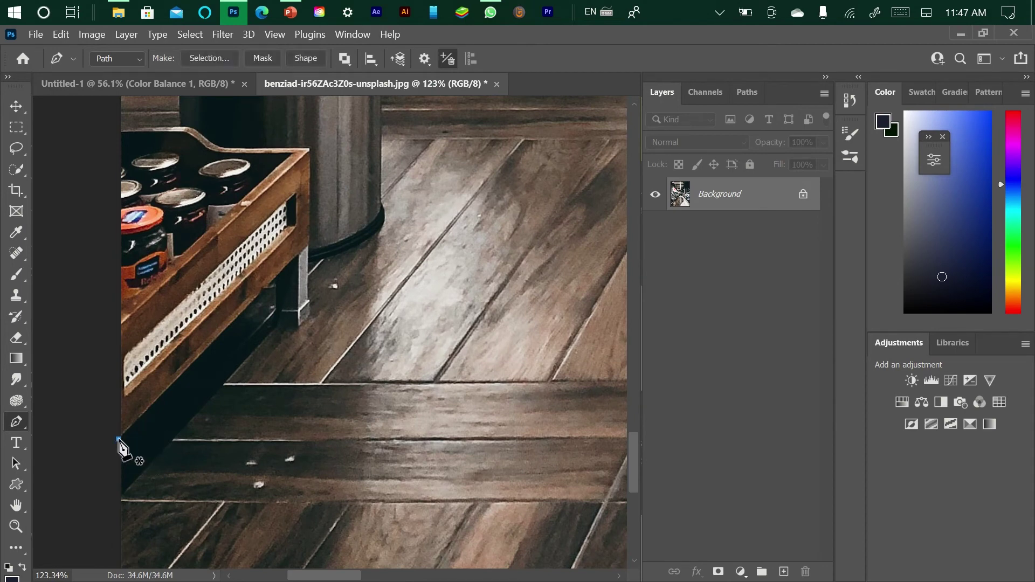
{"action": "left_click", "coordinate": [274, 278]}
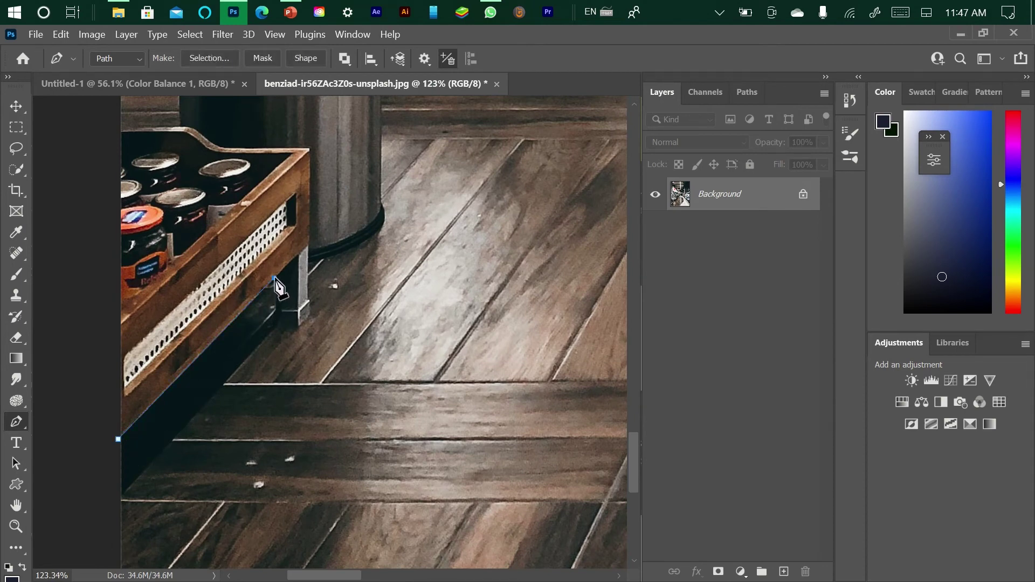
{"action": "left_click", "coordinate": [275, 328]}
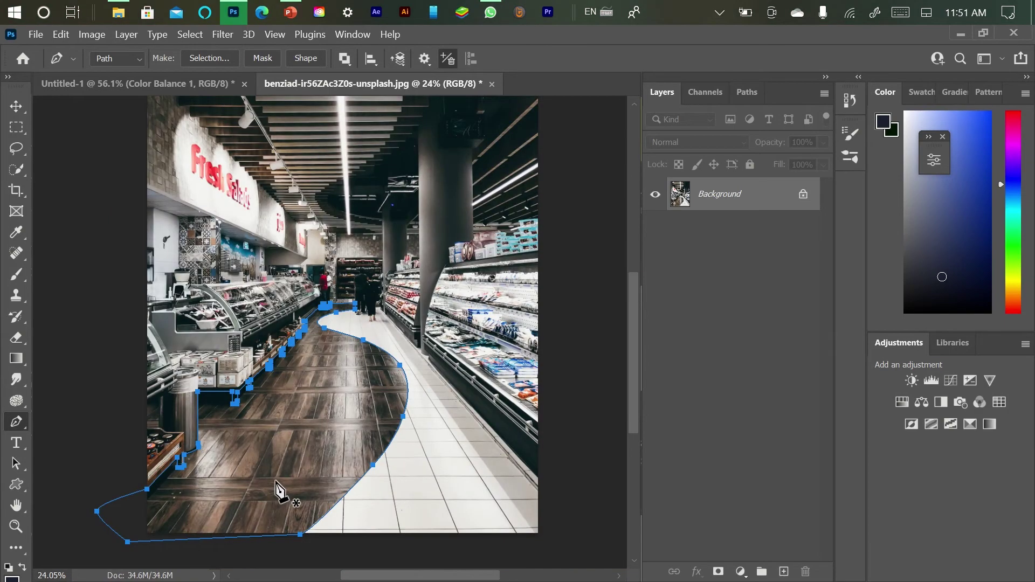
Turn the floor path into a new anti-aliased selection with a feather radius of 0 pixels
{"action": "right_click", "coordinate": [274, 481]}
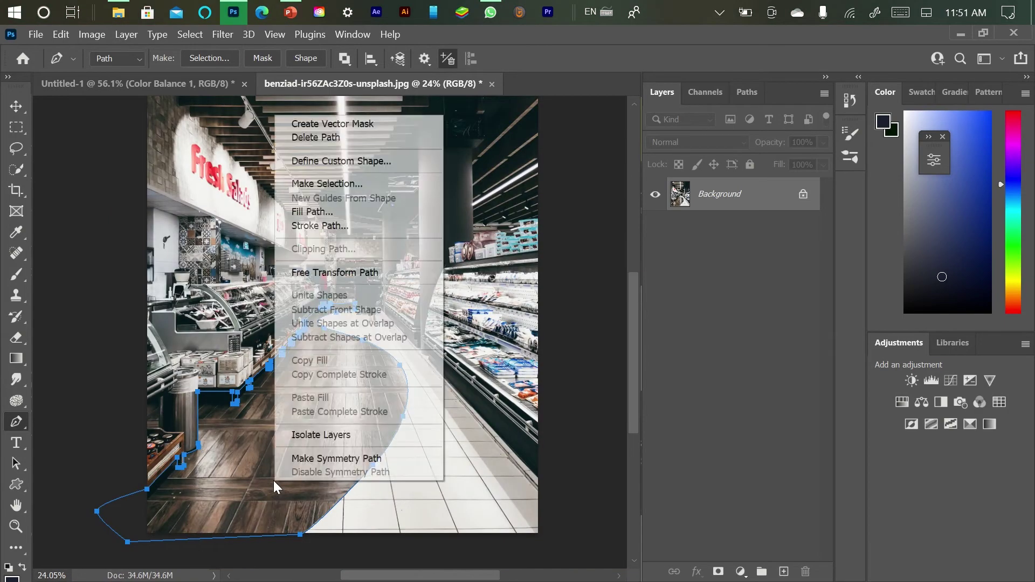
{"action": "left_click", "coordinate": [327, 186]}
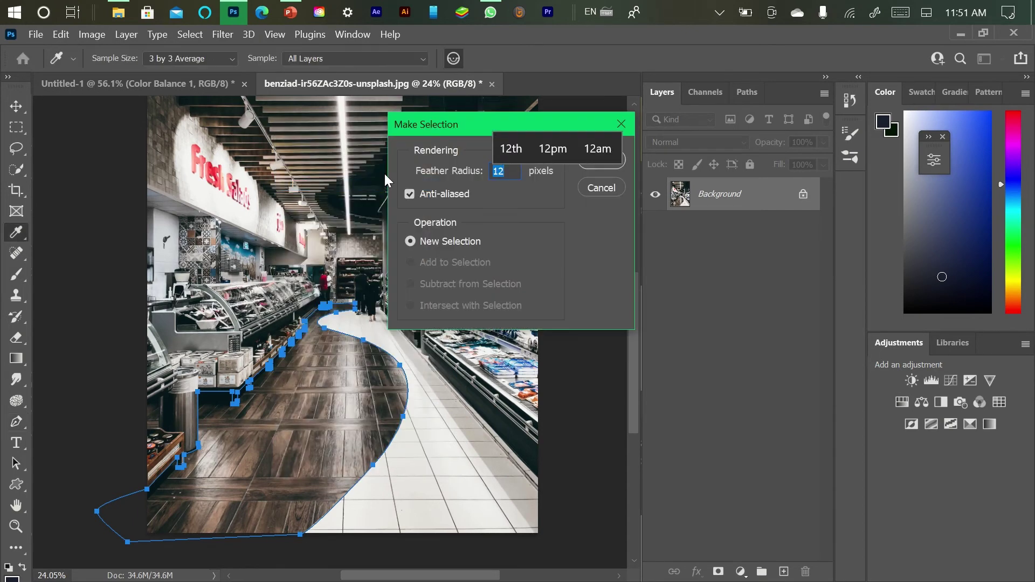
{"action": "type", "text": "0"}
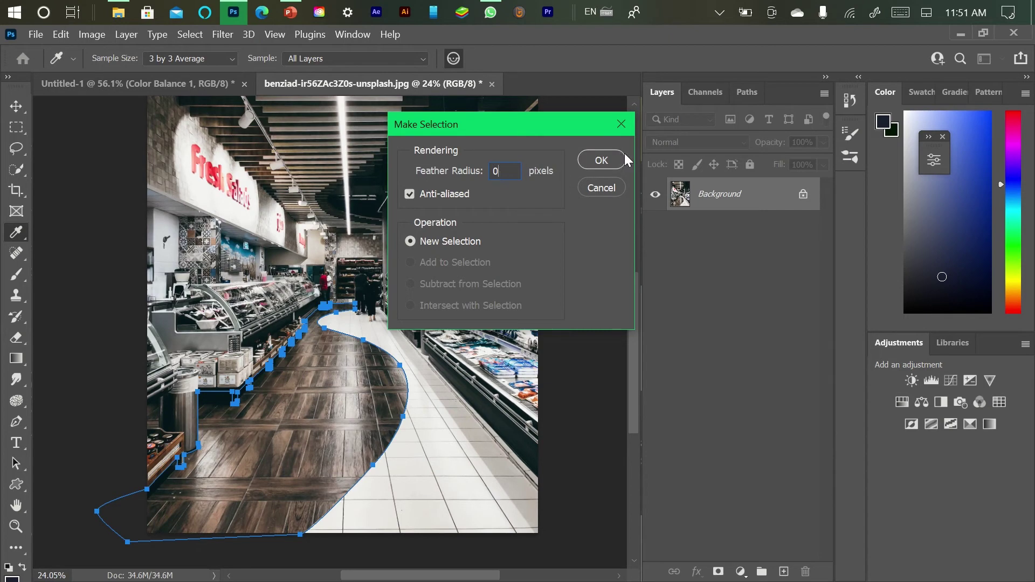
{"action": "left_click", "coordinate": [609, 158]}
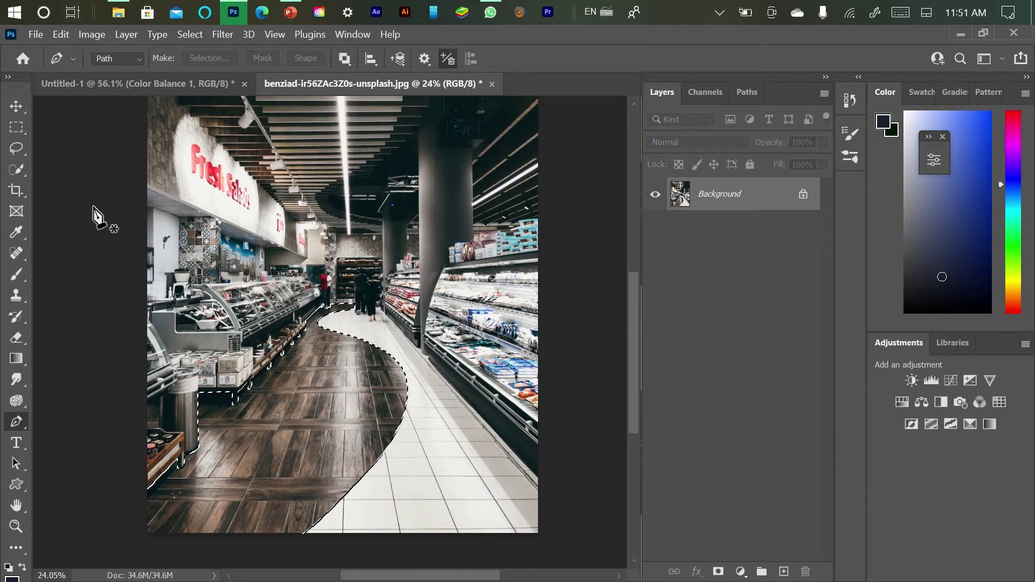
Place the john-elfes forest road photo into the supermarket document, lower its opacity to 34% and move it over the wooden floor
{"action": "left_click", "coordinate": [116, 13]}
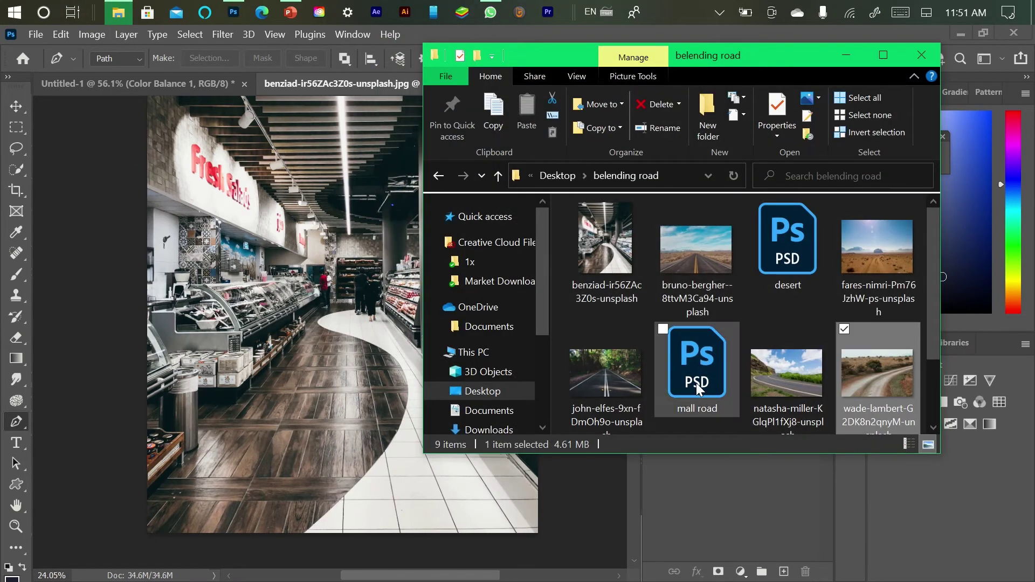
{"action": "left_click_drag", "start_coordinate": [604, 367], "coordinate": [292, 392]}
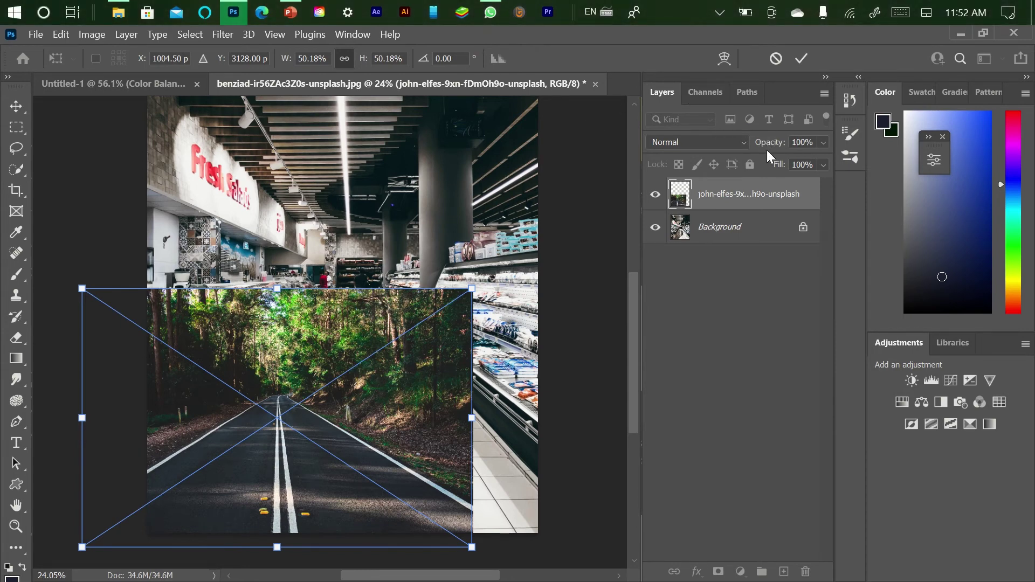
{"action": "left_click_drag", "start_coordinate": [776, 147], "coordinate": [716, 148]}
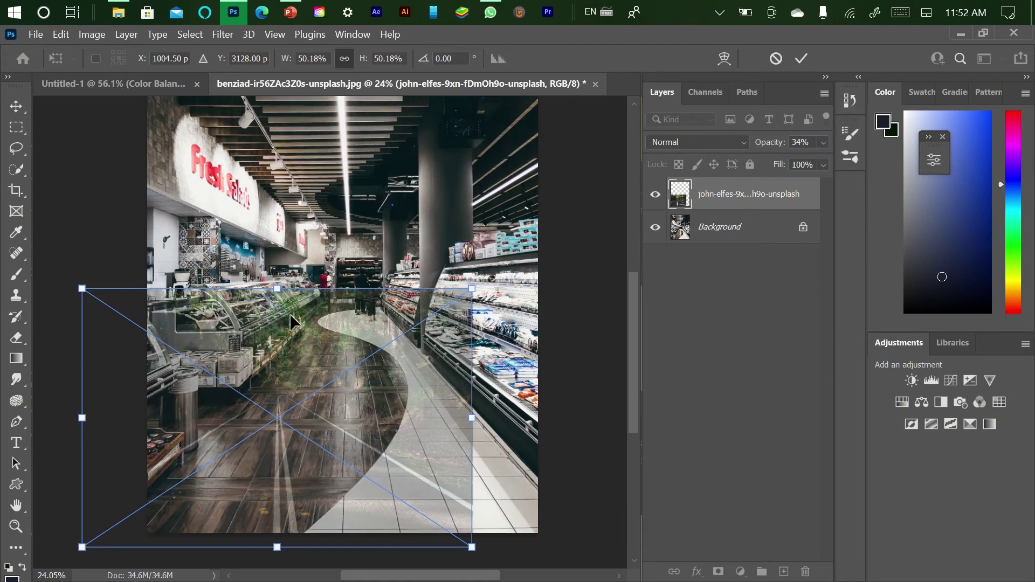
{"action": "left_click_drag", "start_coordinate": [290, 347], "coordinate": [341, 318]}
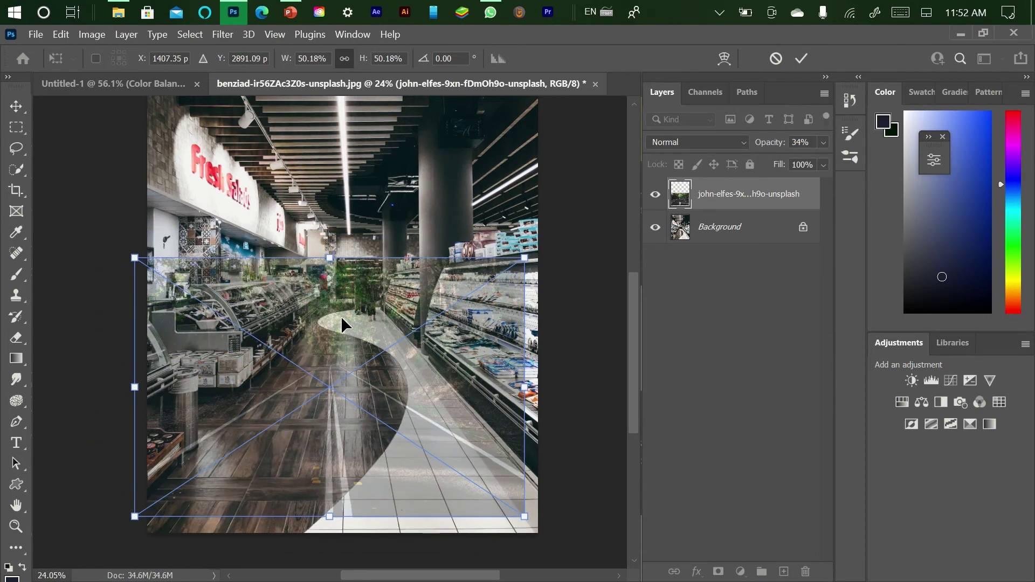
Stretch the placed road photo vertically to a height of 221.32% and restore its opacity to 100%
{"action": "left_click_drag", "start_coordinate": [331, 257], "coordinate": [445, 419]}
{"action": "key", "text": "ctrl+z"}
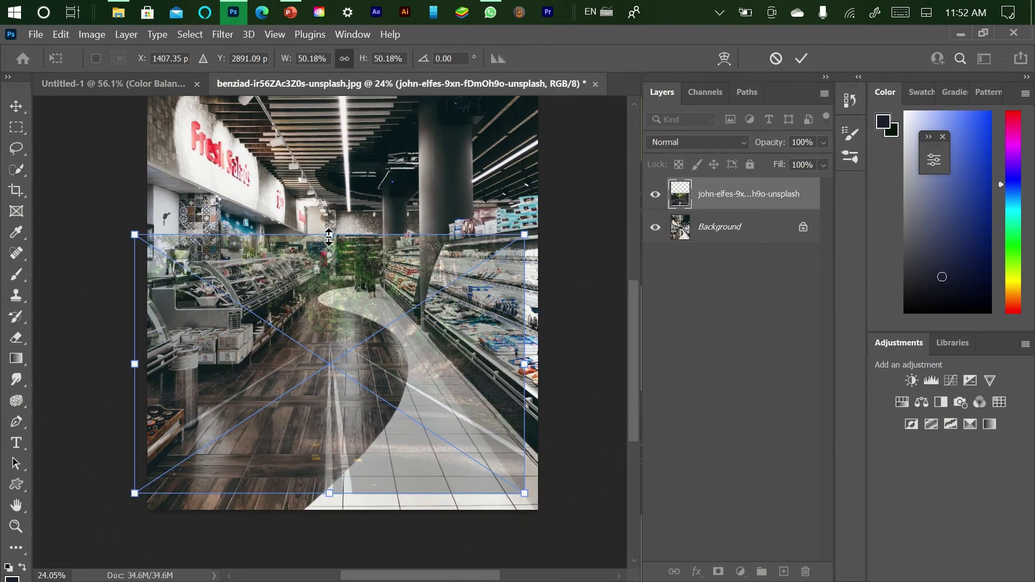
{"action": "left_click_drag", "start_coordinate": [329, 237], "coordinate": [351, 269]}
{"action": "scroll", "coordinate": [352, 270], "scroll_direction": "down", "scroll_amount": 2}
{"action": "scroll", "coordinate": [352, 270], "scroll_direction": "down", "scroll_amount": 5}
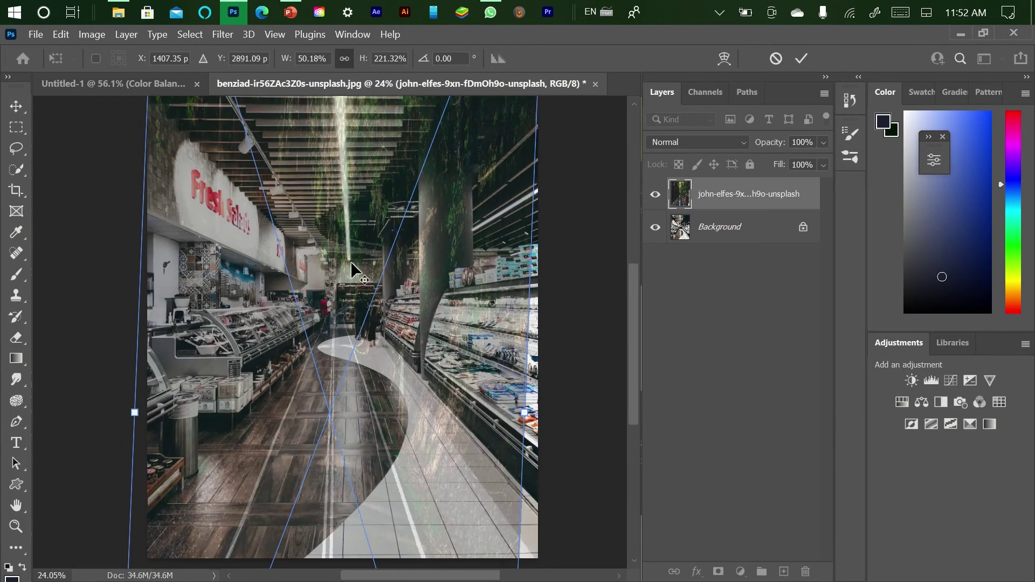
{"action": "scroll", "coordinate": [351, 261], "scroll_direction": "down", "scroll_amount": 4}
{"action": "scroll", "coordinate": [284, 303], "scroll_direction": "up", "scroll_amount": 4}
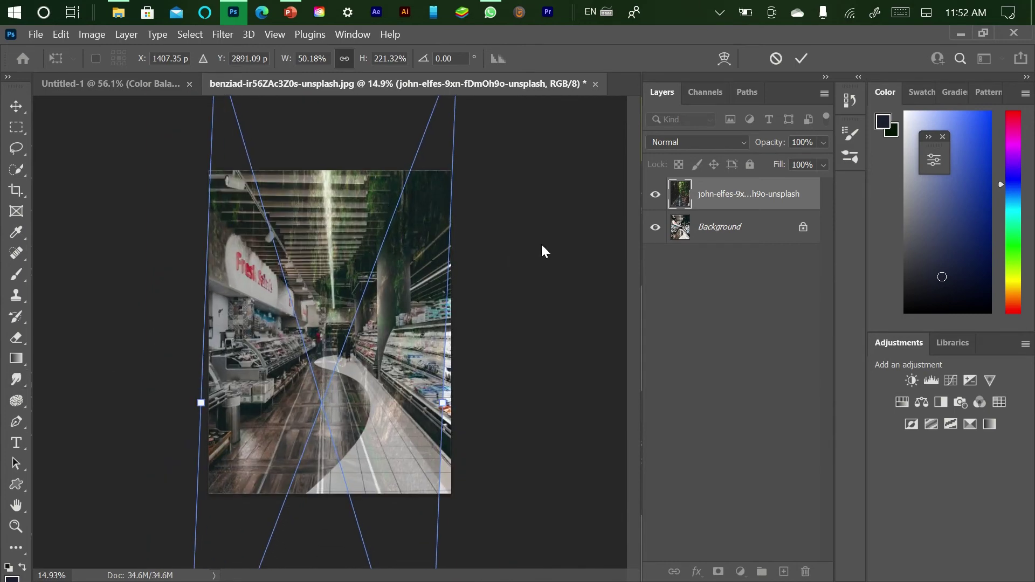
{"action": "left_click", "coordinate": [795, 144]}
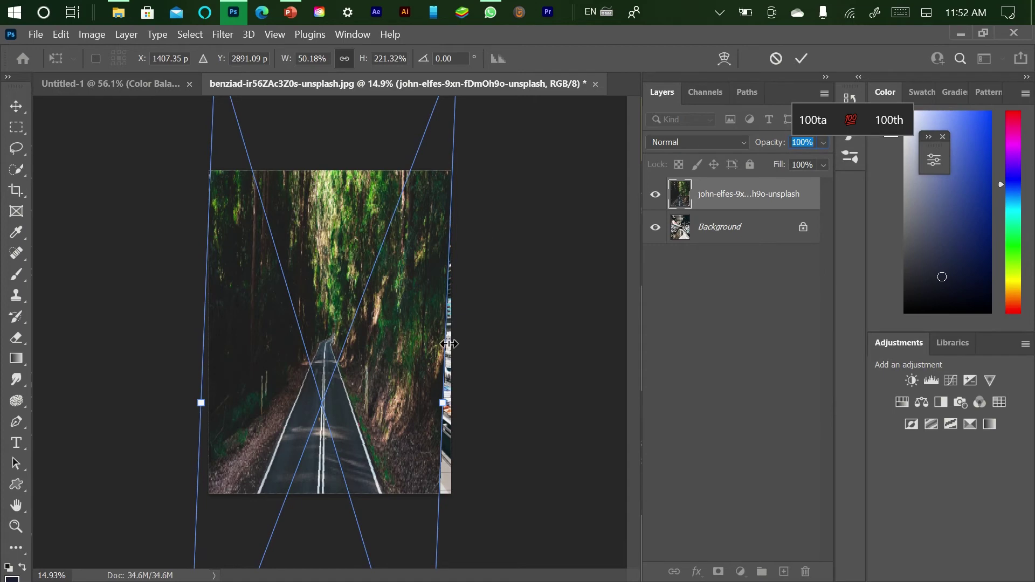
Rescale the road photo to a width of 58.52% and a height of 128.22%
{"action": "left_click_drag", "start_coordinate": [444, 408], "coordinate": [572, 403]}
{"action": "left_click_drag", "start_coordinate": [540, 368], "coordinate": [444, 125]}
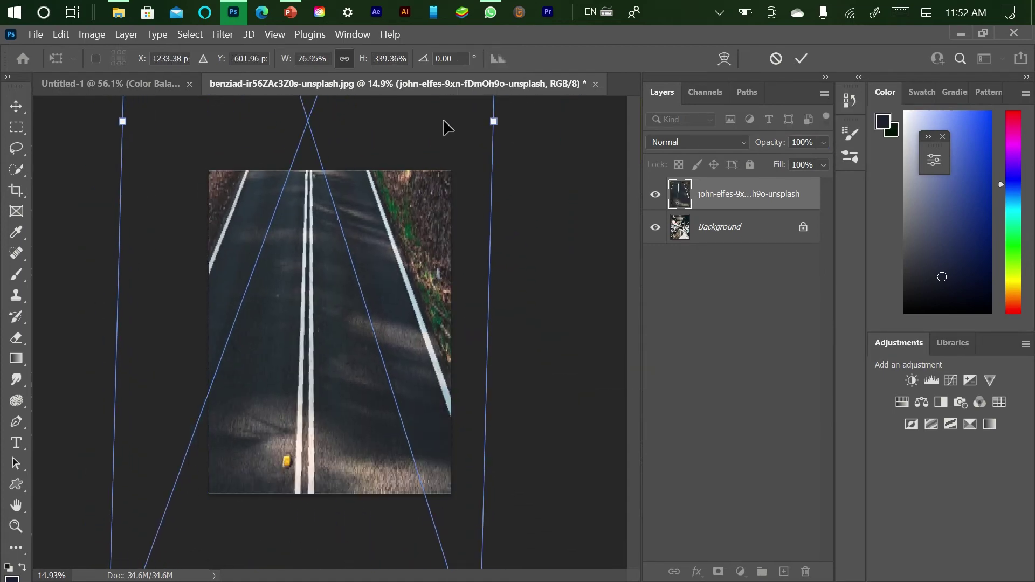
{"action": "scroll", "coordinate": [407, 224], "scroll_direction": "down", "scroll_amount": 6}
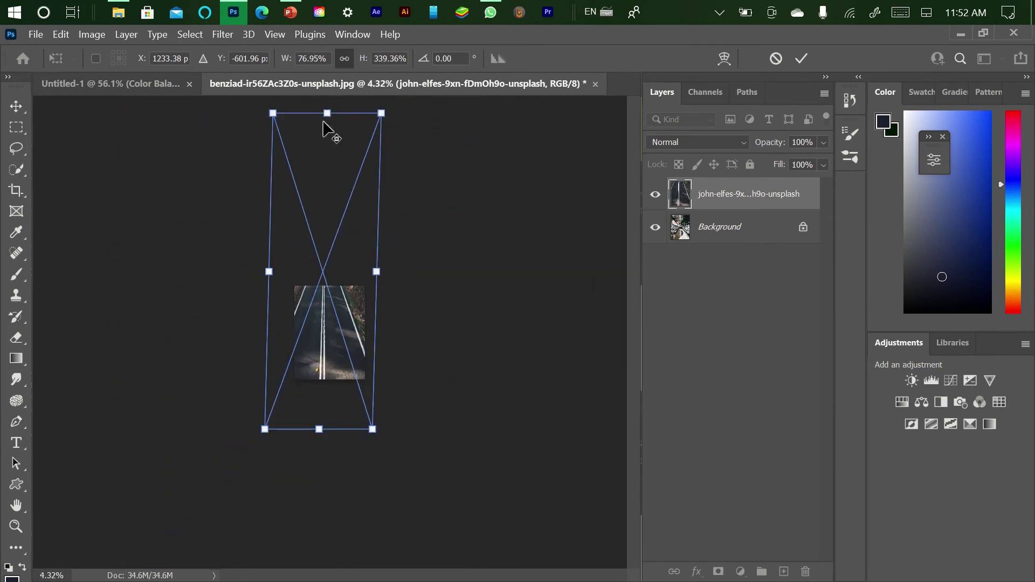
{"action": "left_click_drag", "start_coordinate": [329, 115], "coordinate": [334, 236]}
{"action": "scroll", "coordinate": [318, 259], "scroll_direction": "up", "scroll_amount": 1}
{"action": "scroll", "coordinate": [319, 263], "scroll_direction": "up", "scroll_amount": 3}
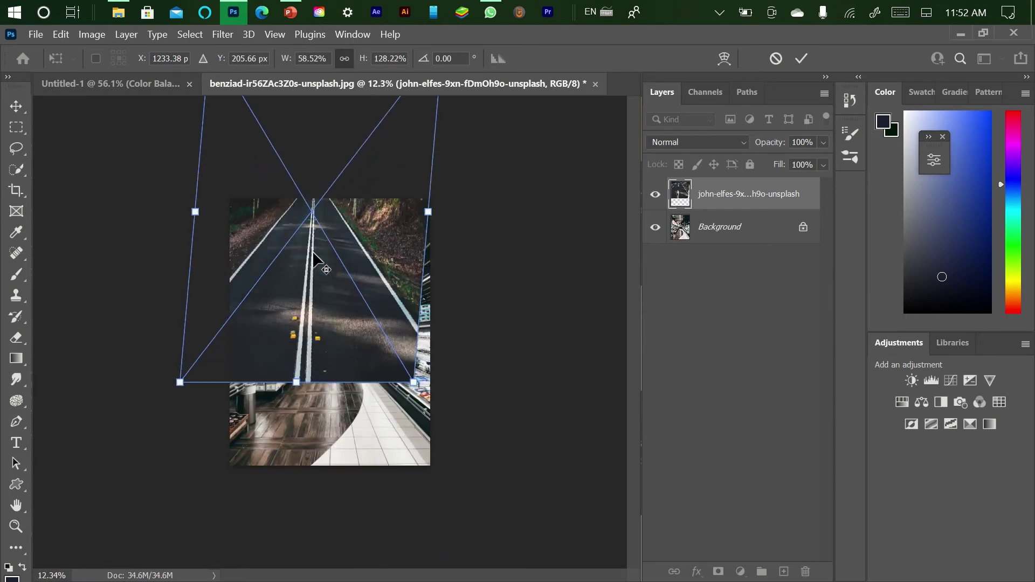
Move the road photo down over the floor, set its opacity to 58% and compress its height to 60.77%
{"action": "left_click_drag", "start_coordinate": [319, 337], "coordinate": [326, 420]}
{"action": "left_click_drag", "start_coordinate": [789, 143], "coordinate": [766, 143]}
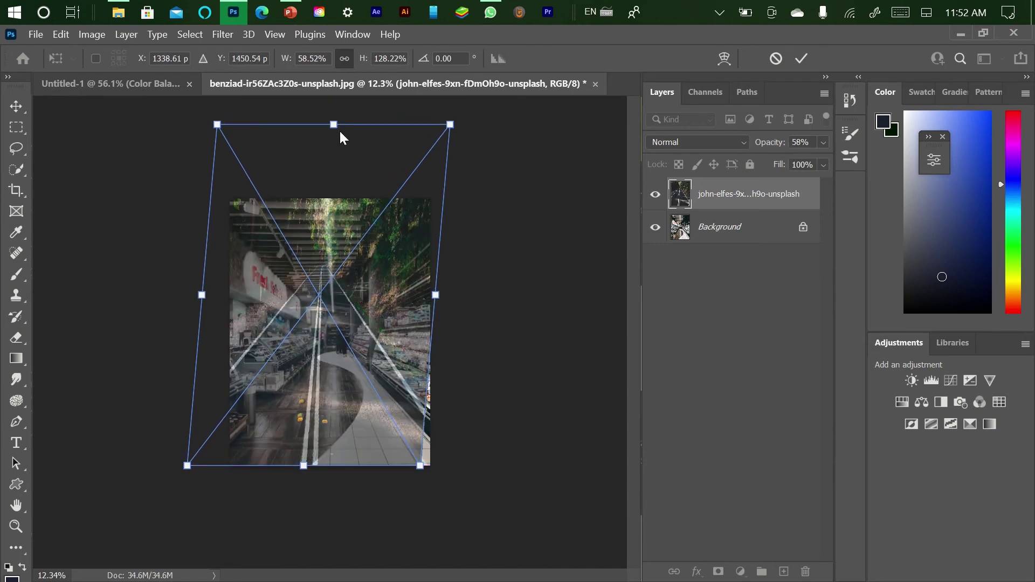
{"action": "left_click_drag", "start_coordinate": [335, 125], "coordinate": [322, 215]}
{"action": "left_click_drag", "start_coordinate": [325, 300], "coordinate": [326, 387]}
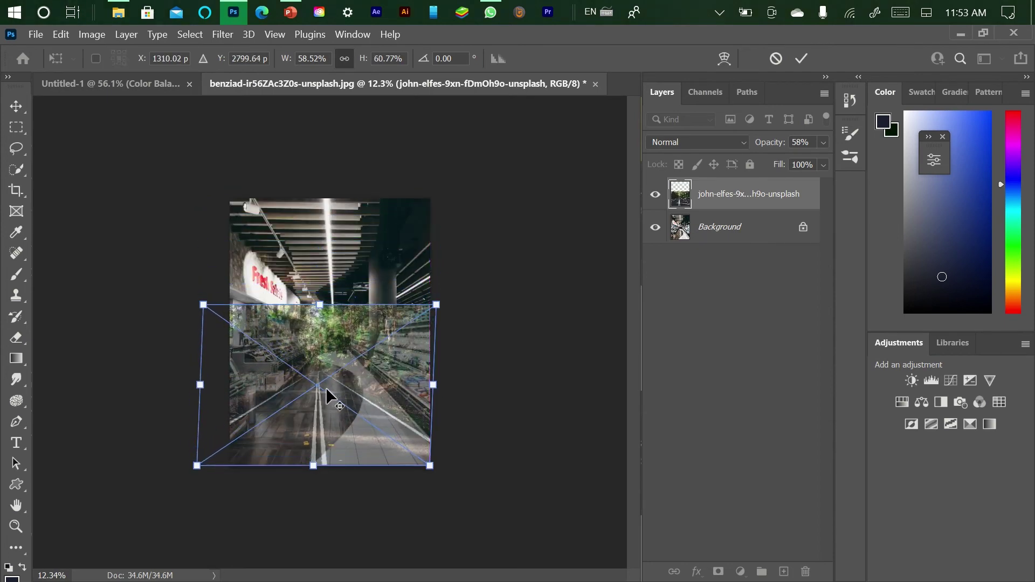
Adjust the road photo's height to 80.68% and align its road with the supermarket aisle, keeping its base at the image's lower edge
{"action": "scroll", "coordinate": [323, 387], "scroll_direction": "up", "scroll_amount": 4}
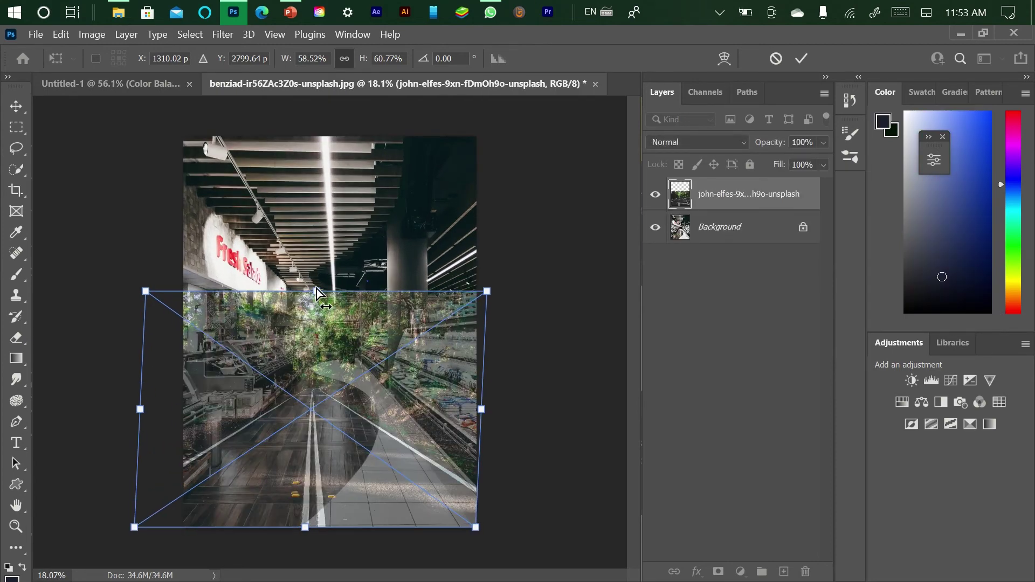
{"action": "left_click_drag", "start_coordinate": [316, 291], "coordinate": [325, 223]}
{"action": "left_click_drag", "start_coordinate": [327, 390], "coordinate": [336, 338]}
{"action": "left_click_drag", "start_coordinate": [329, 163], "coordinate": [331, 187]}
{"action": "left_click_drag", "start_coordinate": [323, 299], "coordinate": [321, 325]}
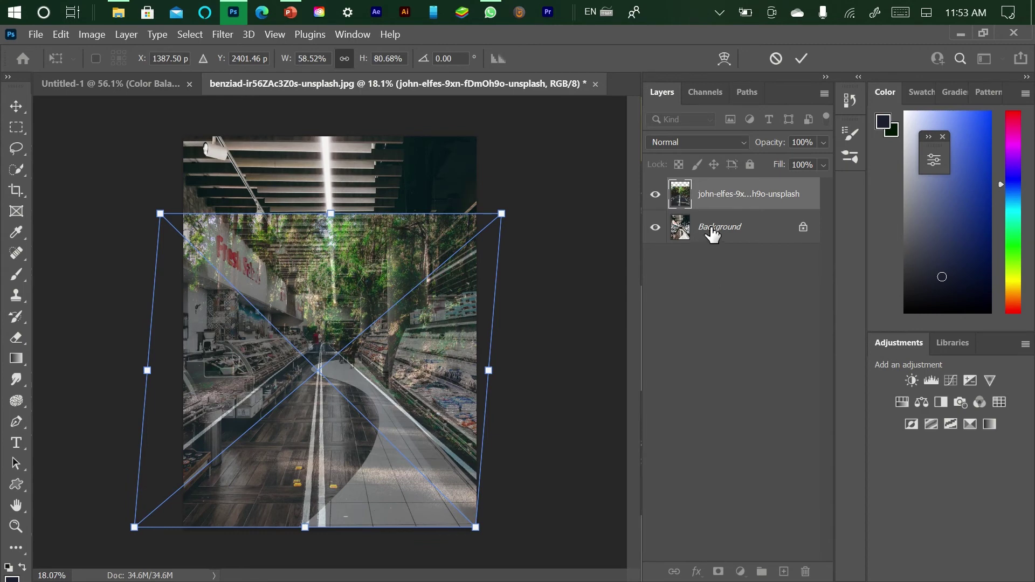
Apply the transform, rename the forest photo layer "road" and set its opacity to 100%
{"action": "left_click", "coordinate": [743, 92]}
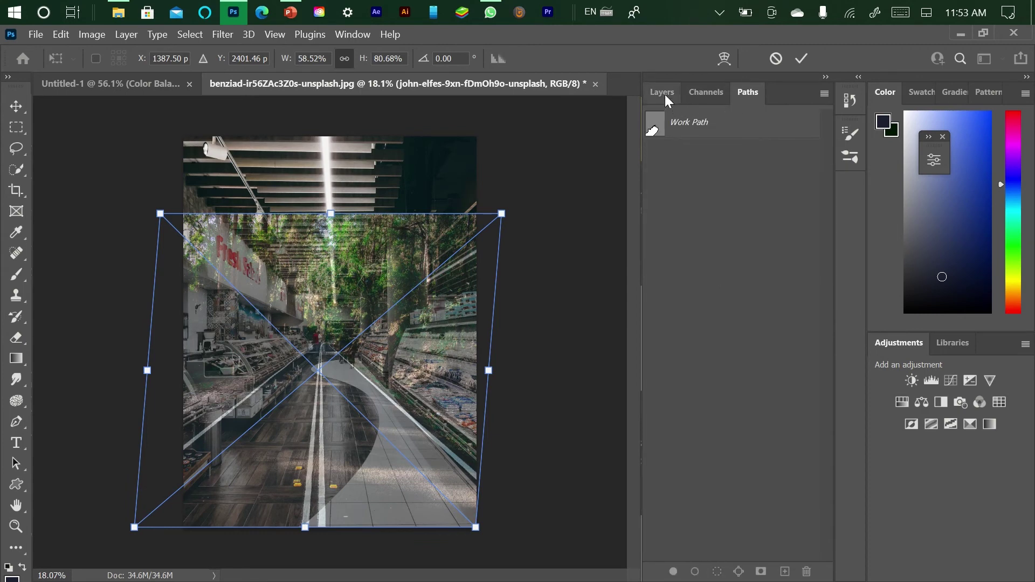
{"action": "left_click", "coordinate": [663, 92]}
{"action": "double_click", "coordinate": [745, 194]}
{"action": "type", "text": "road"}
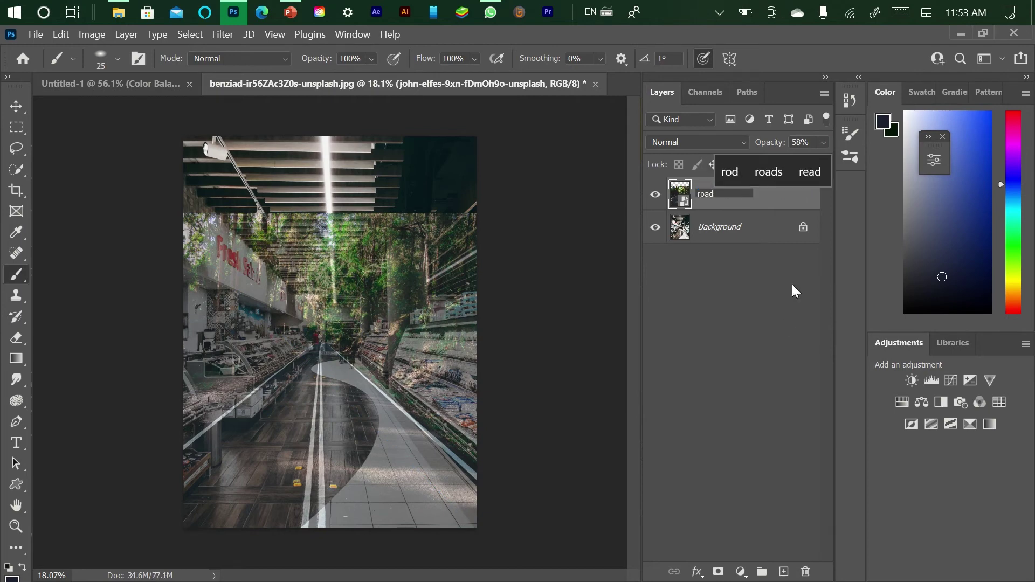
{"action": "left_click", "coordinate": [793, 286]}
{"action": "left_click", "coordinate": [735, 195]}
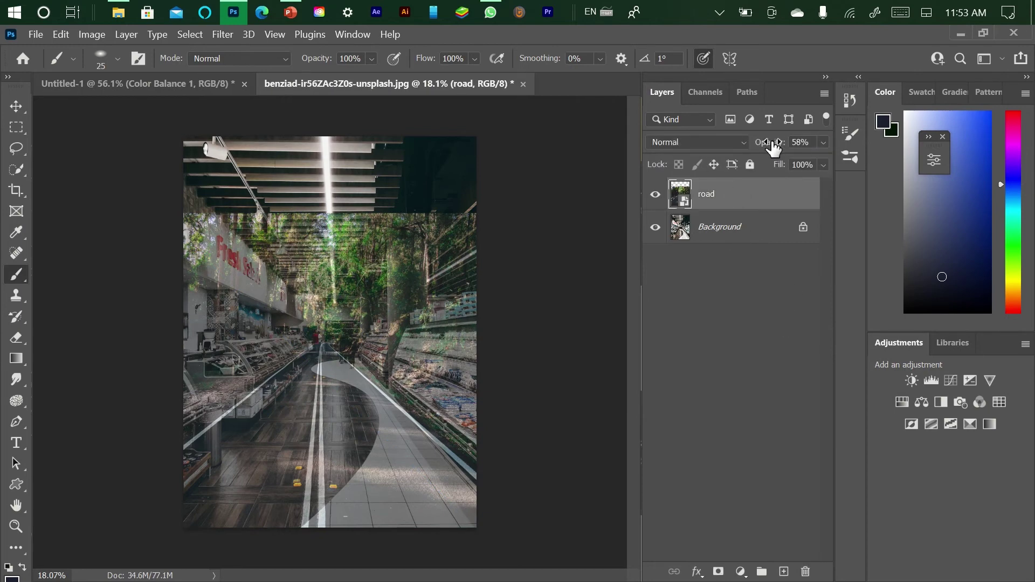
{"action": "left_click", "coordinate": [800, 141]}
{"action": "type", "text": "100"}
{"action": "key", "text": "Return"}
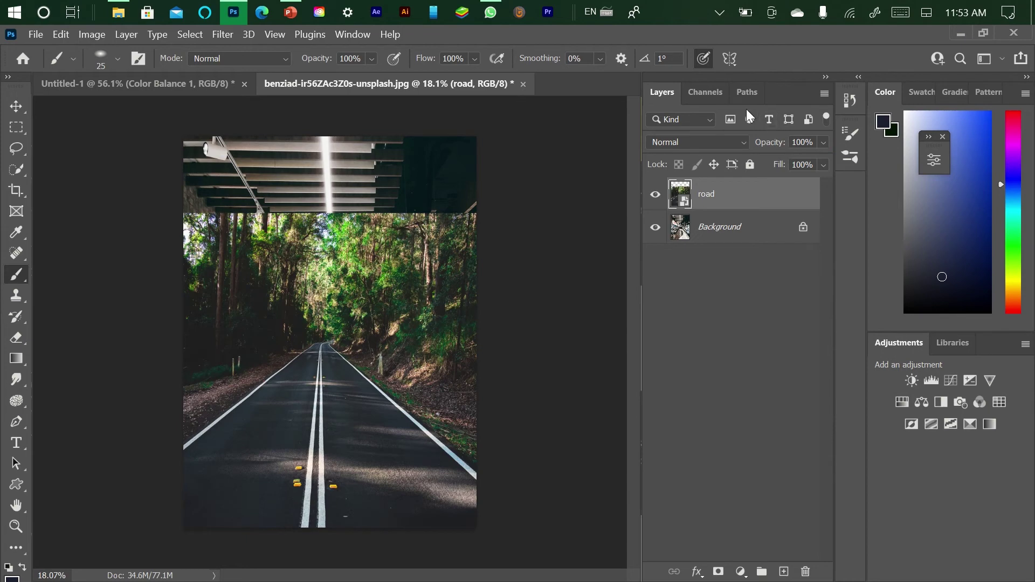
Save the floor's work path under the name "tiles"
{"action": "left_click", "coordinate": [748, 92]}
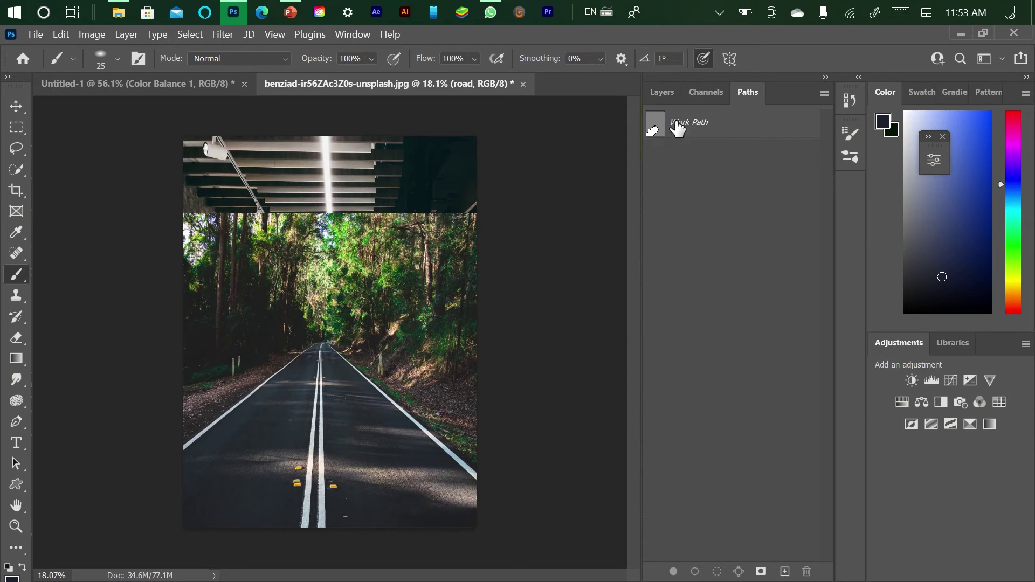
{"action": "double_click", "coordinate": [678, 125]}
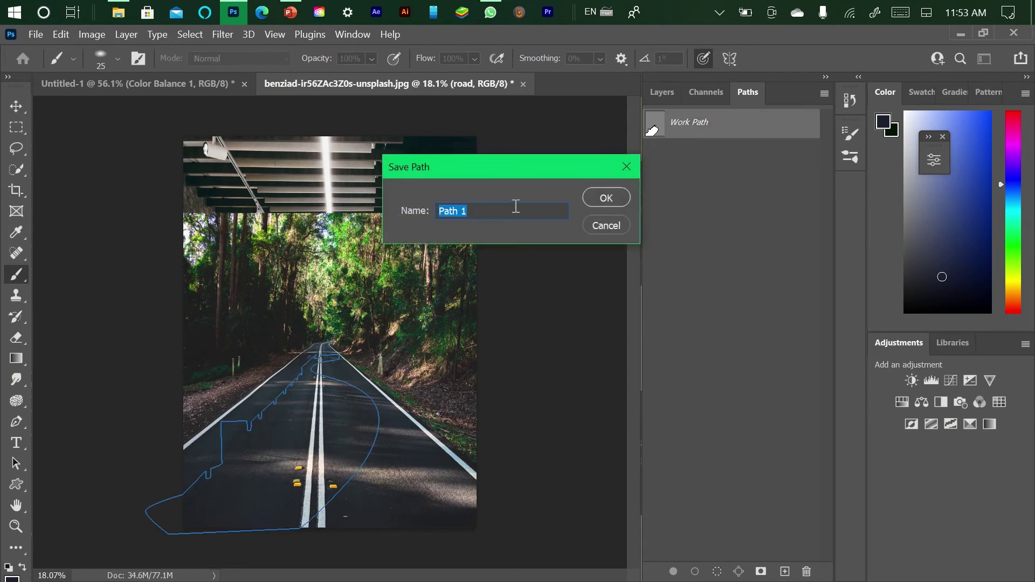
{"action": "type", "text": "road"}
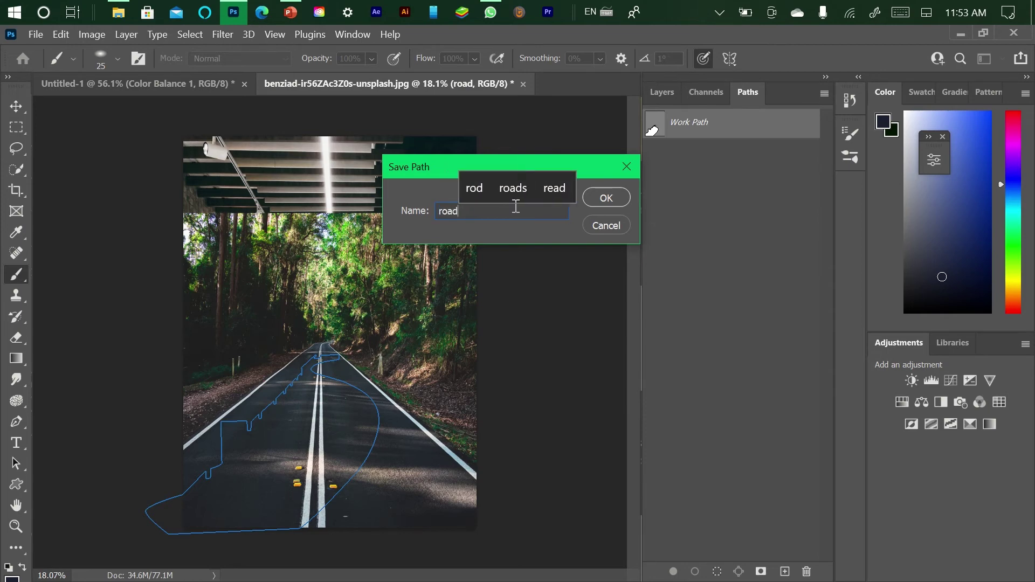
{"action": "type", "text": "tiles"}
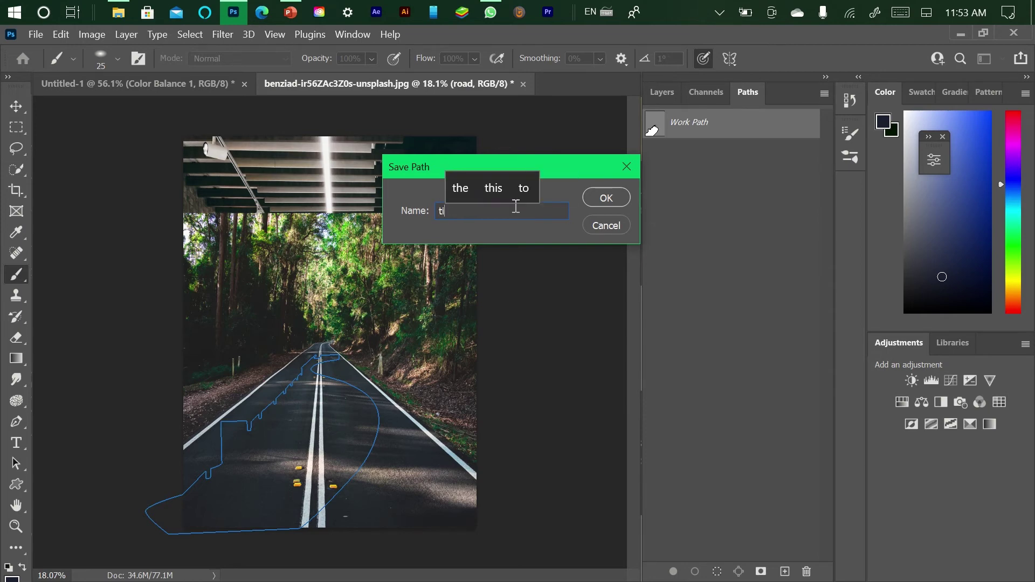
{"action": "left_click", "coordinate": [609, 198]}
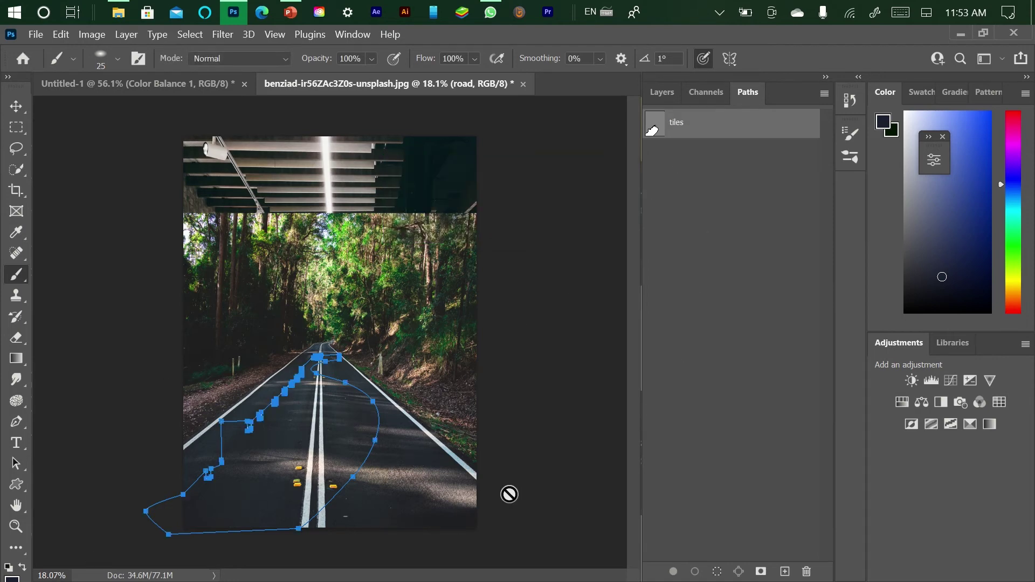
Load the tiles path as a selection and use it to mask the road layer
{"action": "left_click", "coordinate": [717, 572]}
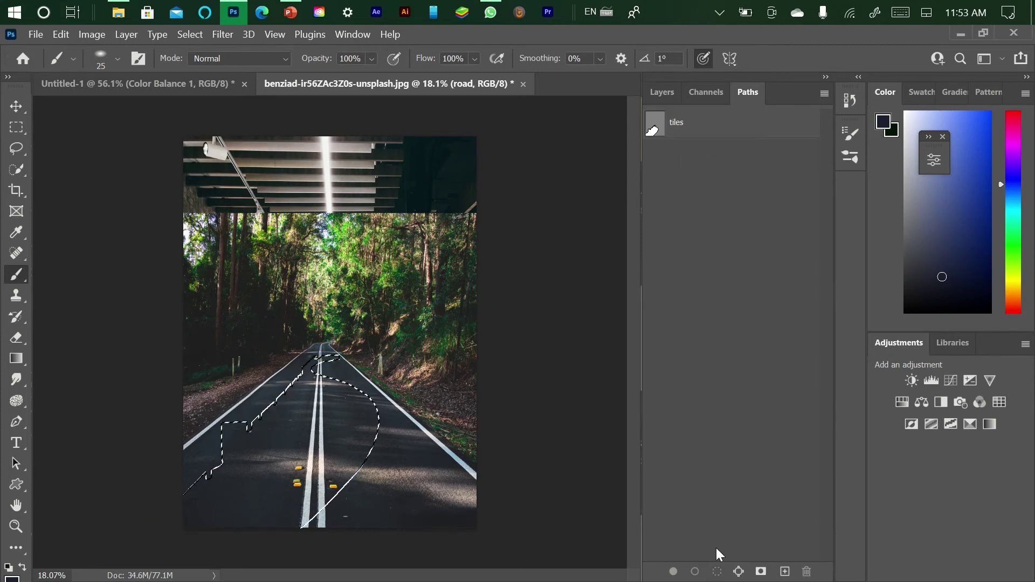
{"action": "left_click", "coordinate": [663, 93]}
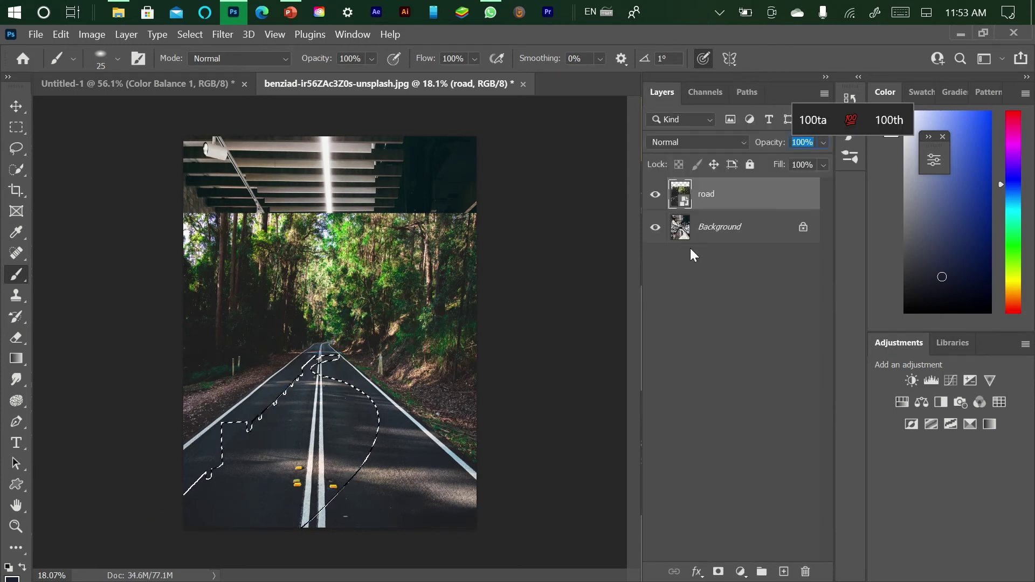
{"action": "left_click", "coordinate": [719, 573]}
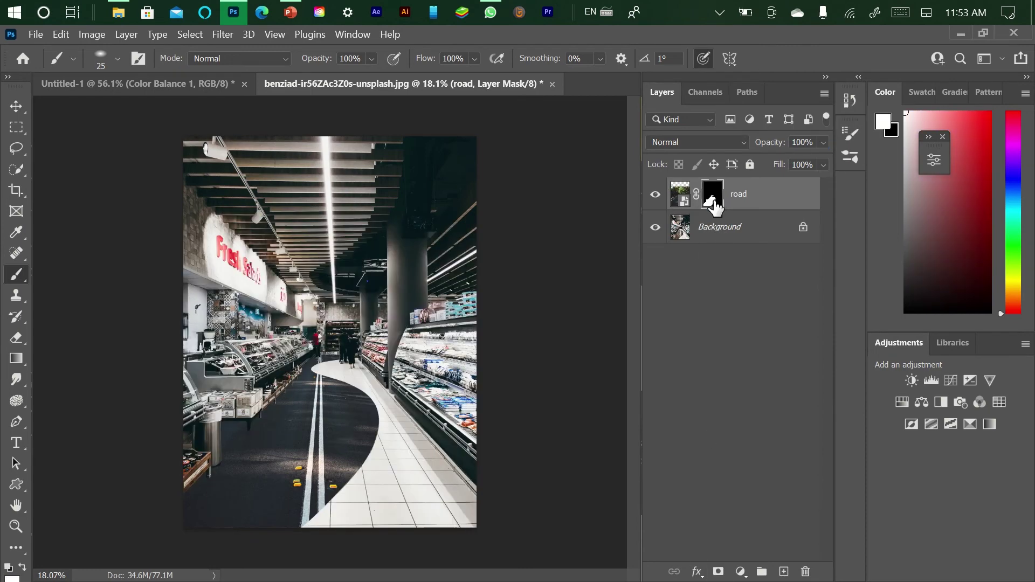
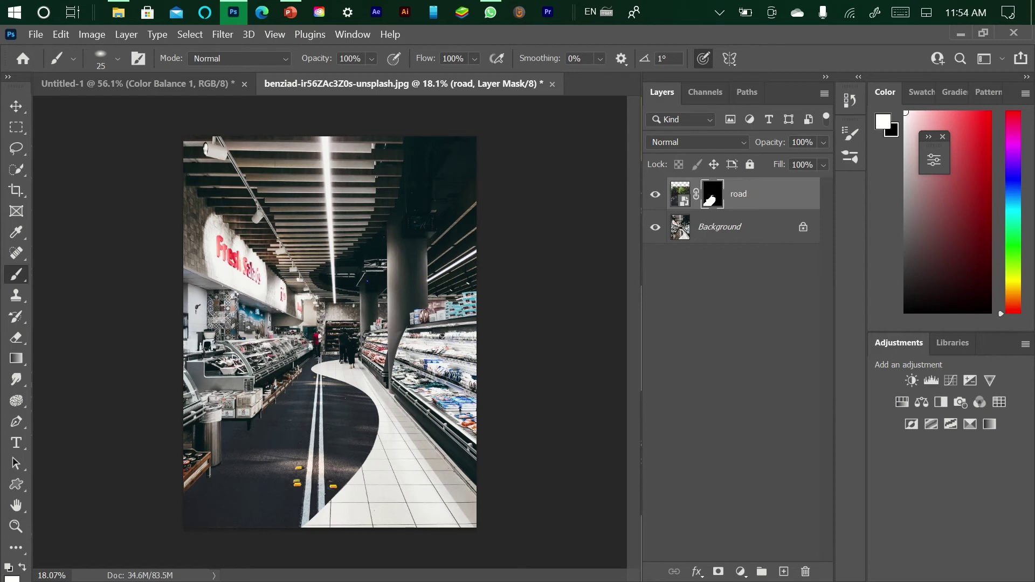
Convert the masked road layer to a smart object and rasterize it for Clone Stamp retouching
{"action": "left_click", "coordinate": [16, 296]}
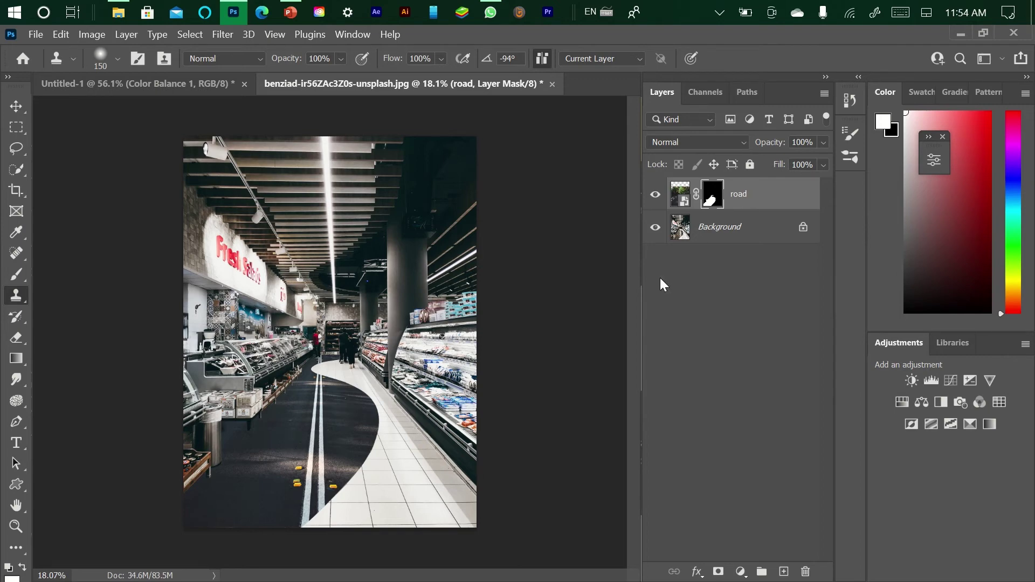
{"action": "right_click", "coordinate": [749, 196]}
{"action": "left_click", "coordinate": [787, 198]}
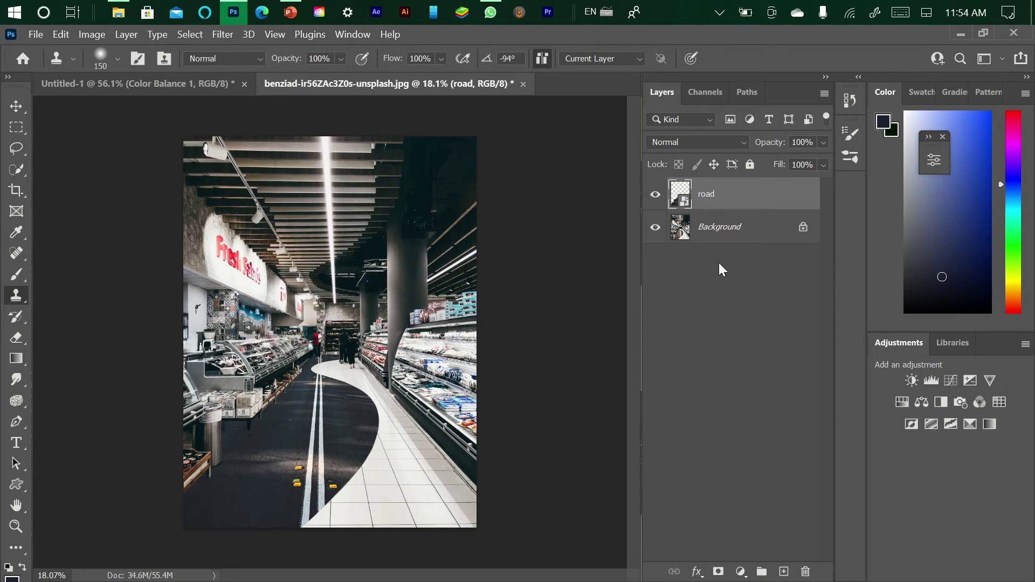
{"action": "right_click", "coordinate": [715, 206]}
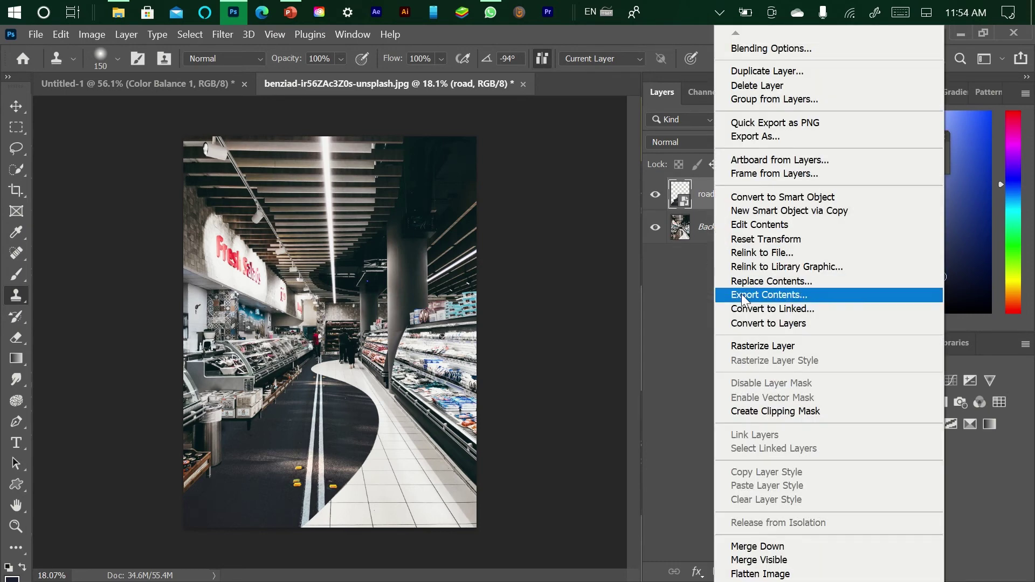
{"action": "left_click", "coordinate": [768, 344]}
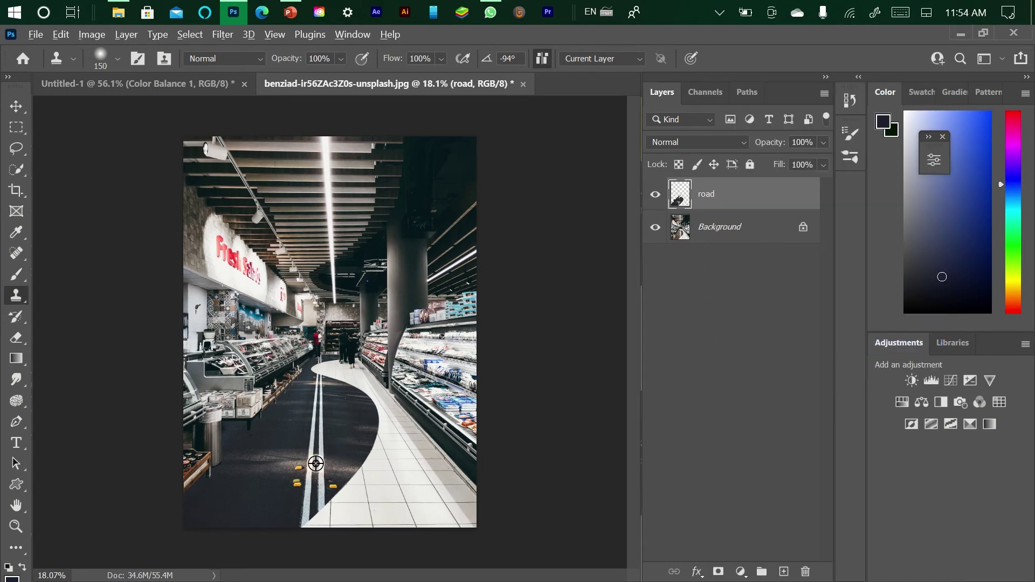
Try to clone plain asphalt over the road's white centre lines and yellow markers
{"action": "left_click", "coordinate": [356, 453], "text": "alt"}
{"action": "mouse_move", "coordinate": [333, 459]}
{"action": "left_mouse_down"}
{"action": "mouse_move", "coordinate": [331, 489]}
{"action": "mouse_move", "coordinate": [362, 454]}
{"action": "mouse_move", "coordinate": [349, 471]}
{"action": "mouse_move", "coordinate": [292, 472]}
{"action": "mouse_move", "coordinate": [352, 471]}
{"action": "mouse_move", "coordinate": [284, 476]}
{"action": "left_mouse_up"}
{"action": "left_click", "coordinate": [346, 453], "text": "alt"}
{"action": "key", "text": "ctrl+z"}
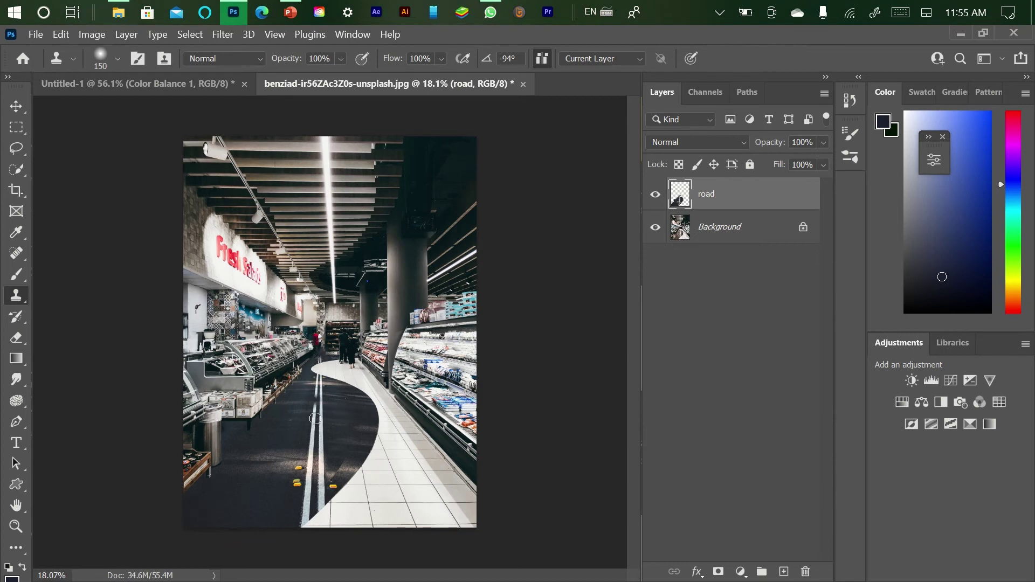
Clone plain asphalt over the white line nearest the tiled walkway and the yellow marker beside it
{"action": "left_click", "coordinate": [321, 522], "text": "shift"}
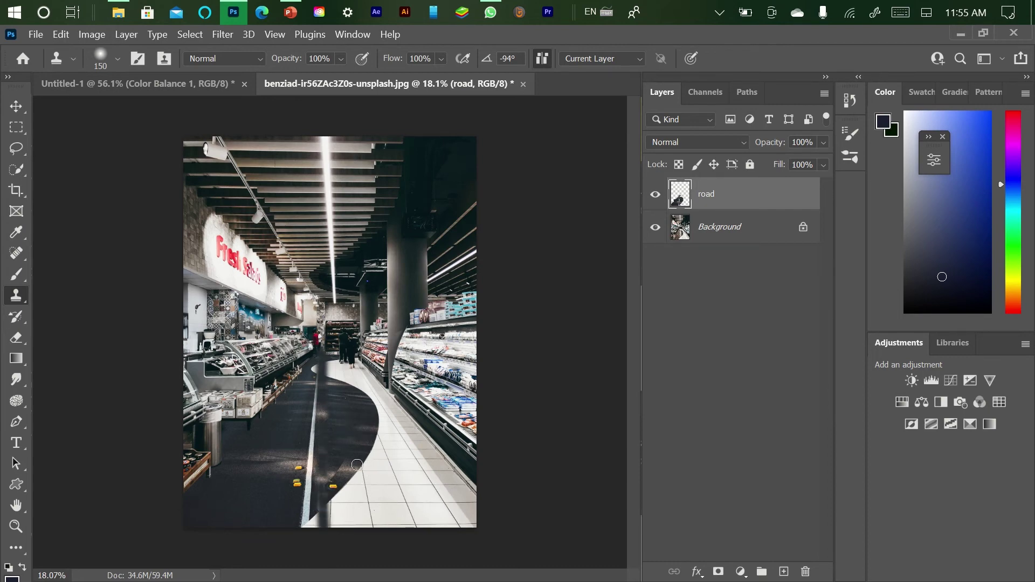
{"action": "mouse_move", "coordinate": [337, 472]}
{"action": "left_mouse_down"}
{"action": "mouse_move", "coordinate": [359, 460]}
{"action": "mouse_move", "coordinate": [328, 488]}
{"action": "mouse_move", "coordinate": [349, 447]}
{"action": "mouse_move", "coordinate": [363, 445]}
{"action": "mouse_move", "coordinate": [321, 474]}
{"action": "mouse_move", "coordinate": [321, 449]}
{"action": "mouse_move", "coordinate": [344, 488]}
{"action": "left_mouse_up"}
{"action": "left_click", "coordinate": [348, 449], "text": "alt"}
{"action": "left_click", "coordinate": [340, 445], "text": "alt"}
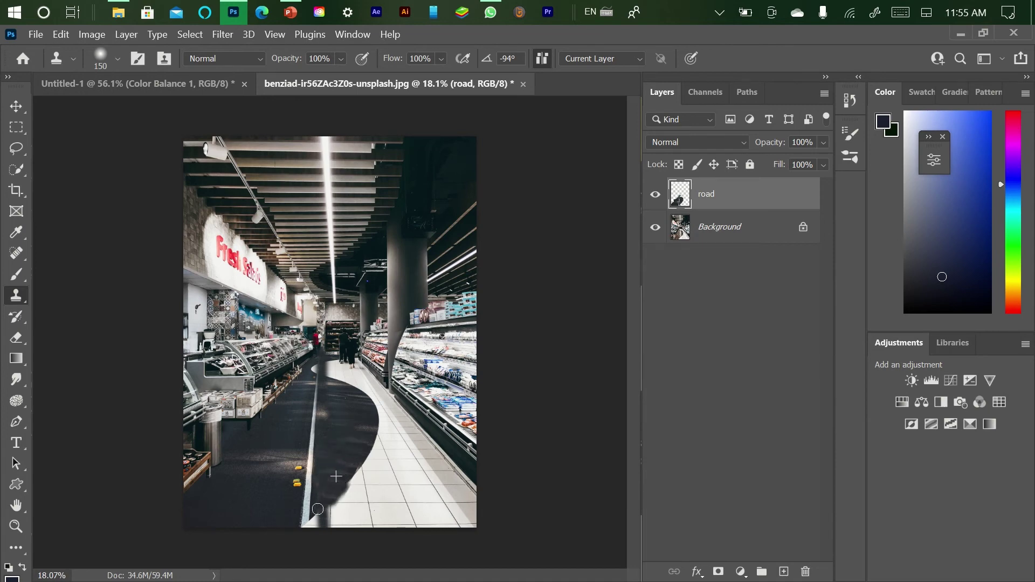
{"action": "left_click", "coordinate": [342, 452], "text": "alt"}
{"action": "mouse_move", "coordinate": [360, 432]}
{"action": "left_mouse_down"}
{"action": "mouse_move", "coordinate": [375, 429]}
{"action": "mouse_move", "coordinate": [313, 419]}
{"action": "mouse_move", "coordinate": [326, 418]}
{"action": "left_mouse_up"}
{"action": "left_click", "coordinate": [326, 448], "text": "alt"}
{"action": "key", "text": "ctrl+z"}
{"action": "left_click", "coordinate": [327, 426], "text": "alt"}
{"action": "mouse_move", "coordinate": [324, 411]}
{"action": "left_mouse_down"}
{"action": "mouse_move", "coordinate": [297, 425]}
{"action": "mouse_move", "coordinate": [307, 358]}
{"action": "mouse_move", "coordinate": [320, 361]}
{"action": "mouse_move", "coordinate": [311, 444]}
{"action": "left_mouse_up"}
Clone asphalt over the remaining white centre line down to the bottom edge of the photo
{"action": "left_click", "coordinate": [294, 416], "text": "alt"}
{"action": "left_click", "coordinate": [301, 410], "text": "alt"}
{"action": "key", "text": "alt"}
{"action": "left_click", "coordinate": [341, 416], "text": "alt"}
{"action": "left_click", "coordinate": [315, 430]}
{"action": "left_click_drag", "start_coordinate": [314, 431], "coordinate": [305, 529]}
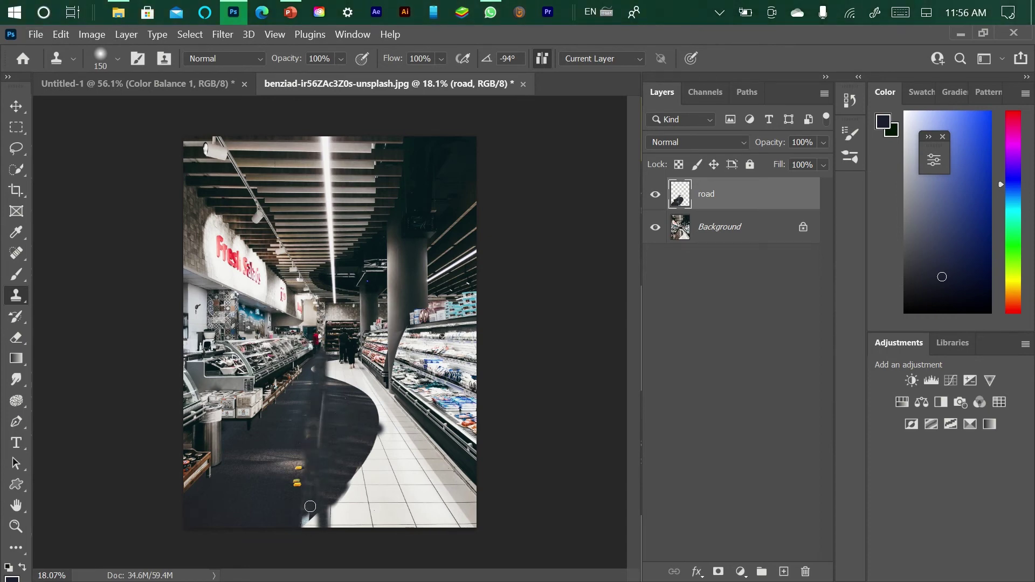
Clone asphalt over the upper yellow marker and the lighter patches around it, undoing the last stray stroke
{"action": "left_click", "coordinate": [262, 510], "text": "alt"}
{"action": "mouse_move", "coordinate": [301, 460]}
{"action": "left_mouse_down"}
{"action": "mouse_move", "coordinate": [286, 450]}
{"action": "mouse_move", "coordinate": [262, 462]}
{"action": "mouse_move", "coordinate": [266, 433]}
{"action": "left_mouse_up"}
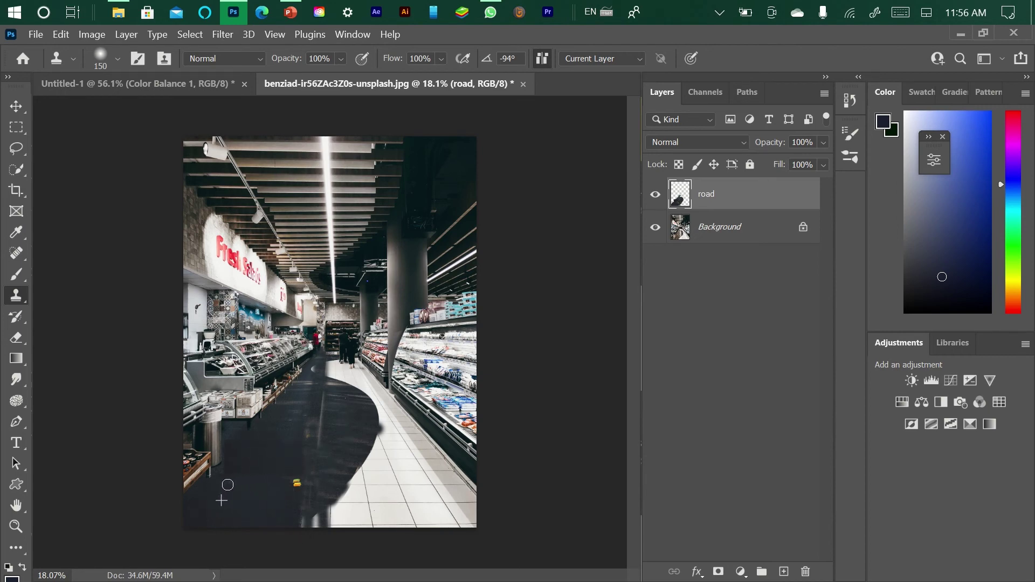
{"action": "mouse_move", "coordinate": [326, 410]}
{"action": "left_mouse_down"}
{"action": "mouse_move", "coordinate": [325, 392]}
{"action": "mouse_move", "coordinate": [268, 423]}
{"action": "left_mouse_up"}
{"action": "key", "text": "ctrl+z"}
Enlarge the Clone Stamp brush to 600 px and cover the last yellow marker with asphalt
{"action": "key", "text": "bracketright"}
{"action": "key", "text": "bracketright"}
{"action": "key", "text": "bracketright"}
{"action": "key", "text": "bracketright"}
{"action": "key", "text": "bracketright"}
{"action": "key", "text": "bracketright"}
{"action": "key", "text": "bracketright"}
{"action": "left_click", "coordinate": [243, 507], "text": "alt"}
{"action": "left_click_drag", "start_coordinate": [306, 493], "coordinate": [330, 416]}
{"action": "key", "text": "ctrl+z"}
{"action": "left_click", "coordinate": [303, 482]}
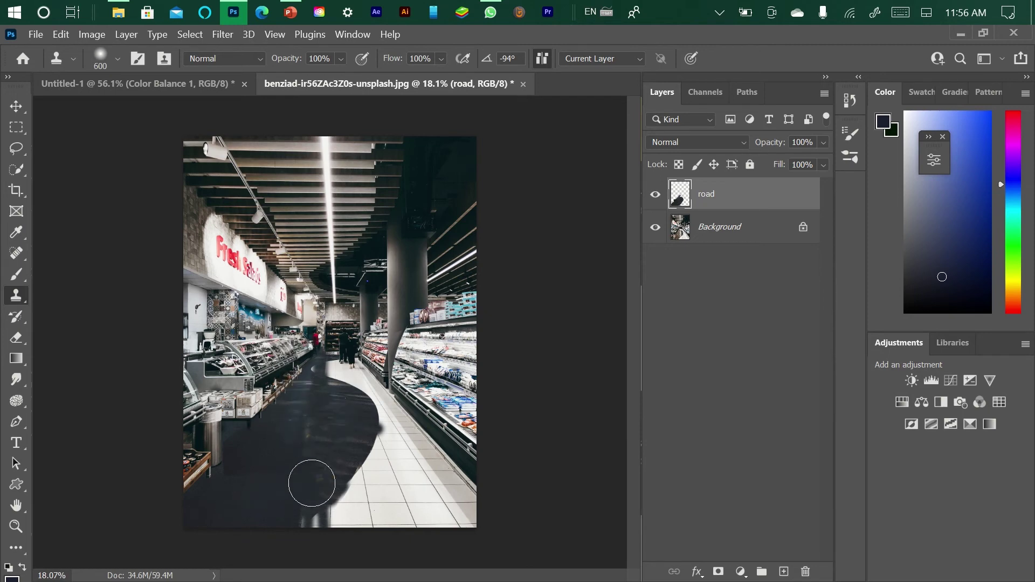
Even out the whole road surface with broad 600 px Clone Stamp strokes of sampled asphalt
{"action": "left_click", "coordinate": [264, 483], "text": "alt"}
{"action": "left_click_drag", "start_coordinate": [340, 476], "coordinate": [319, 520]}
{"action": "left_click", "coordinate": [277, 509], "text": "alt"}
{"action": "left_click", "coordinate": [342, 373]}
{"action": "left_click", "coordinate": [274, 498], "text": "alt"}
{"action": "mouse_move", "coordinate": [315, 409]}
{"action": "left_mouse_down"}
{"action": "mouse_move", "coordinate": [311, 338]}
{"action": "mouse_move", "coordinate": [342, 481]}
{"action": "left_mouse_up"}
Load the tiles path as a selection and mask the road layer with it again
{"action": "left_click", "coordinate": [748, 92]}
{"action": "left_click", "coordinate": [712, 130]}
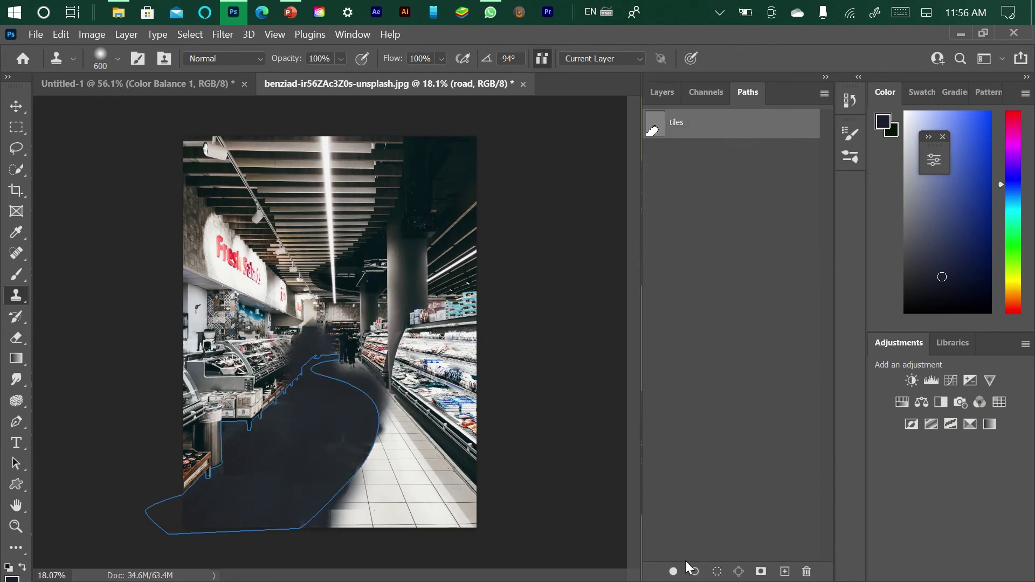
{"action": "left_click", "coordinate": [716, 572]}
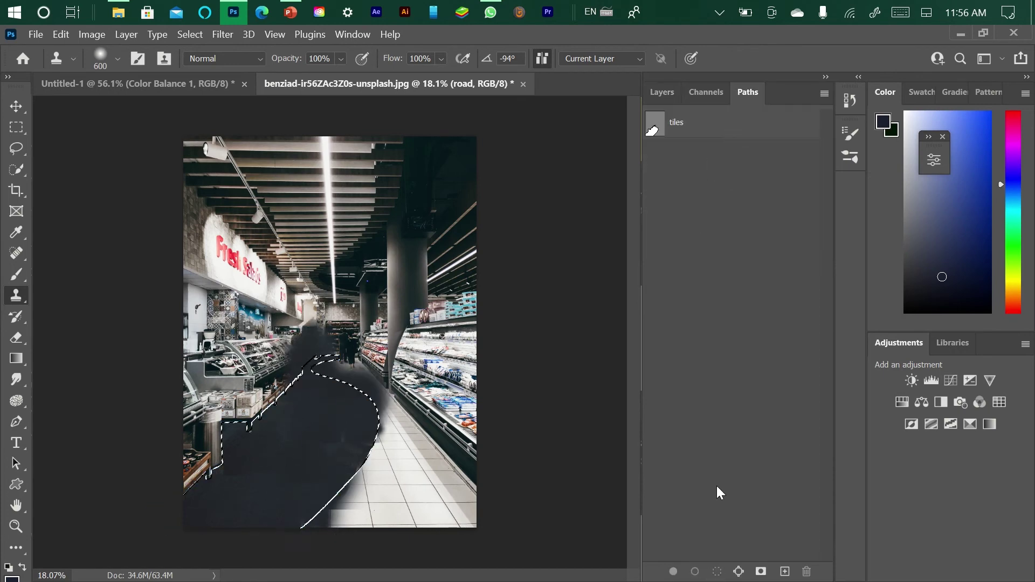
{"action": "left_click", "coordinate": [662, 93]}
{"action": "left_click", "coordinate": [718, 572]}
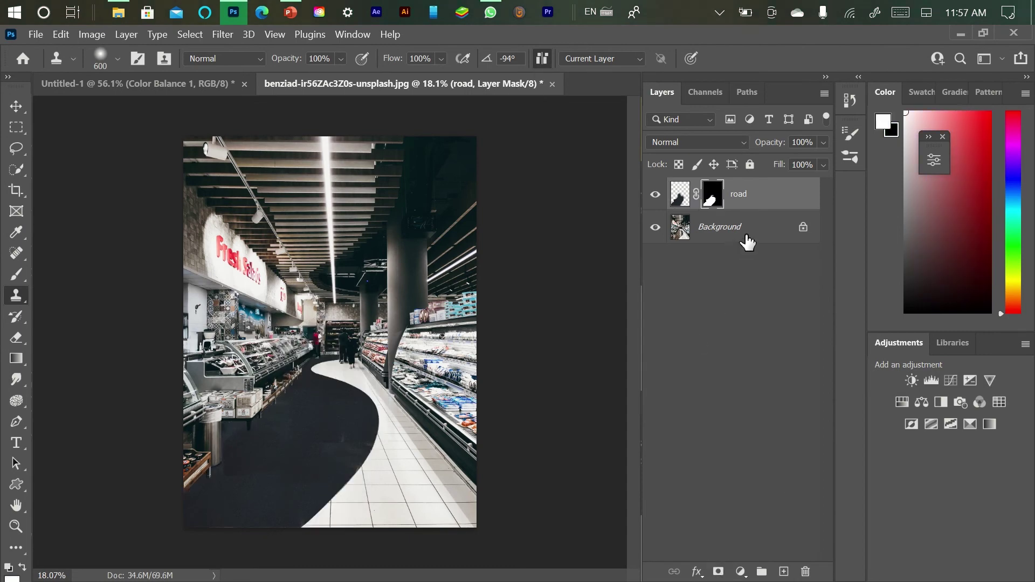
Convert the masked road layer to a smart object and add a blank layer directly above the Background
{"action": "right_click", "coordinate": [754, 208]}
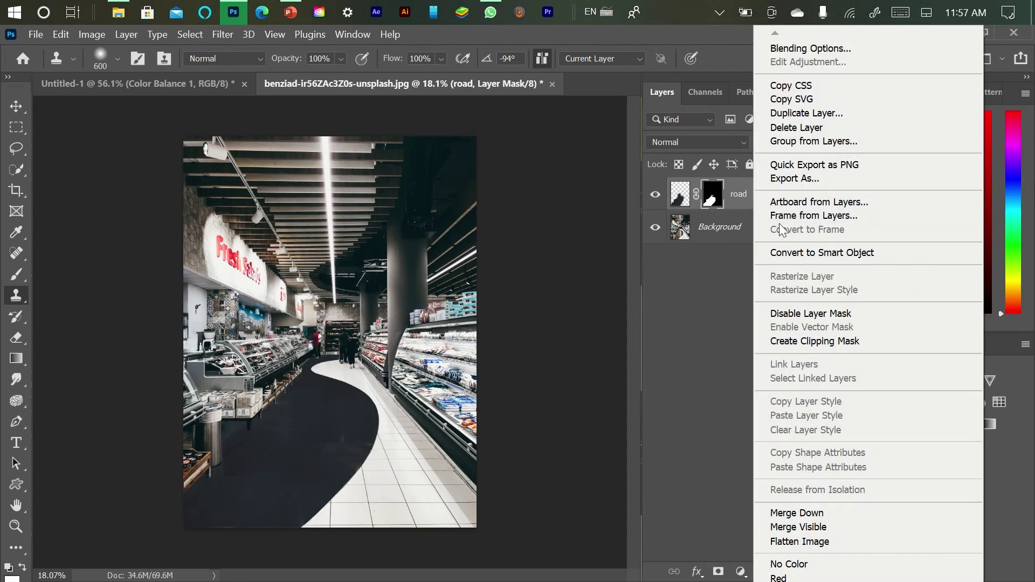
{"action": "left_click", "coordinate": [811, 255]}
{"action": "left_click", "coordinate": [749, 238]}
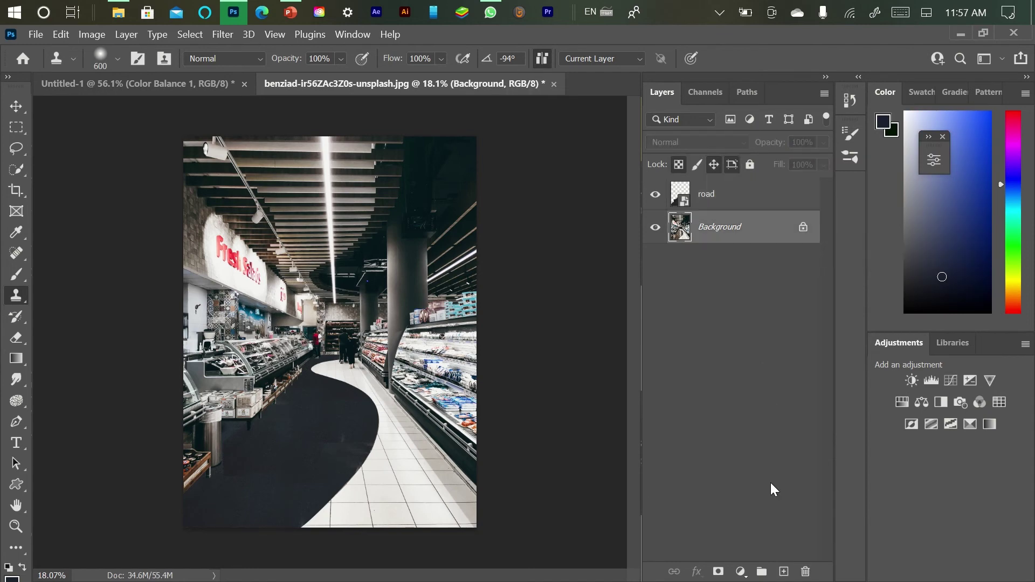
{"action": "left_click", "coordinate": [785, 571]}
Sample the dark colour of the display table's leg for the Brush, enlarge it to 200 px and undo a test dab beside the bin
{"action": "scroll", "coordinate": [162, 462], "scroll_direction": "up", "scroll_amount": 5}
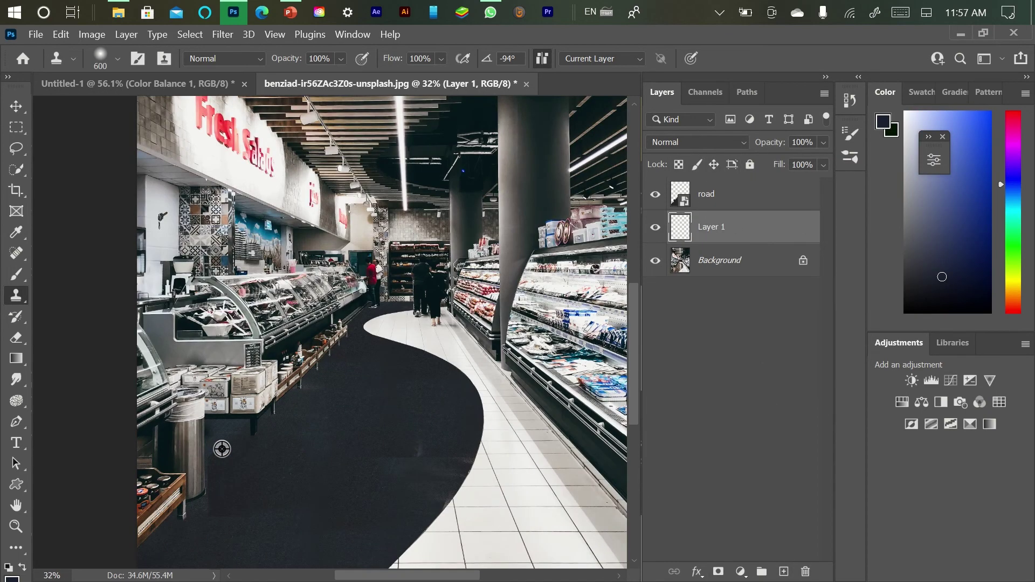
{"action": "key", "text": "b"}
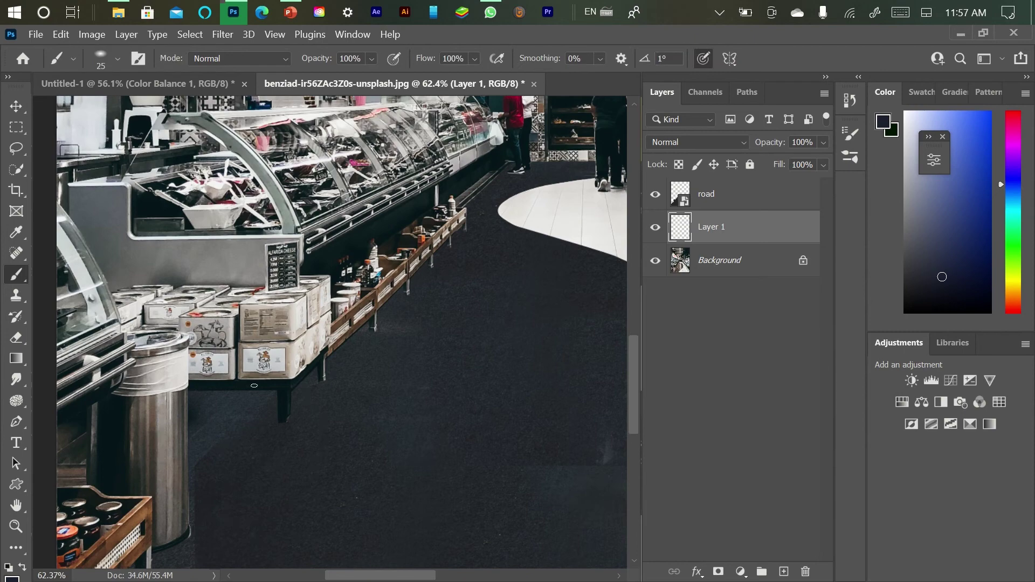
{"action": "scroll", "coordinate": [289, 406], "scroll_direction": "up", "scroll_amount": 4}
{"action": "scroll", "coordinate": [286, 402], "scroll_direction": "down", "scroll_amount": 2}
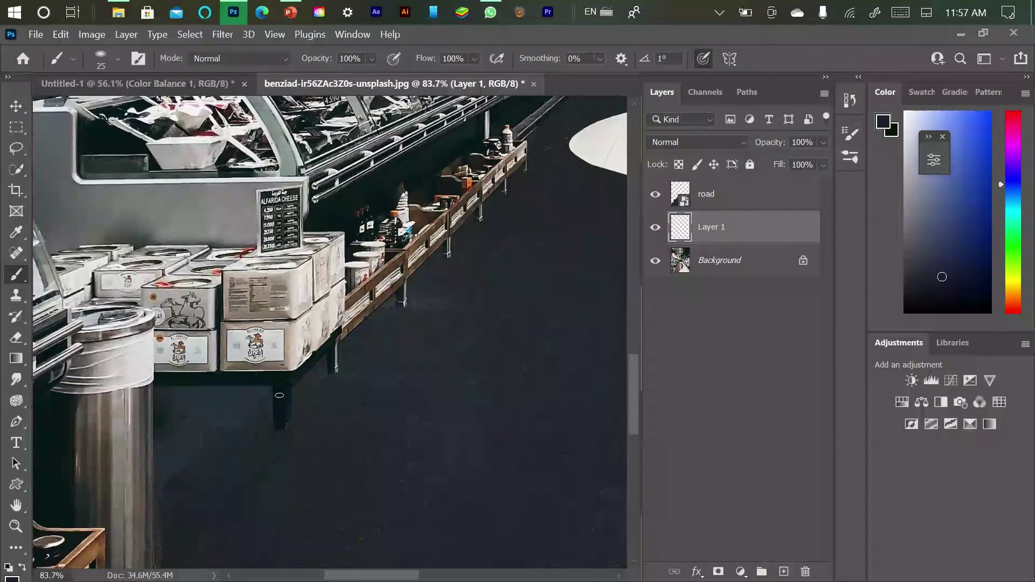
{"action": "key", "text": "alt"}
{"action": "mouse_move", "coordinate": [287, 398]}
{"action": "left_mouse_down"}
{"action": "mouse_move", "coordinate": [275, 404]}
{"action": "mouse_move", "coordinate": [280, 398]}
{"action": "left_mouse_up"}
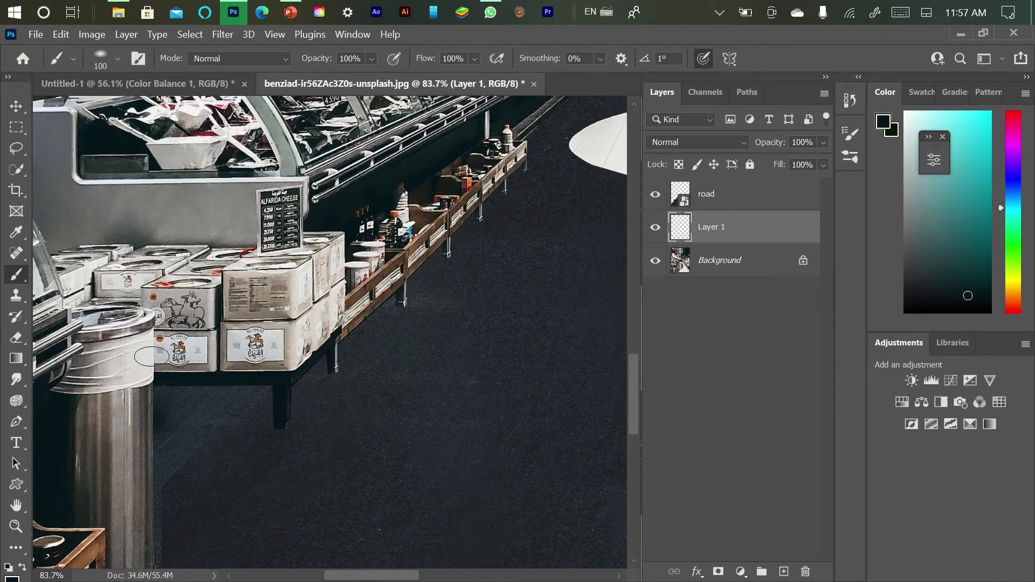
{"action": "key", "text": "bracketright"}
{"action": "key", "text": "bracketright"}
{"action": "key", "text": "bracketright"}
{"action": "key", "text": "bracketright"}
{"action": "left_click", "coordinate": [144, 419]}
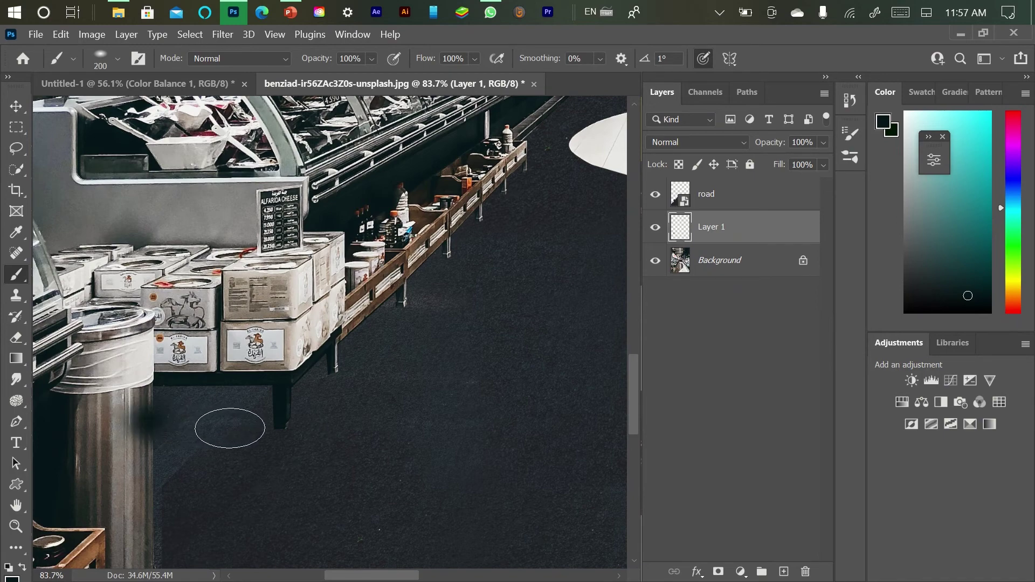
{"action": "key", "text": "ctrl+z"}
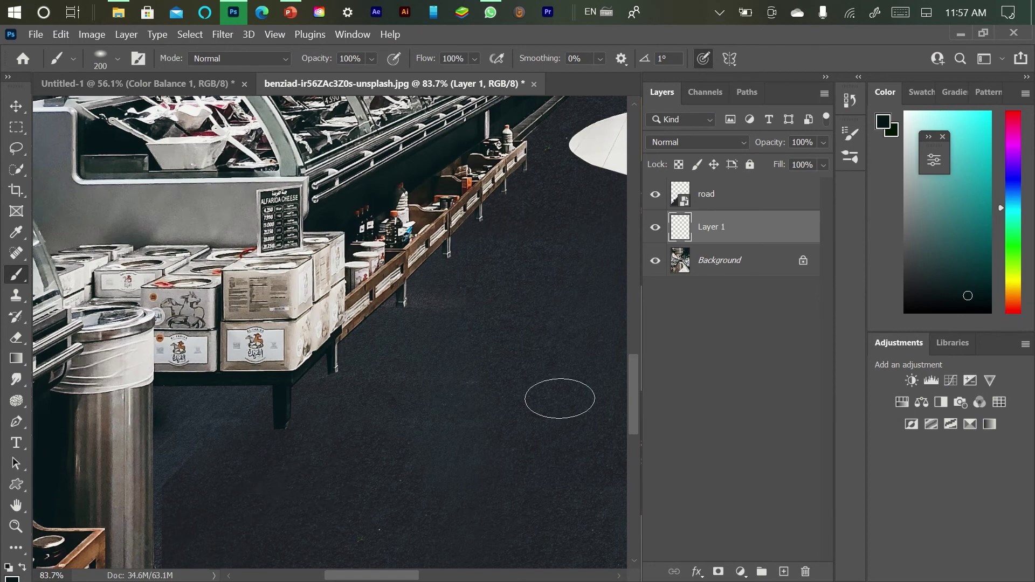
Move Layer 1 above the road layer, paint a dark shadow under the display table and clip the layer to the road
{"action": "left_click_drag", "start_coordinate": [739, 238], "coordinate": [743, 183]}
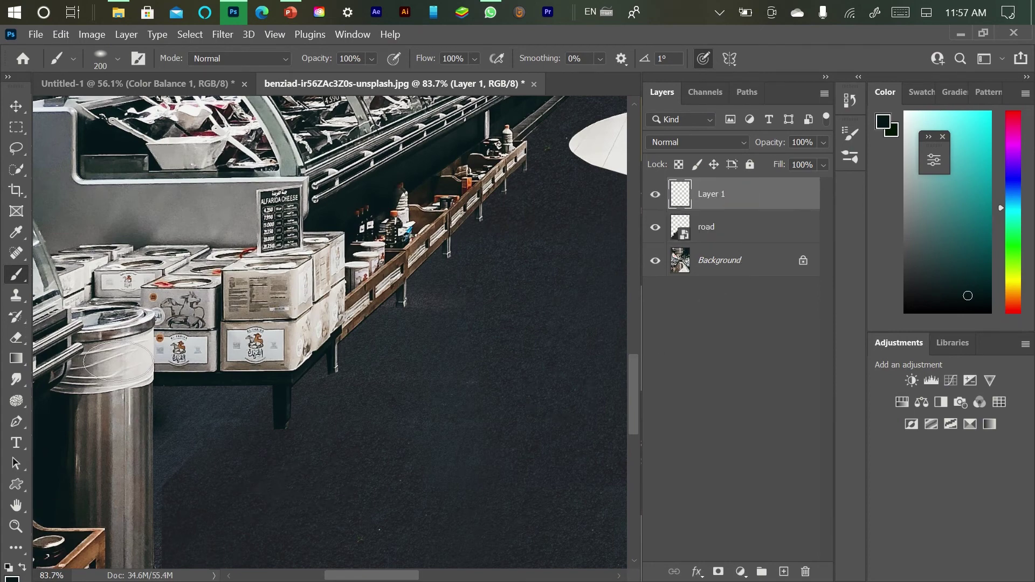
{"action": "mouse_move", "coordinate": [160, 412]}
{"action": "left_mouse_down"}
{"action": "mouse_move", "coordinate": [262, 421]}
{"action": "mouse_move", "coordinate": [325, 366]}
{"action": "left_mouse_up"}
{"action": "left_click", "coordinate": [708, 209], "text": "alt"}
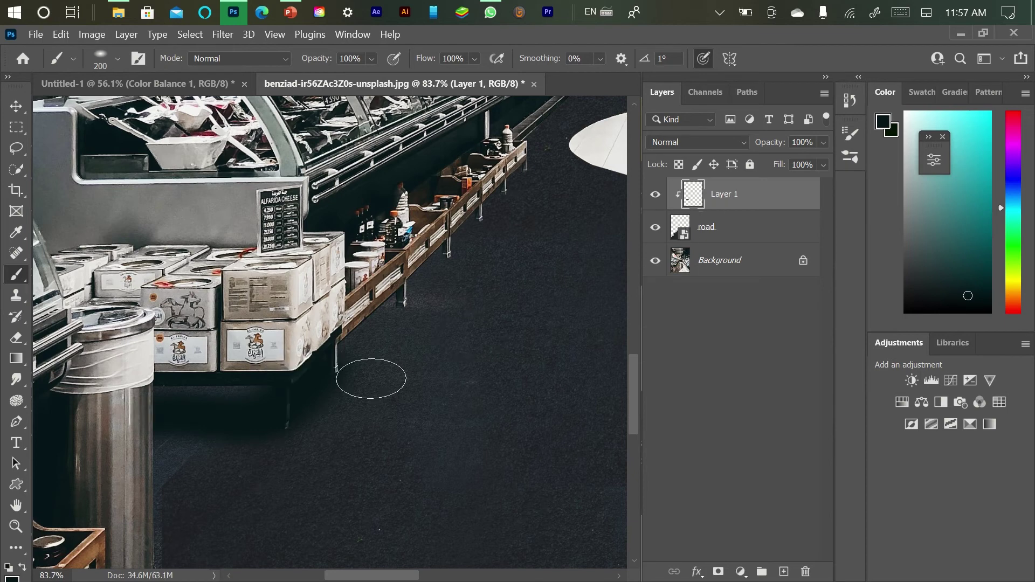
Deepen the painted shadow under the display table and extend it along the base of the wooden shelves
{"action": "left_click_drag", "start_coordinate": [269, 387], "coordinate": [186, 390]}
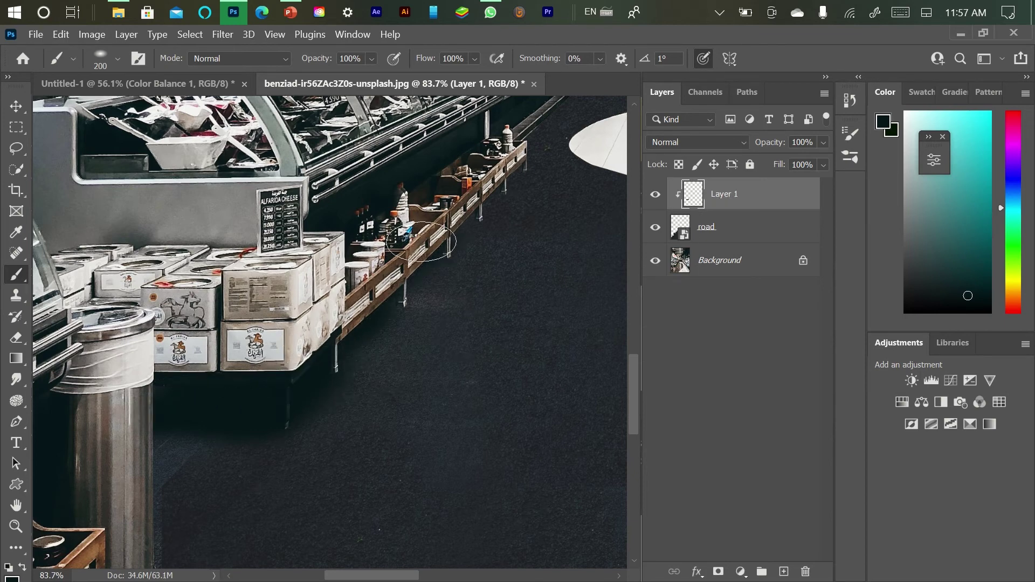
{"action": "scroll", "coordinate": [496, 183], "scroll_direction": "down", "scroll_amount": 2}
{"action": "scroll", "coordinate": [423, 253], "scroll_direction": "up", "scroll_amount": 2}
{"action": "scroll", "coordinate": [361, 399], "scroll_direction": "up", "scroll_amount": 1}
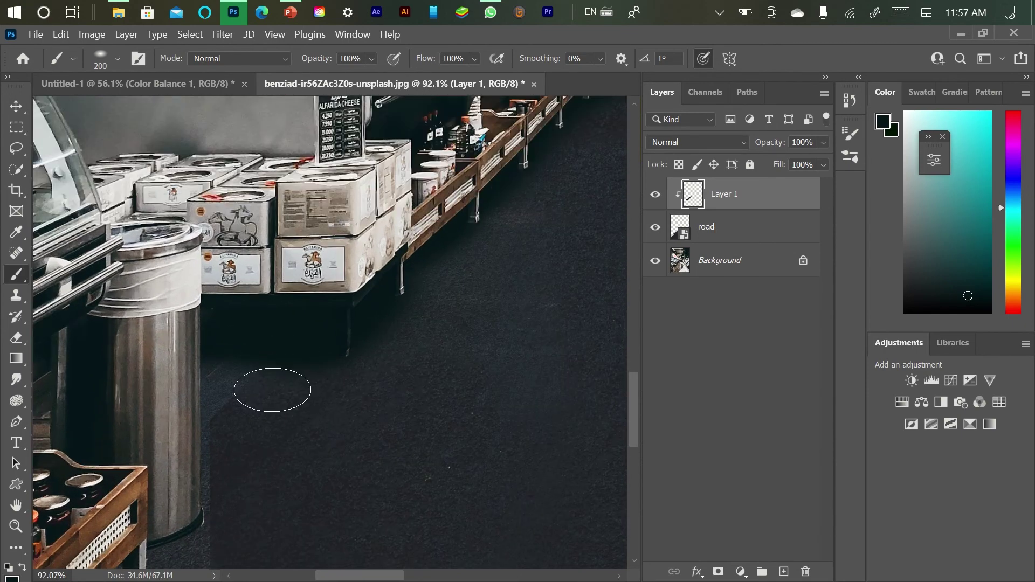
Give the Eraser a Soft Round tip flattened into a horizontal ellipse at an angle of 2°
{"action": "key", "text": "e"}
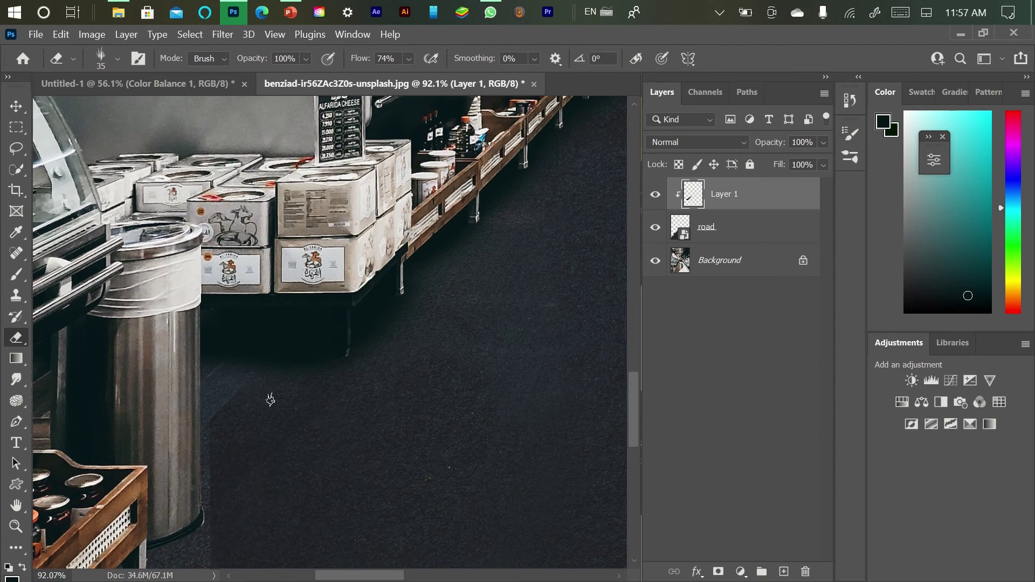
{"action": "right_click", "coordinate": [271, 400]}
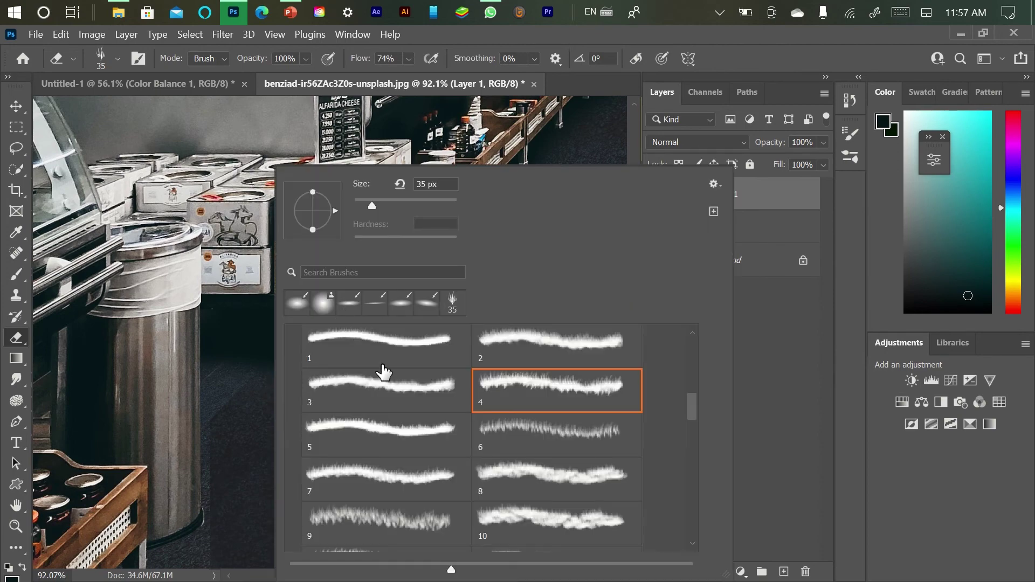
{"action": "scroll", "coordinate": [383, 372], "scroll_direction": "down", "scroll_amount": 6}
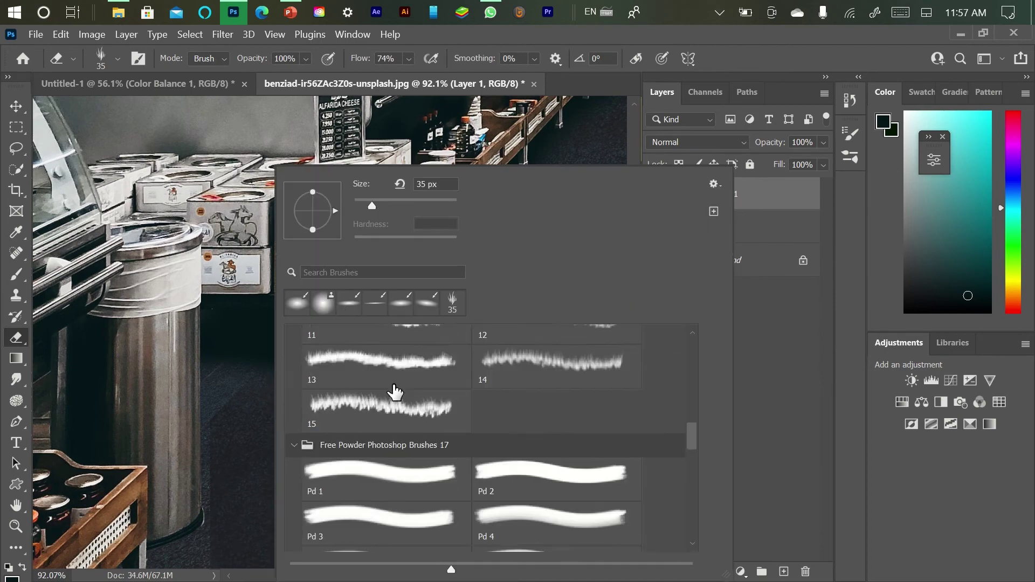
{"action": "scroll", "coordinate": [395, 392], "scroll_direction": "up", "scroll_amount": 2}
{"action": "scroll", "coordinate": [697, 374], "scroll_direction": "up", "scroll_amount": 5}
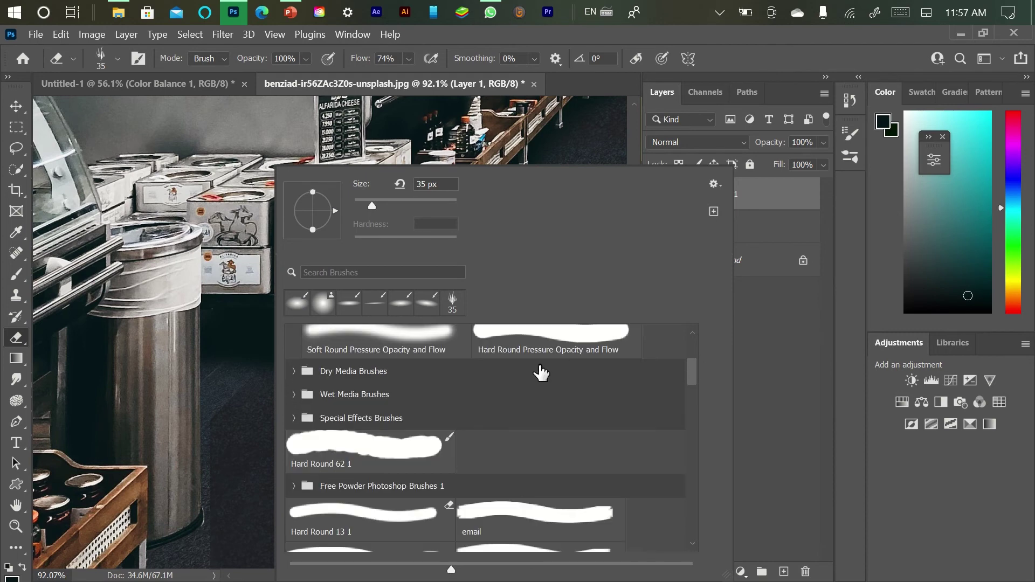
{"action": "scroll", "coordinate": [541, 373], "scroll_direction": "up", "scroll_amount": 5}
{"action": "left_click", "coordinate": [393, 366]}
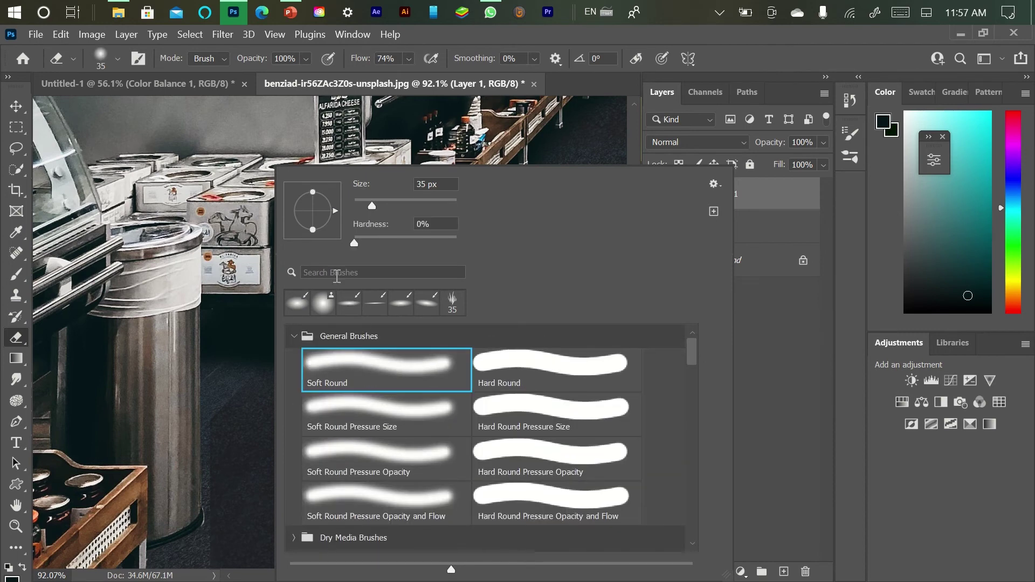
{"action": "left_click_drag", "start_coordinate": [313, 234], "coordinate": [328, 212]}
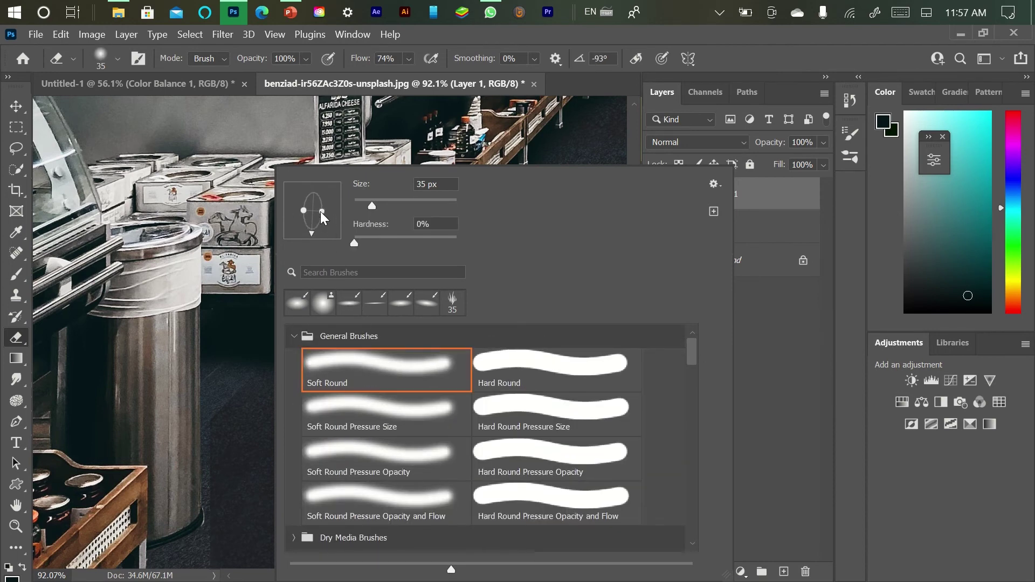
{"action": "left_click_drag", "start_coordinate": [339, 216], "coordinate": [343, 209]}
{"action": "left_click", "coordinate": [252, 405]}
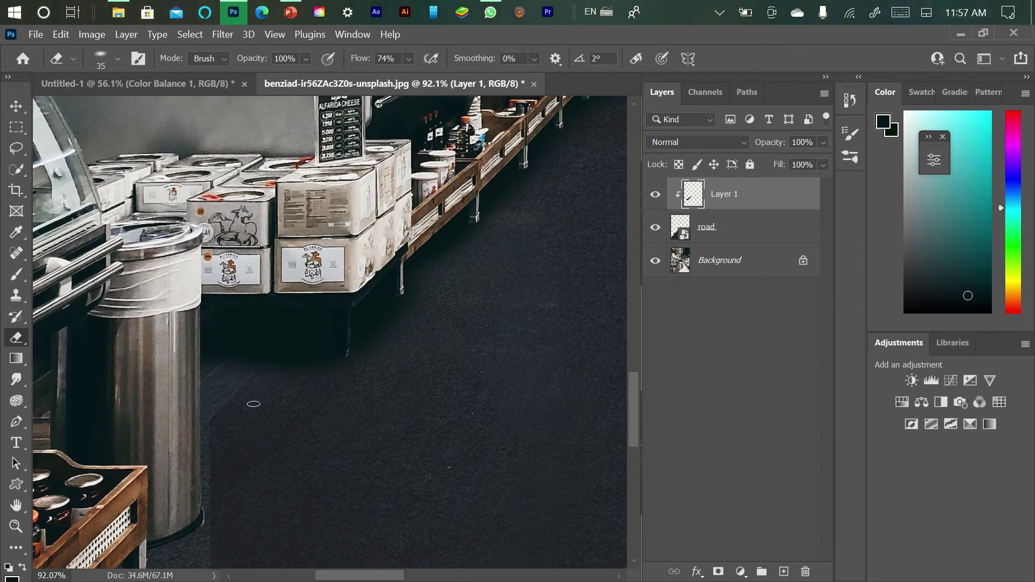
Enlarge the Eraser to 500 px and soften the excess shadow around the display table's leg
{"action": "key", "text": "bracketright"}
{"action": "key", "text": "bracketright"}
{"action": "key", "text": "bracketright"}
{"action": "key", "text": "bracketright"}
{"action": "key", "text": "bracketright"}
{"action": "key", "text": "bracketright"}
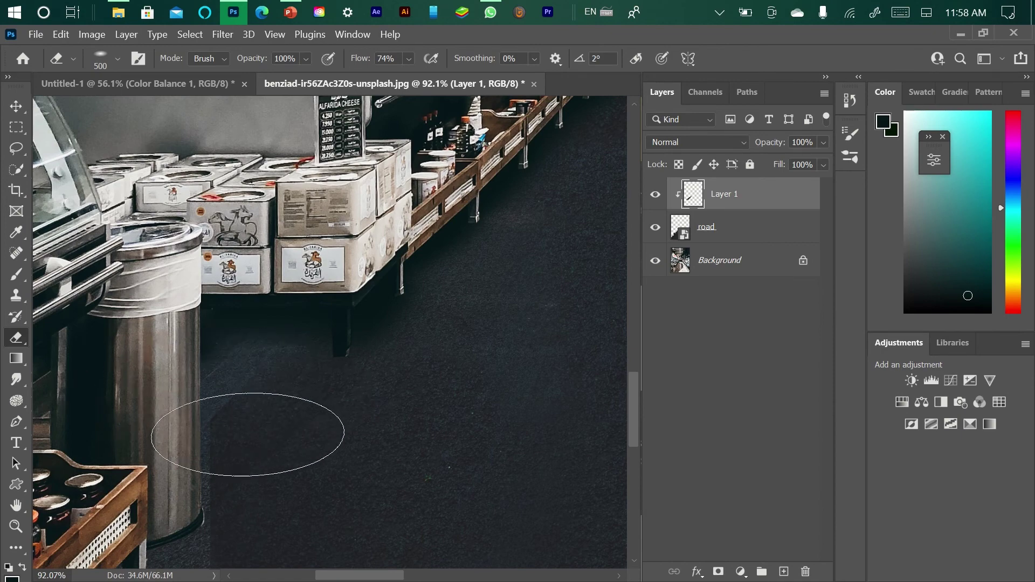
Hide and restore Layer 1 and the road layer to compare the painted shadow with the original floor
{"action": "key", "text": "b"}
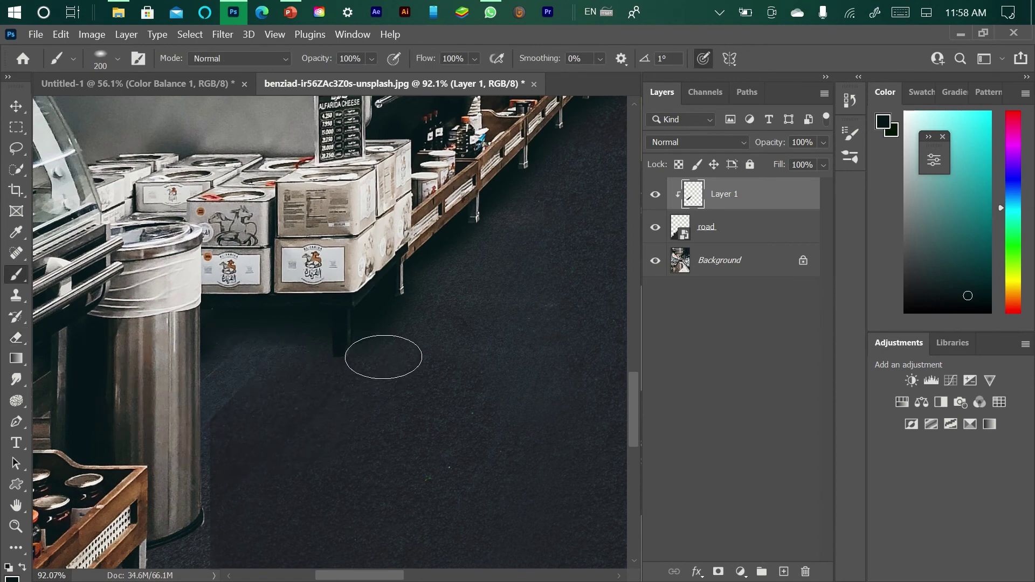
{"action": "scroll", "coordinate": [395, 345], "scroll_direction": "down", "scroll_amount": 7}
{"action": "scroll", "coordinate": [395, 346], "scroll_direction": "up", "scroll_amount": 6}
{"action": "scroll", "coordinate": [402, 337], "scroll_direction": "up", "scroll_amount": 4}
{"action": "left_click", "coordinate": [655, 194]}
{"action": "left_click", "coordinate": [655, 227]}
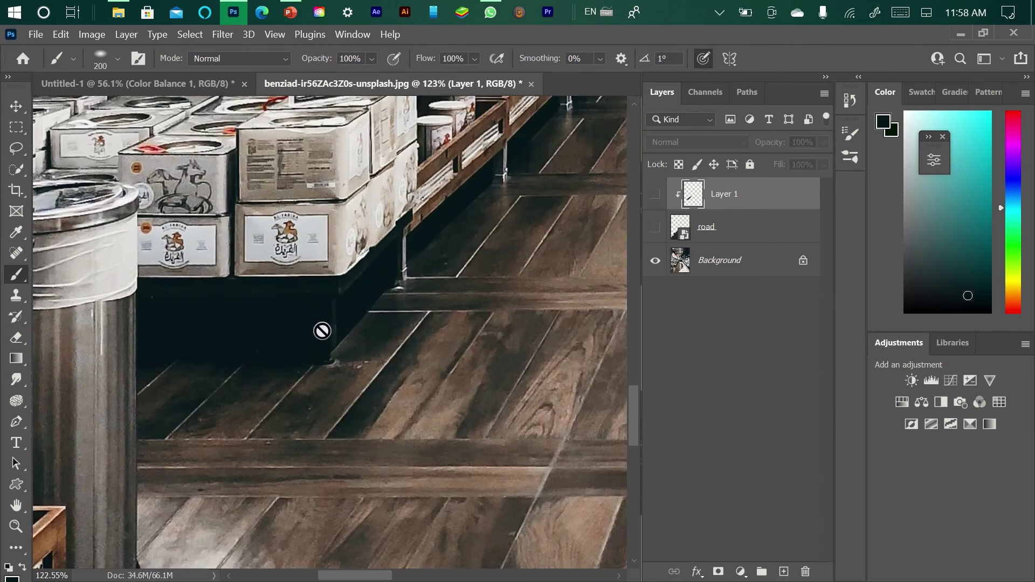
{"action": "left_click", "coordinate": [655, 194]}
{"action": "left_click", "coordinate": [655, 227]}
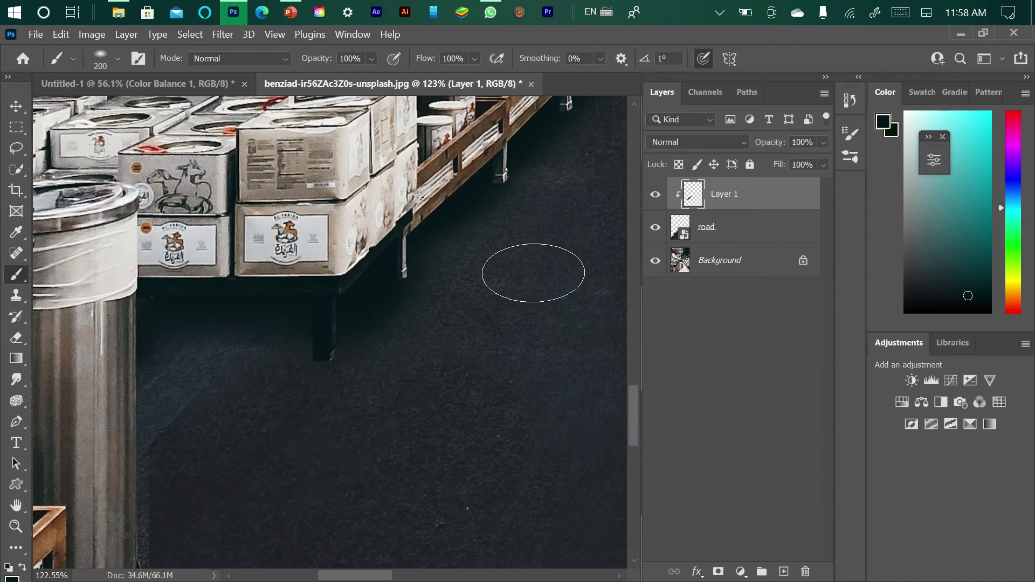
Erase the heavy shadow beside the table and wooden shelves with the 500 px Eraser, and return to the 200 px Brush
{"action": "scroll", "coordinate": [408, 310], "scroll_direction": "up", "scroll_amount": 1}
{"action": "key", "text": "e"}
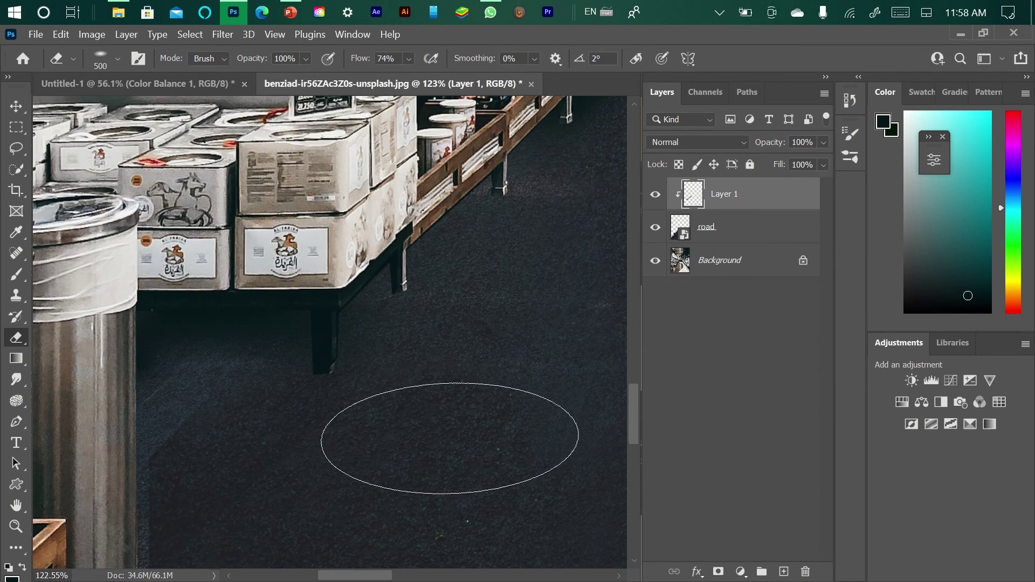
{"action": "scroll", "coordinate": [500, 304], "scroll_direction": "right", "scroll_amount": 6}
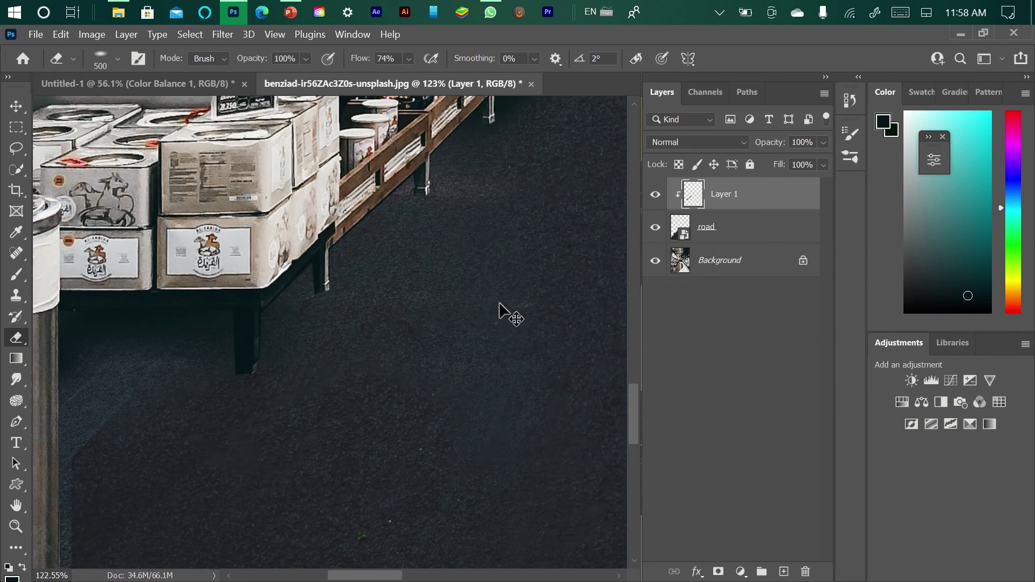
{"action": "scroll", "coordinate": [390, 302], "scroll_direction": "up", "scroll_amount": 7}
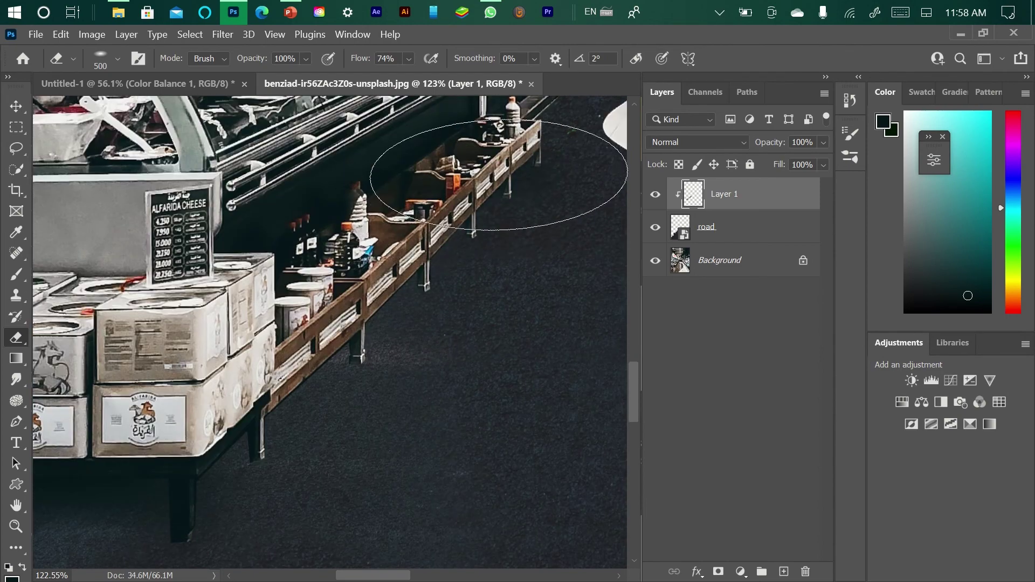
{"action": "key", "text": "b"}
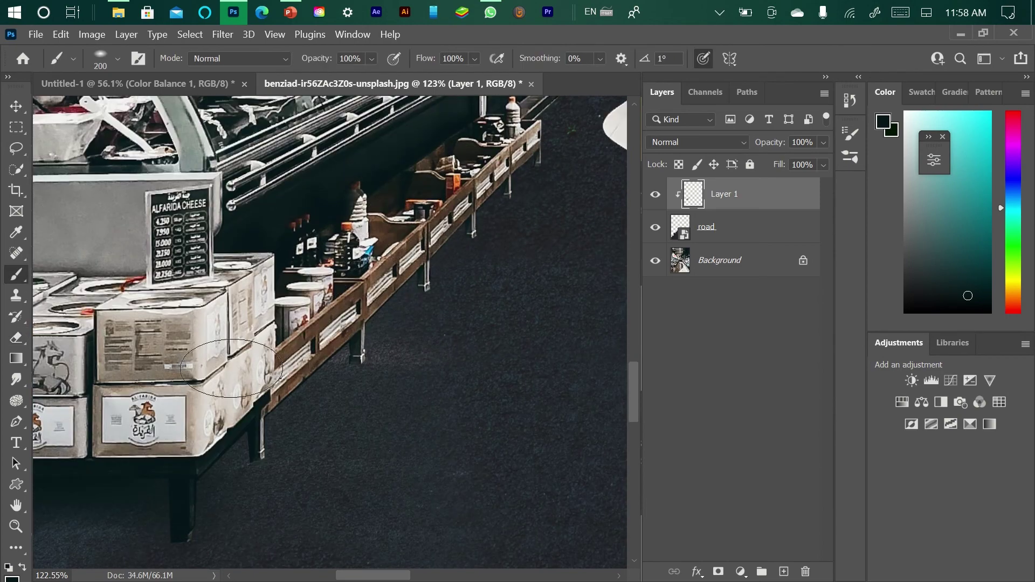
Reduce the Brush to 90 px and paint a dark shadow on the road along the lower edge of the wooden shelves
{"action": "key", "text": "bracketleft"}
{"action": "key", "text": "bracketleft"}
{"action": "key", "text": "bracketleft"}
{"action": "key", "text": "bracketleft"}
{"action": "key", "text": "bracketleft"}
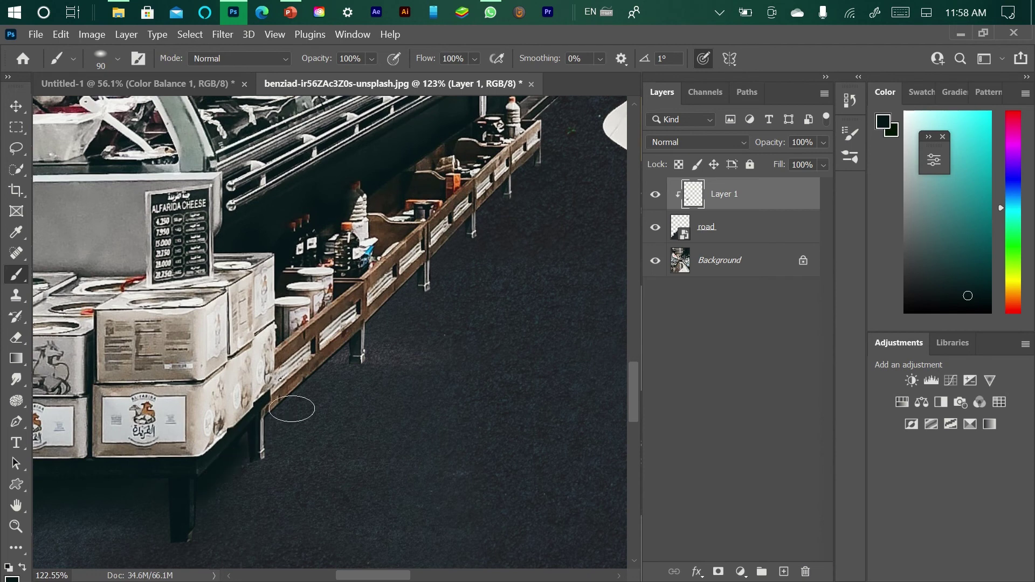
{"action": "left_click", "coordinate": [338, 356], "text": "shift"}
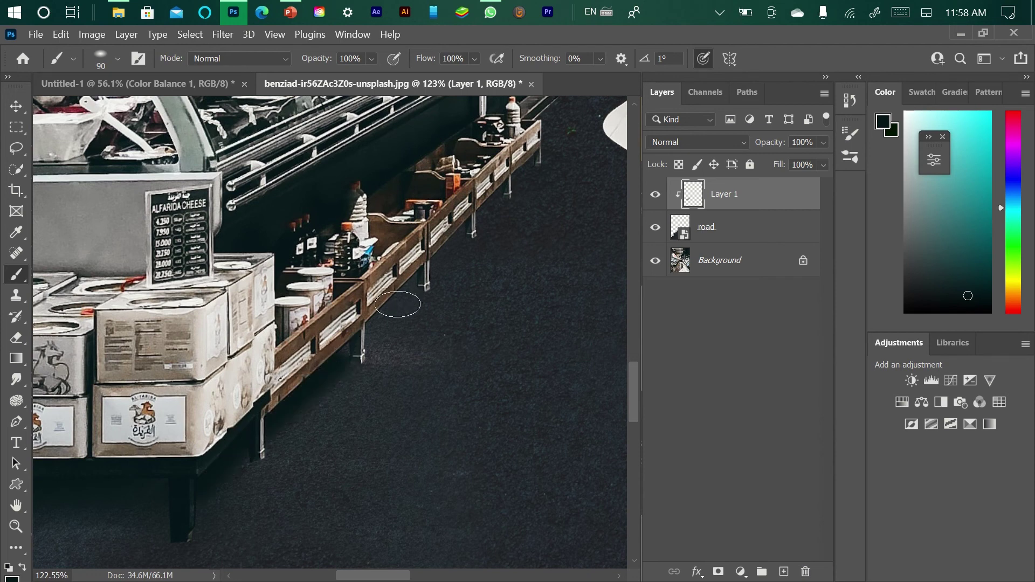
{"action": "left_click", "coordinate": [401, 280], "text": "shift"}
{"action": "left_click", "coordinate": [450, 230], "text": "shift"}
{"action": "left_click", "coordinate": [488, 192], "text": "shift"}
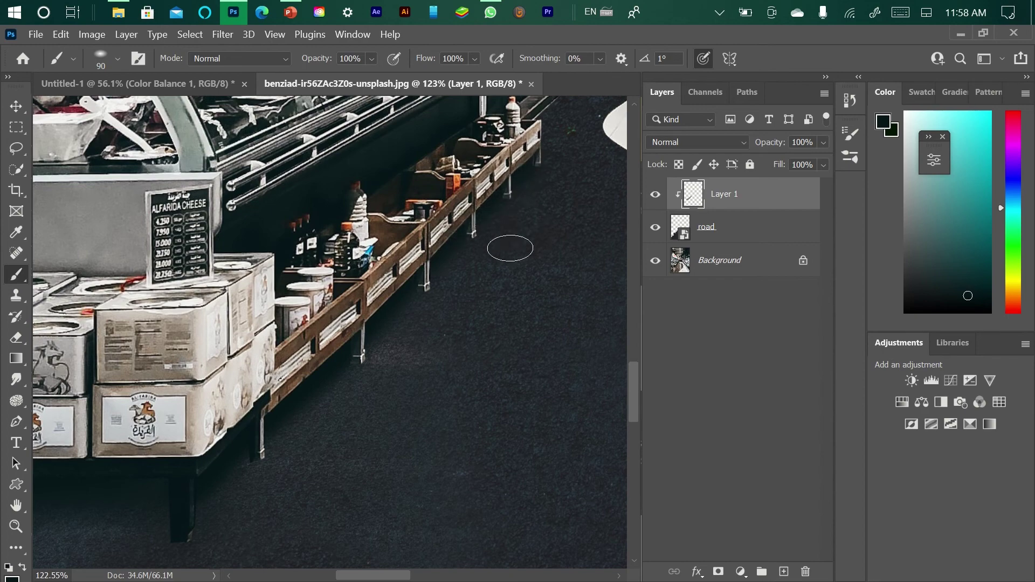
Enlarge the Brush to 150 px and paint a shadow on the road beneath the wooden crate of jars
{"action": "key", "text": "ctrl+0"}
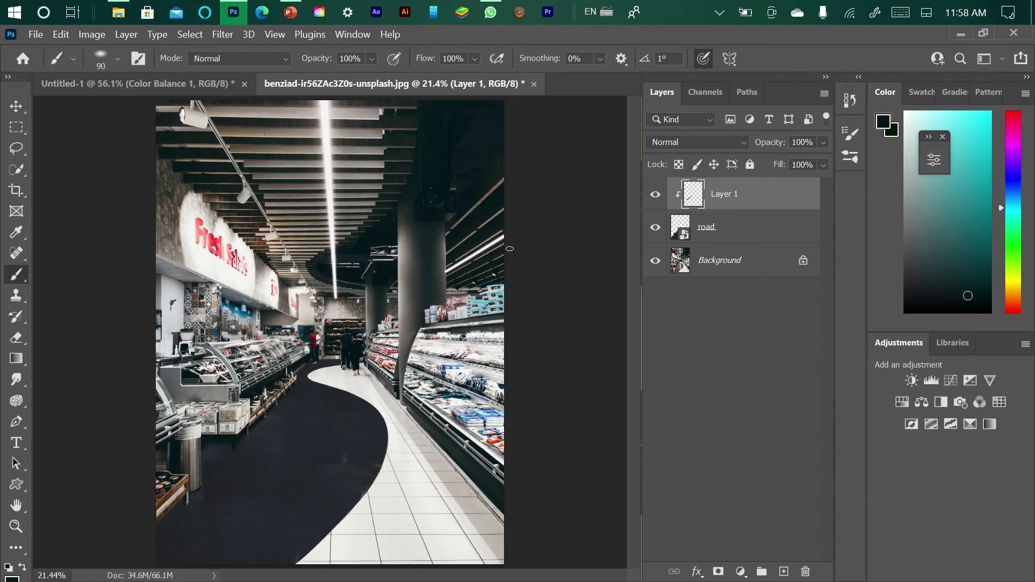
{"action": "scroll", "coordinate": [225, 476], "scroll_direction": "up", "scroll_amount": 5}
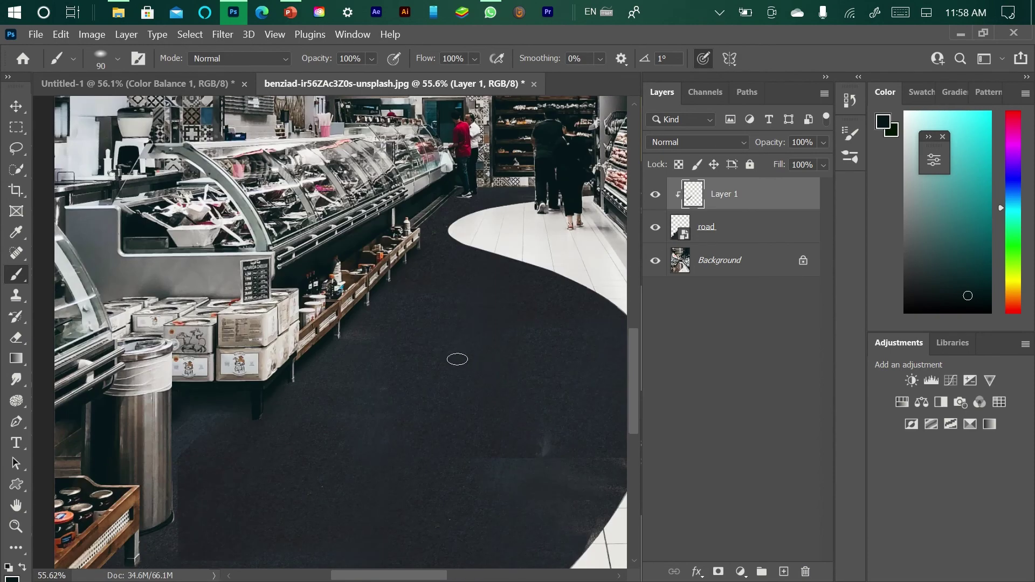
{"action": "scroll", "coordinate": [378, 382], "scroll_direction": "down", "scroll_amount": 4}
{"action": "scroll", "coordinate": [73, 469], "scroll_direction": "up", "scroll_amount": 5}
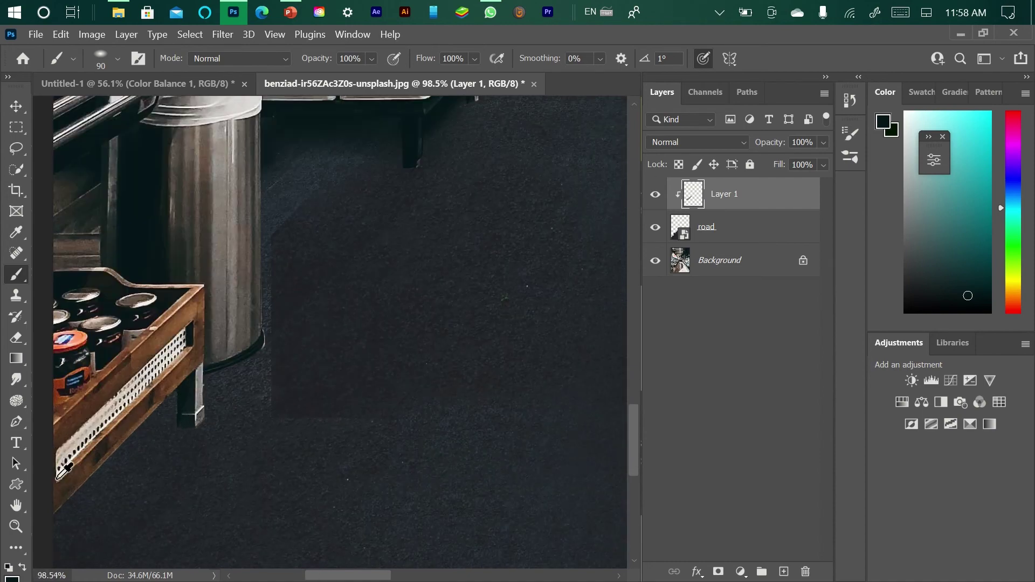
{"action": "scroll", "coordinate": [174, 423], "scroll_direction": "down", "scroll_amount": 2}
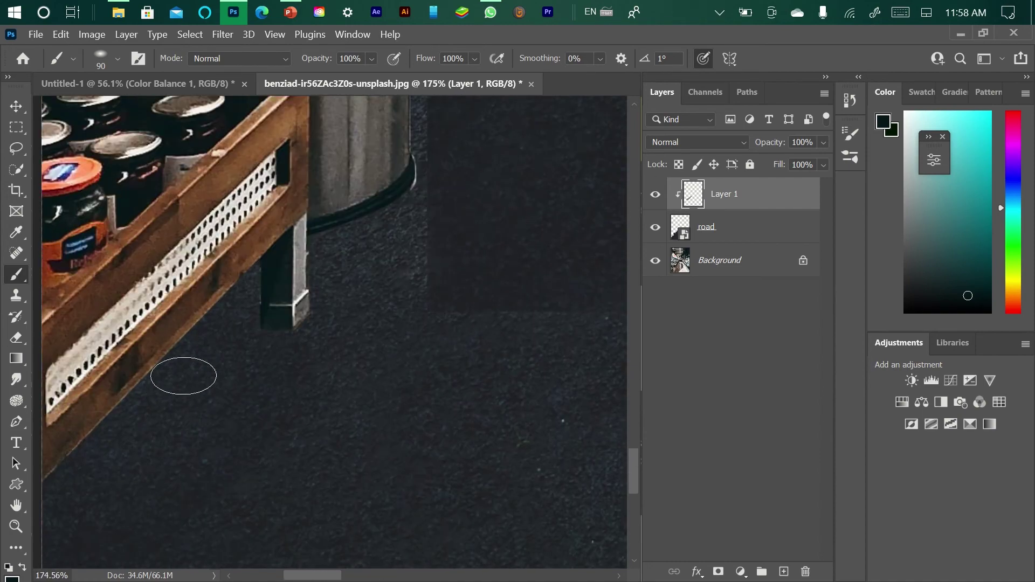
{"action": "key", "text": "bracketright"}
{"action": "key", "text": "bracketright"}
{"action": "key", "text": "bracketright"}
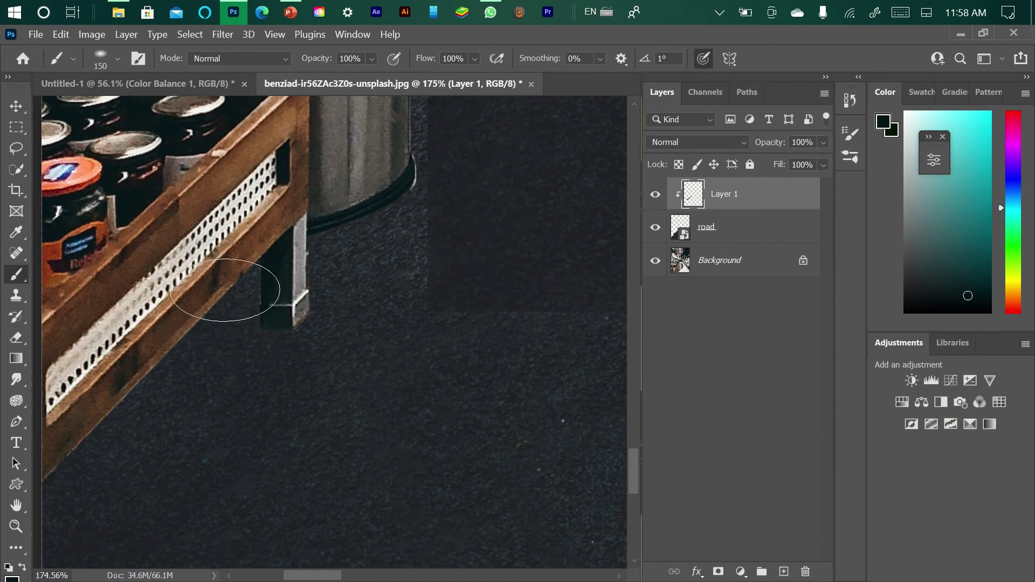
{"action": "key", "text": "super"}
{"action": "left_click", "coordinate": [104, 455]}
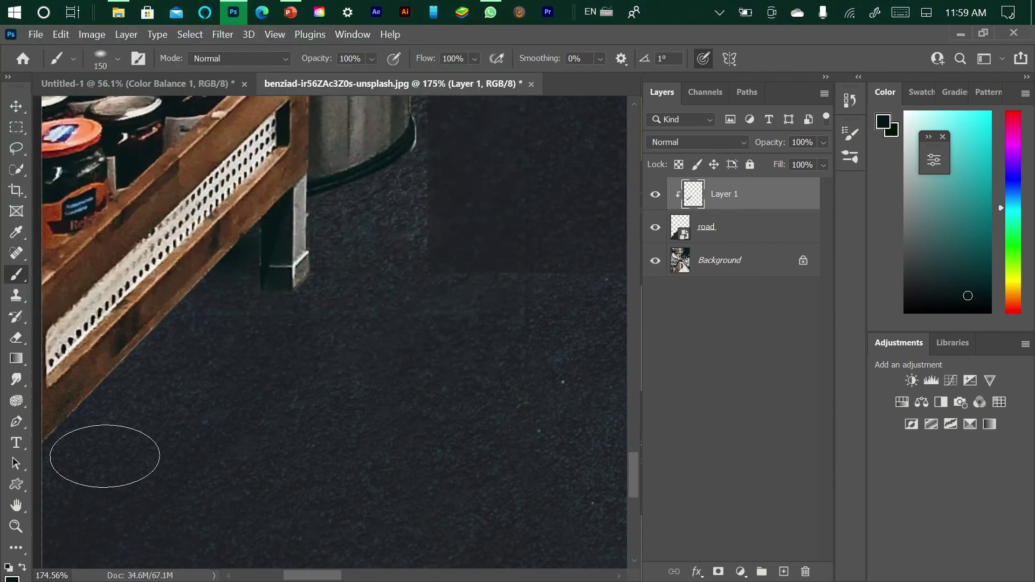
{"action": "scroll", "coordinate": [104, 455], "scroll_direction": "down", "scroll_amount": 6}
{"action": "scroll", "coordinate": [103, 451], "scroll_direction": "up", "scroll_amount": 2}
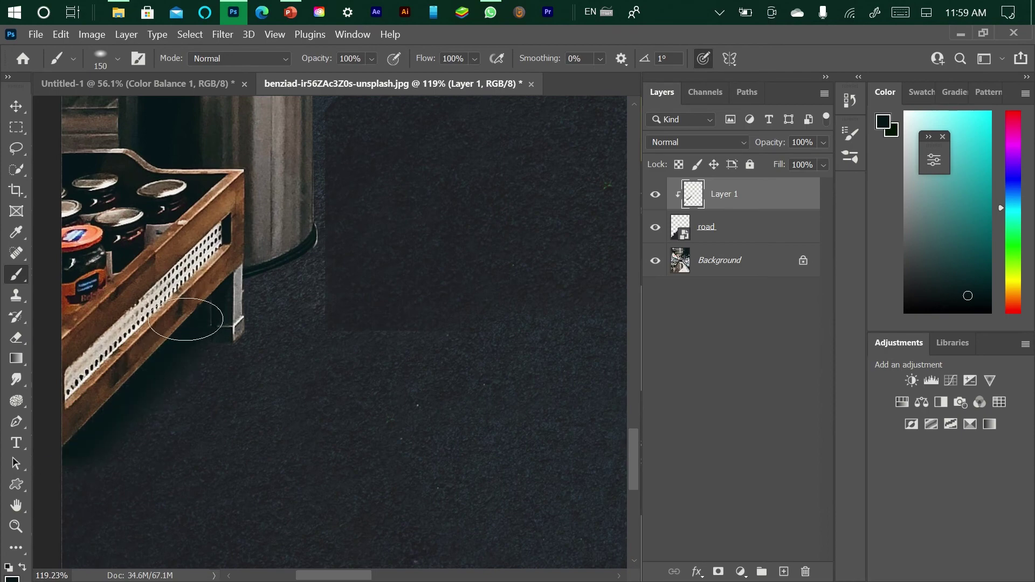
Hide Layer 1 and the road layer, sample the dark floor colour beside the shopper's shoe, and show both layers again
{"action": "scroll", "coordinate": [137, 420], "scroll_direction": "down", "scroll_amount": 5}
{"action": "scroll", "coordinate": [305, 384], "scroll_direction": "down", "scroll_amount": 8}
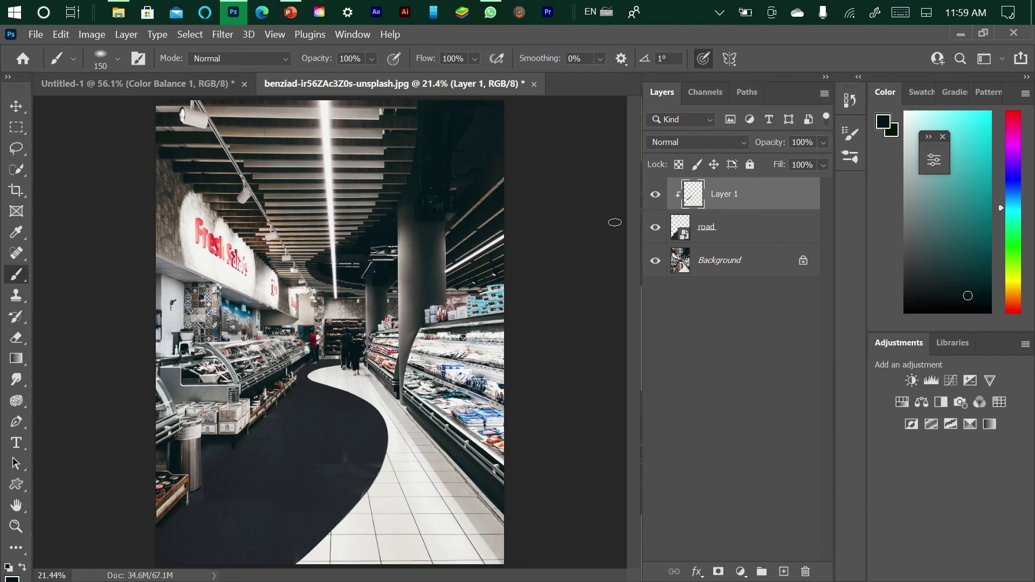
{"action": "left_click_drag", "start_coordinate": [655, 196], "coordinate": [655, 227]}
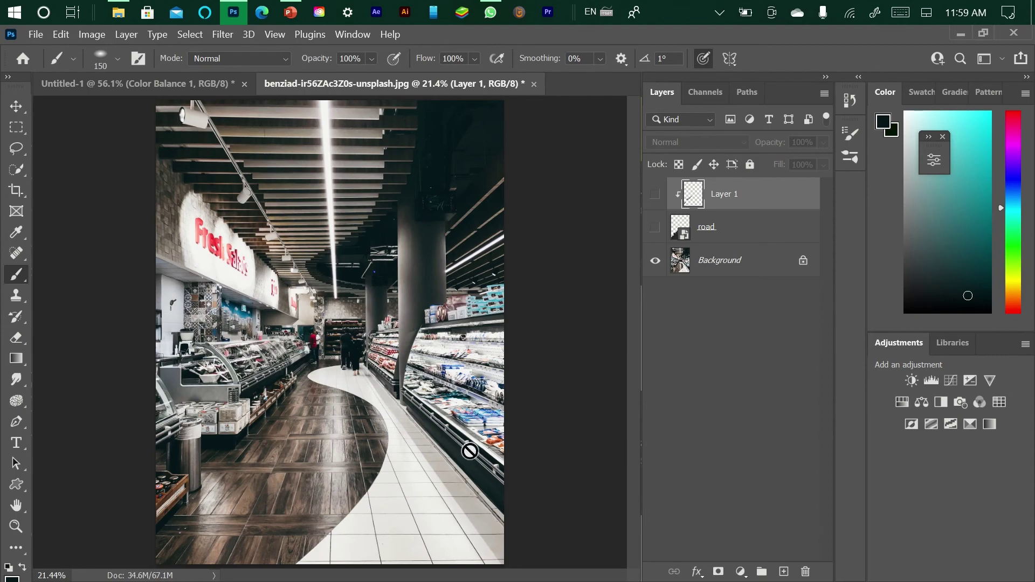
{"action": "scroll", "coordinate": [342, 321], "scroll_direction": "up", "scroll_amount": 10}
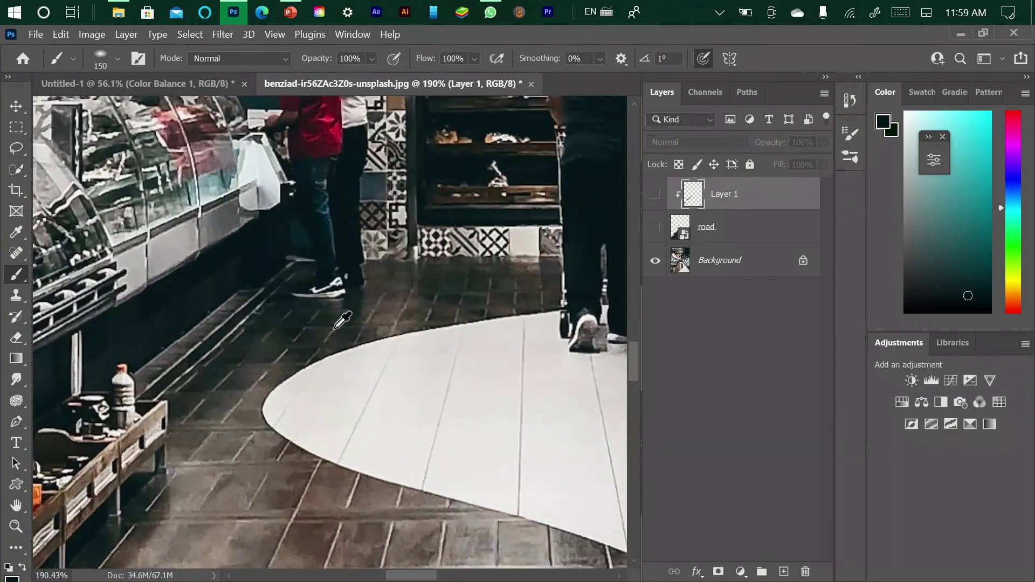
{"action": "scroll", "coordinate": [342, 320], "scroll_direction": "up", "scroll_amount": 8}
{"action": "scroll", "coordinate": [387, 322], "scroll_direction": "down", "scroll_amount": 5}
{"action": "scroll", "coordinate": [249, 323], "scroll_direction": "up", "scroll_amount": 4}
{"action": "left_click", "coordinate": [244, 299]}
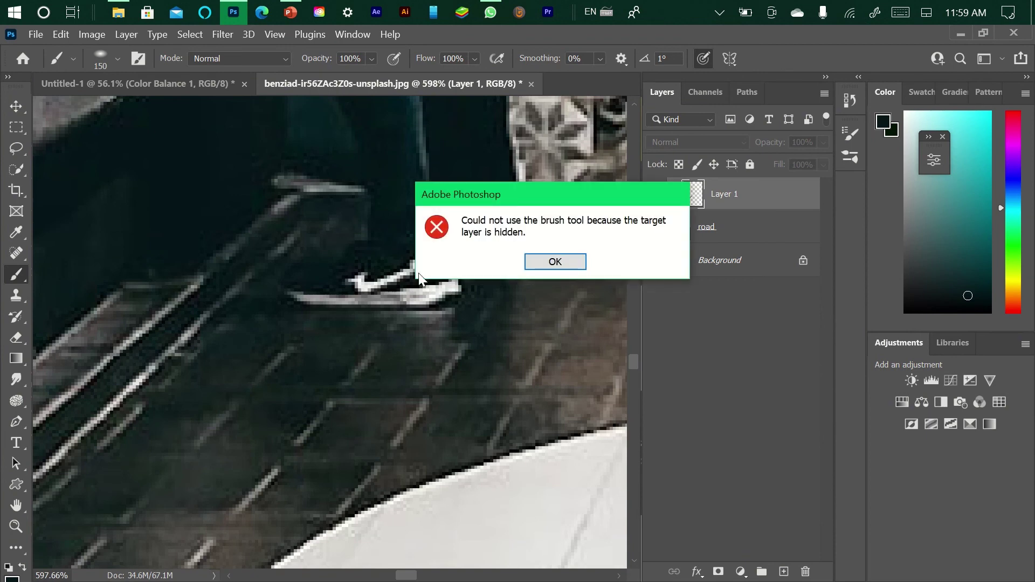
{"action": "left_click", "coordinate": [545, 262]}
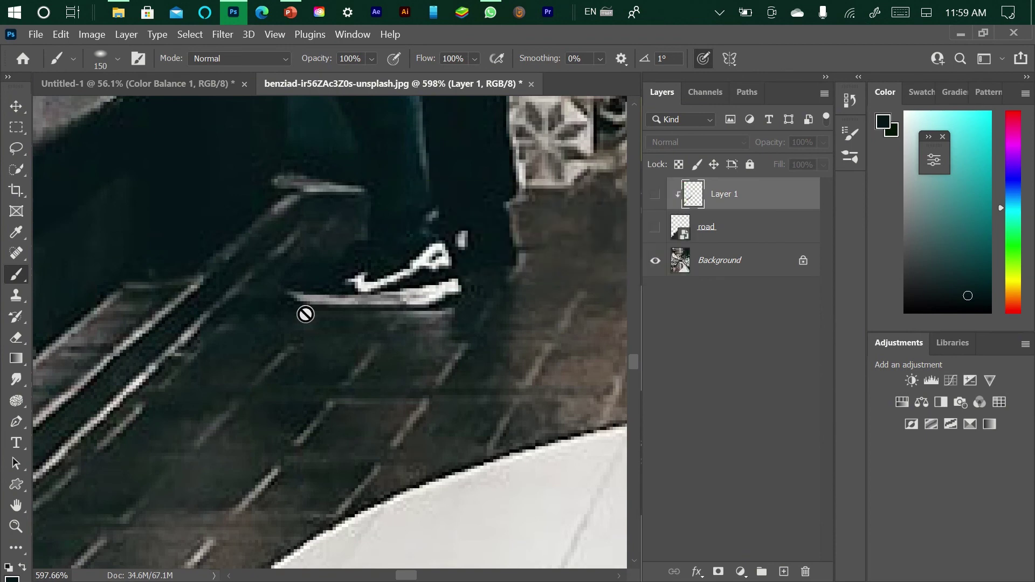
{"action": "key", "text": "alt"}
{"action": "left_click", "coordinate": [256, 310], "text": "alt"}
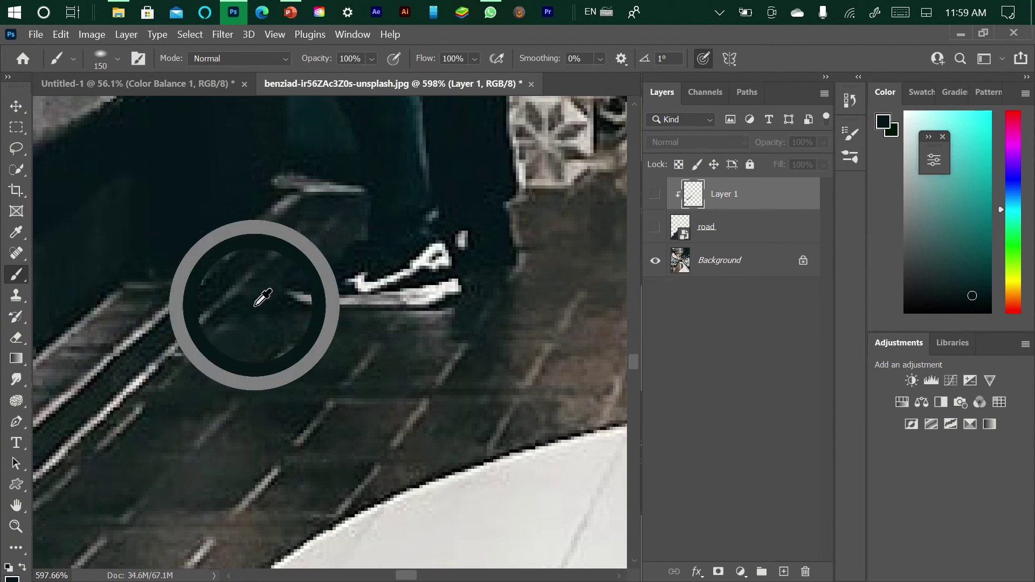
{"action": "left_click", "coordinate": [655, 228]}
{"action": "left_click", "coordinate": [655, 194]}
Reduce the Brush to 70 px for the shadow at the feet of the shopper by the counter
{"action": "scroll", "coordinate": [509, 264], "scroll_direction": "down", "scroll_amount": 2}
{"action": "scroll", "coordinate": [478, 266], "scroll_direction": "down", "scroll_amount": 2}
{"action": "scroll", "coordinate": [486, 289], "scroll_direction": "right", "scroll_amount": 3}
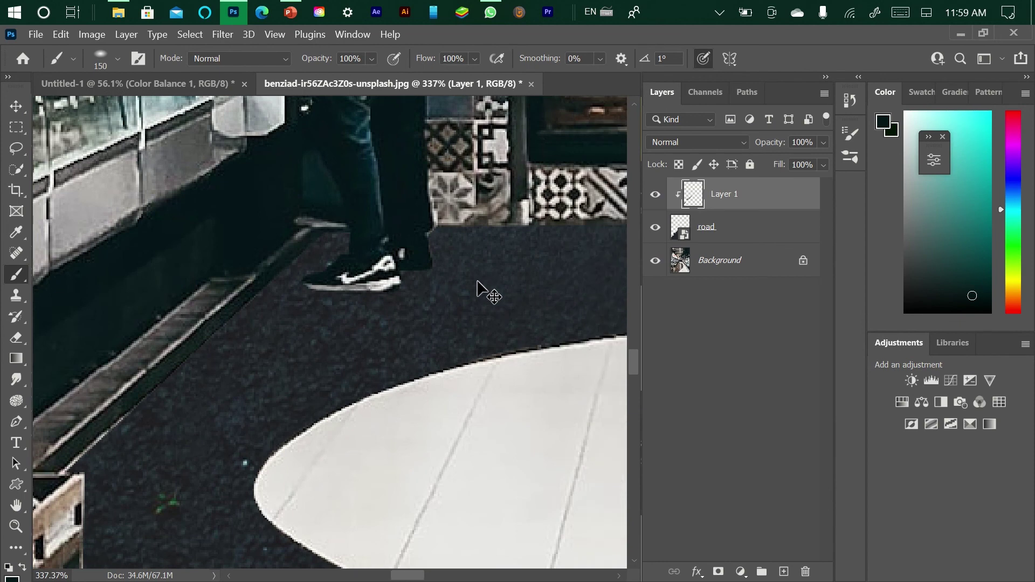
{"action": "scroll", "coordinate": [366, 291], "scroll_direction": "down", "scroll_amount": 1}
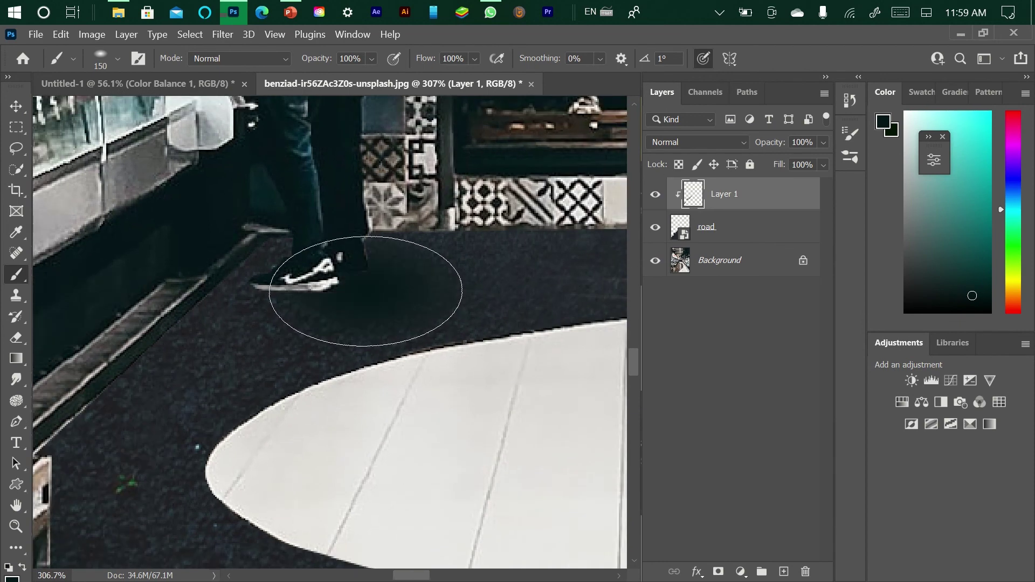
{"action": "key", "text": "bracketleft"}
{"action": "key", "text": "bracketleft"}
{"action": "key", "text": "bracketleft"}
{"action": "key", "text": "bracketleft"}
{"action": "key", "text": "bracketleft"}
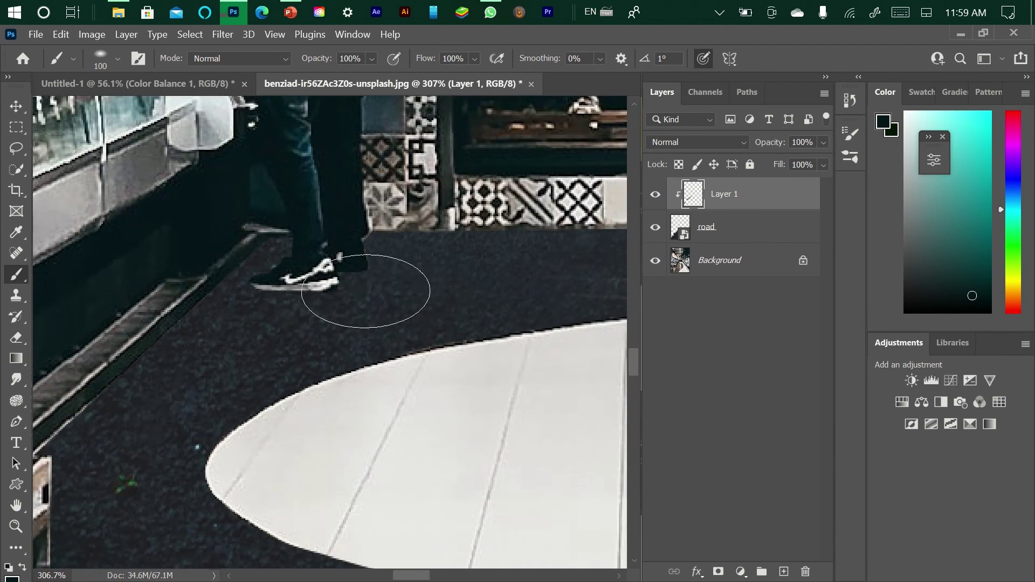
{"action": "scroll", "coordinate": [359, 294], "scroll_direction": "right", "scroll_amount": 4}
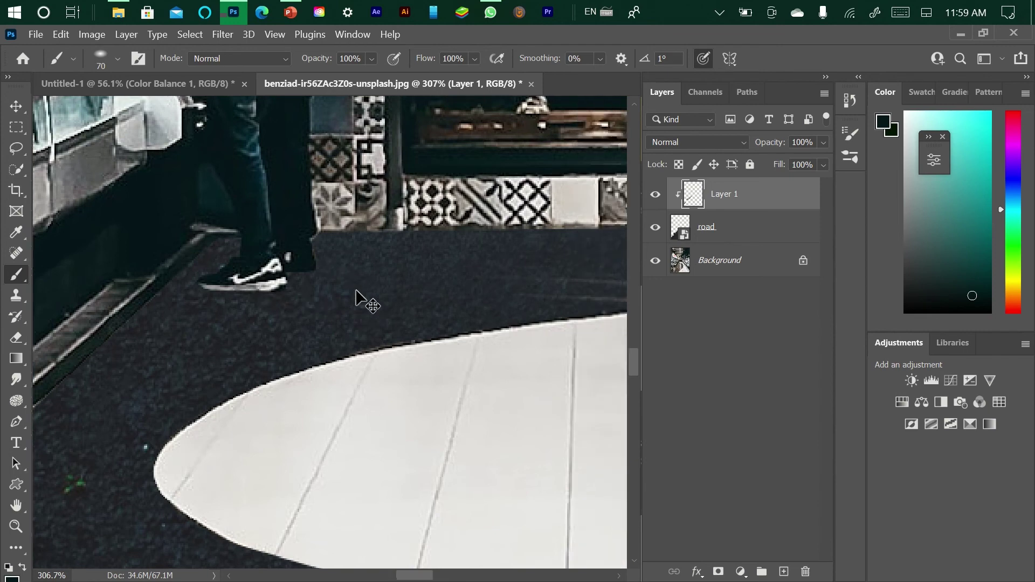
Flatten the brush tip into a thinner ellipse and paint a shadow across the road from the shopper's shoes towards the trolley
{"action": "right_click", "coordinate": [247, 291]}
{"action": "left_click_drag", "start_coordinate": [290, 223], "coordinate": [290, 215]}
{"action": "key", "text": "Return"}
{"action": "left_click_drag", "start_coordinate": [233, 285], "coordinate": [420, 298]}
{"action": "mouse_move", "coordinate": [263, 266]}
{"action": "left_mouse_down"}
{"action": "mouse_move", "coordinate": [542, 291]}
{"action": "mouse_move", "coordinate": [271, 281]}
{"action": "mouse_move", "coordinate": [375, 298]}
{"action": "mouse_move", "coordinate": [178, 291]}
{"action": "mouse_move", "coordinate": [287, 323]}
{"action": "mouse_move", "coordinate": [419, 337]}
{"action": "mouse_move", "coordinate": [280, 359]}
{"action": "left_mouse_up"}
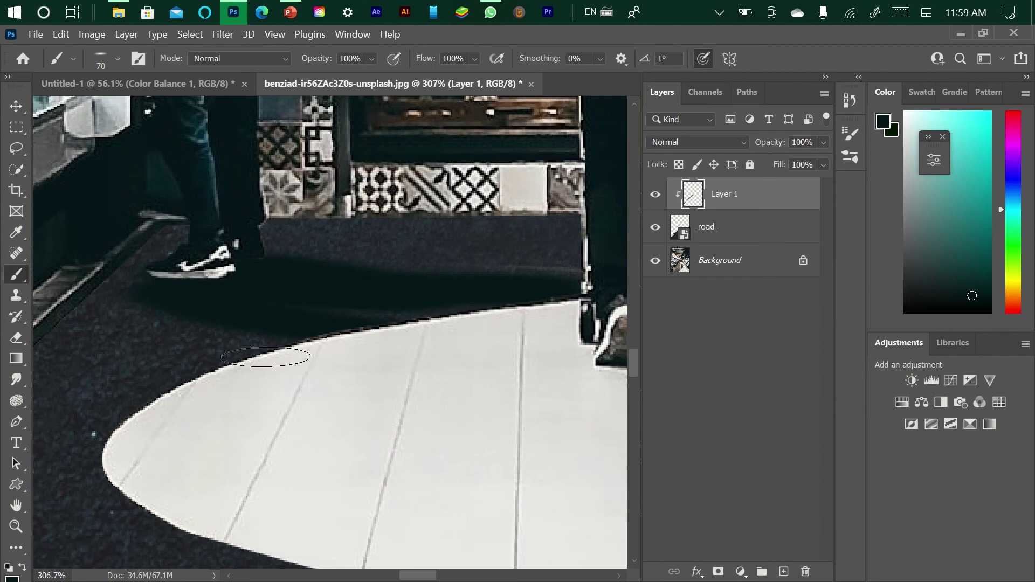
Reduce the Eraser to 125 px and soften the excess shadow around the shopper's feet
{"action": "key", "text": "e"}
{"action": "key", "text": "bracketleft"}
{"action": "key", "text": "bracketleft"}
{"action": "key", "text": "bracketleft"}
{"action": "key", "text": "bracketleft"}
{"action": "key", "text": "bracketleft"}
{"action": "key", "text": "bracketleft"}
{"action": "key", "text": "bracketleft"}
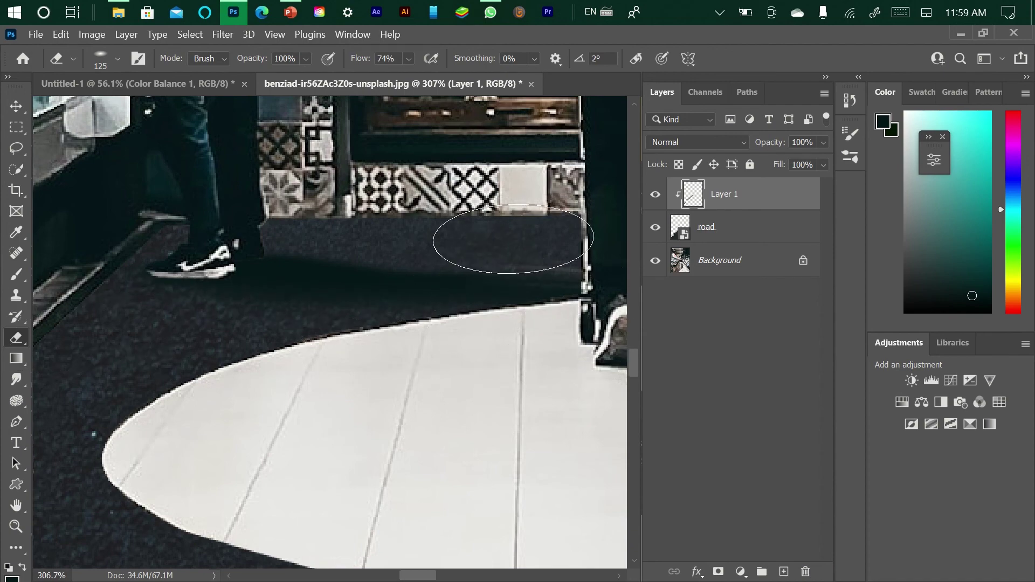
{"action": "scroll", "coordinate": [514, 239], "scroll_direction": "down", "scroll_amount": 10}
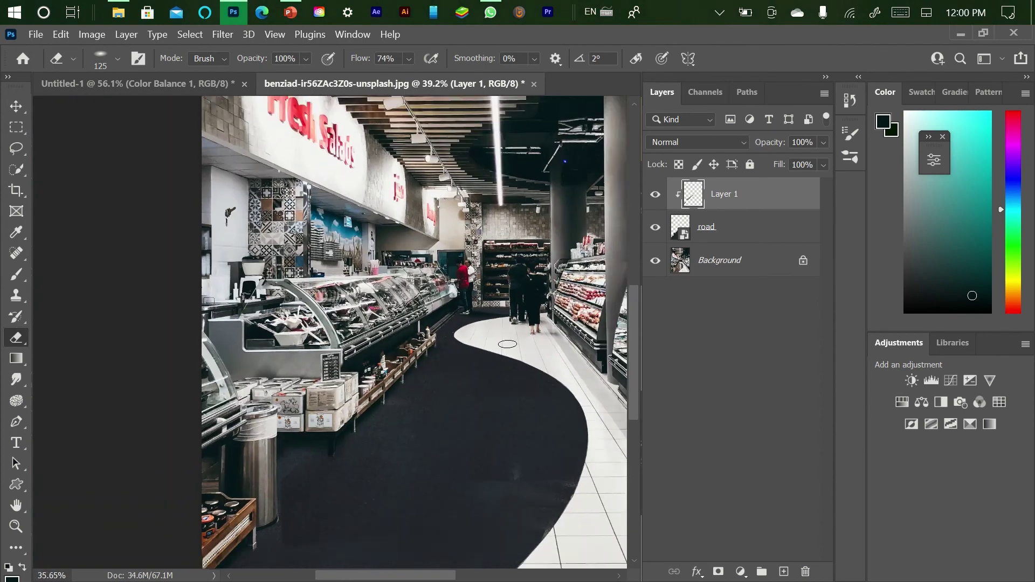
{"action": "scroll", "coordinate": [507, 344], "scroll_direction": "down", "scroll_amount": 4}
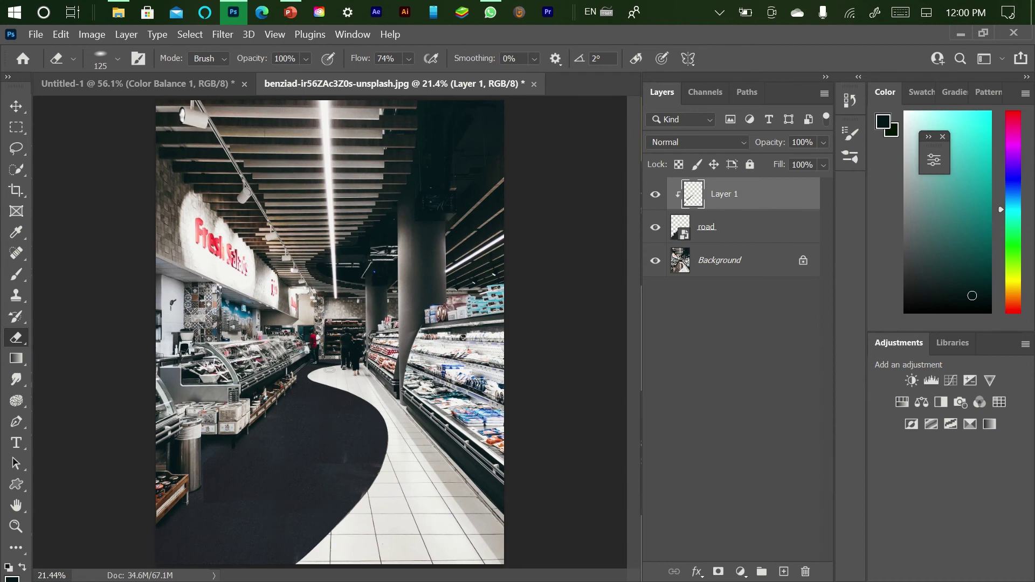
Add a Color Balance adjustment clipped to the road layer and adjust its midtone colour sliders
{"action": "left_click", "coordinate": [742, 232]}
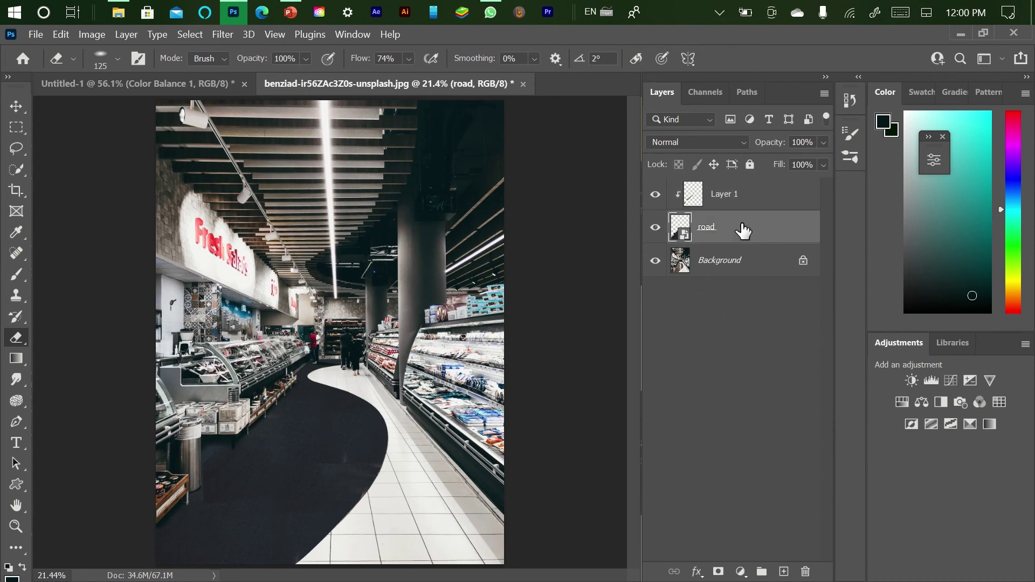
{"action": "left_click", "coordinate": [741, 572]}
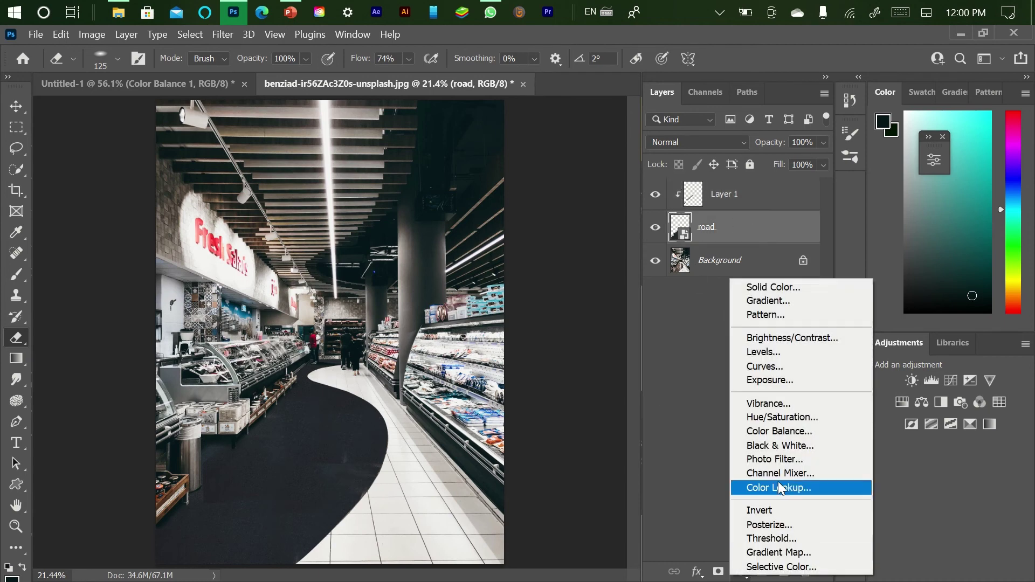
{"action": "left_click", "coordinate": [810, 433]}
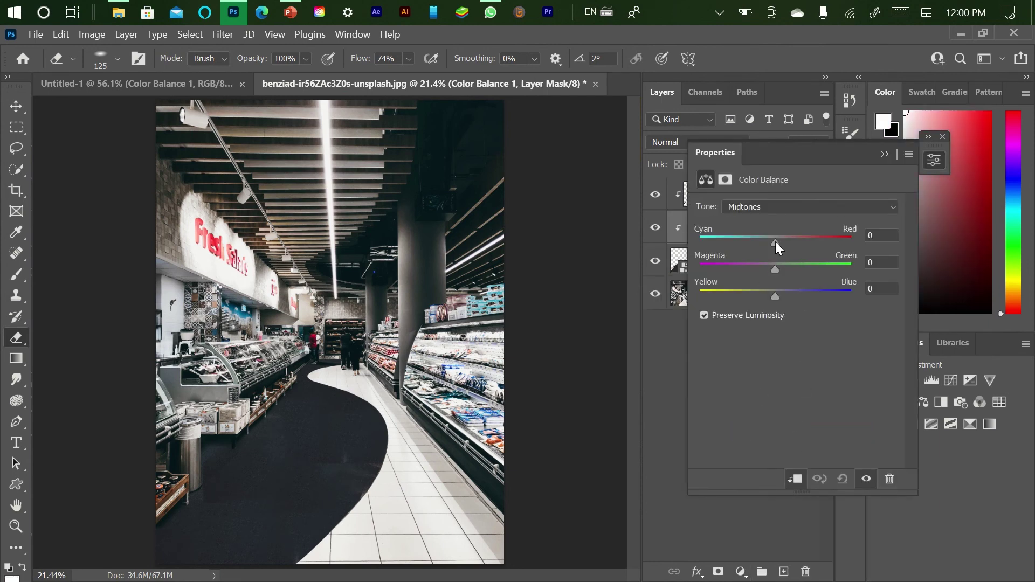
{"action": "left_click_drag", "start_coordinate": [772, 267], "coordinate": [807, 293]}
{"action": "left_click", "coordinate": [799, 265]}
{"action": "mouse_move", "coordinate": [800, 243]}
{"action": "left_mouse_down"}
{"action": "mouse_move", "coordinate": [756, 241]}
{"action": "mouse_move", "coordinate": [832, 241]}
{"action": "mouse_move", "coordinate": [781, 243]}
{"action": "left_mouse_up"}
Switch the Color Balance to another tone range and adjust its sliders to tint the road teal
{"action": "left_click", "coordinate": [794, 210]}
{"action": "left_click", "coordinate": [803, 221]}
{"action": "left_click_drag", "start_coordinate": [804, 235], "coordinate": [765, 235]}
{"action": "left_click", "coordinate": [797, 264]}
{"action": "left_click_drag", "start_coordinate": [797, 265], "coordinate": [774, 296]}
{"action": "left_click", "coordinate": [886, 154]}
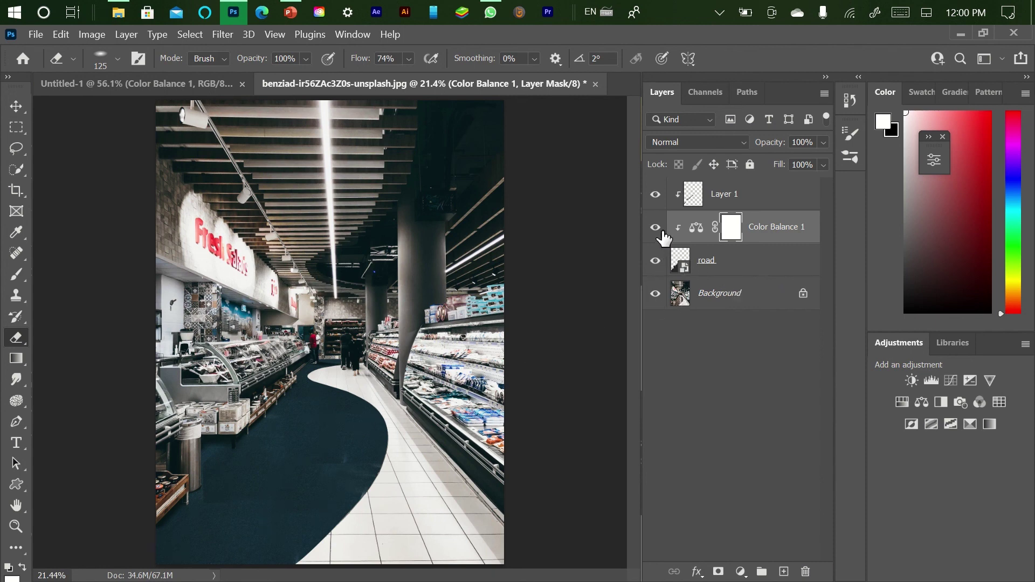
Lower the Color Balance adjustment's opacity to 30% and toggle its visibility to compare the road's tint
{"action": "left_click_drag", "start_coordinate": [760, 142], "coordinate": [737, 145]}
{"action": "left_click", "coordinate": [788, 143]}
{"action": "type", "text": "30"}
{"action": "key", "text": "Return"}
{"action": "left_click", "coordinate": [656, 228]}
{"action": "left_click", "coordinate": [656, 228]}
{"action": "left_click", "coordinate": [656, 228]}
{"action": "left_click", "coordinate": [656, 228]}
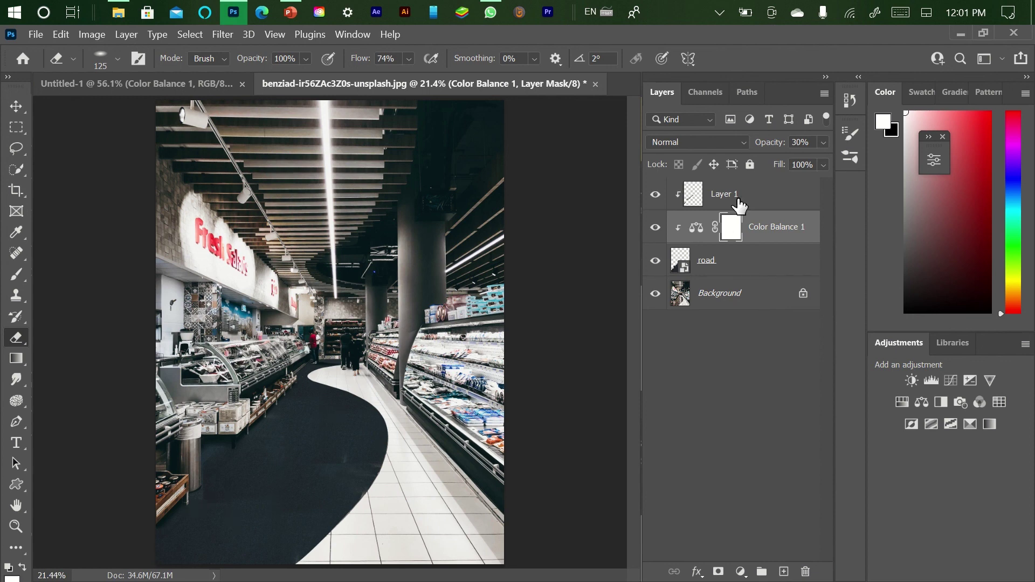
Paint a shadow on Layer 1 around the metal bin's base with the 70 px Brush and soften it with the 125 px Eraser
{"action": "left_click", "coordinate": [723, 204]}
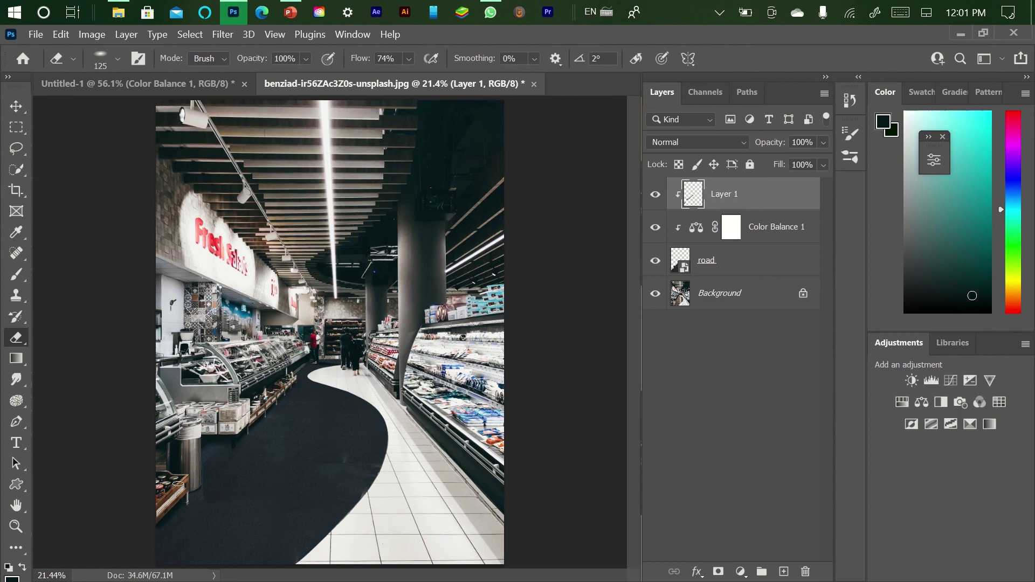
{"action": "scroll", "coordinate": [189, 488], "scroll_direction": "up", "scroll_amount": 6}
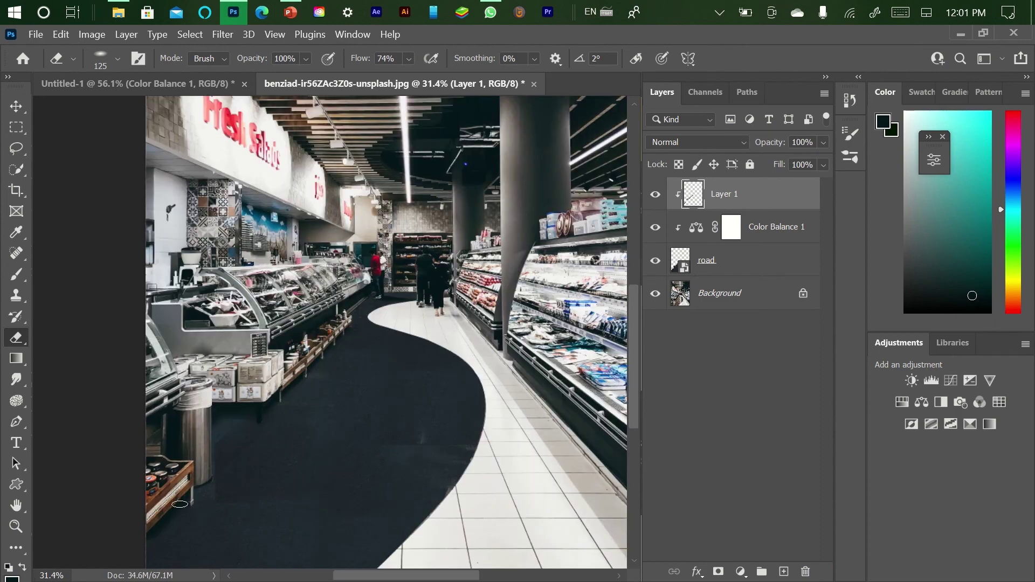
{"action": "scroll", "coordinate": [206, 477], "scroll_direction": "up", "scroll_amount": 3}
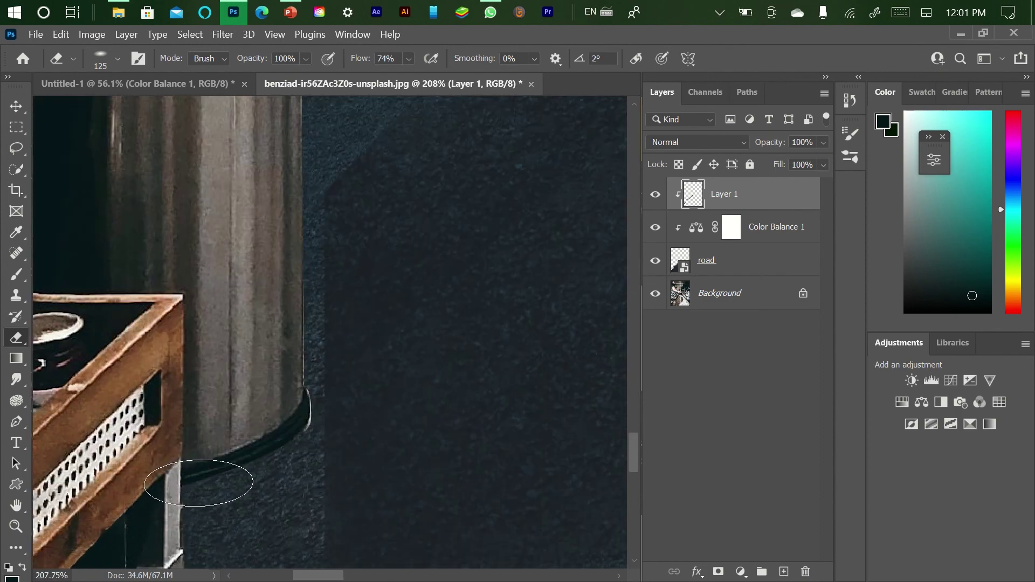
{"action": "key", "text": "b"}
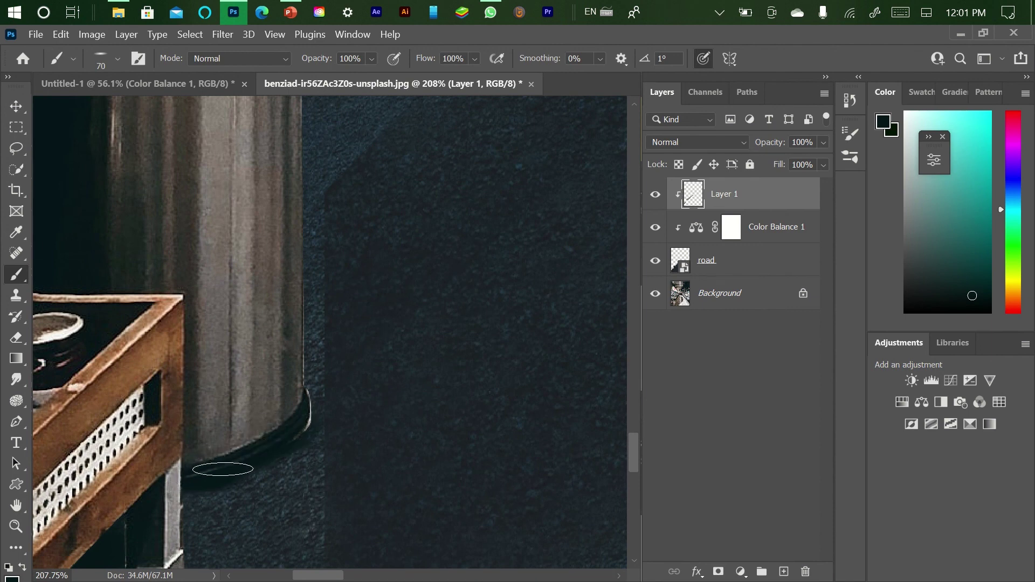
{"action": "mouse_move", "coordinate": [212, 478]}
{"action": "left_mouse_down"}
{"action": "mouse_move", "coordinate": [268, 452]}
{"action": "mouse_move", "coordinate": [202, 498]}
{"action": "mouse_move", "coordinate": [275, 451]}
{"action": "mouse_move", "coordinate": [273, 428]}
{"action": "mouse_move", "coordinate": [305, 420]}
{"action": "mouse_move", "coordinate": [186, 523]}
{"action": "left_mouse_up"}
{"action": "key", "text": "e"}
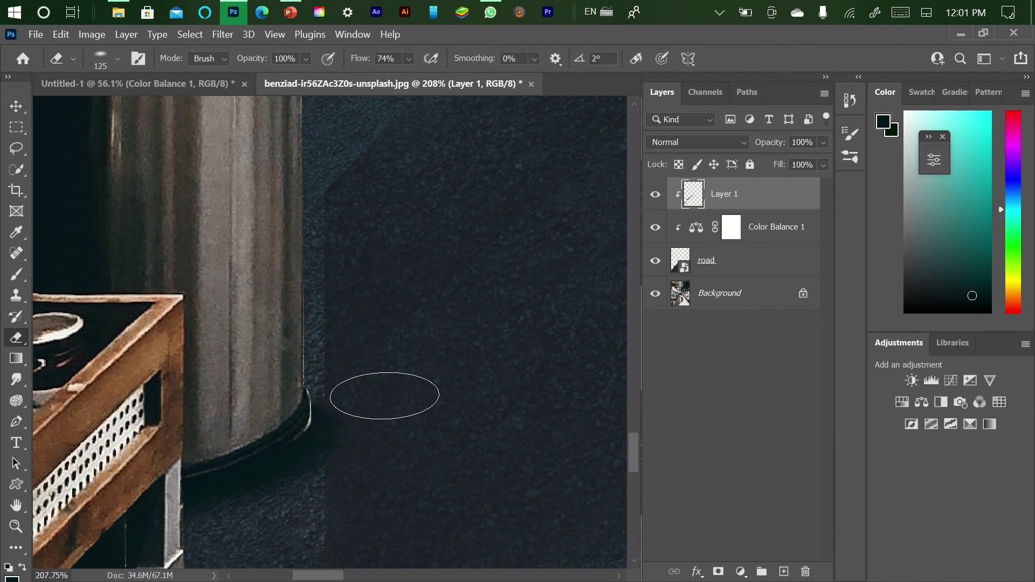
{"action": "key", "text": "ctrl+0"}
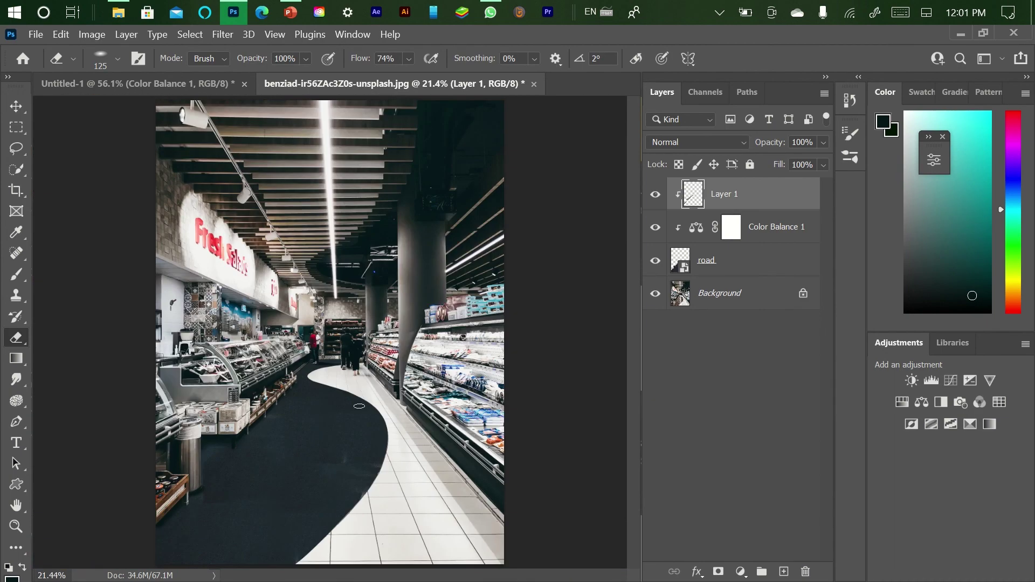